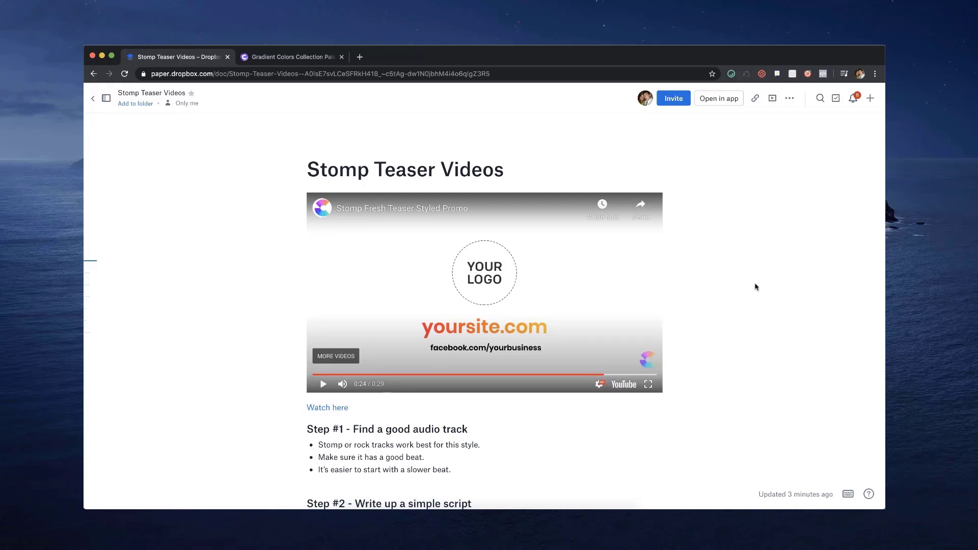
Read through the Stomp Teaser Videos notes and open the linked CoolHue 2.0 gradient colours palette
scroll(756, 287, "down", 3)
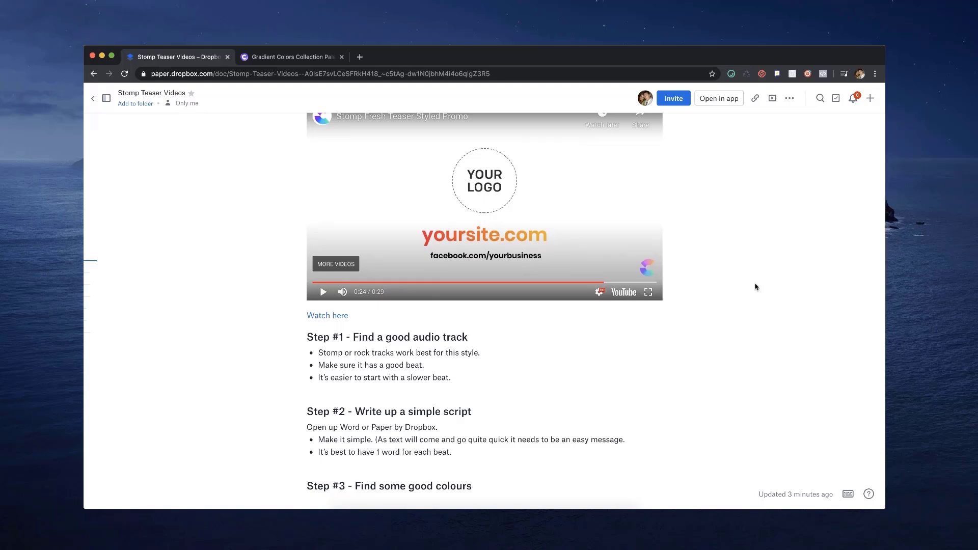
scroll(756, 287, "down", 5)
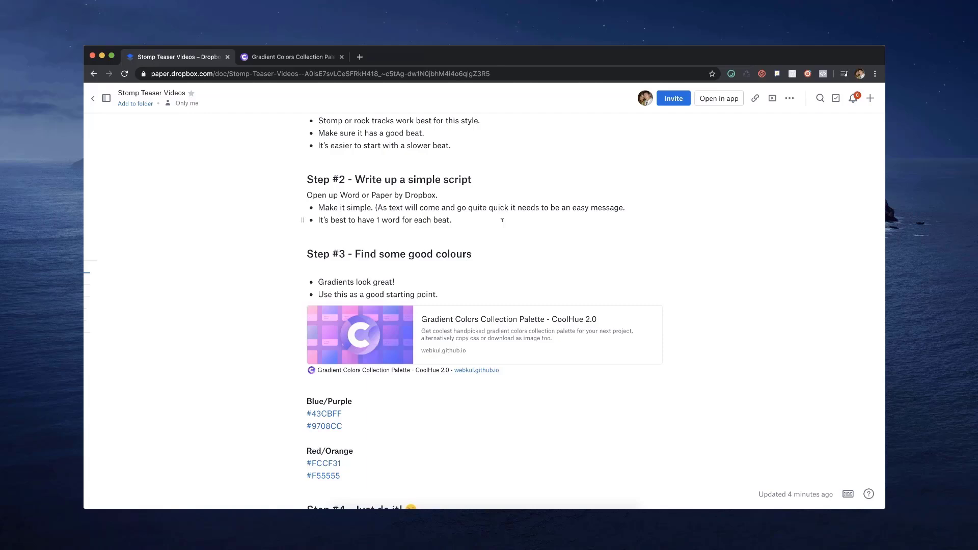
scroll(502, 220, "down", 3)
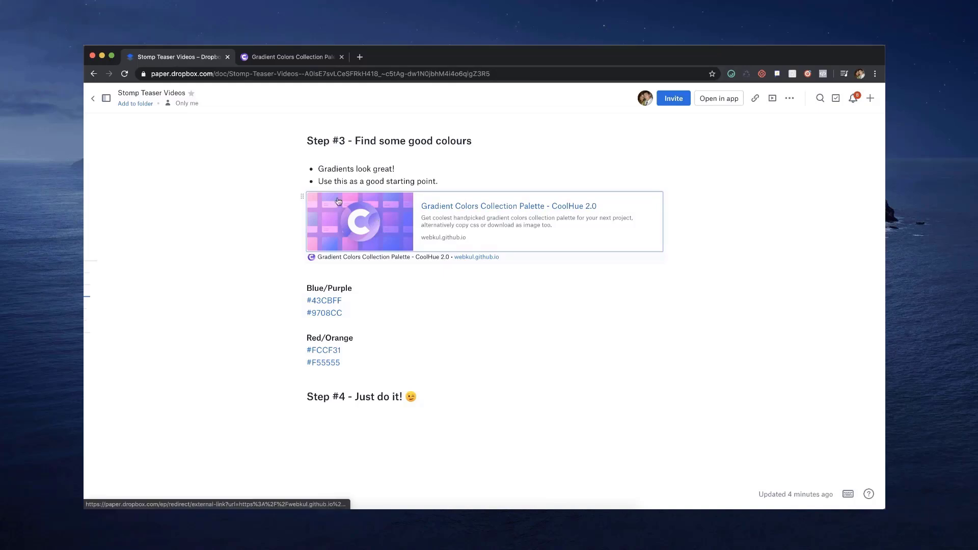
left_click(340, 215)
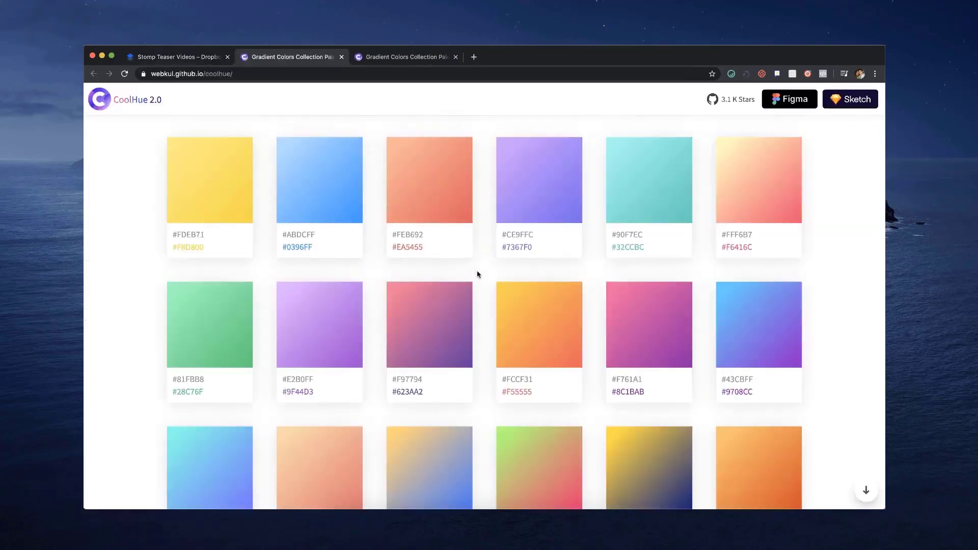
Dismiss the Coolhue plugin offer and browse the gradient colour swatches with their hex codes
scroll(477, 275, "down", 1)
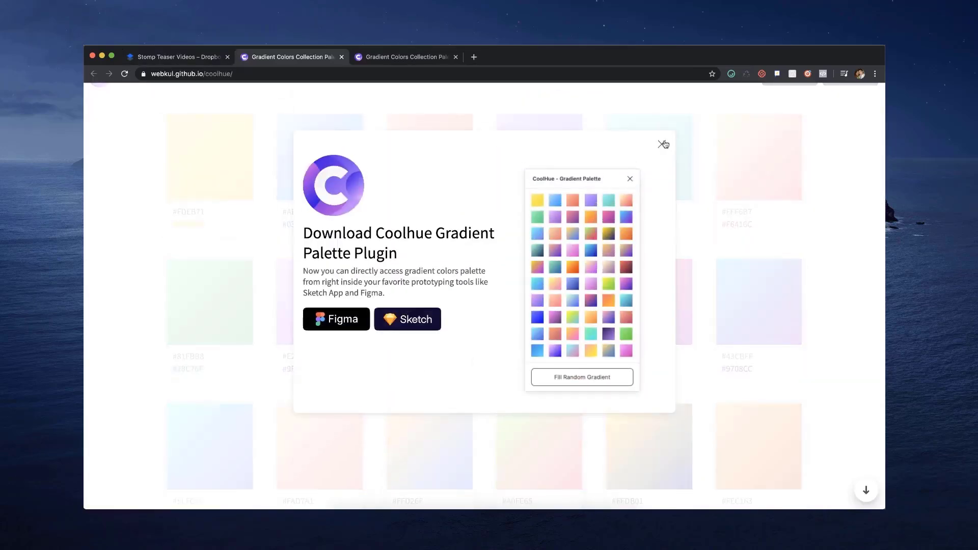
left_click(663, 144)
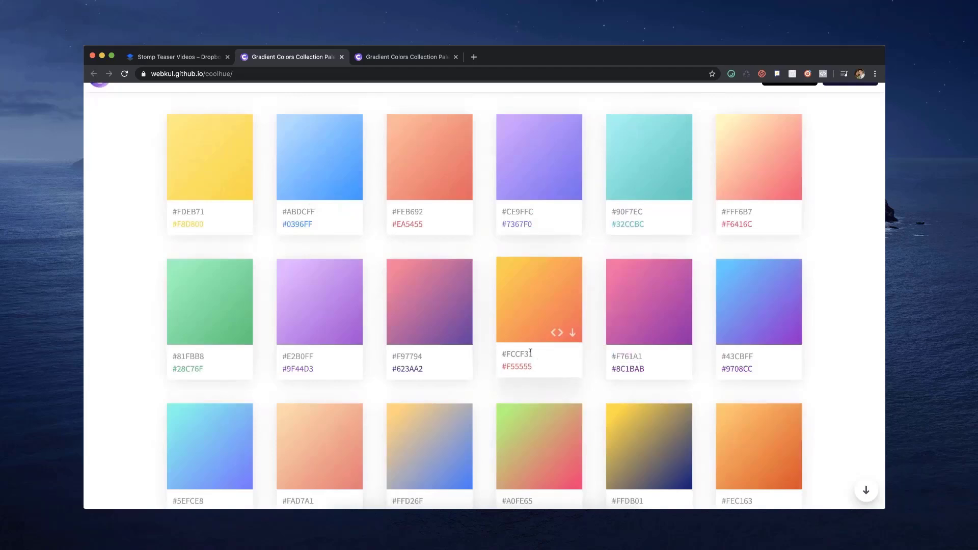
left_click_drag(531, 353, 499, 356)
scroll(498, 355, "down", 7)
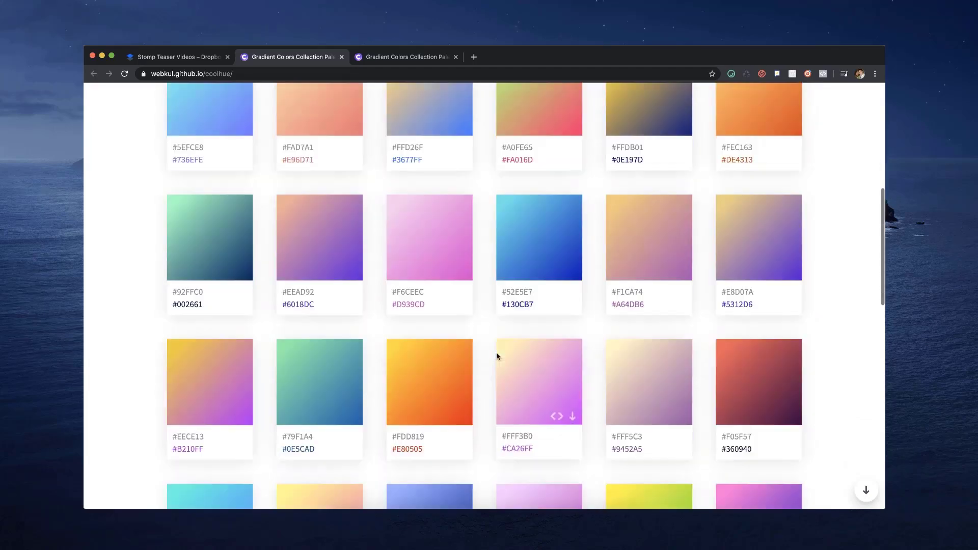
scroll(488, 336, "down", 14)
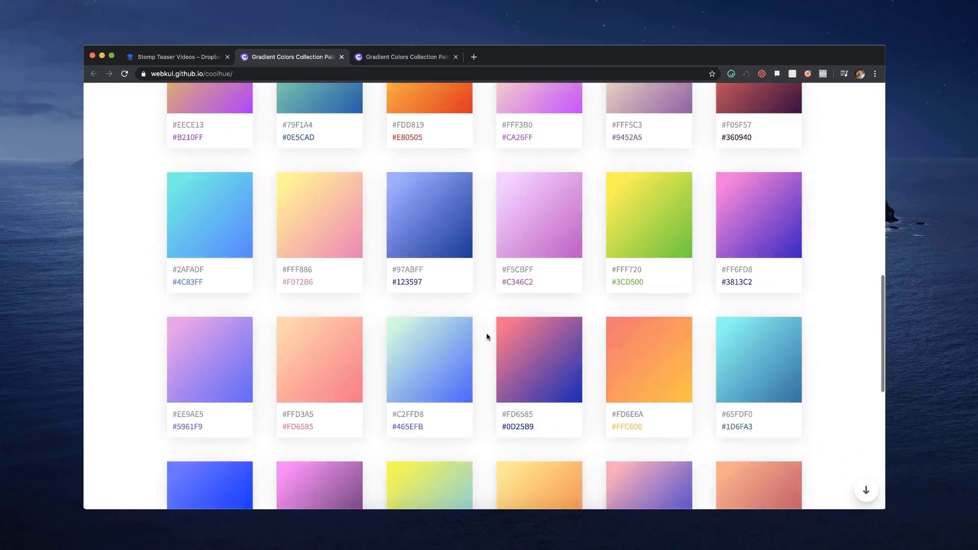
scroll(486, 336, "up", 20)
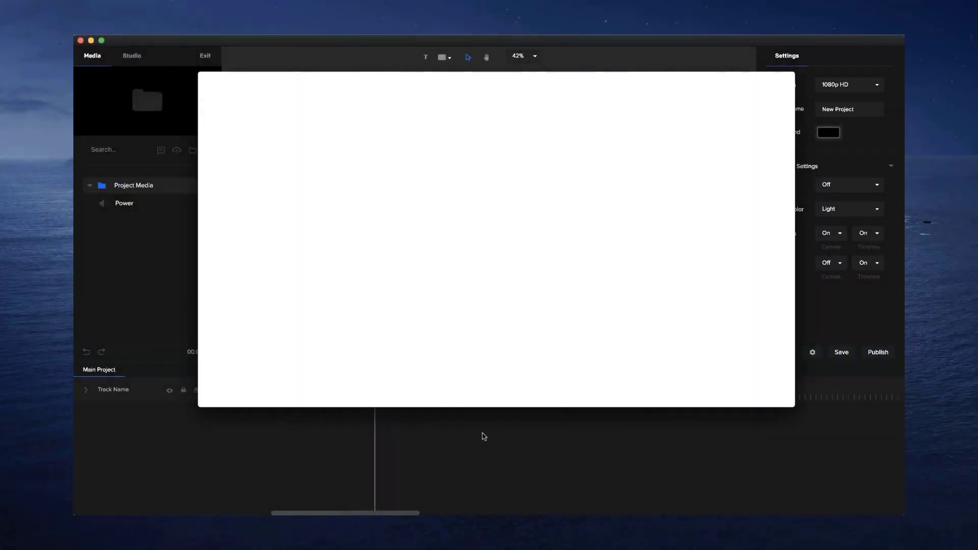
Play the opening seconds of preview.mp4 as a reference, pause it and return to the video editor project
left_click(503, 377)
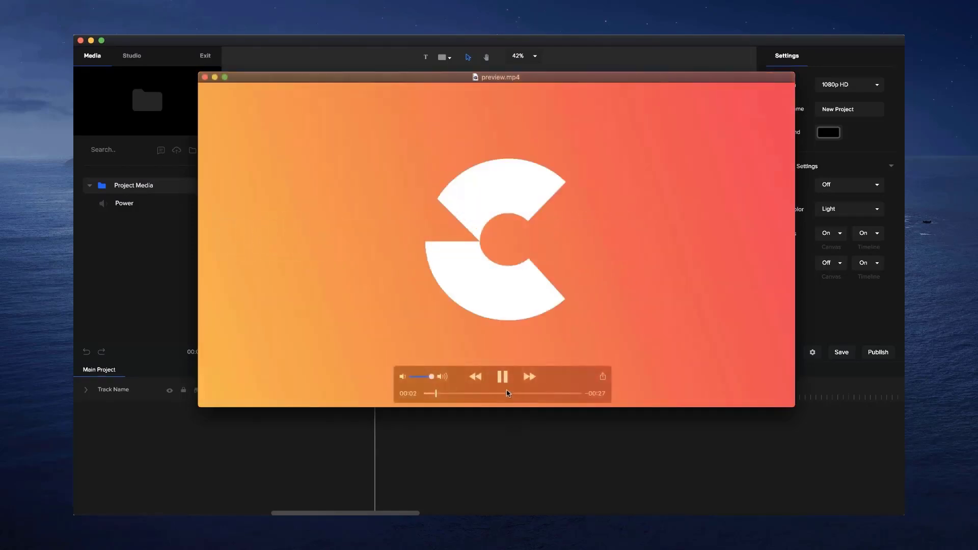
left_click(505, 377)
mouse_move(443, 395)
left_mouse_down()
mouse_move(428, 396)
mouse_move(448, 394)
mouse_move(430, 394)
mouse_move(440, 395)
left_mouse_up()
left_click(422, 484)
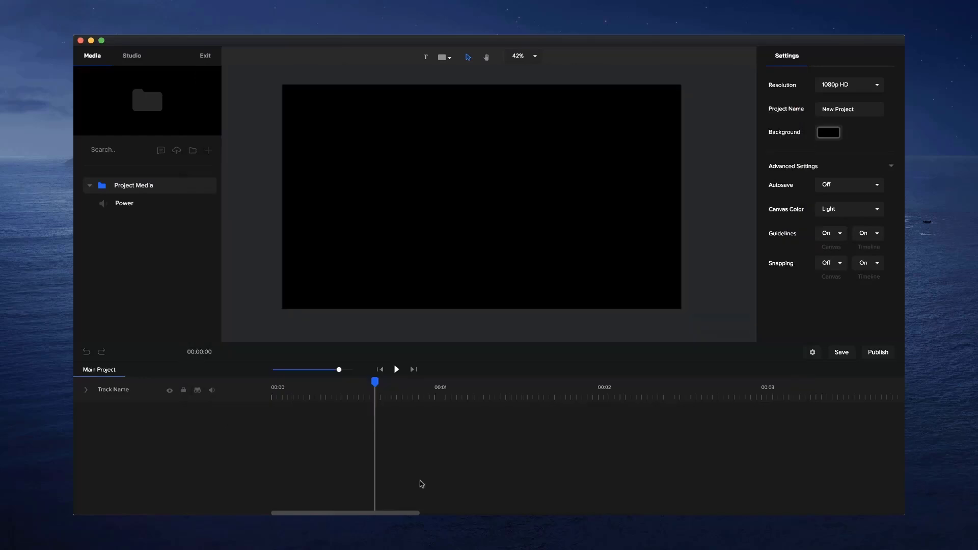
Add the Power audio track to the project from the start of the timeline and expand its waveform
left_click_drag(375, 385, 238, 387)
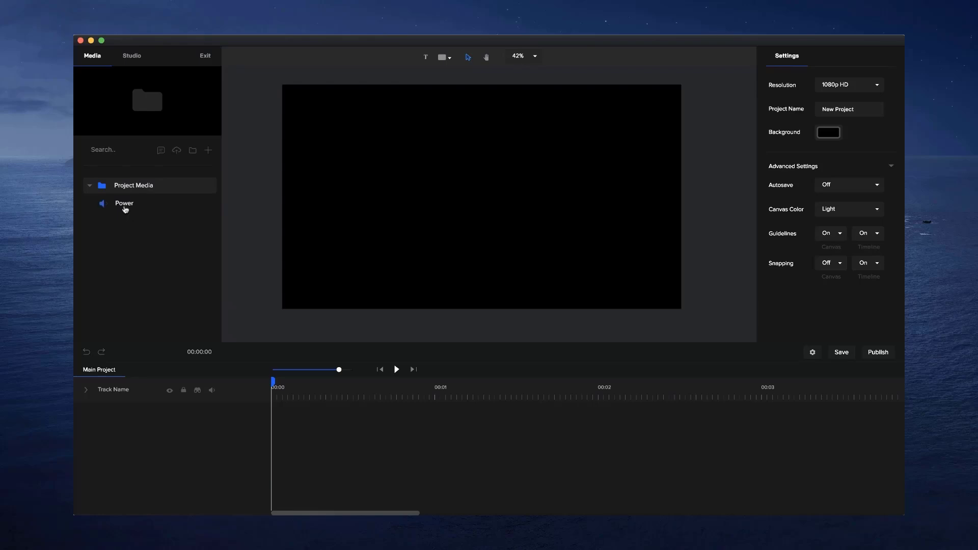
left_click_drag(124, 206, 328, 211)
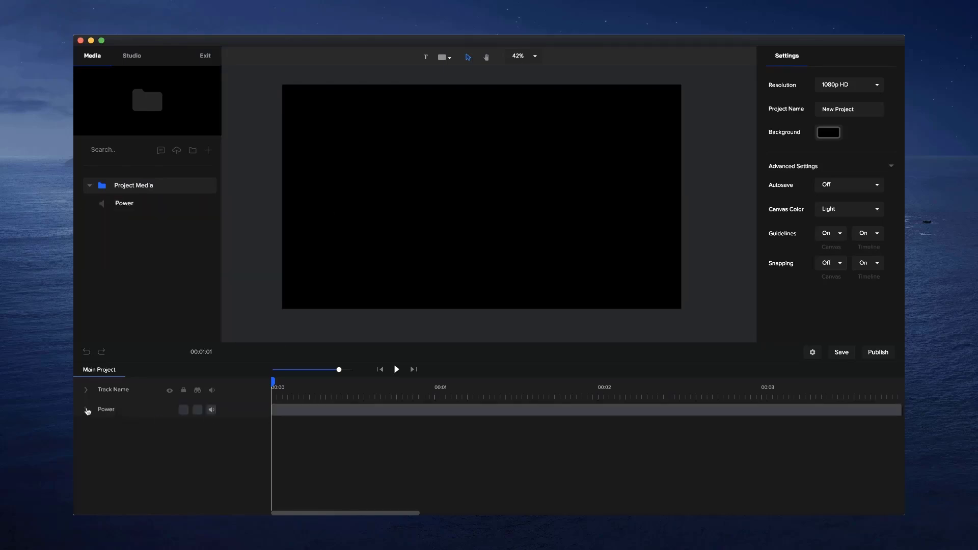
left_click(87, 411)
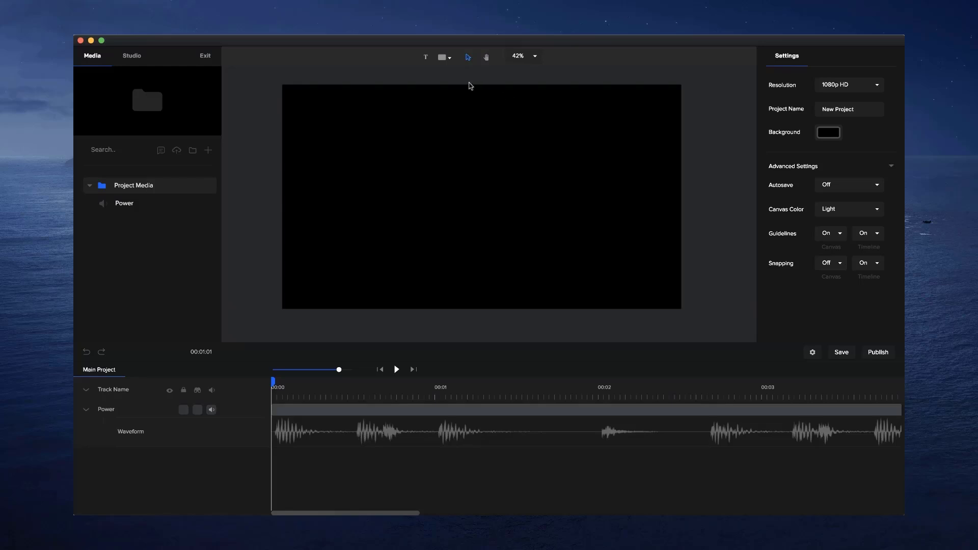
Add a text element reading "Hello" to the canvas and enlarge it to a scale of about 134
left_click(426, 59)
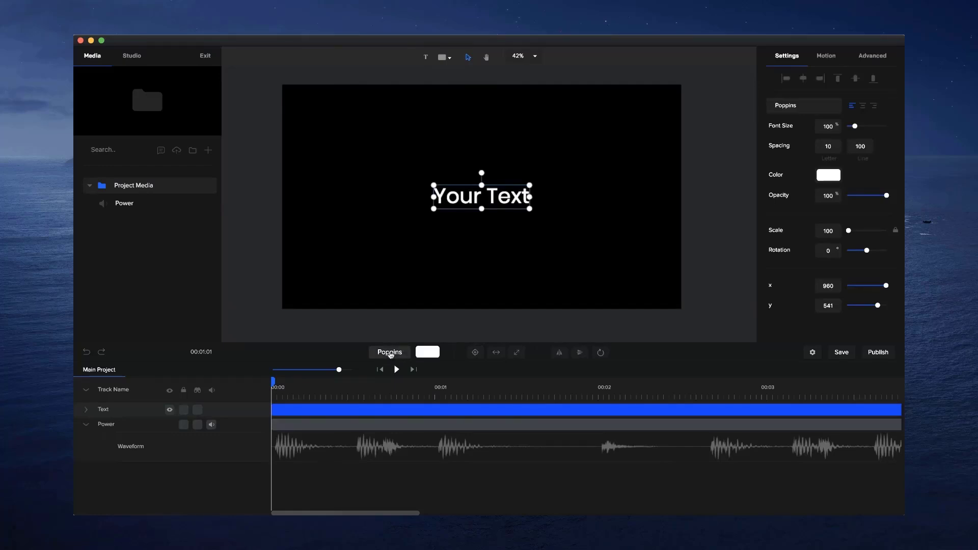
double_click(515, 195)
type("Hell")
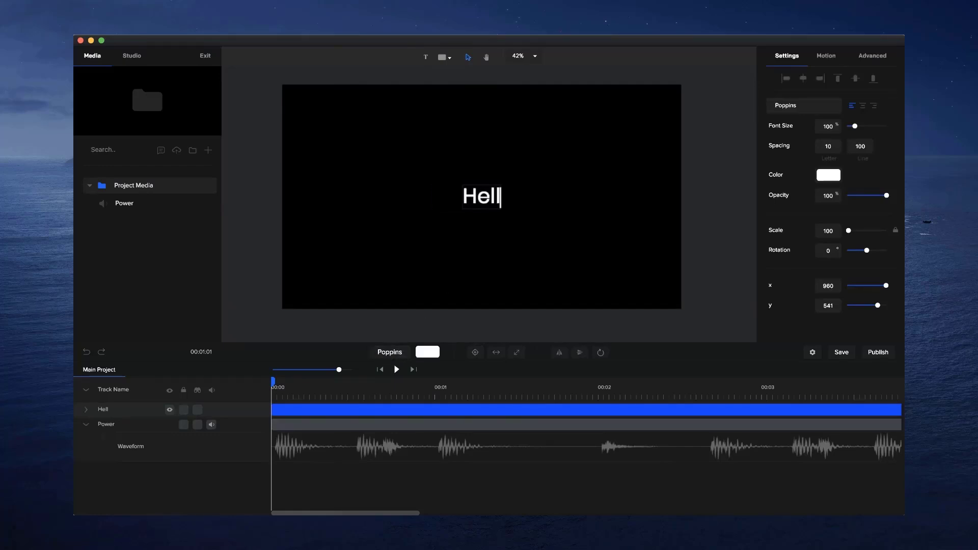
type("o")
left_click(493, 275)
left_click(495, 209)
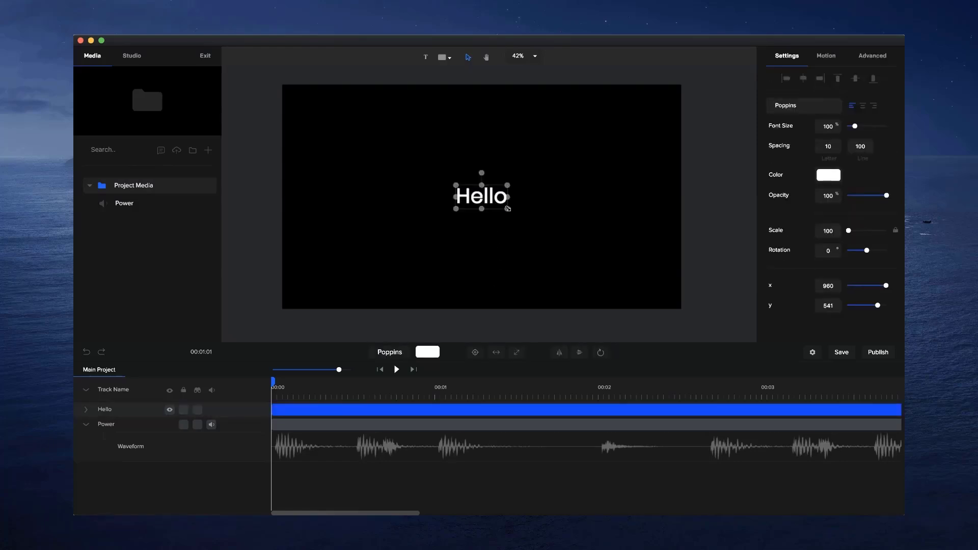
left_click_drag(509, 210, 526, 217)
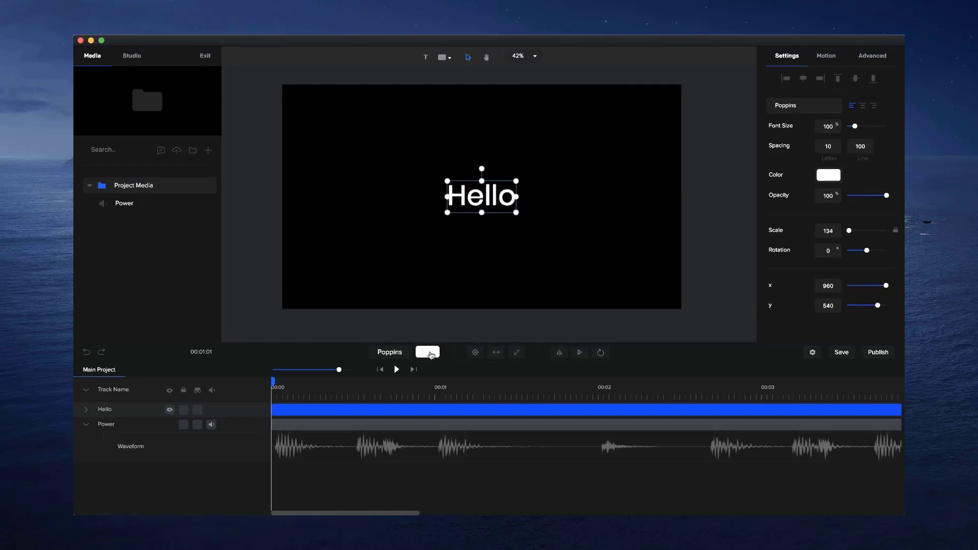
Give the Hello text a linear gradient fill running from purple to blue
left_click(826, 177)
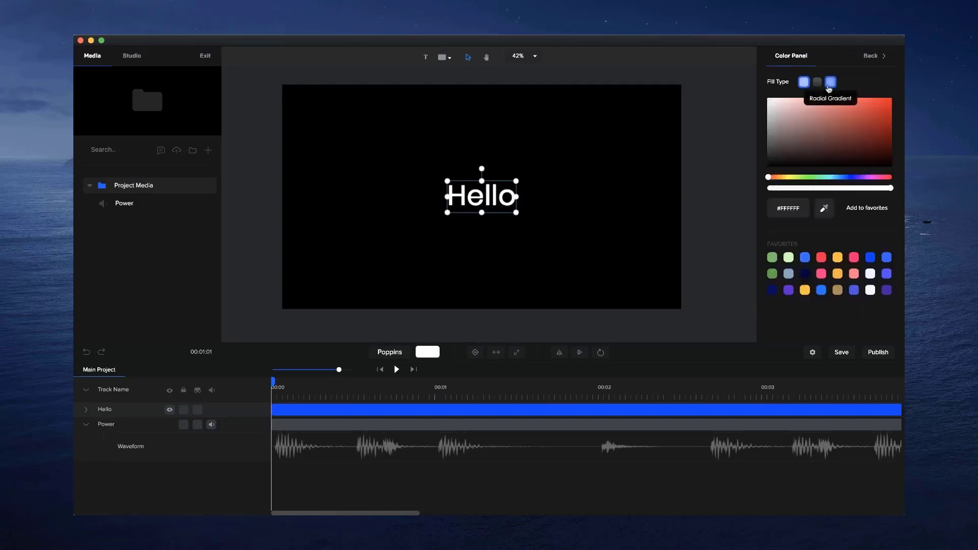
left_click(818, 83)
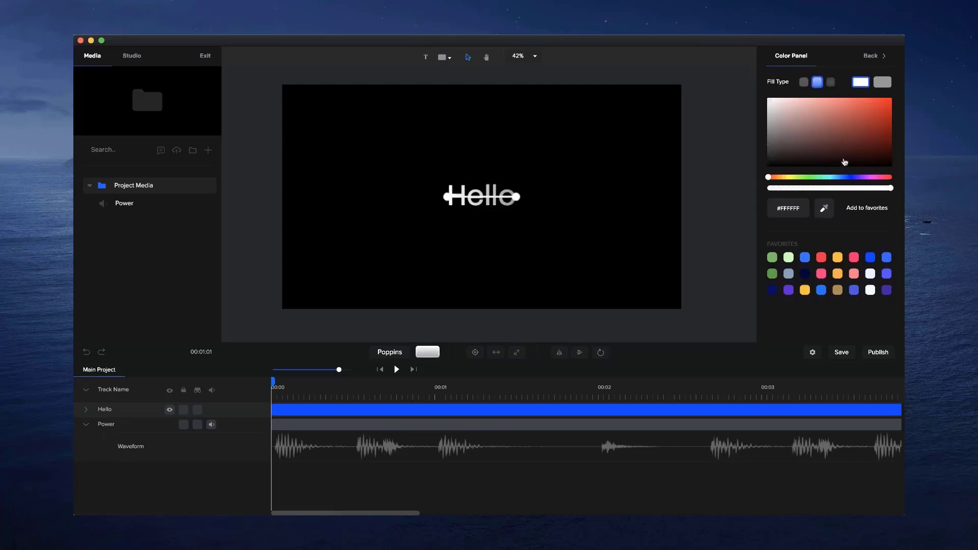
left_click(858, 178)
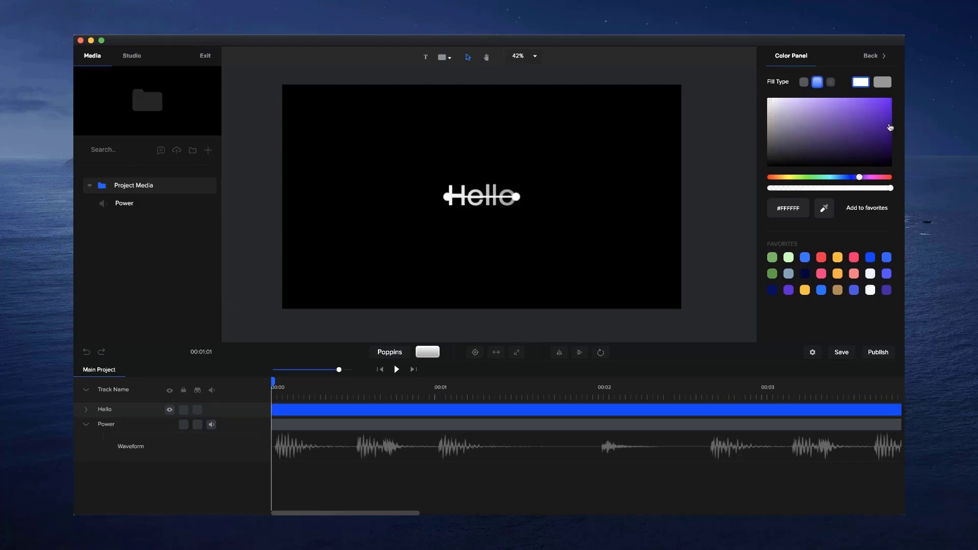
left_click_drag(891, 125, 896, 100)
left_click(884, 83)
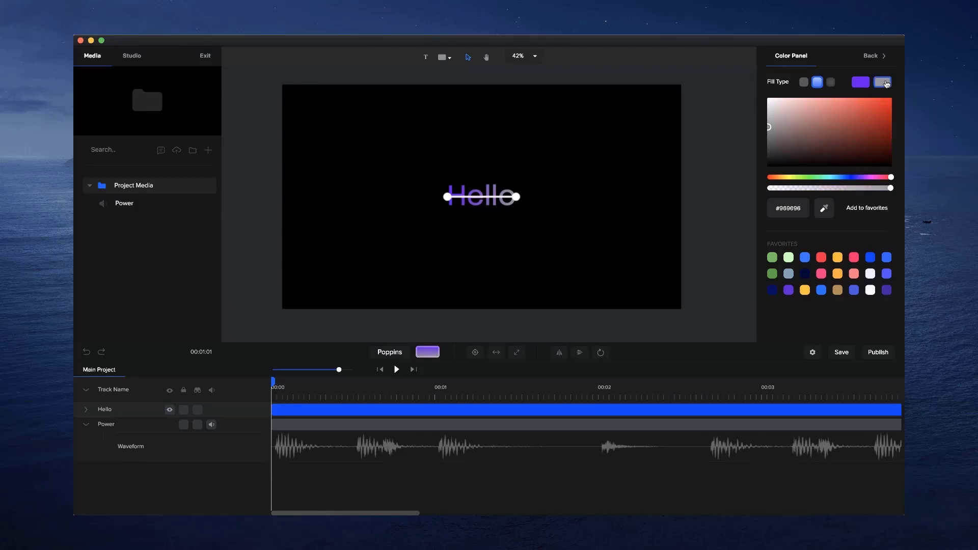
left_click(493, 204)
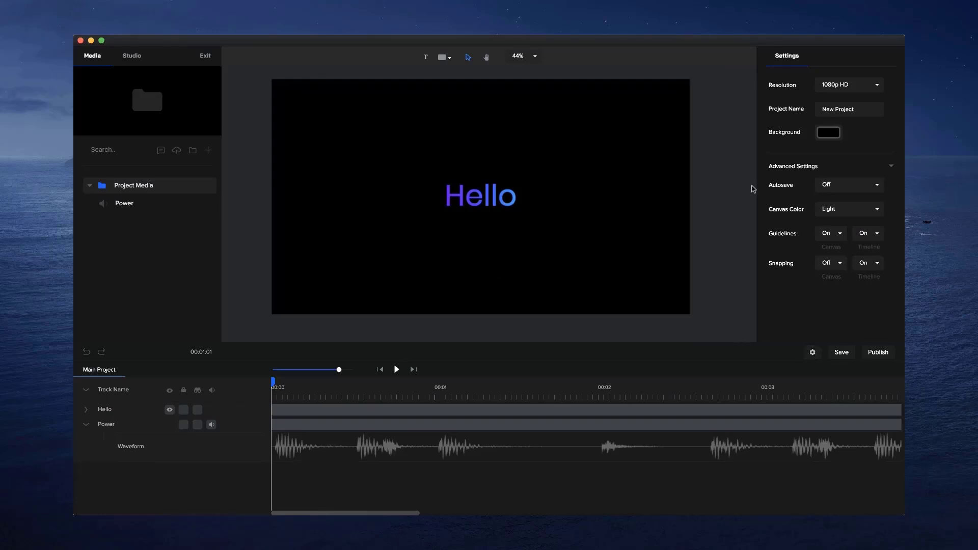
Change the project's background colour to white
left_click(829, 134)
left_click_drag(824, 133, 750, 60)
left_click(583, 220)
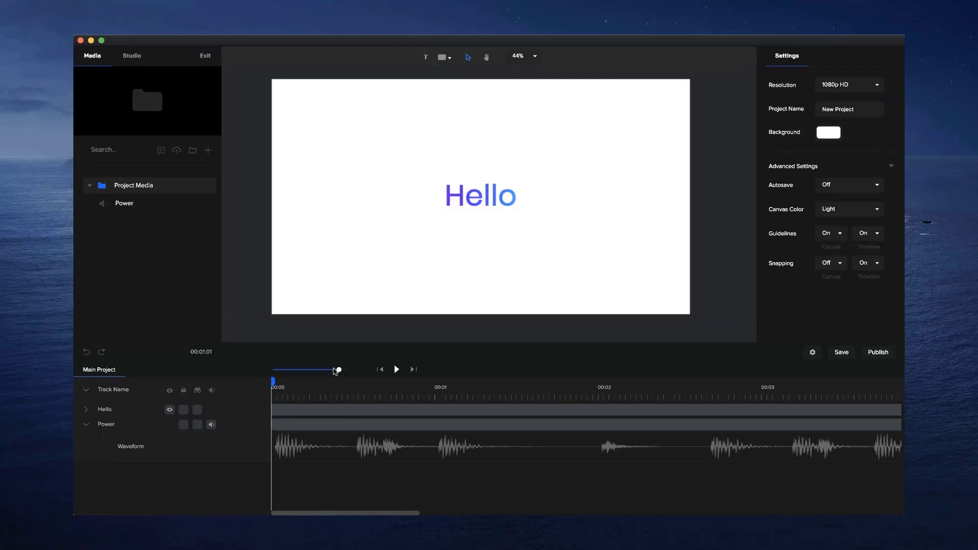
Trim the Hello clip to start on the first beat of the Power waveform and end on the second, checking its start
left_click_drag(335, 370, 322, 370)
left_click(415, 410)
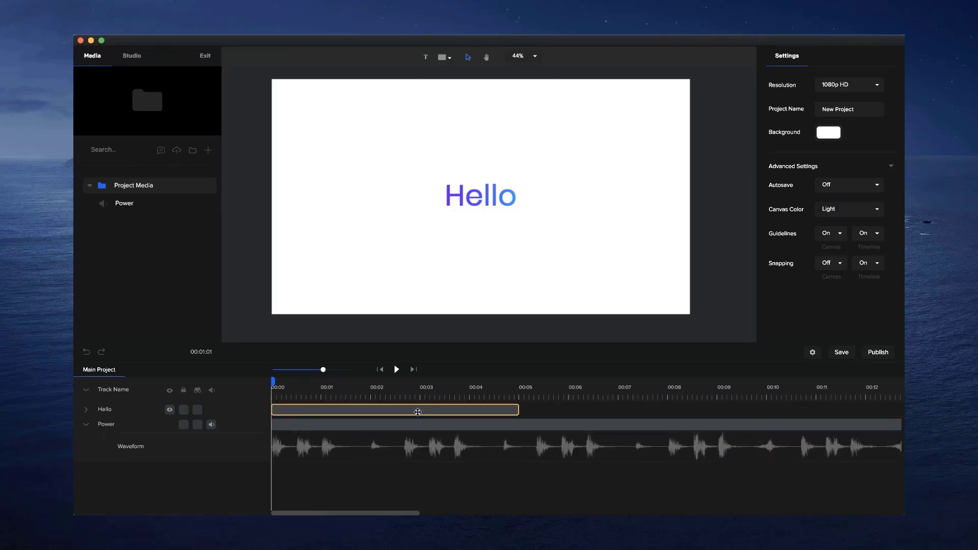
left_click_drag(519, 408, 301, 411)
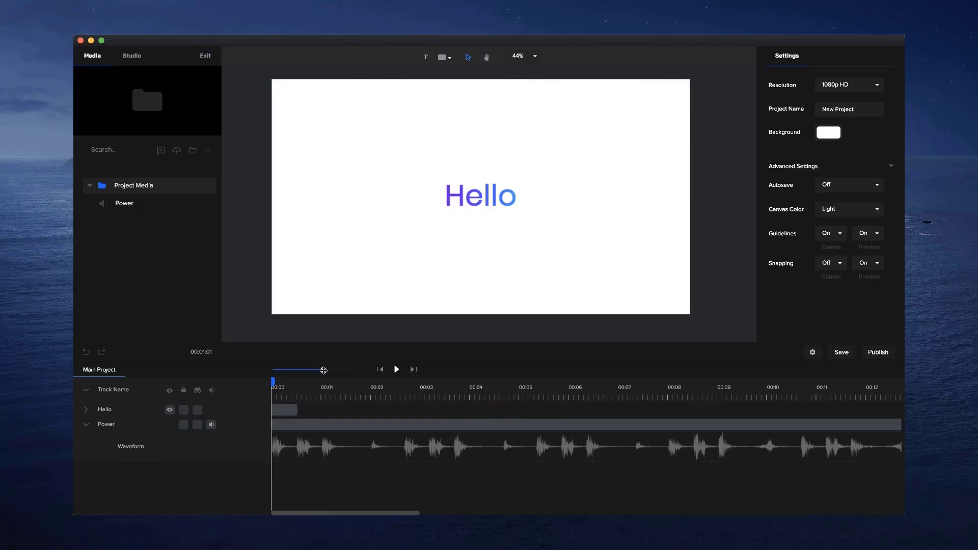
left_click_drag(323, 370, 354, 369)
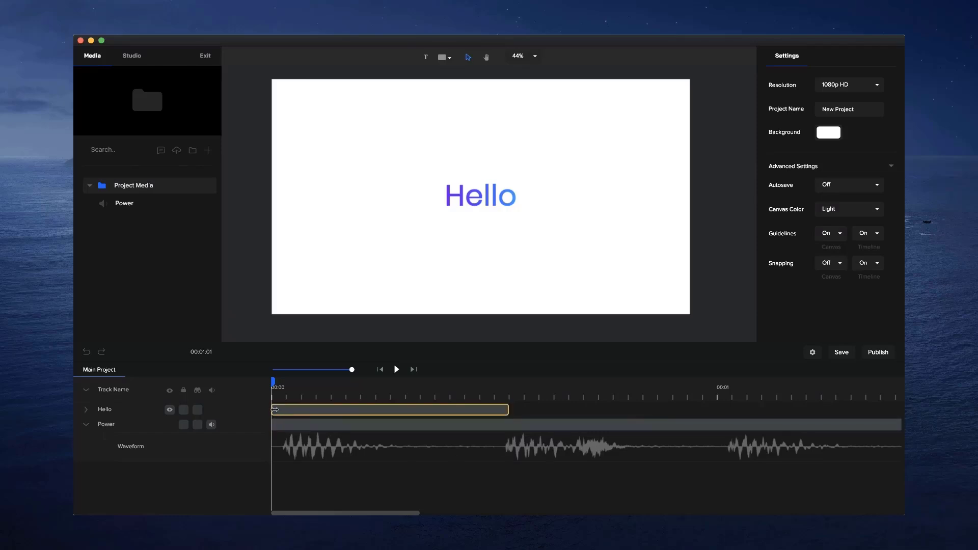
left_click(286, 388)
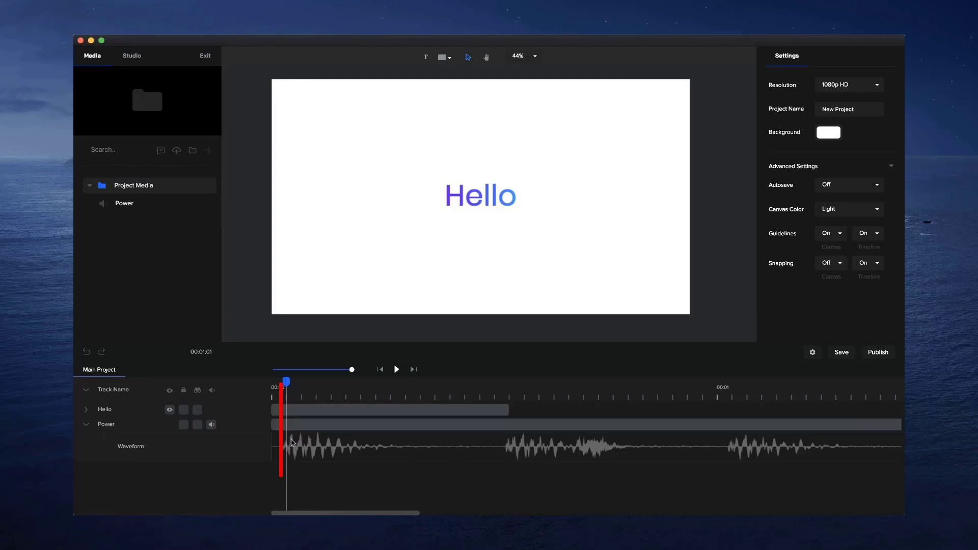
left_click_drag(274, 408, 287, 407)
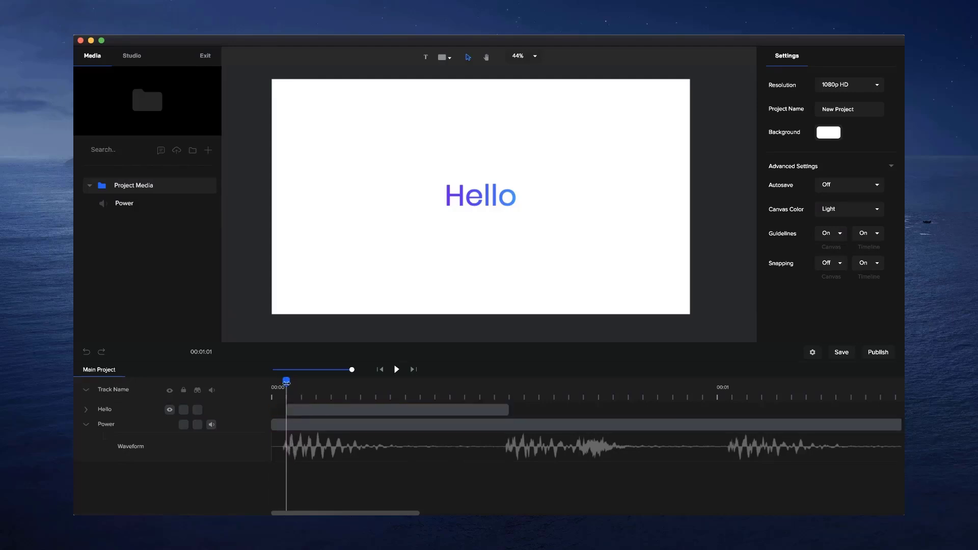
left_click(273, 386)
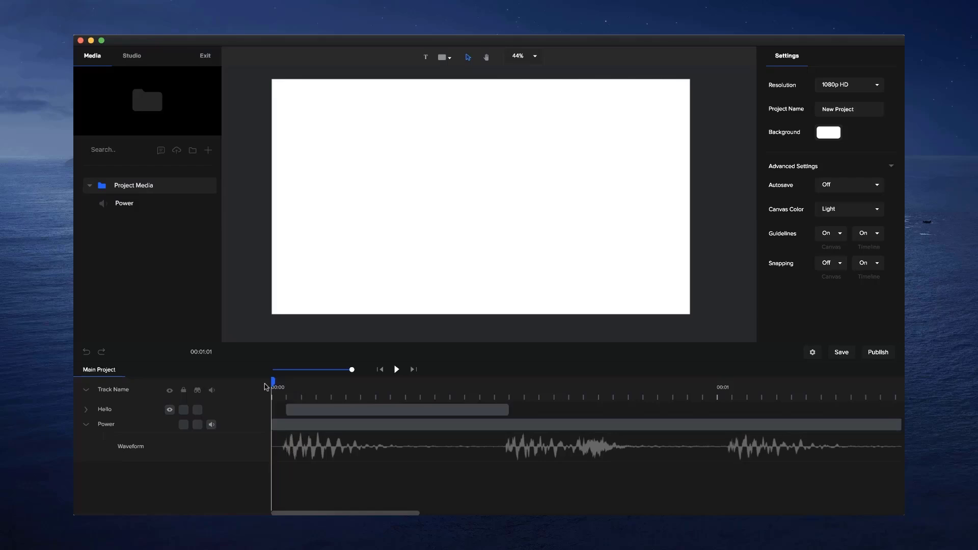
left_click(286, 386)
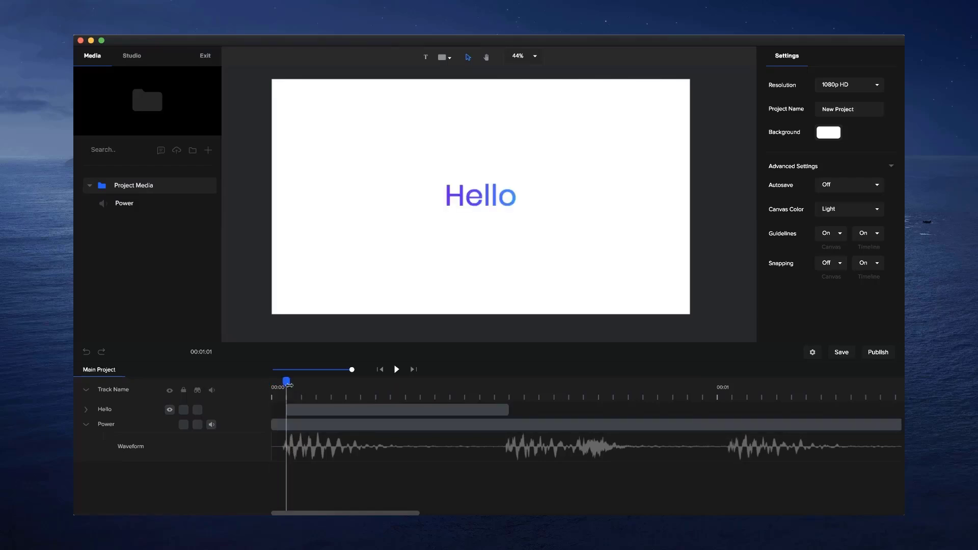
Place the playhead on the second beat at the end of the Hello clip and duplicate the clip
left_click_drag(289, 385, 509, 386)
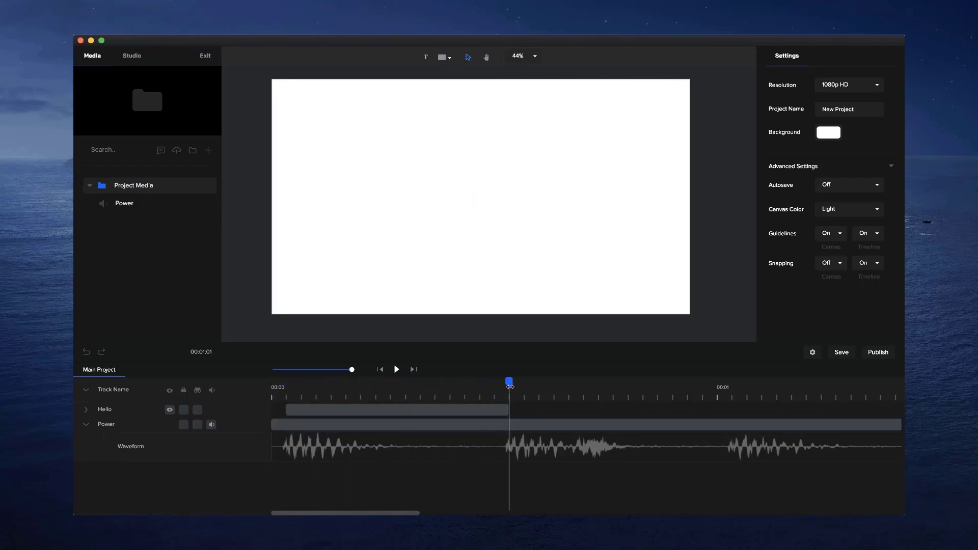
left_click(461, 414)
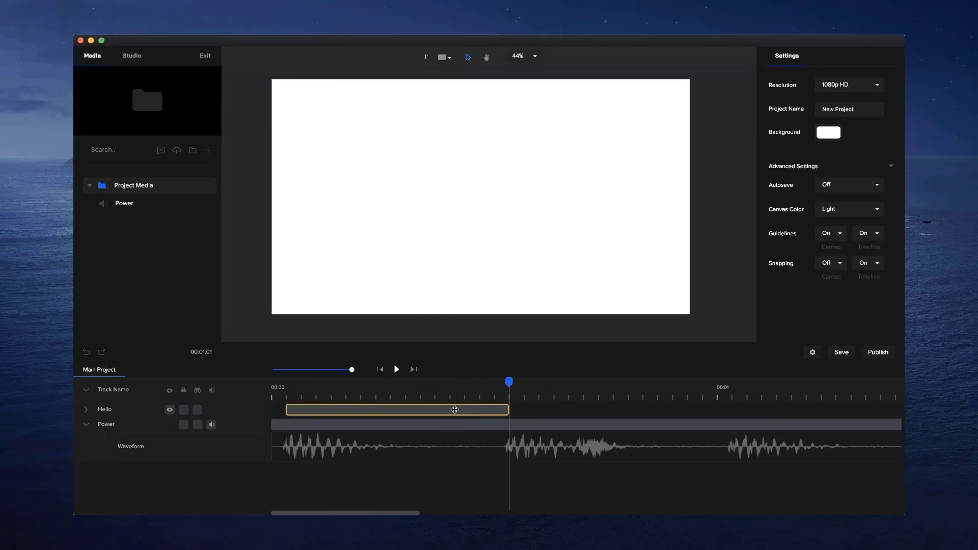
left_click(455, 409)
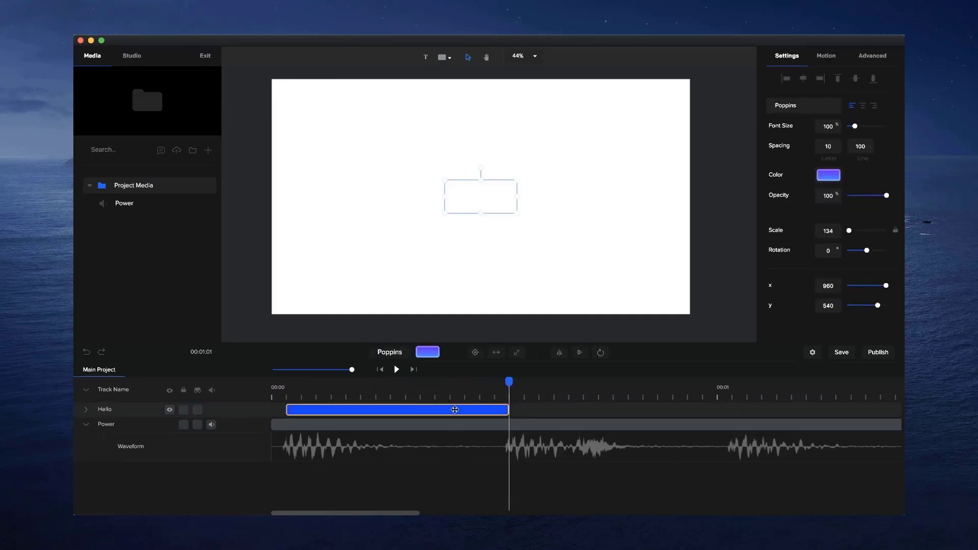
key("ctrl+d")
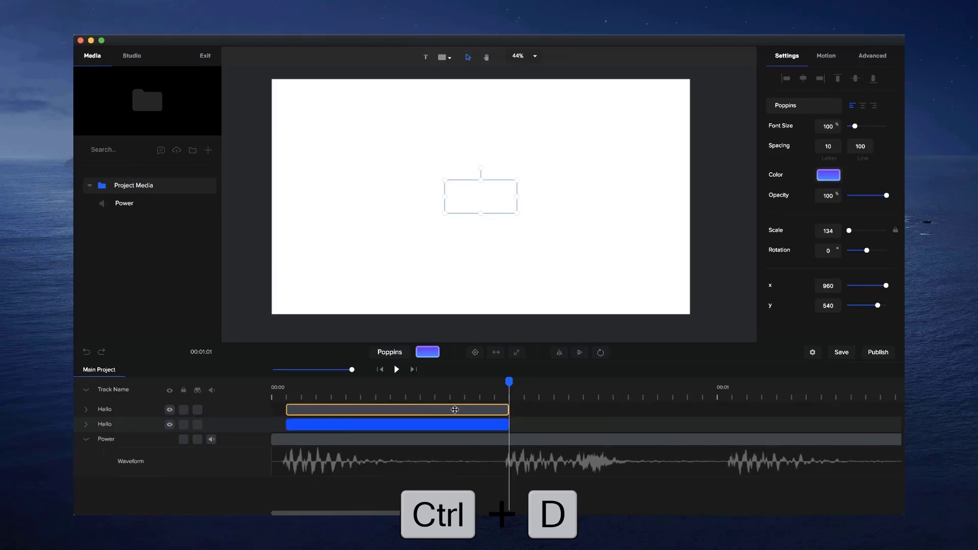
Move the duplicated Hello clip to start on the second beat and change its text to "We"
left_click(298, 409)
left_click_drag(298, 409, 569, 381)
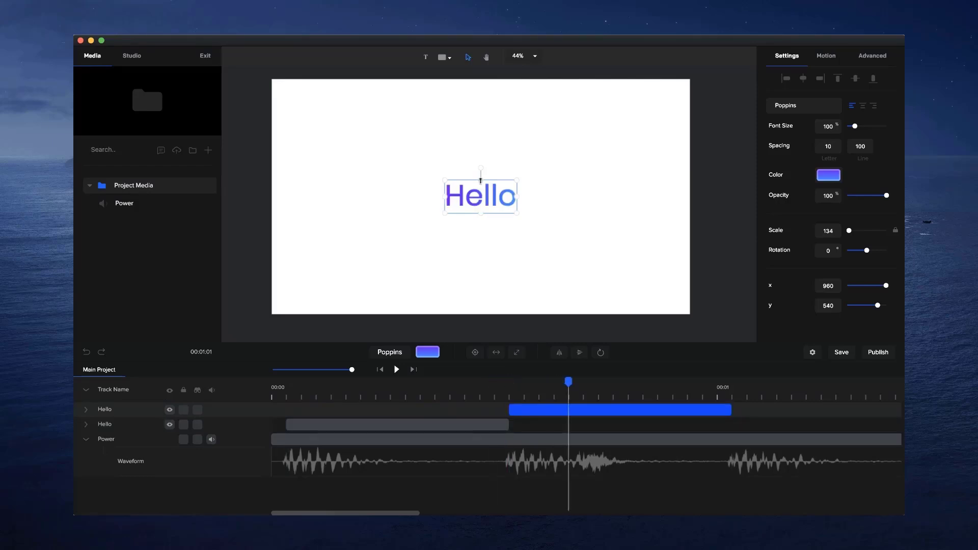
left_click(475, 208)
double_click(475, 208)
type("We")
left_click(505, 227)
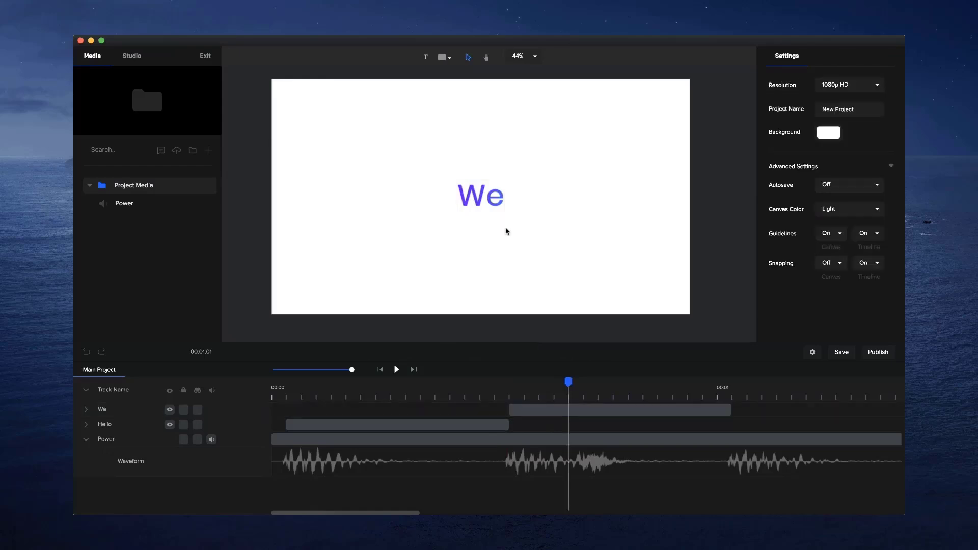
Set the first colour of the We text's gradient to blue #2347FF
left_click(499, 208)
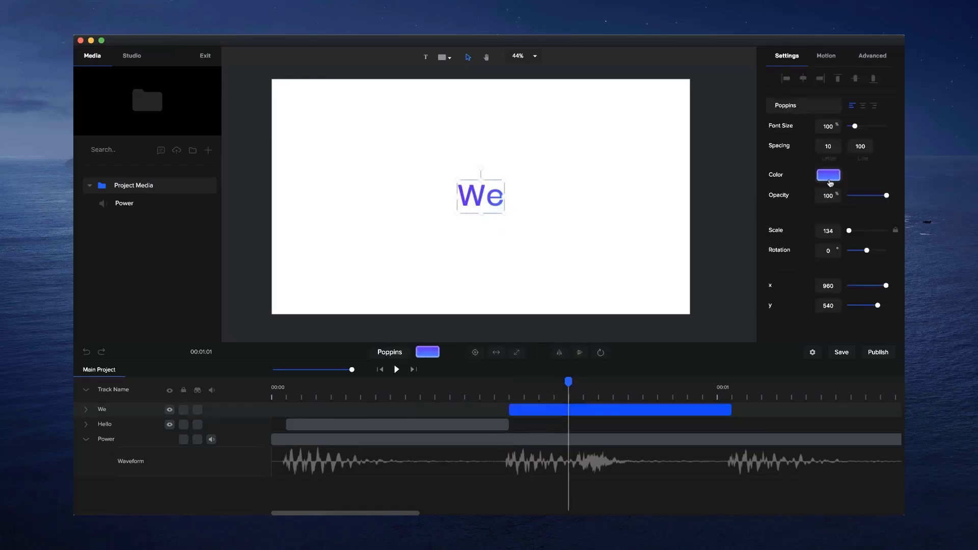
left_click(829, 176)
left_click_drag(860, 177, 847, 177)
left_click_drag(879, 125, 875, 98)
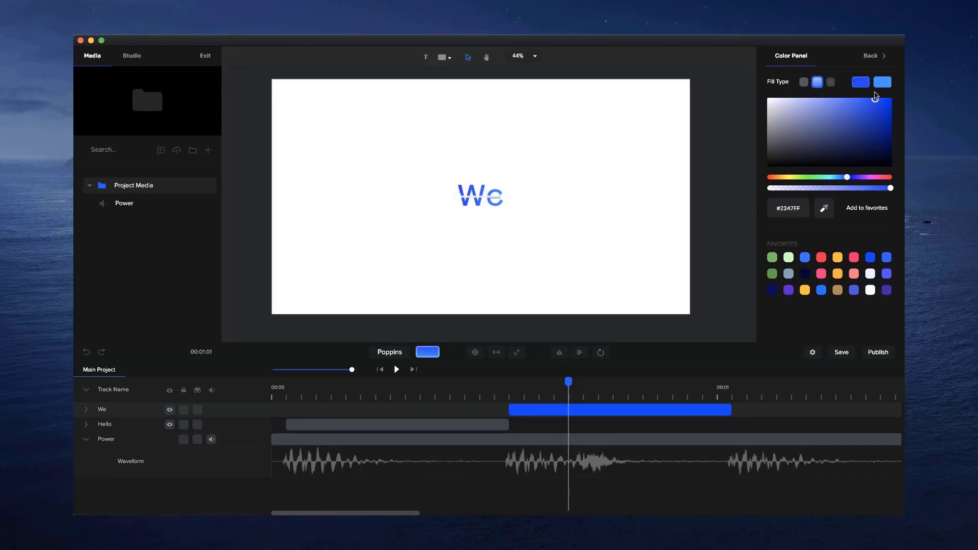
Set the second colour of the We text's gradient to light blue #30BDFF and deselect the text
left_click(883, 83)
left_click(838, 178)
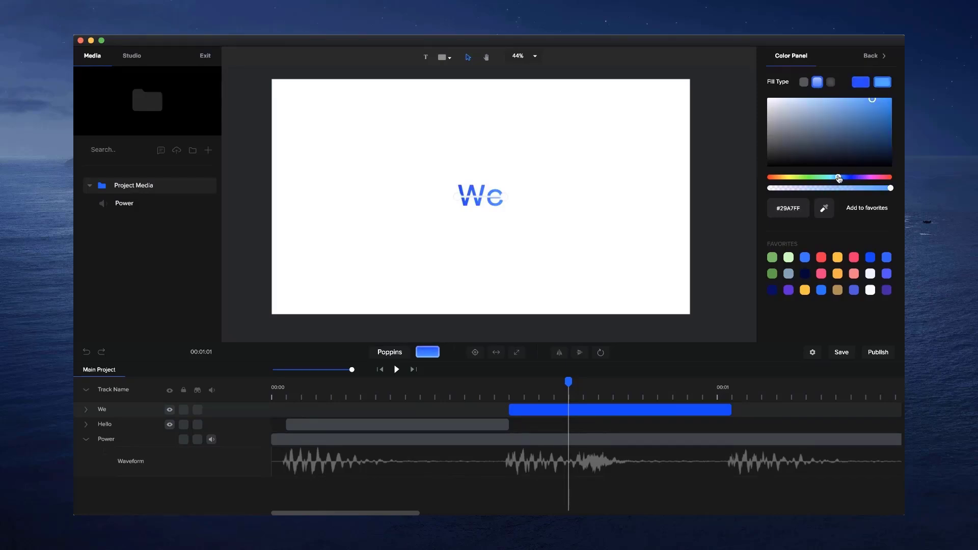
left_click_drag(838, 178, 836, 178)
left_click_drag(874, 104, 869, 96)
scroll(552, 162, "up", 5)
scroll(552, 162, "down", 5)
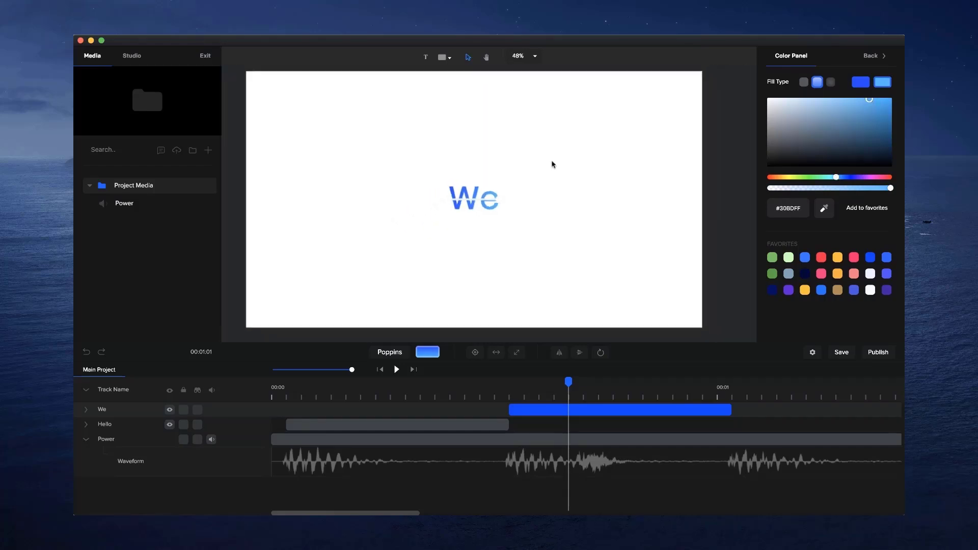
scroll(552, 161, "up", 1)
left_click(522, 262)
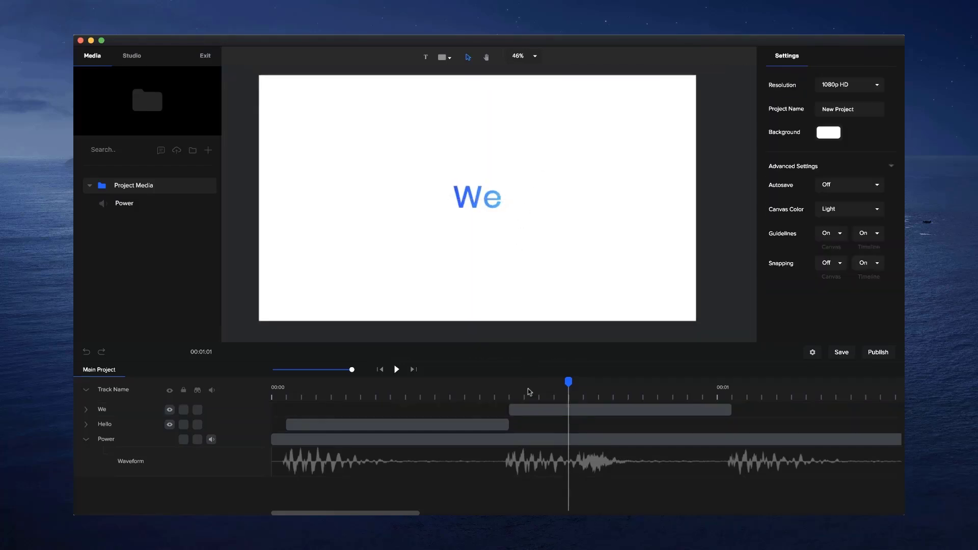
Place the playhead at the start of the We clip and add a custom animation with Position enabled to it
left_click(467, 398)
left_click_drag(464, 382, 572, 386)
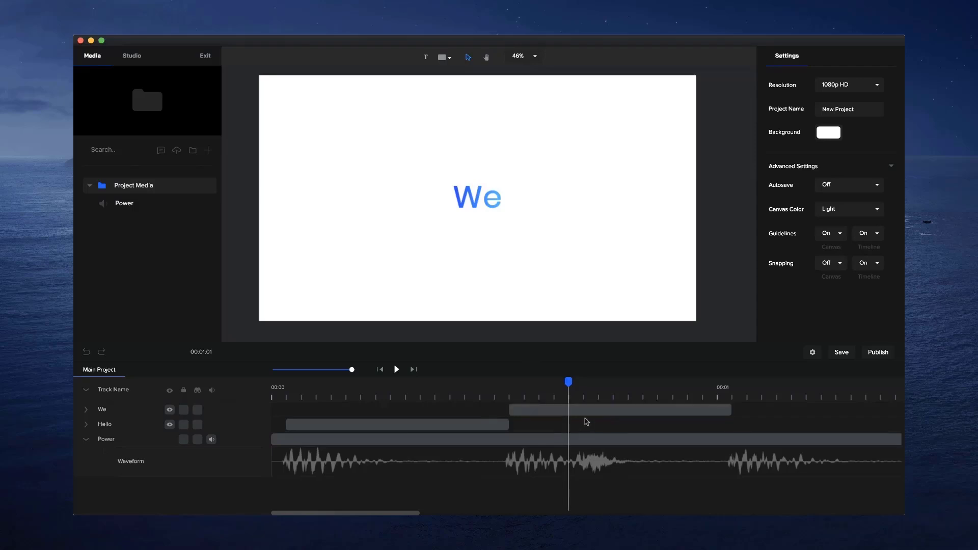
left_click_drag(569, 382, 510, 382)
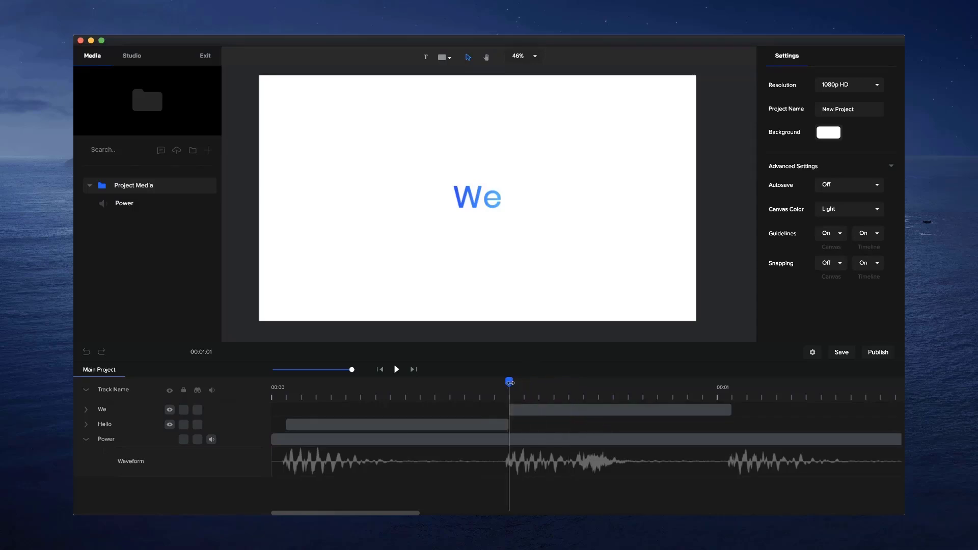
left_click(487, 211)
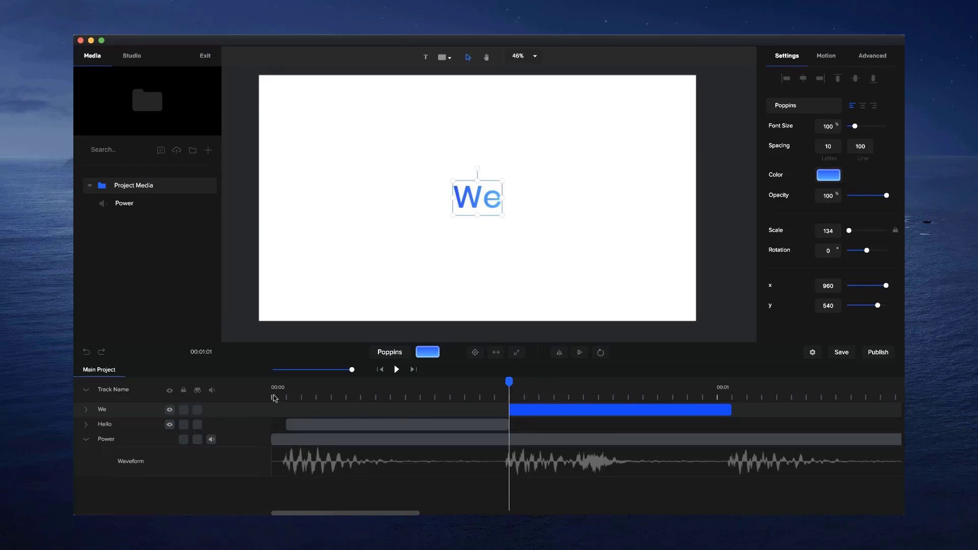
left_click(85, 410)
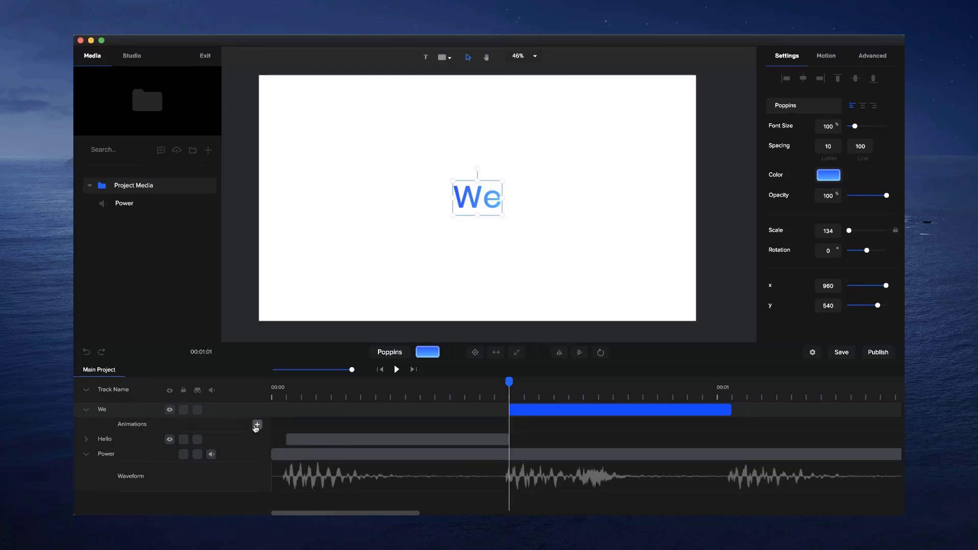
left_click(257, 425)
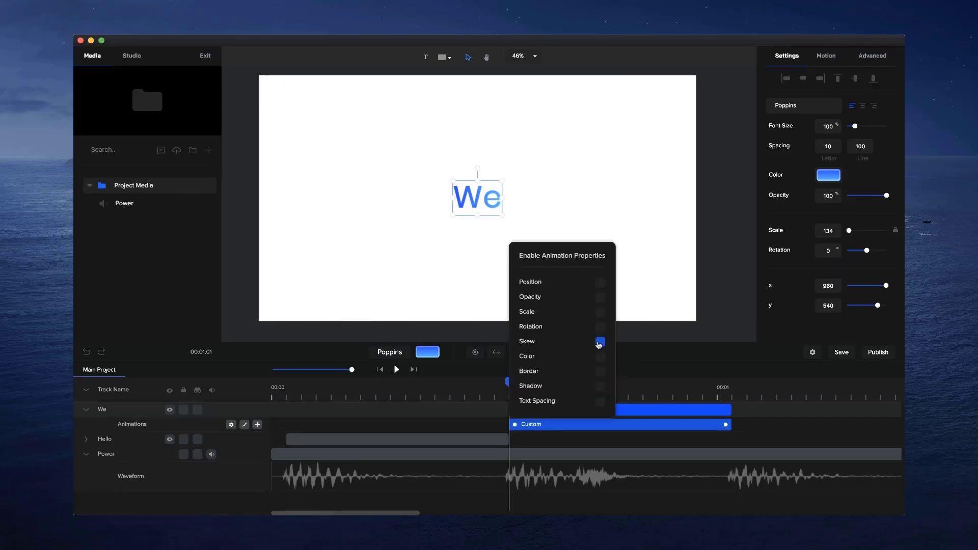
left_click(601, 282)
left_click(745, 455)
Shorten the We clip's custom animation to about the first third of the clip and place the playhead at its end
left_click(713, 411)
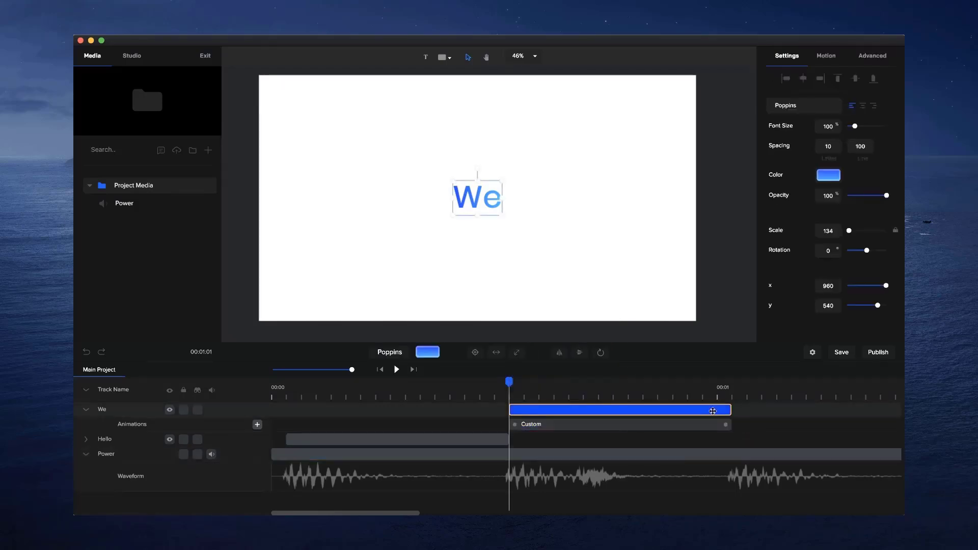
left_click(710, 426)
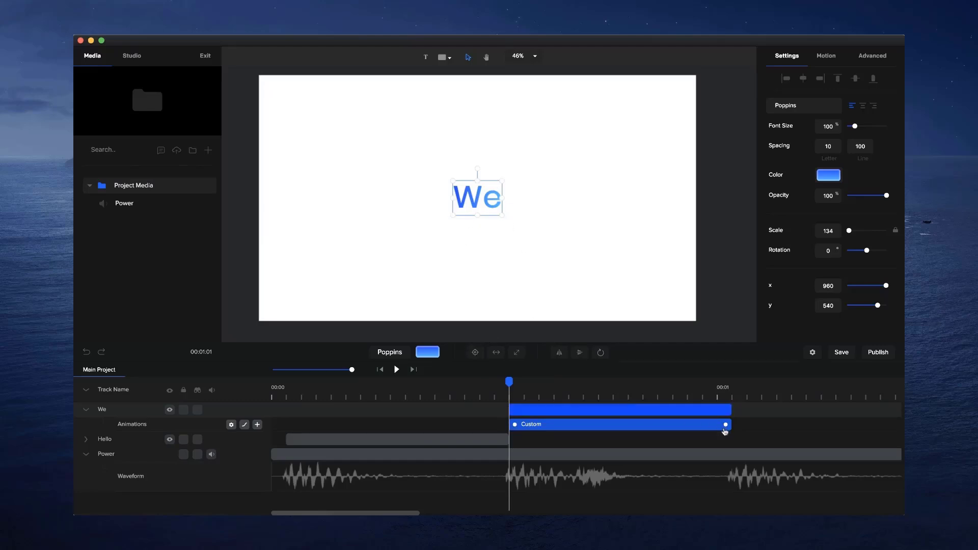
left_click_drag(723, 425, 579, 430)
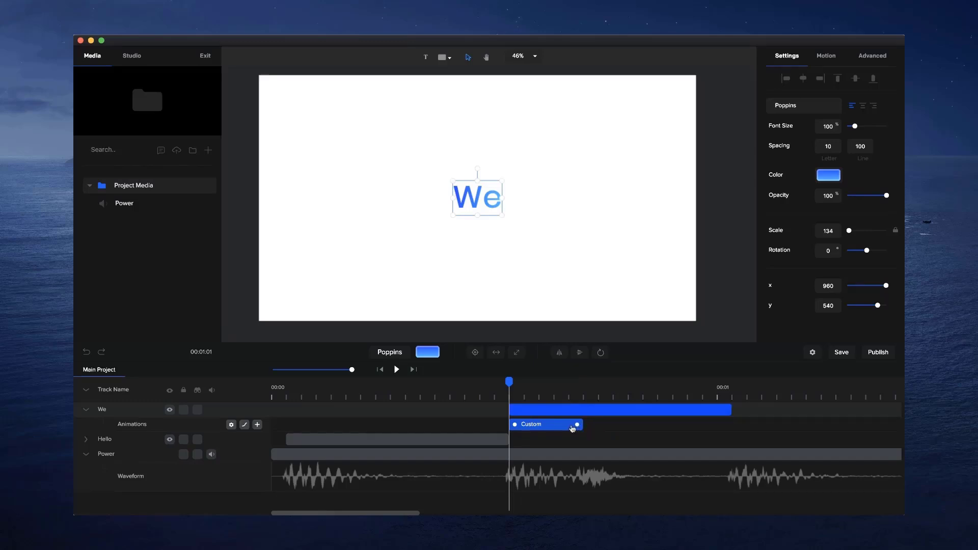
left_click(585, 389)
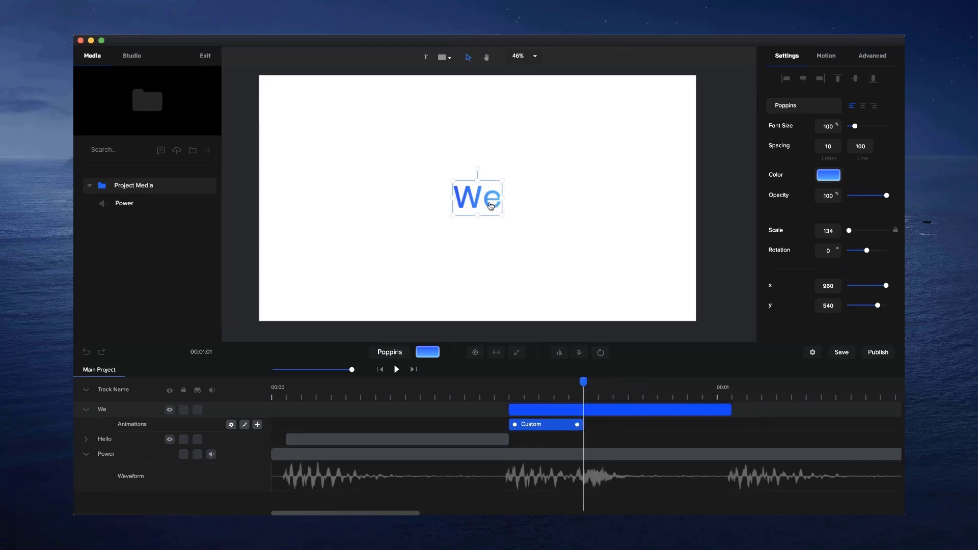
Shift the We text horizontally to x 790 at the end of its position animation
key("shift+Left")
key("shift+Left")
key("shift+Left")
key("shift+Left")
key("shift+Left")
key("shift+Left")
key("shift+Left")
key("shift+Left")
key("shift+Left")
key("shift+Left")
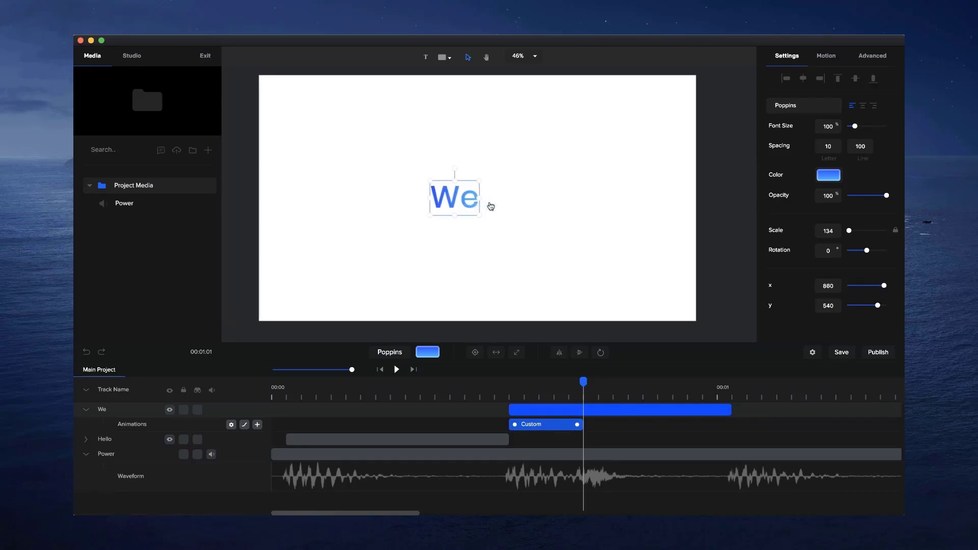
key("shift+Left")
key("shift+Left")
key("shift+Left")
key("shift+Left")
key("shift+Left")
key("shift+Left")
key("shift+Left")
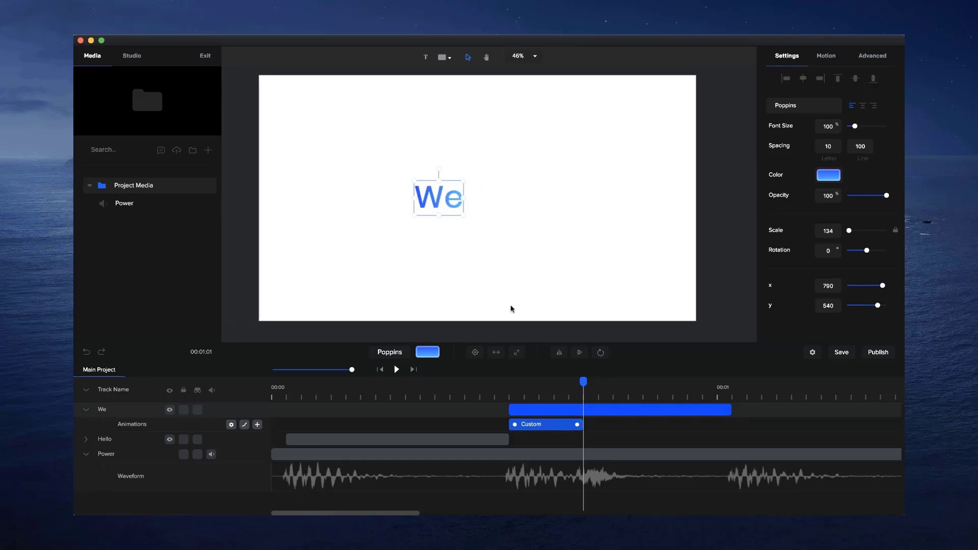
Duplicate the We clip and delete the custom animation from the upper copy
left_click(471, 439)
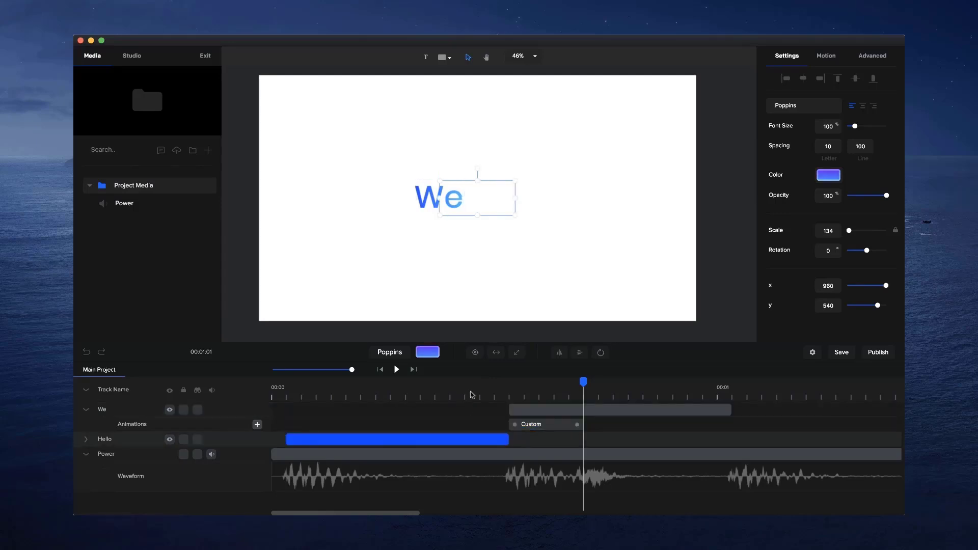
left_click(581, 412)
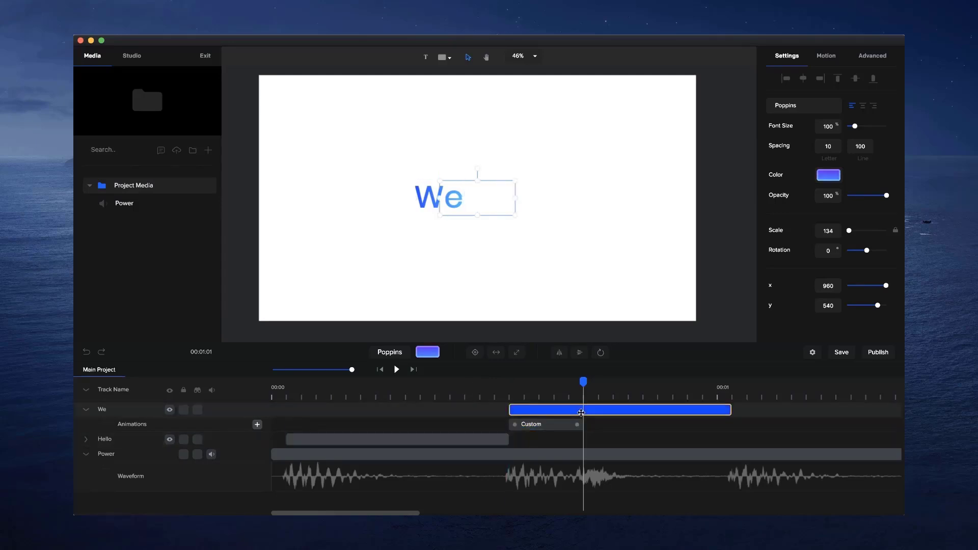
key("super+d")
right_click(569, 426)
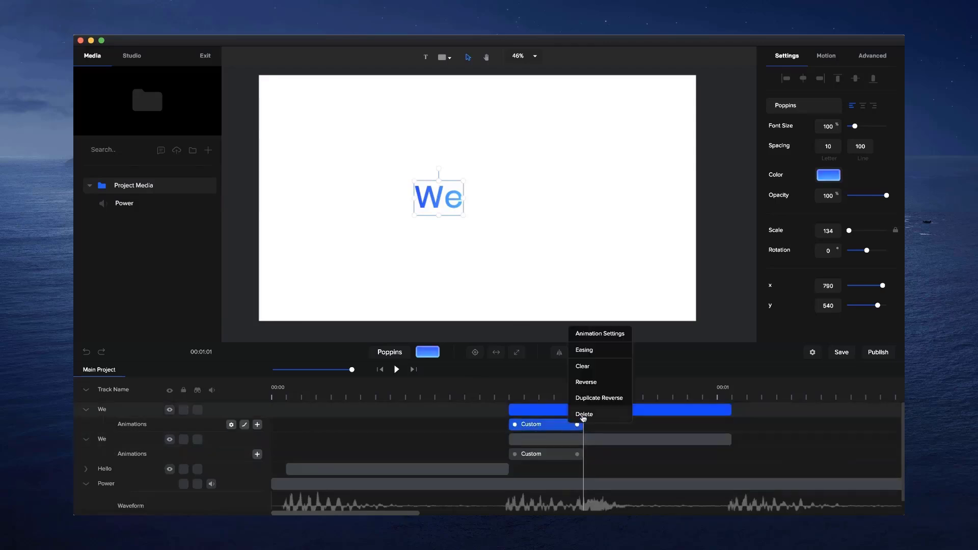
left_click(583, 414)
Trim the upper We copy to start at the playhead and change its text to "are" beside the first word
left_click(537, 408)
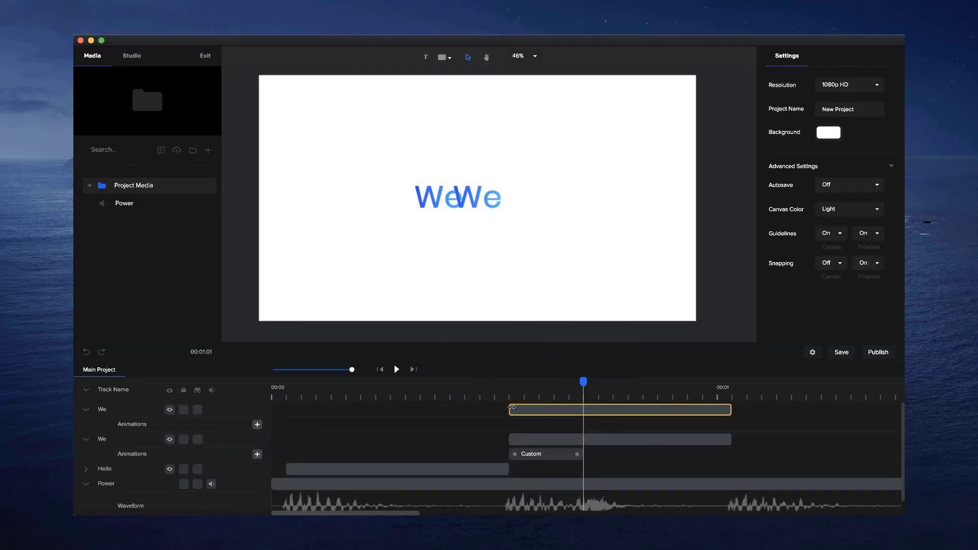
left_click_drag(510, 407, 579, 412)
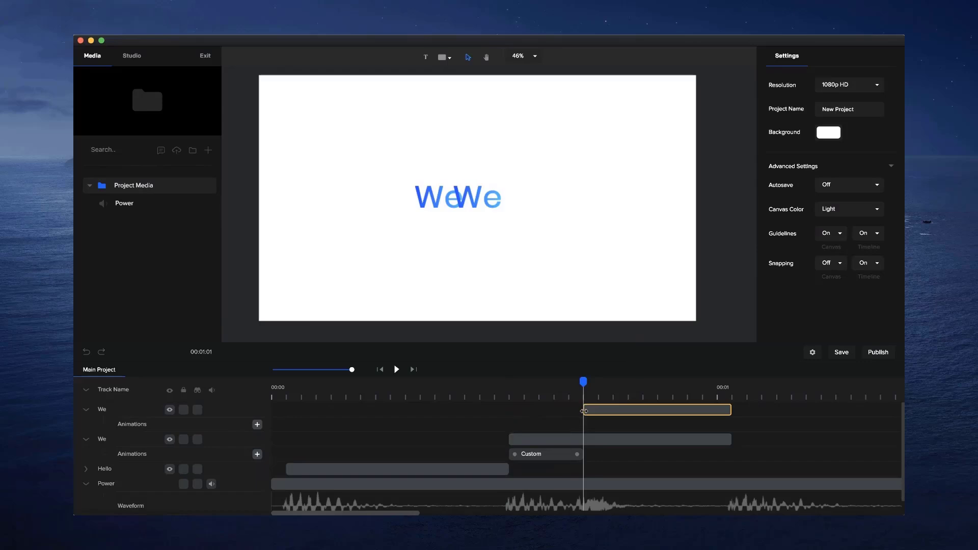
left_click_drag(485, 199, 507, 196)
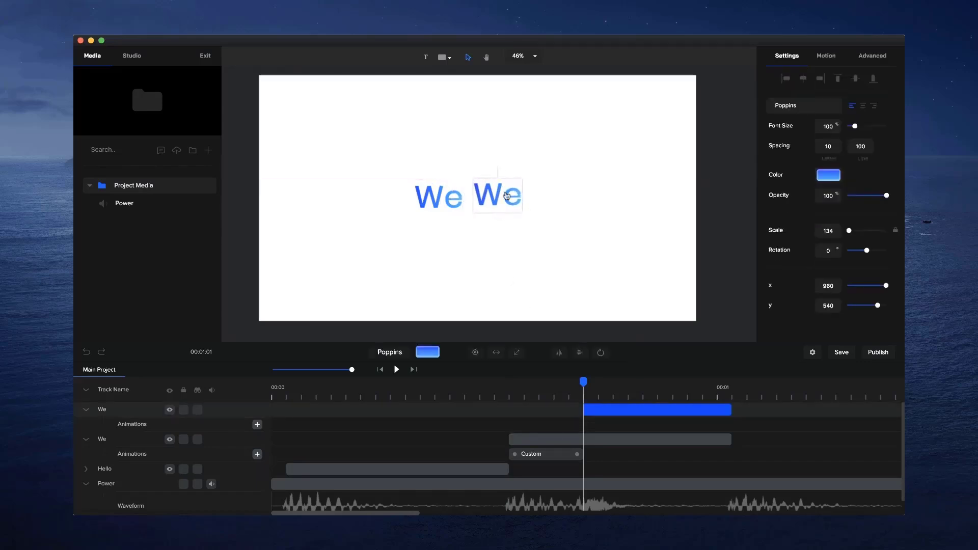
double_click(506, 191)
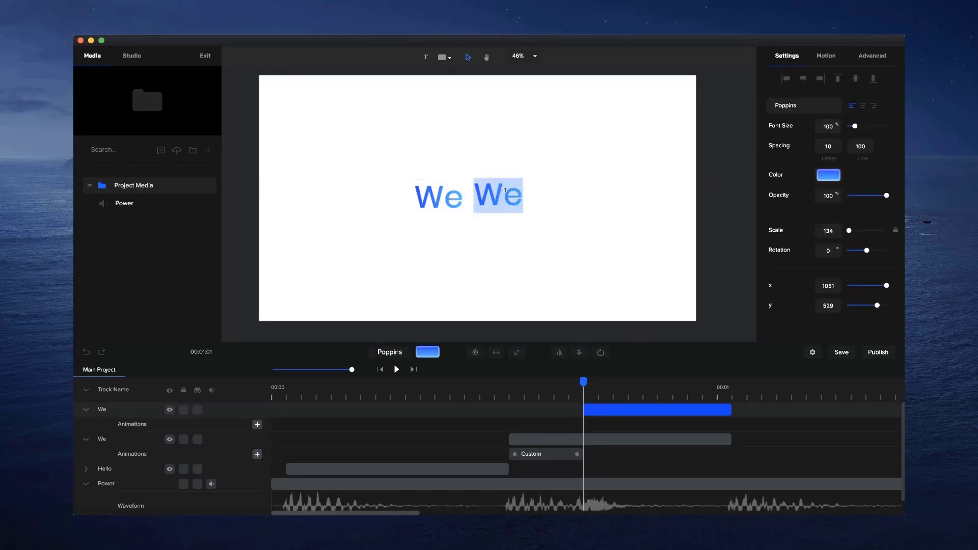
type("are")
left_click(550, 208)
Align the word "are" on the same line as "We" and move "We" slightly closer to it
left_click(517, 200)
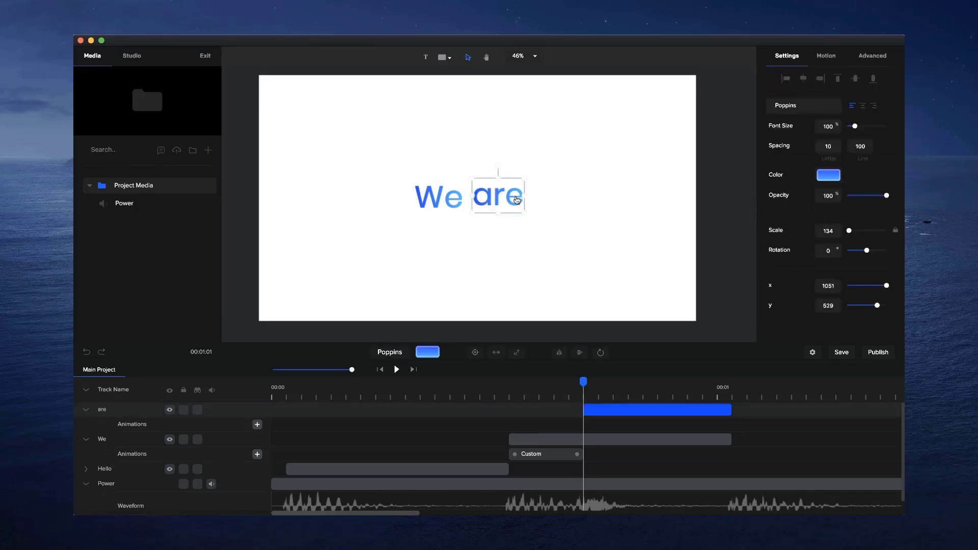
left_click_drag(518, 200, 525, 200)
left_click(444, 201)
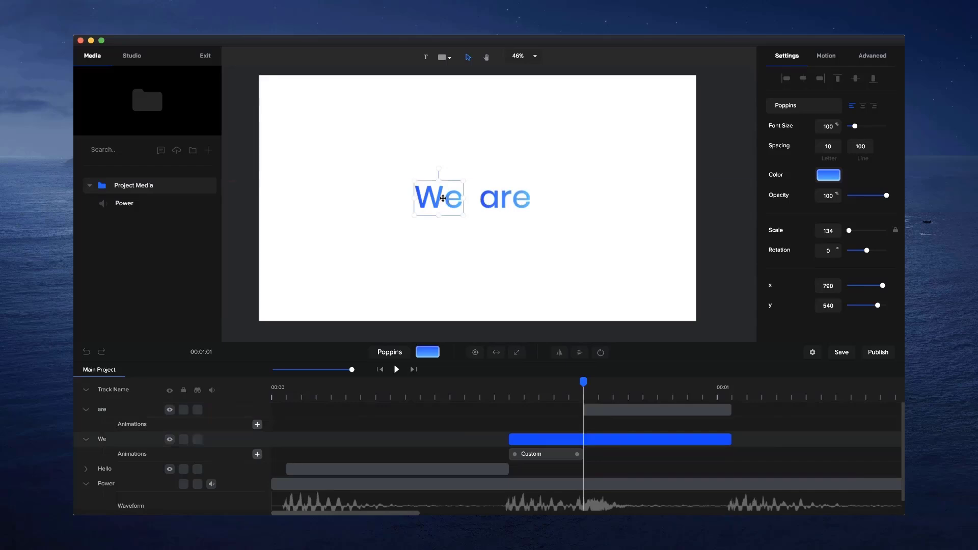
left_click_drag(443, 198, 447, 198)
left_click(477, 232)
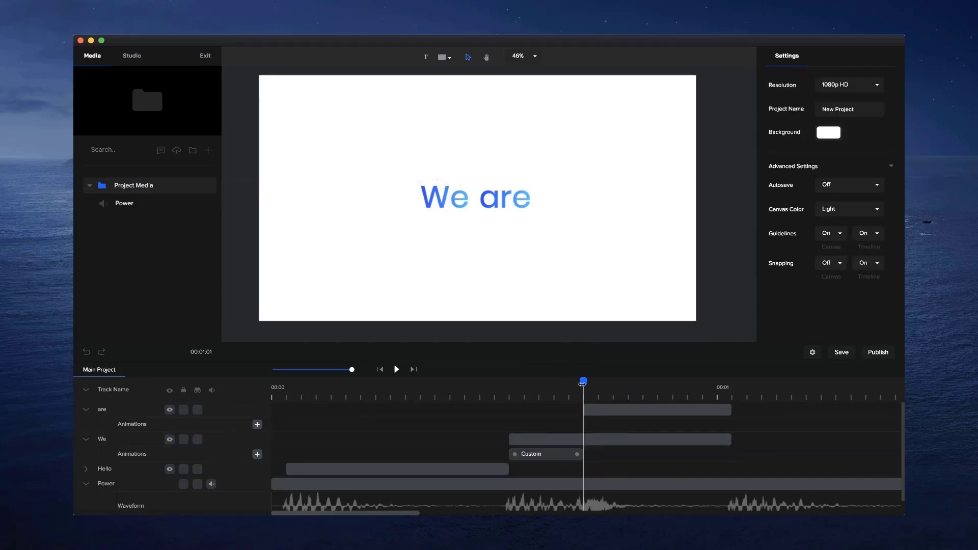
Scrub through the Hello, We and are clips, and play the project from the start to check the timing
left_click_drag(435, 386, 717, 386)
left_click(384, 370)
left_click(398, 370)
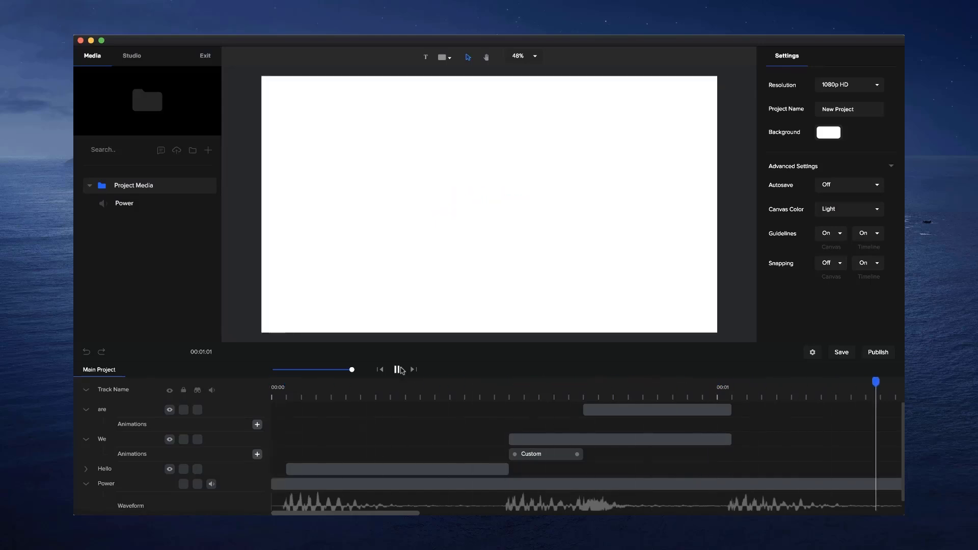
Extend the We clip's custom animation to nearly half of the clip and replay the project from the start
left_click(579, 457)
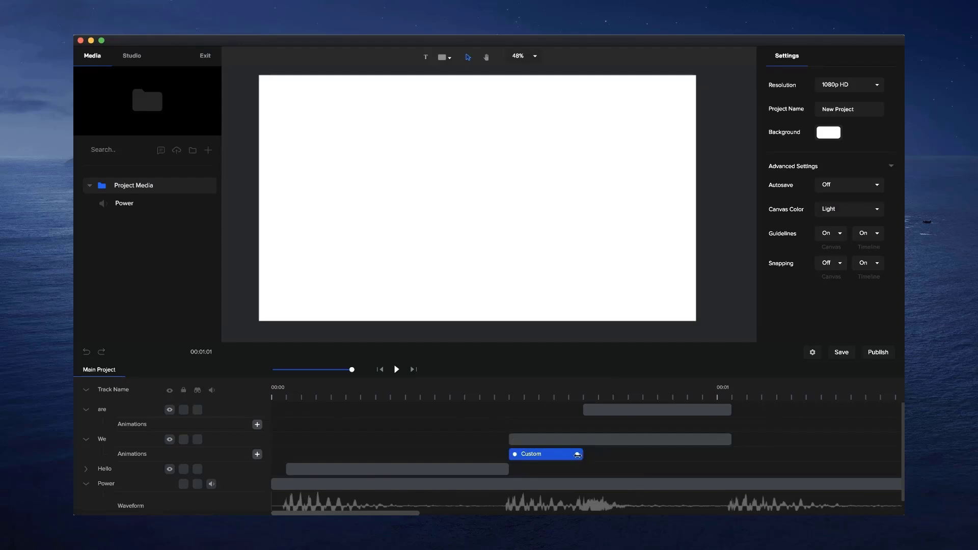
left_click_drag(578, 455, 606, 454)
left_click(511, 393)
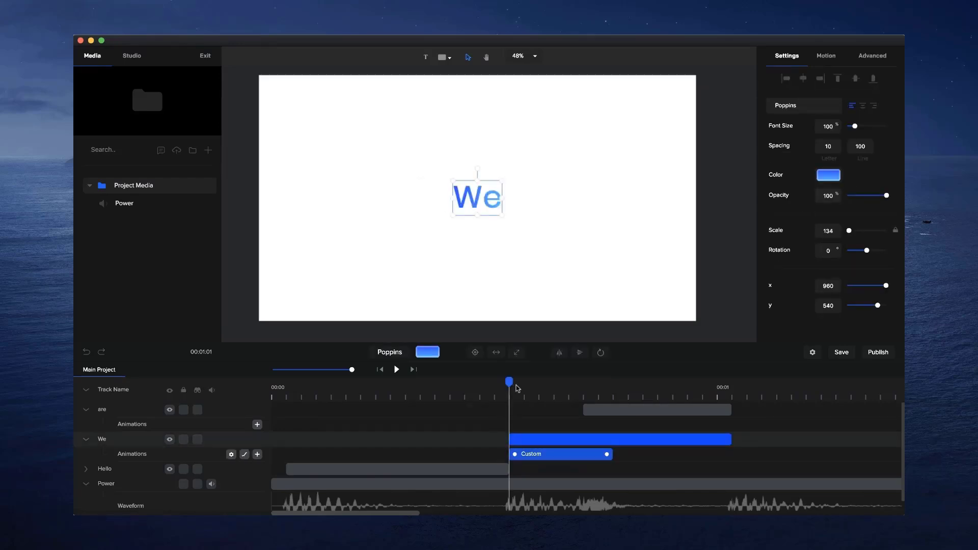
left_click_drag(517, 389, 394, 392)
left_click(380, 370)
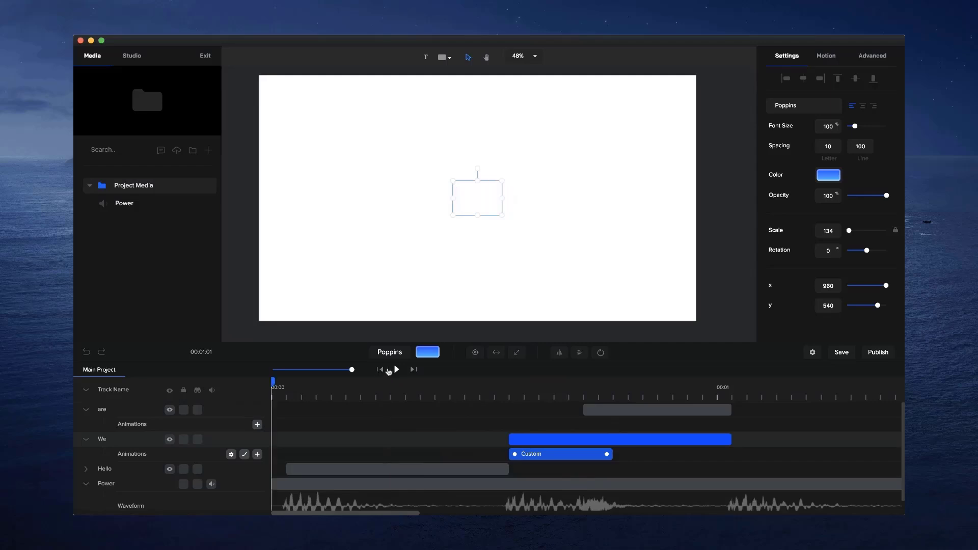
left_click(397, 369)
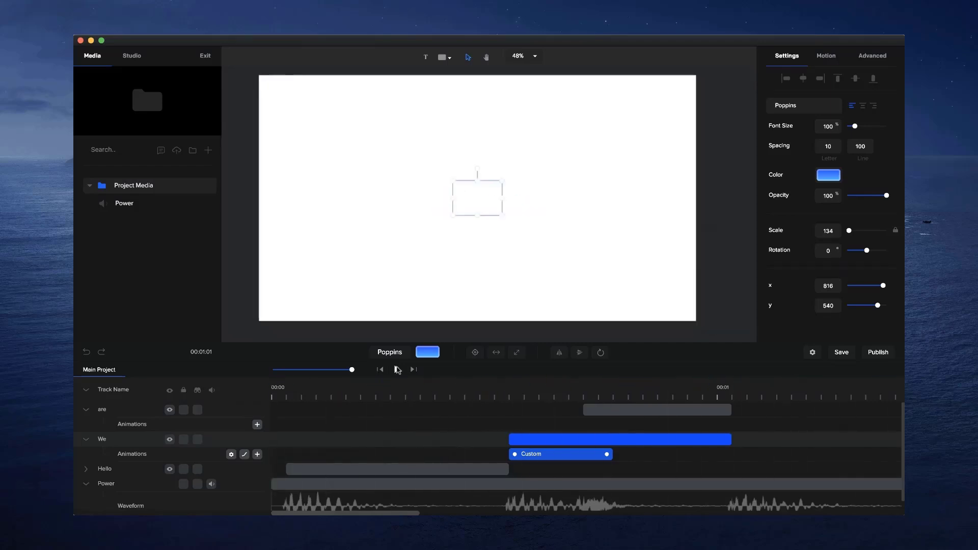
Place the playhead at the end of the We and are clips, and check the orange logo scene in preview.mp4
left_click_drag(353, 370, 334, 370)
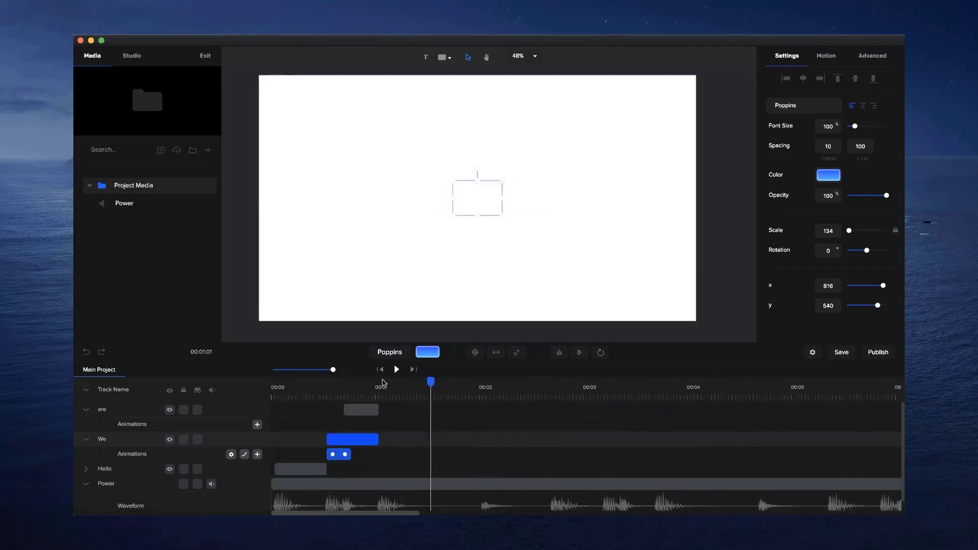
left_click(378, 383)
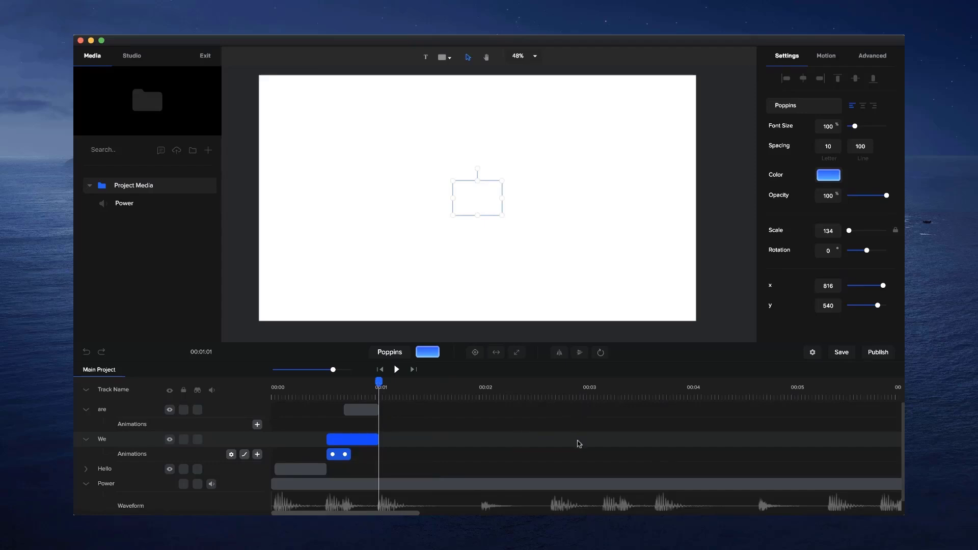
left_click(600, 530)
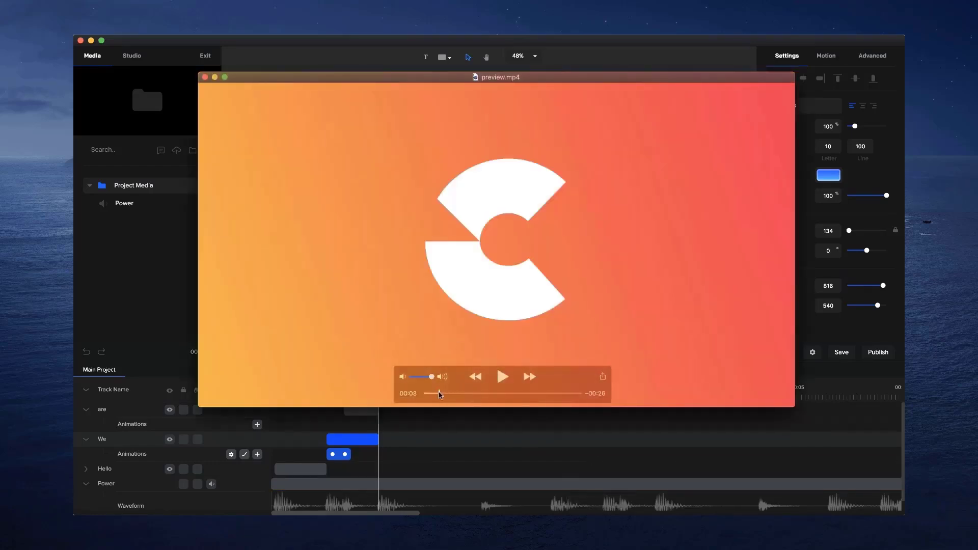
left_click_drag(436, 394, 438, 395)
left_click(450, 457)
left_click(455, 256)
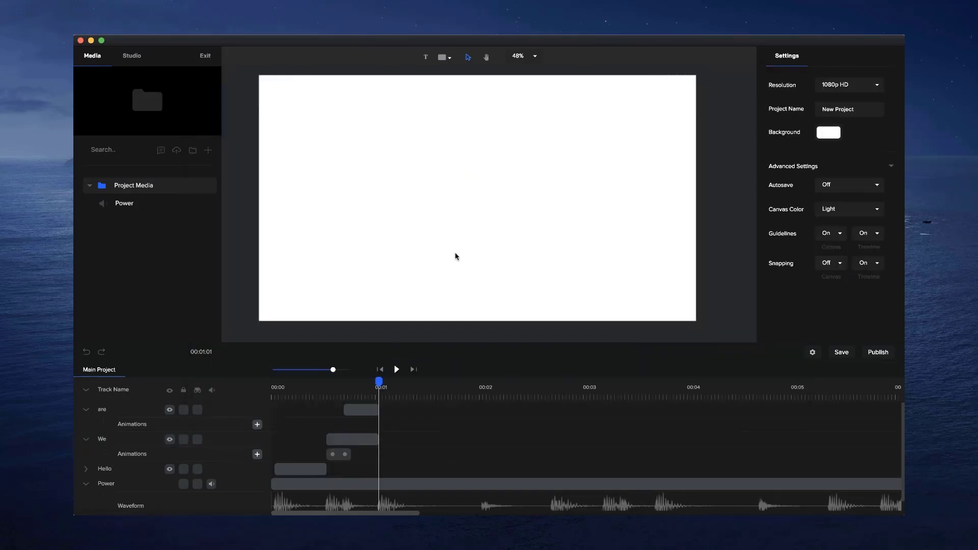
Collapse the tracks and move the Power audio track to the top, renaming it AUDIO with its waveform shown
left_click(86, 392)
left_click_drag(106, 452, 105, 408)
double_click(105, 408)
type("A")
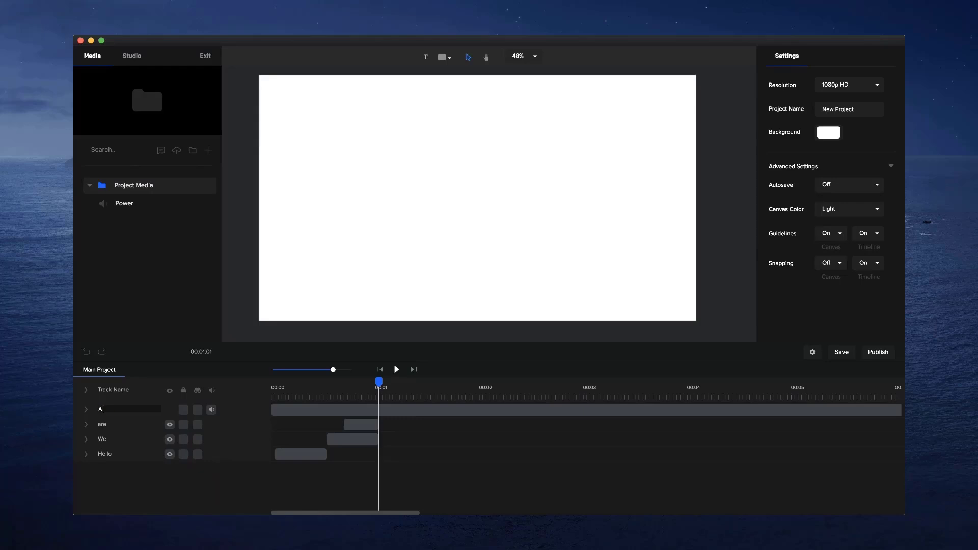
type("UDIO")
key("Return")
left_click(87, 410)
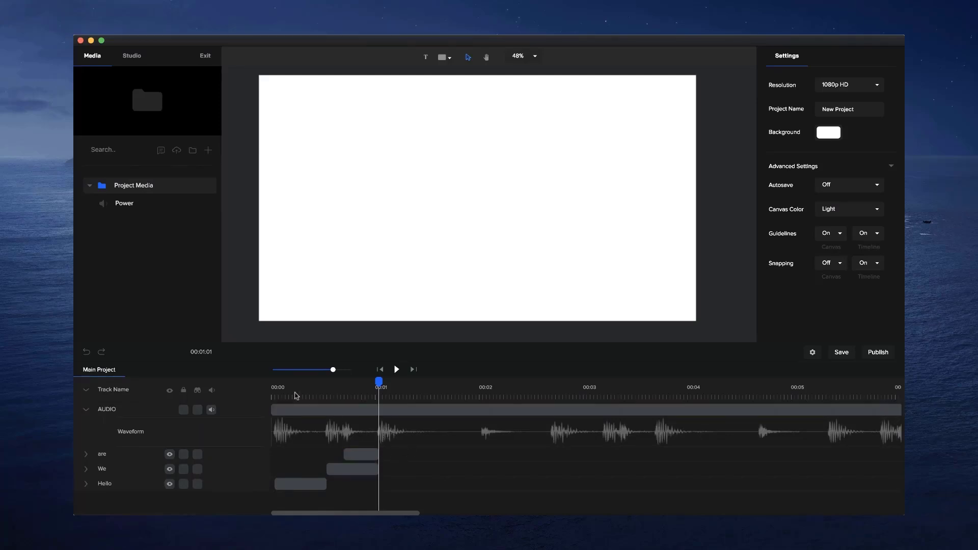
Clear the shape search and add a rectangle to the canvas, starting at the playhead
left_click_drag(334, 369, 341, 371)
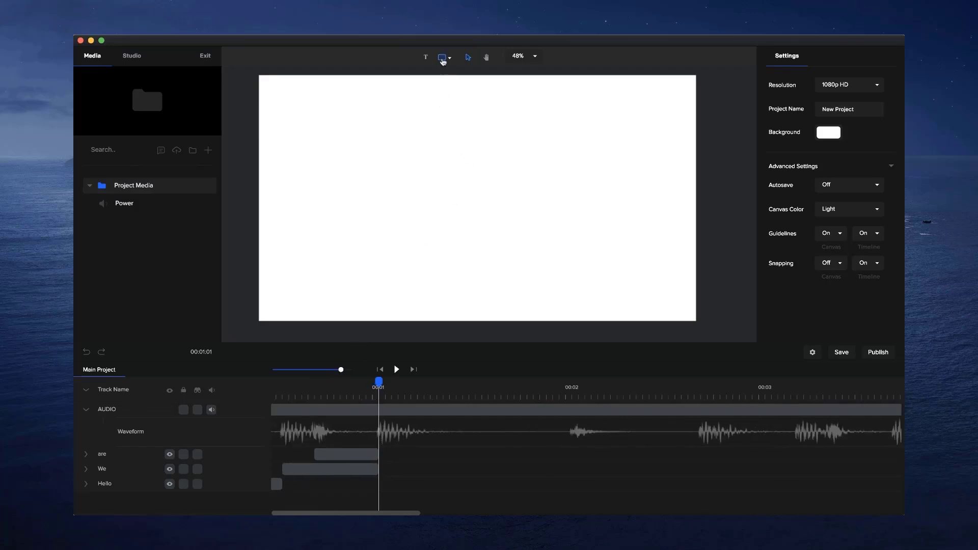
left_click(443, 59)
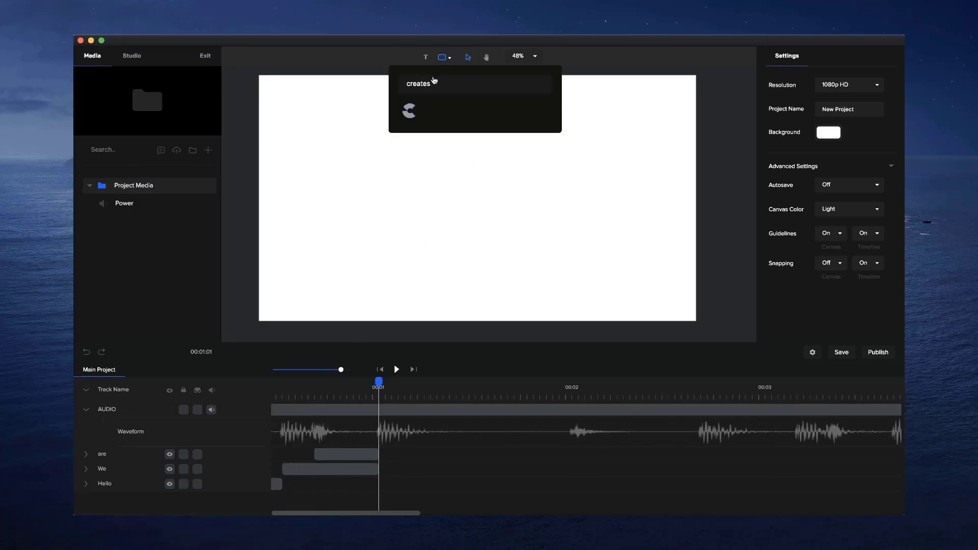
double_click(431, 78)
key("BackSpace")
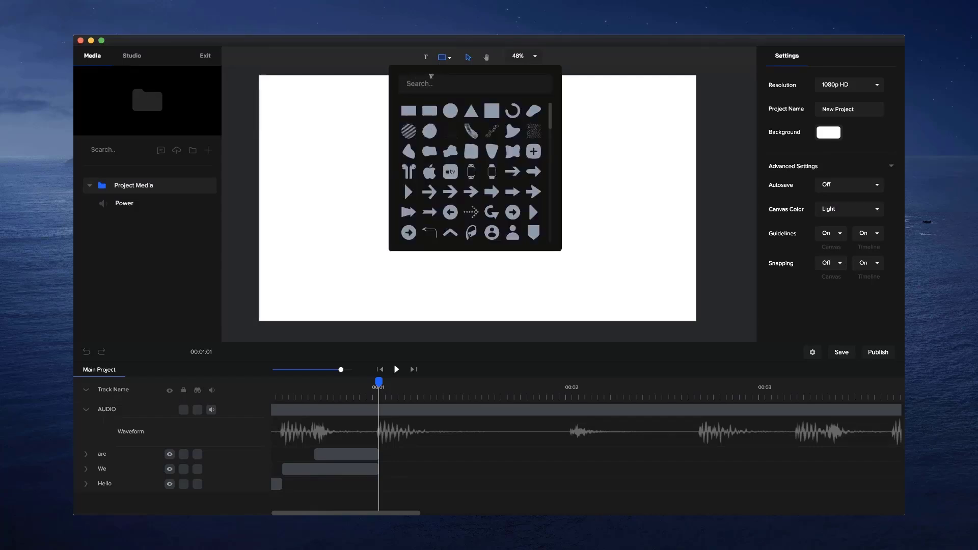
left_click(409, 111)
left_click(327, 139)
left_click(475, 211)
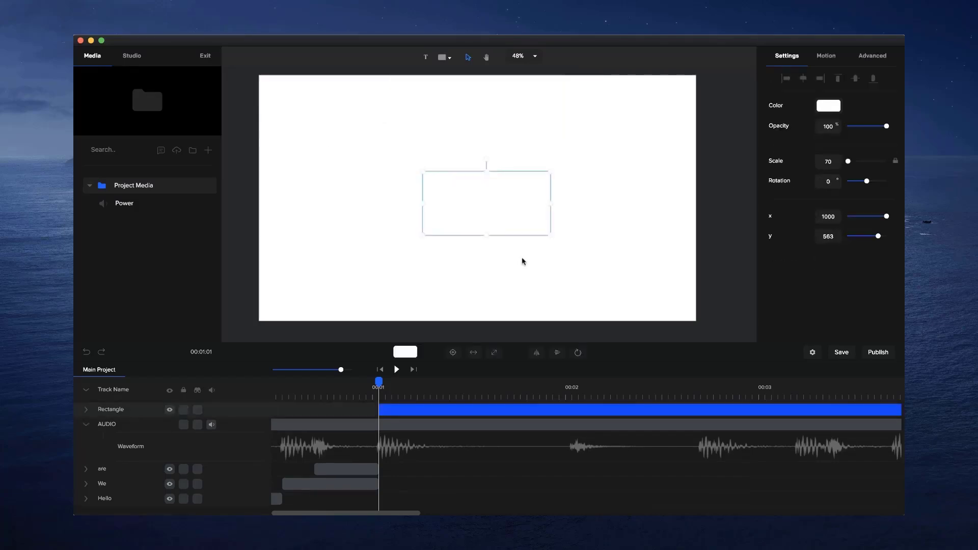
Fill the rectangle with a linear gradient running from red to orange
left_click(405, 352)
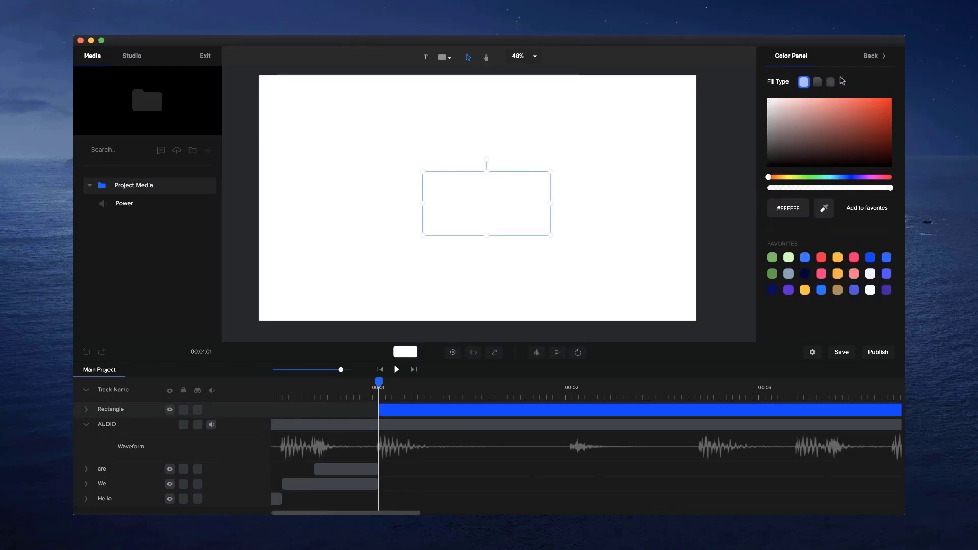
left_click(817, 82)
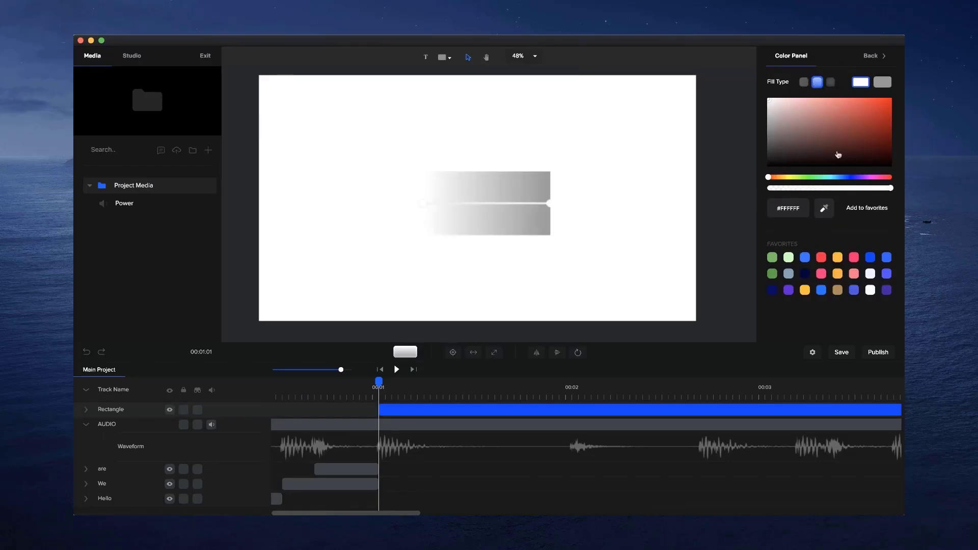
left_click(884, 120)
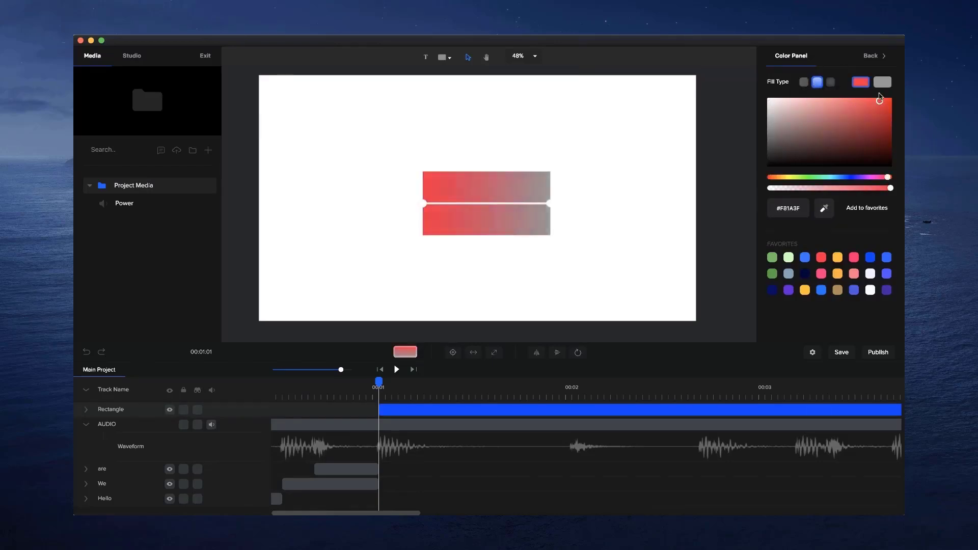
left_click(883, 83)
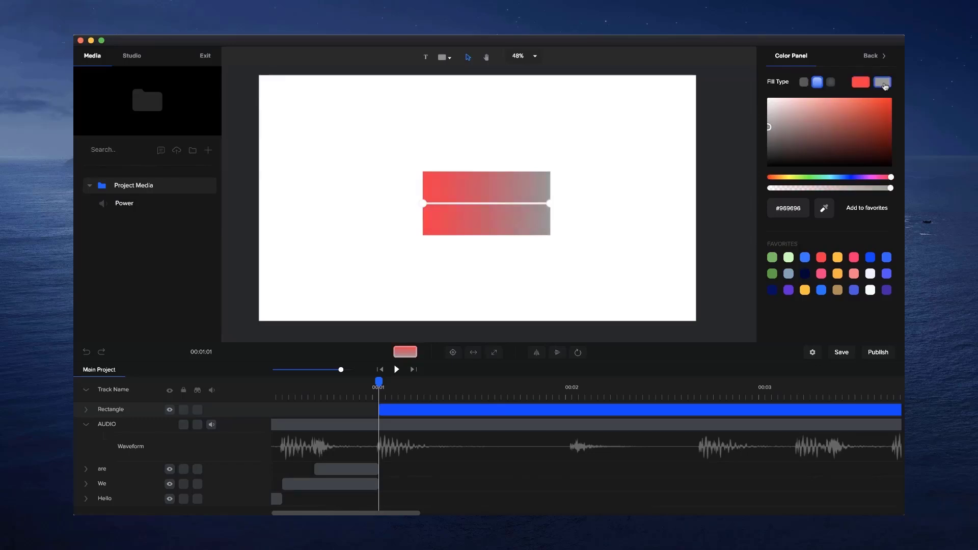
left_click(782, 177)
left_click(873, 106)
left_click_drag(886, 98, 888, 94)
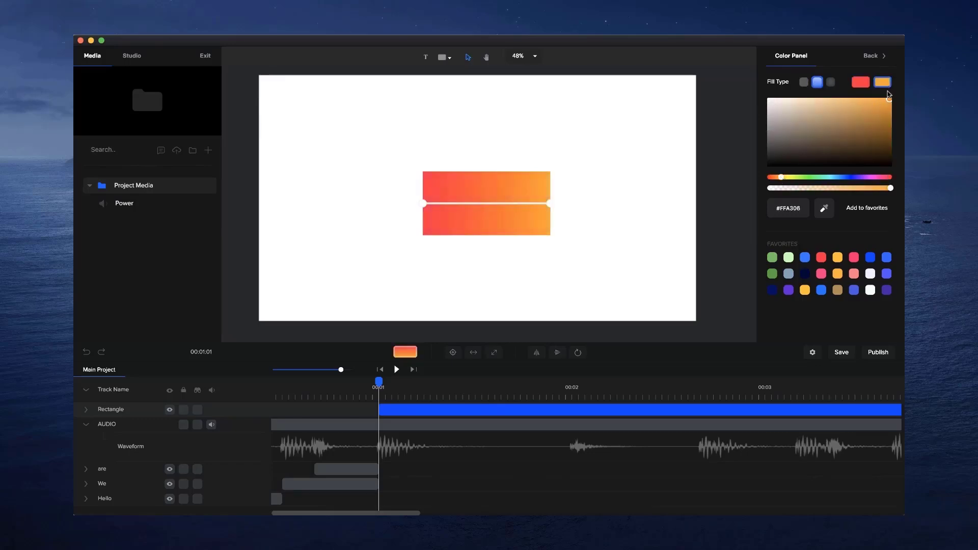
Expand the gradient rectangle to cover the whole canvas and deselect it
left_click(530, 222)
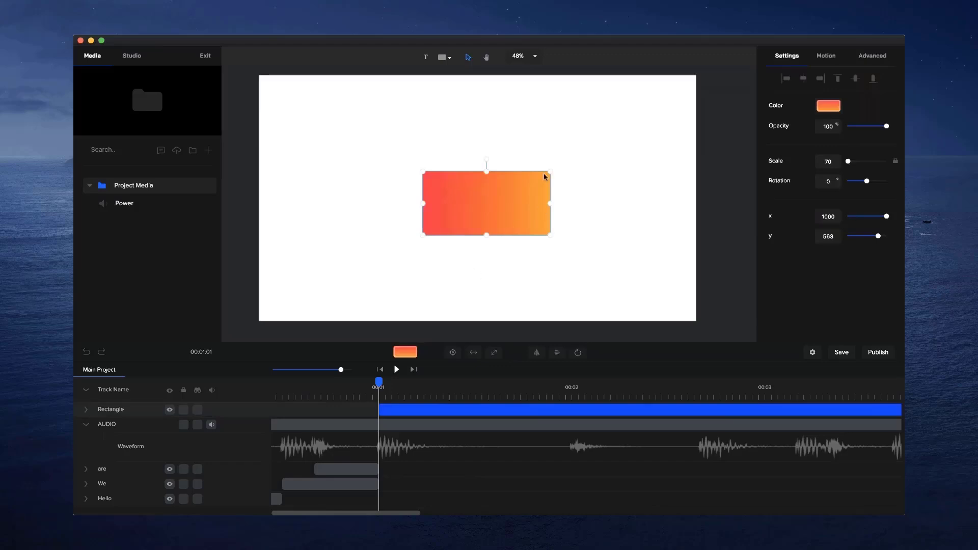
left_click(498, 356)
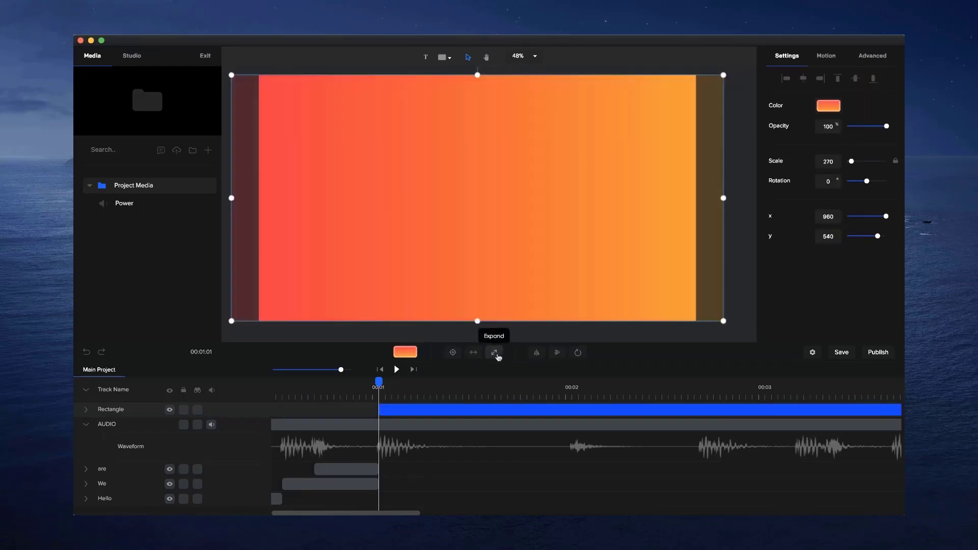
left_click(739, 196)
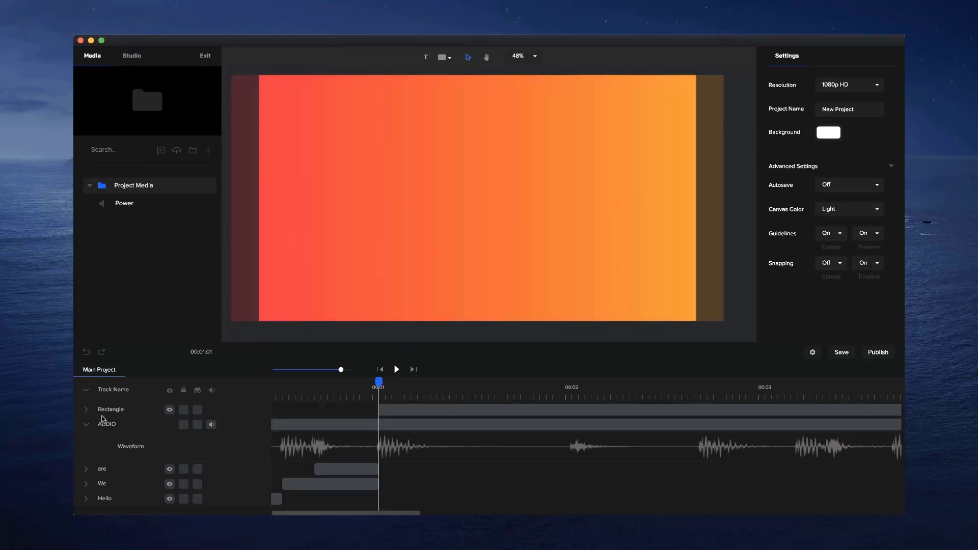
Move the Rectangle track below the AUDIO track and rename it BG
left_click(85, 424)
left_click_drag(102, 413, 100, 429)
left_click(85, 408)
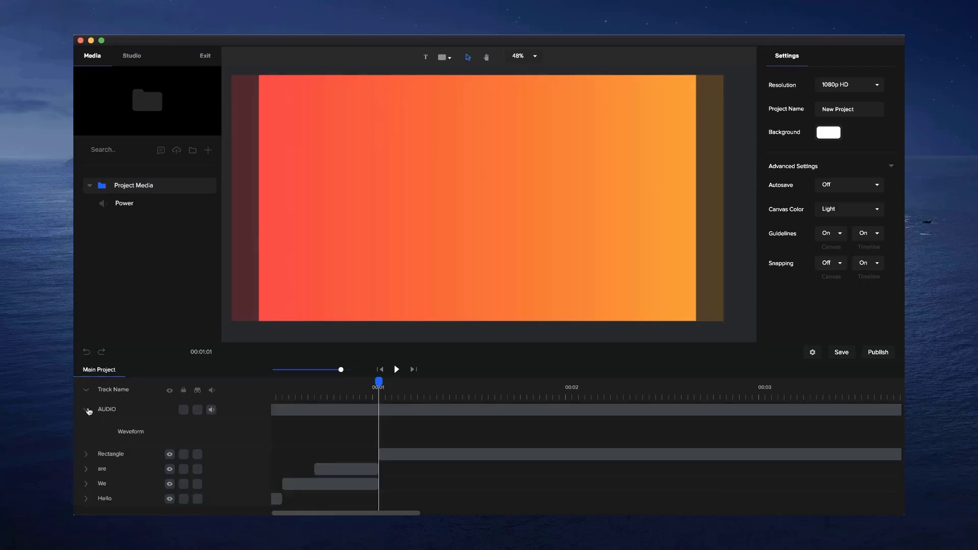
double_click(119, 458)
type("B")
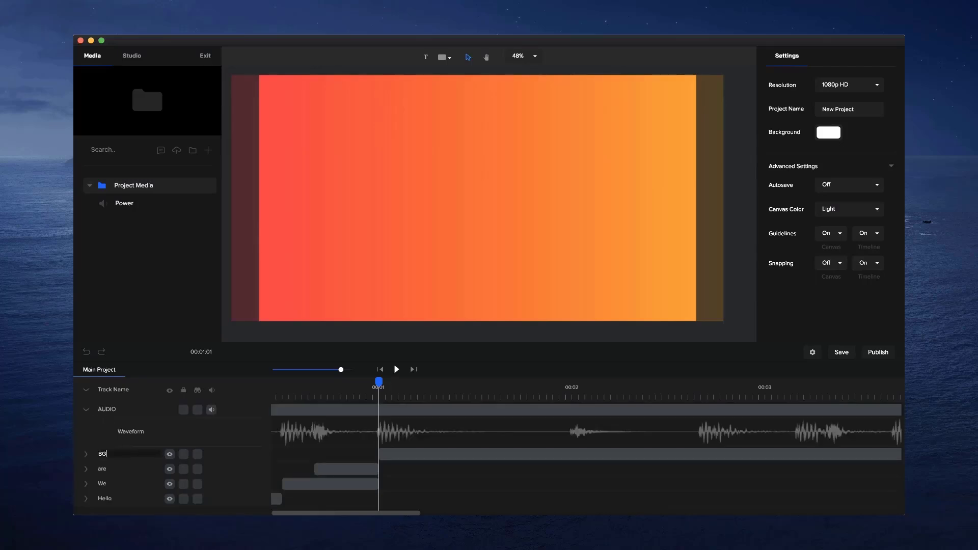
type("G")
key("Return")
Add the text "CreateStudio" over the gradient background, starting slightly after 00:01
left_click_drag(378, 383, 419, 395)
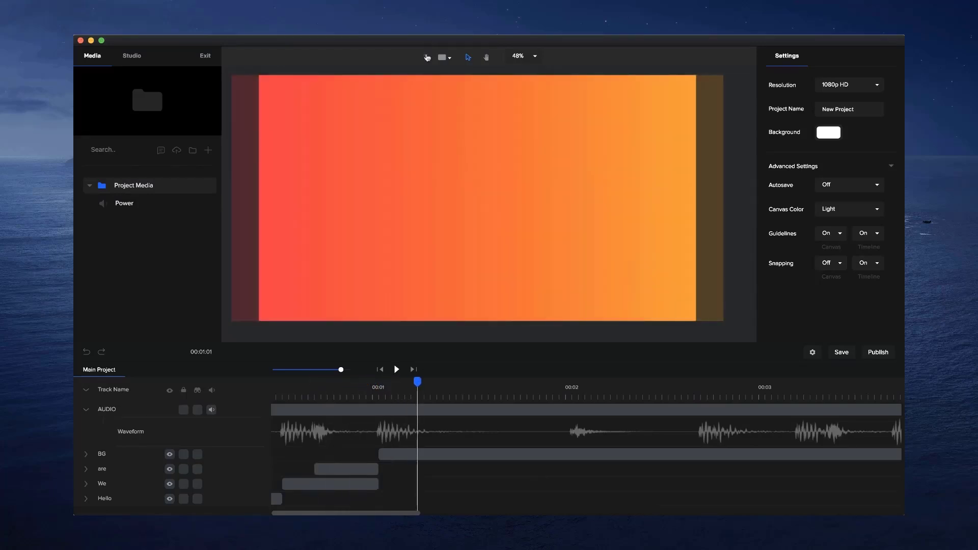
left_click(428, 57)
type("Cr")
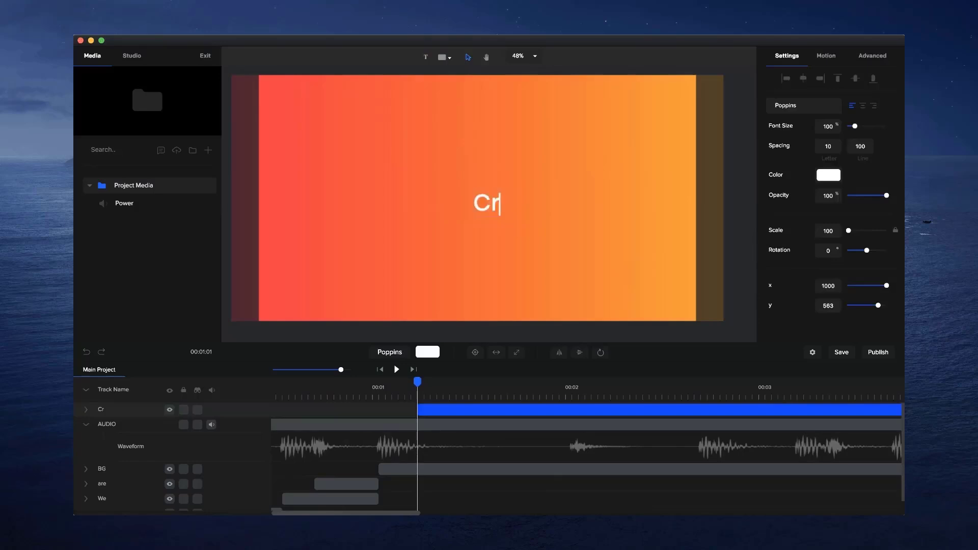
type("eateStudio")
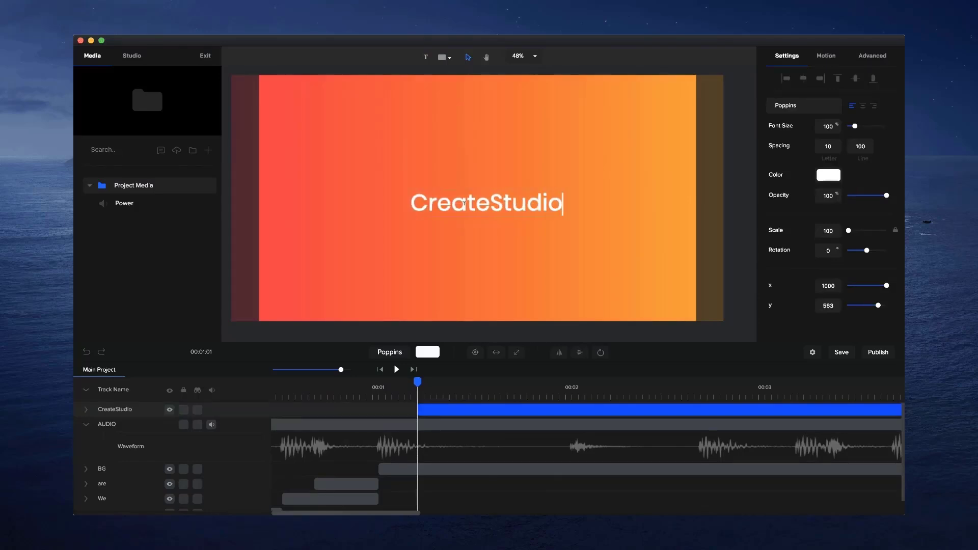
Enlarge the CreateStudio text to a scale of 187 and center it on the canvas
left_click(228, 170)
left_click(468, 222)
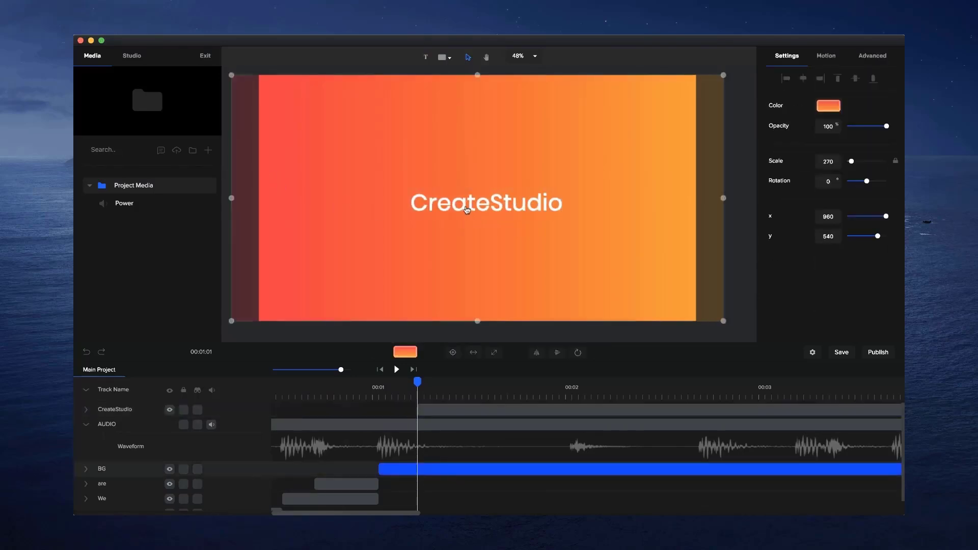
left_click(467, 209)
left_click_drag(410, 216, 344, 227)
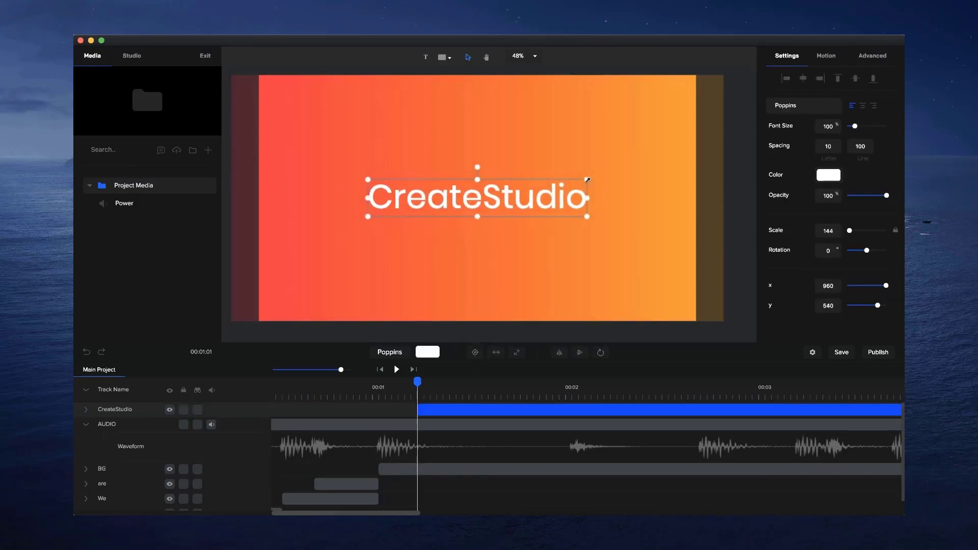
left_click(475, 352)
left_click_drag(648, 163, 648, 163)
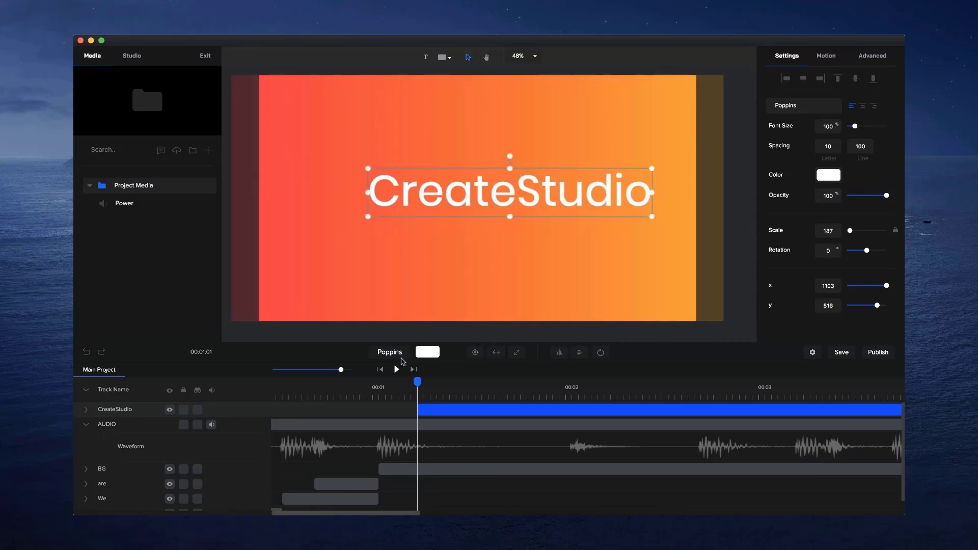
left_click(473, 353)
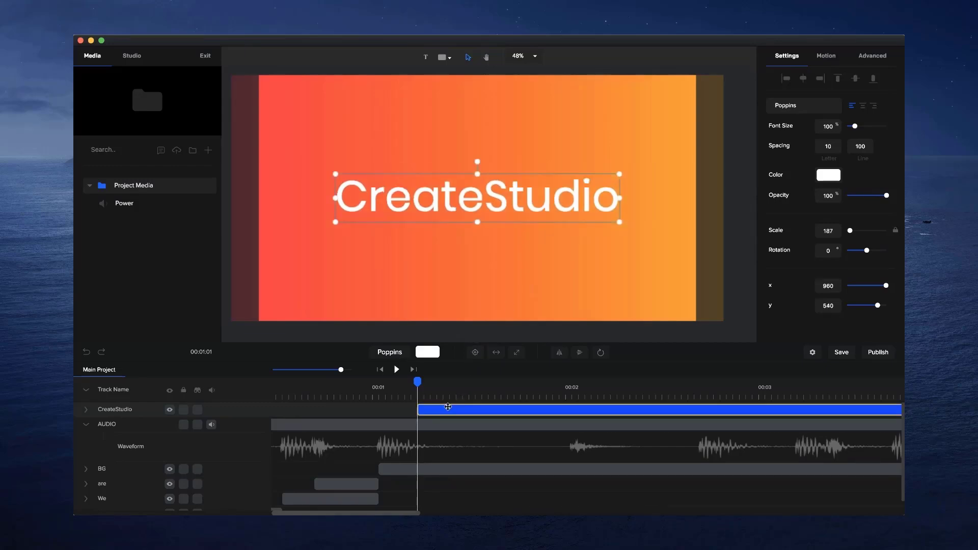
Align the CreateStudio clip's start with the BG clip and give it a Slide Right entrance animation ending at 00:02
left_click_drag(448, 407, 409, 408)
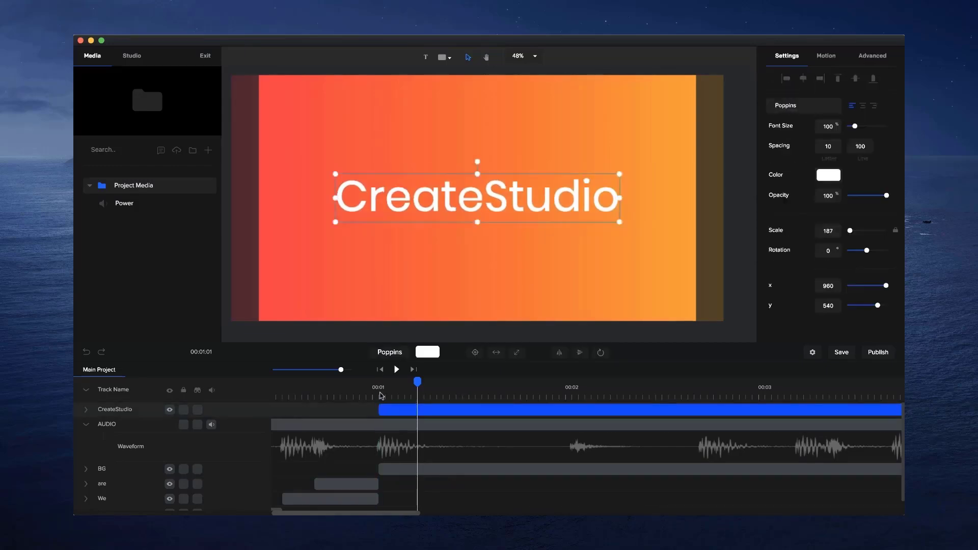
left_click(382, 396)
left_click(828, 66)
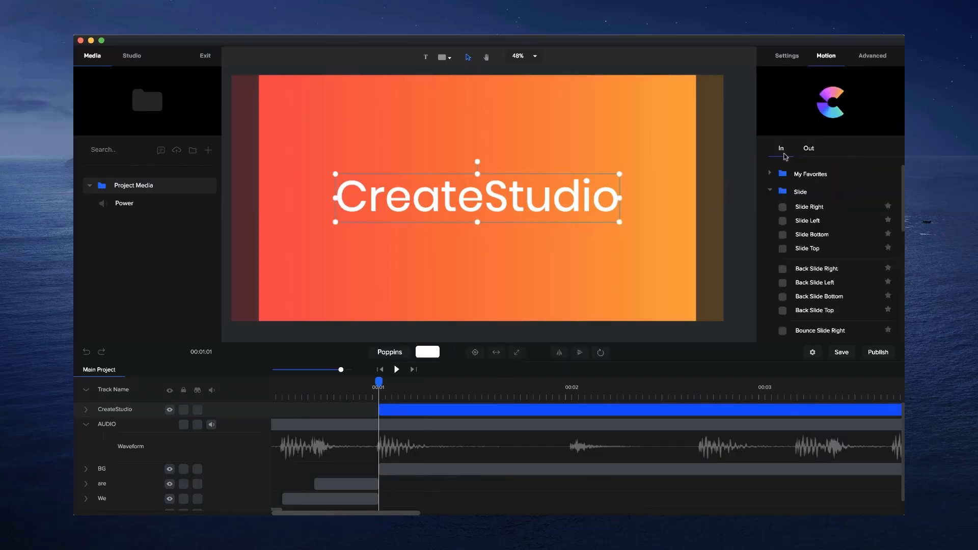
left_click(783, 207)
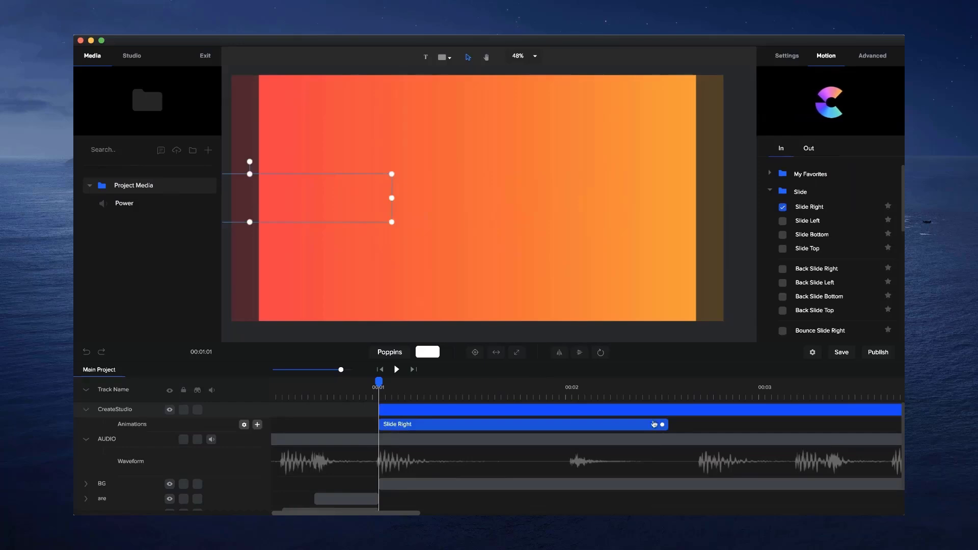
left_click_drag(663, 425, 567, 425)
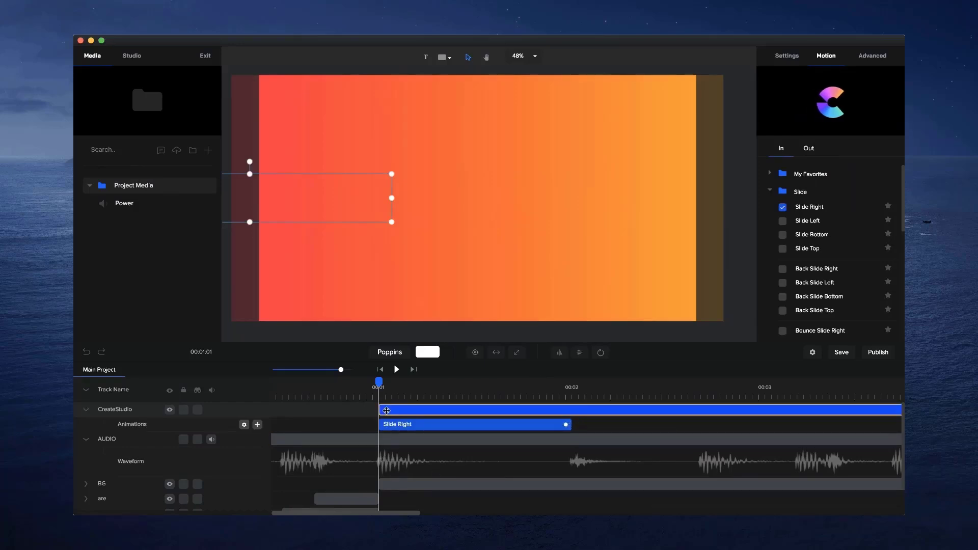
mouse_move(379, 383)
left_mouse_down()
mouse_move(487, 383)
mouse_move(380, 383)
left_mouse_up()
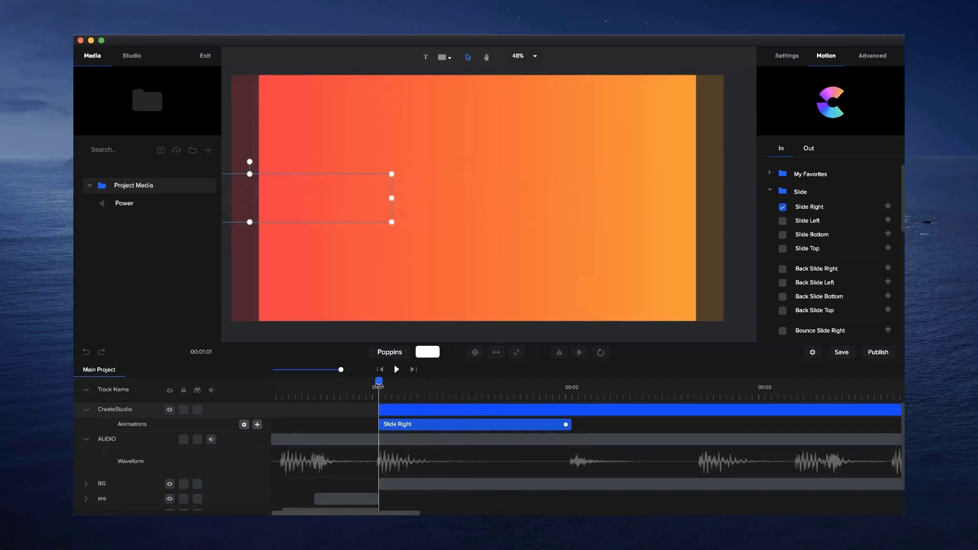
Turn off fading for the CreateStudio text's Slide Right animation and set its Starting X to -300
right_click(409, 426)
left_click(423, 446)
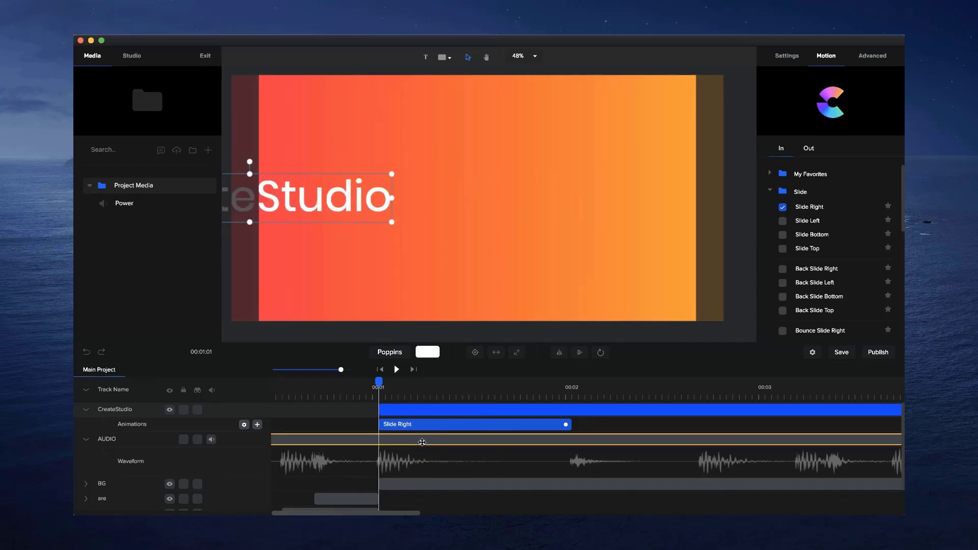
left_click(244, 425)
left_click_drag(348, 359, 355, 358)
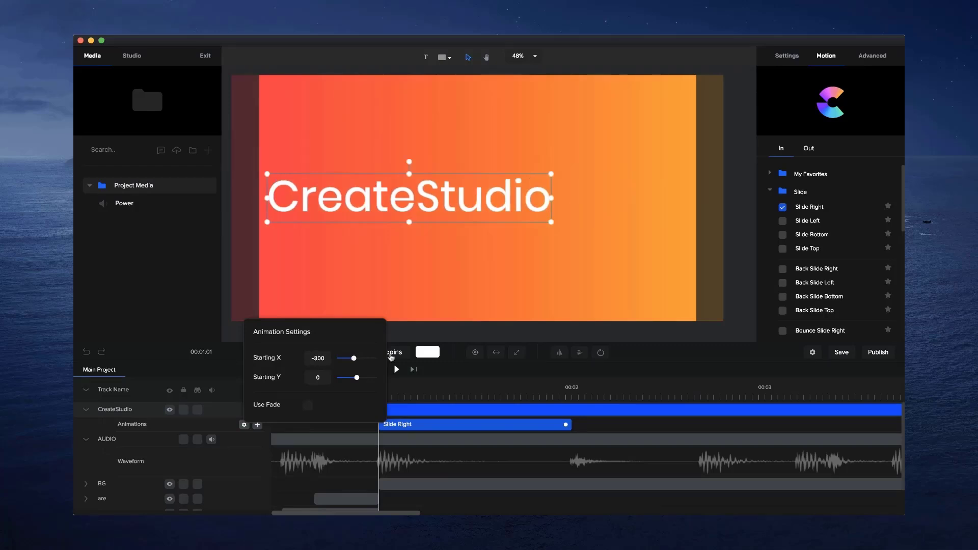
left_click(600, 423)
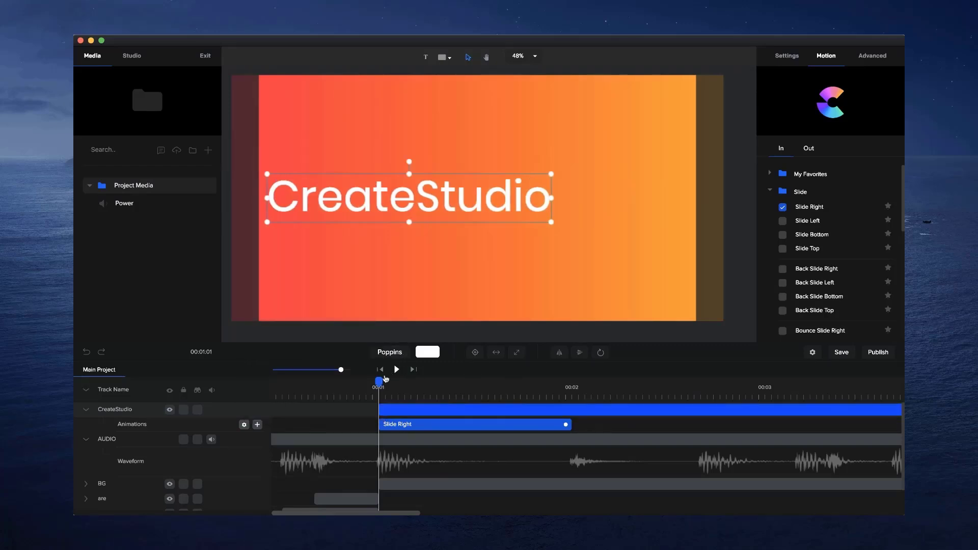
Trim the end of the CreateStudio text clip to the beat at about 00:02, where its Slide Right animation finishes
left_click_drag(378, 381, 591, 381)
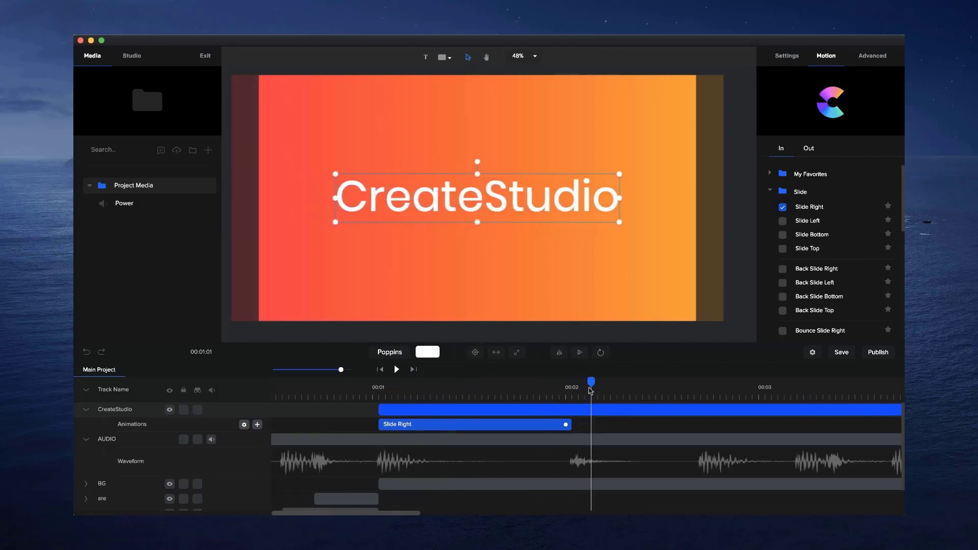
left_click_drag(328, 371, 322, 370)
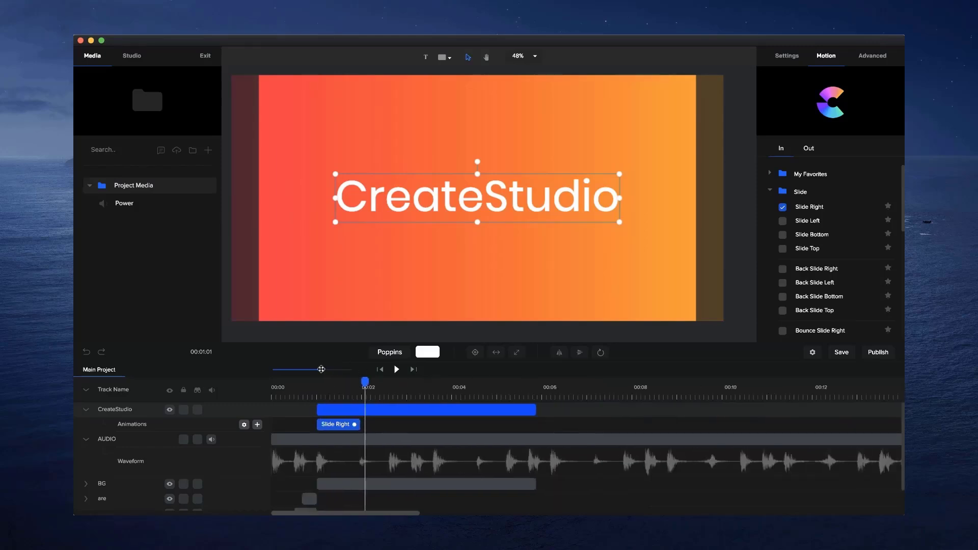
left_click_drag(537, 410, 361, 409)
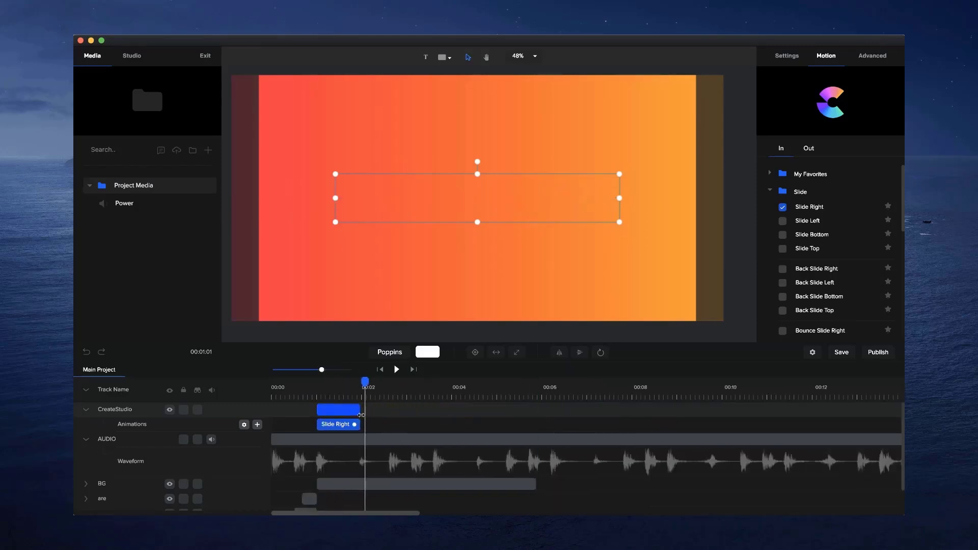
left_click(328, 378)
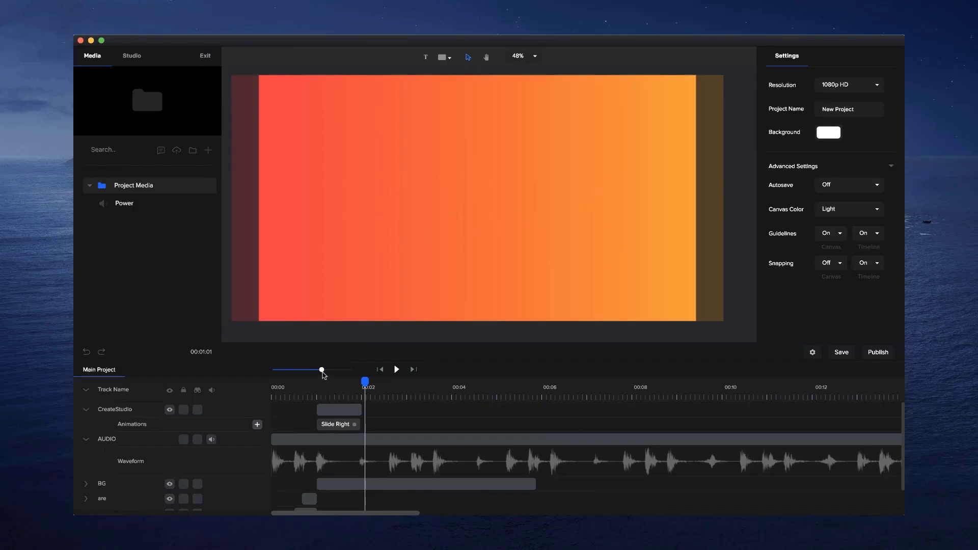
left_click_drag(322, 371, 344, 370)
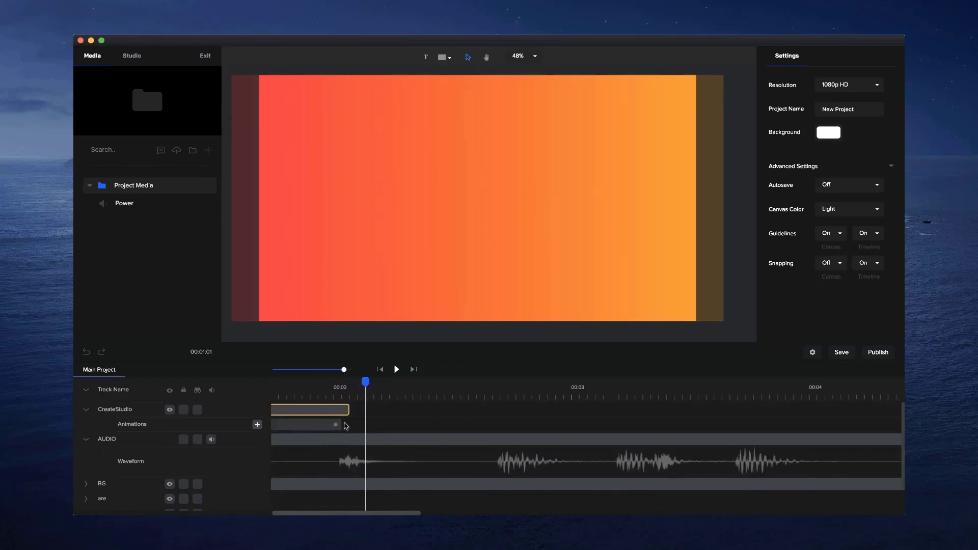
left_click_drag(348, 417, 343, 387)
left_click(337, 410)
left_click(334, 388)
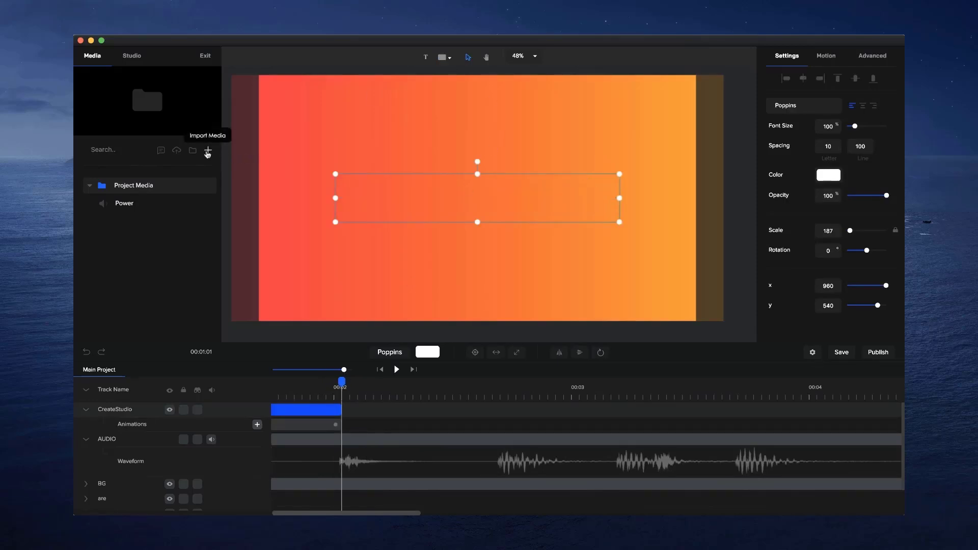
Find the CreateStudio logo by searching the shapes for "Creates", add it at about 00:02 and center it on the canvas
left_click(445, 57)
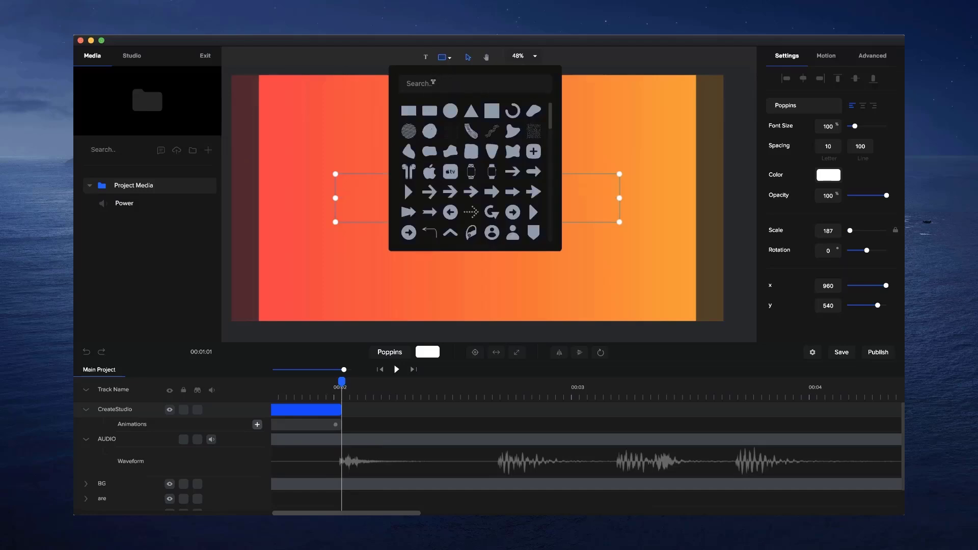
type("Creates")
left_click(409, 110)
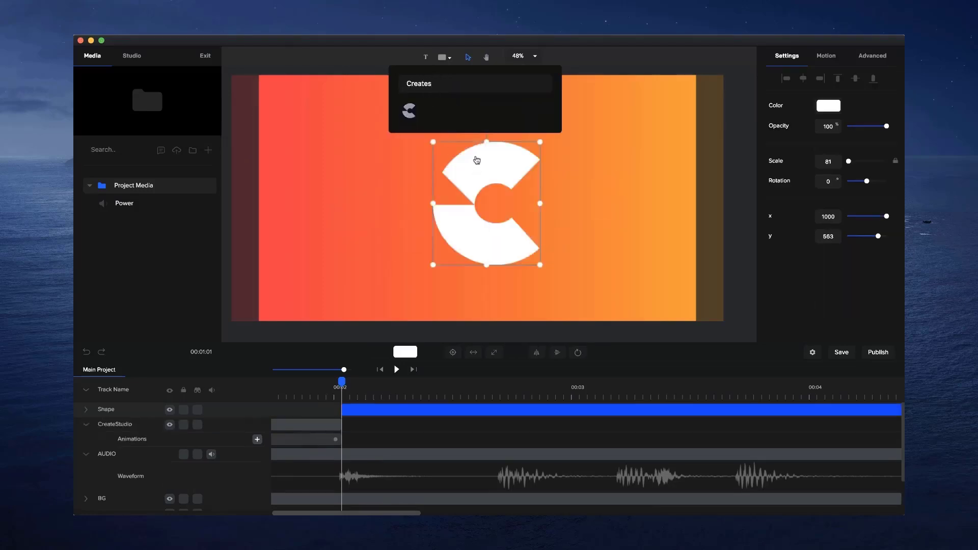
left_click(453, 352)
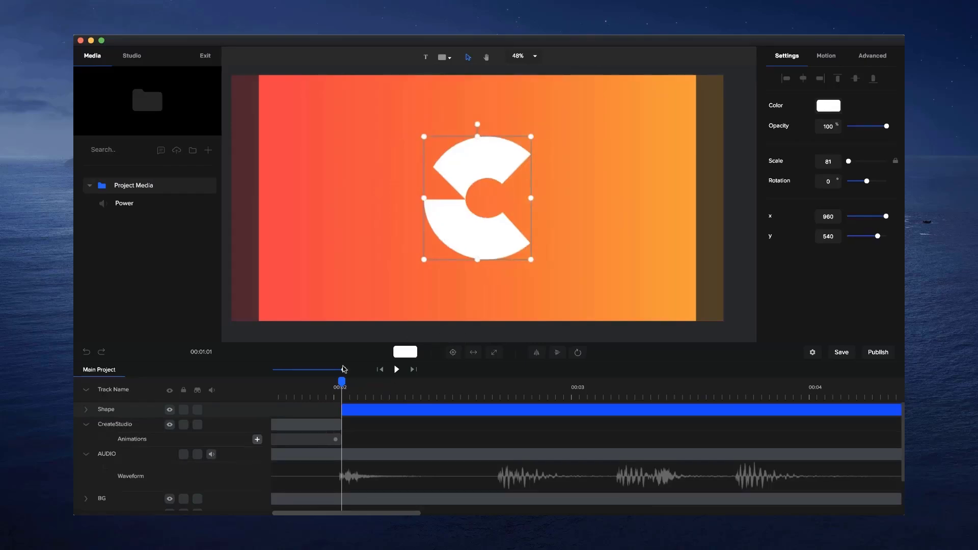
Trim the logo shape clip and the BG clip to end together on the next beat, about midway between 00:02 and 00:03
left_click_drag(343, 369, 319, 369)
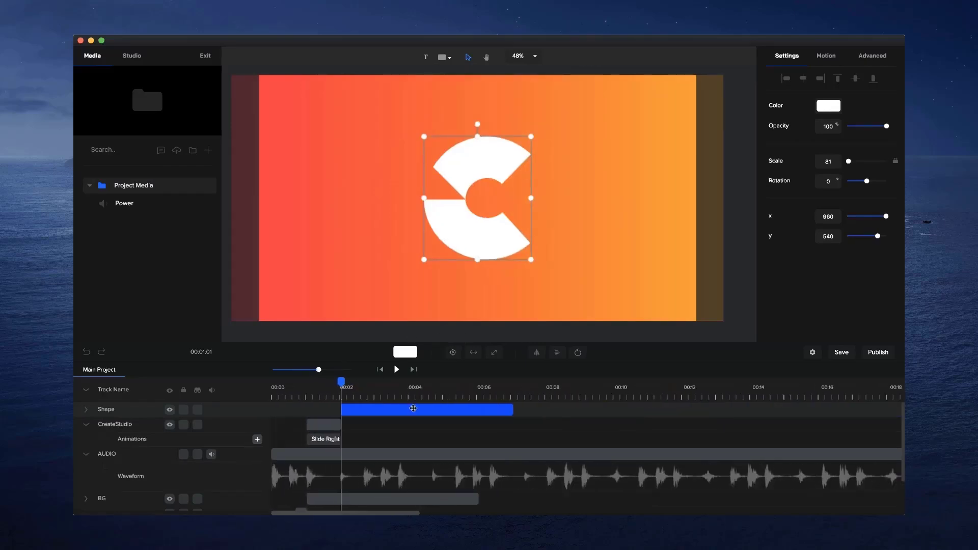
left_click_drag(511, 409, 362, 408)
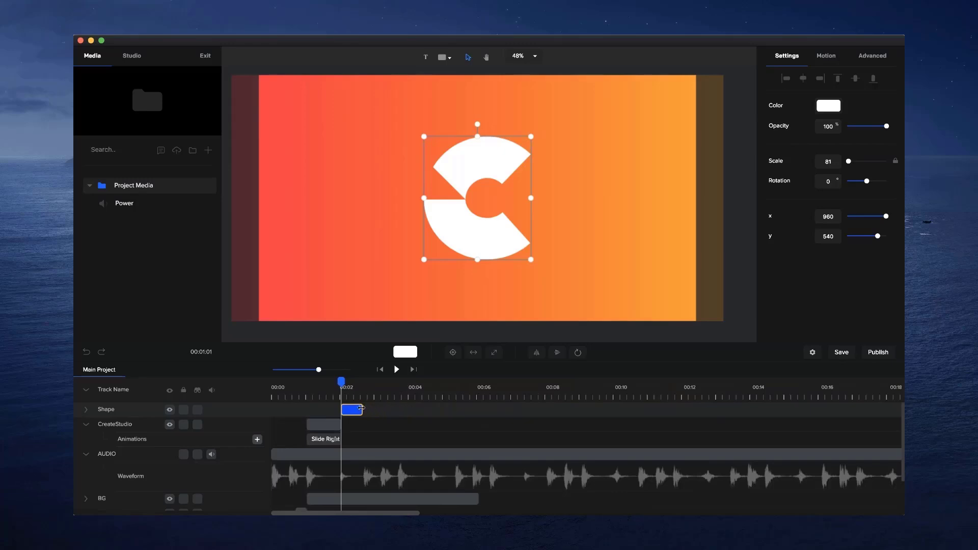
left_click(370, 469)
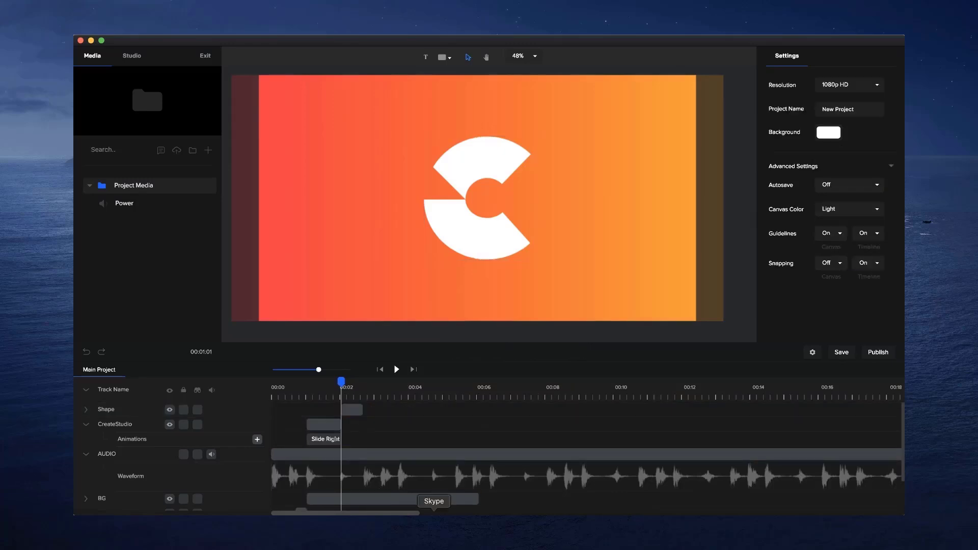
left_click(479, 498)
left_click_drag(459, 498, 359, 499)
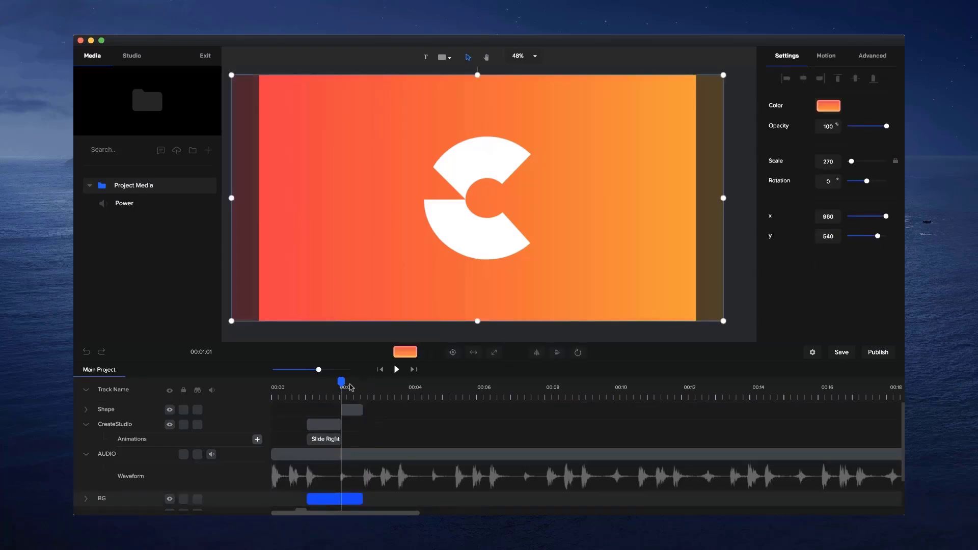
Play the project from the beginning to check the timing of the texts and logo
mouse_move(339, 381)
left_mouse_down()
mouse_move(363, 381)
mouse_move(323, 381)
left_mouse_up()
left_click(380, 369)
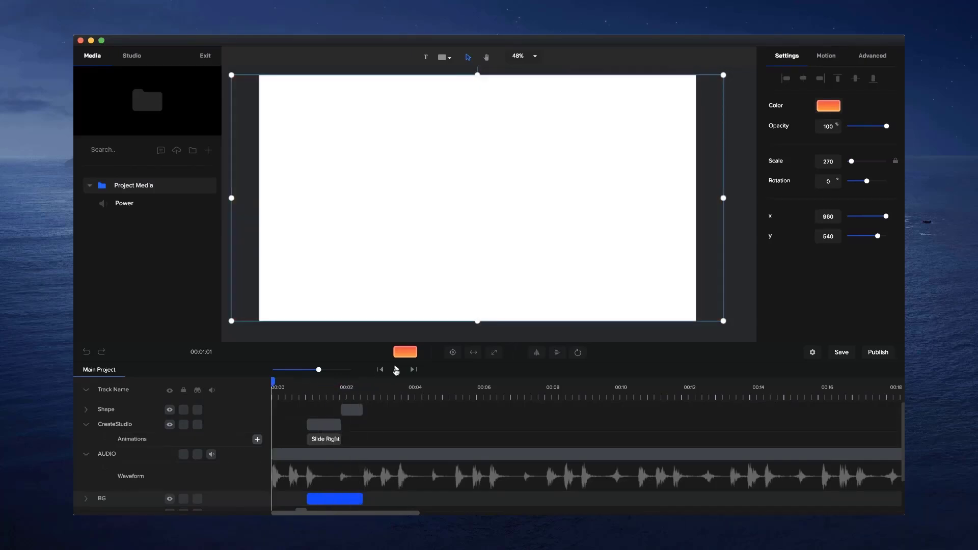
left_click(396, 369)
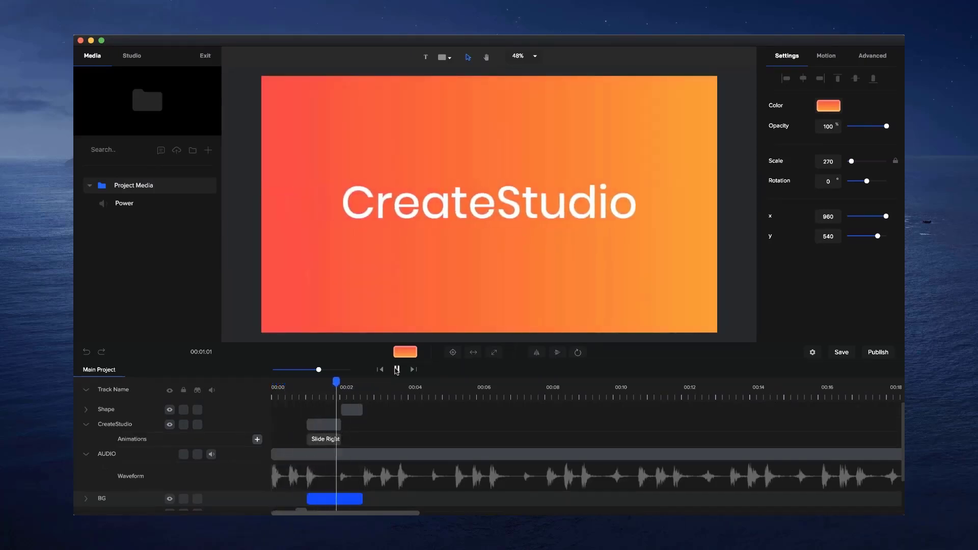
left_click(396, 370)
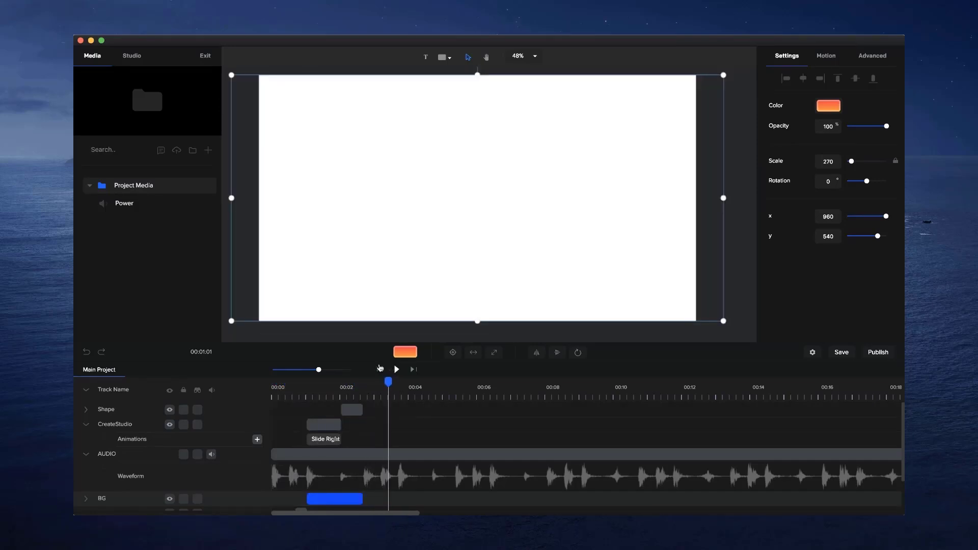
Collapse the AUDIO and CreateStudio tracks and move the AUDIO track above all other tracks
left_click(87, 457)
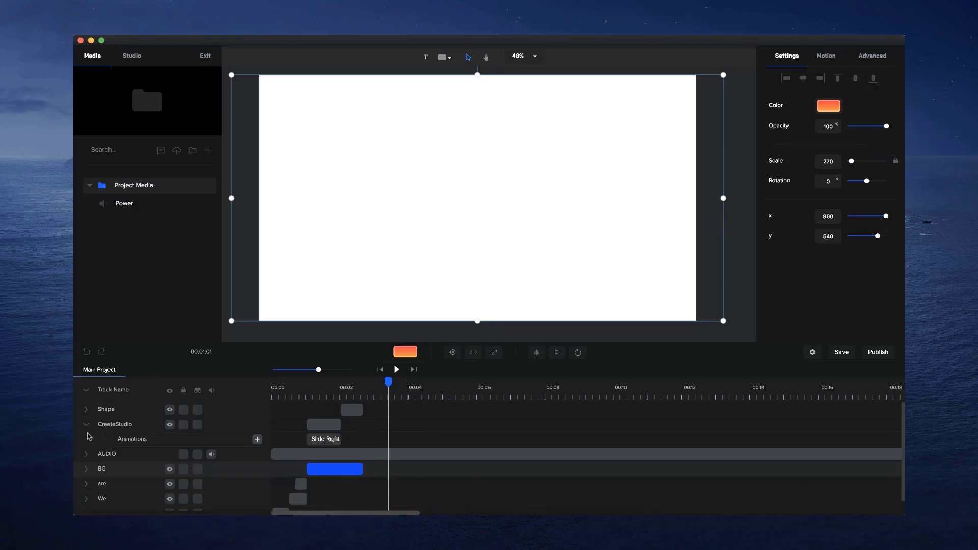
left_click(87, 426)
left_click_drag(108, 436, 105, 407)
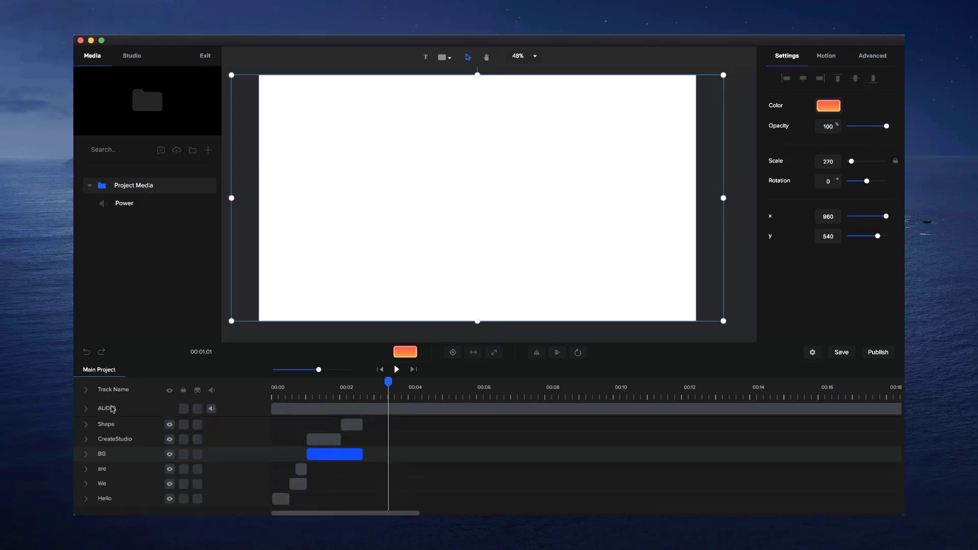
Review the clip sequence by scrubbing the timeline, and replay the project from the beginning against the beats
left_click(305, 390)
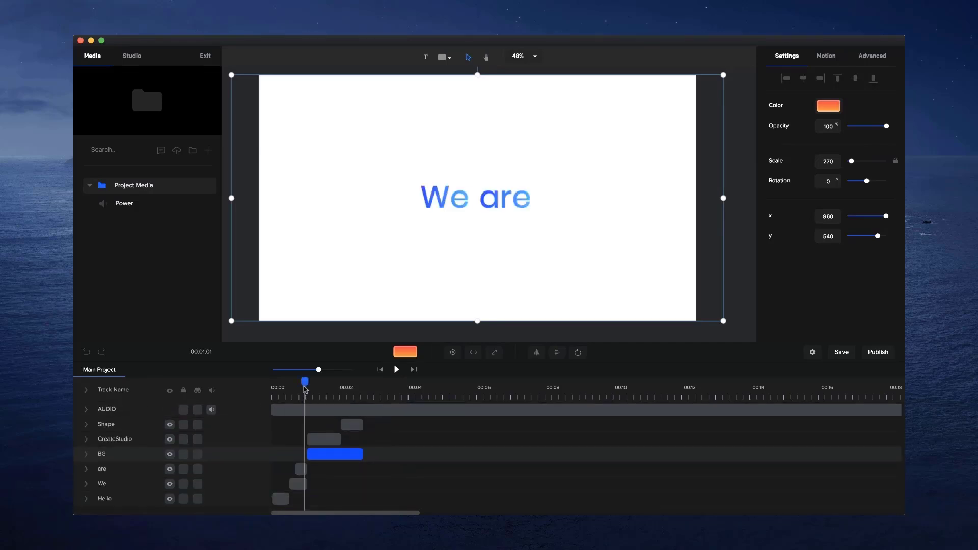
left_click_drag(304, 383, 263, 383)
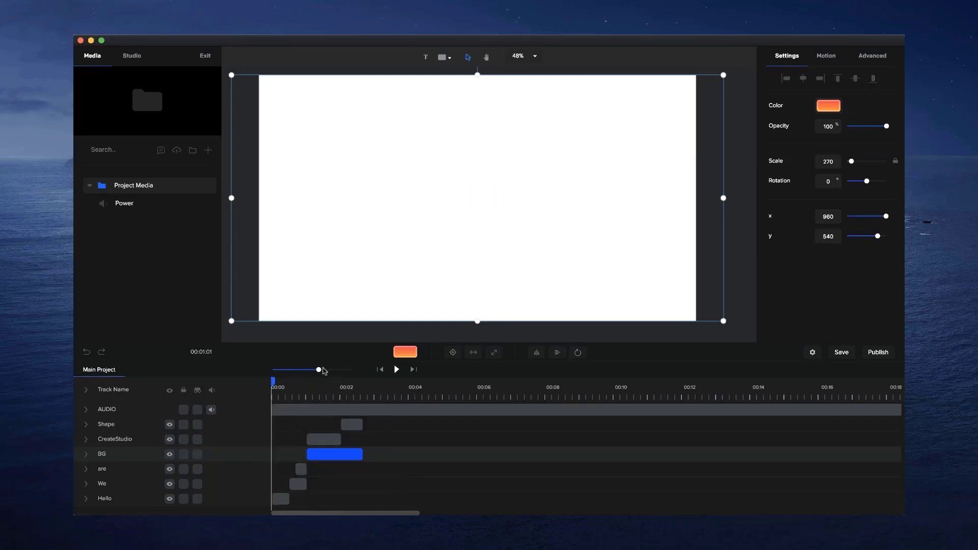
left_click_drag(319, 369, 336, 369)
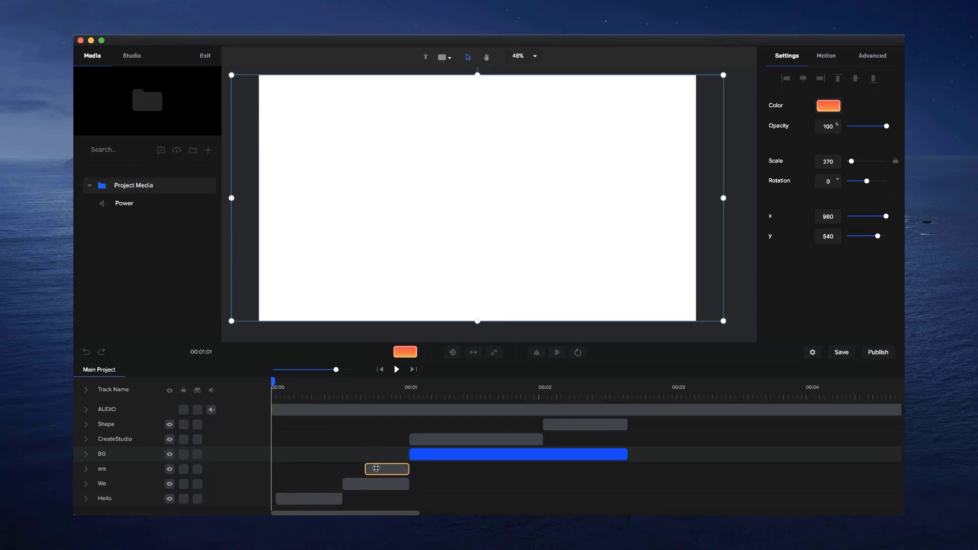
left_click(386, 391)
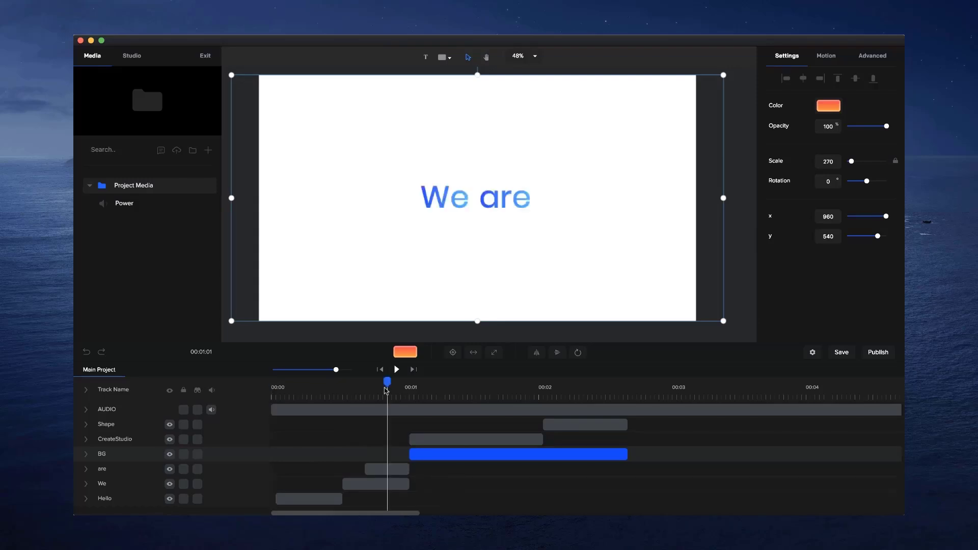
left_click_drag(370, 391, 508, 379)
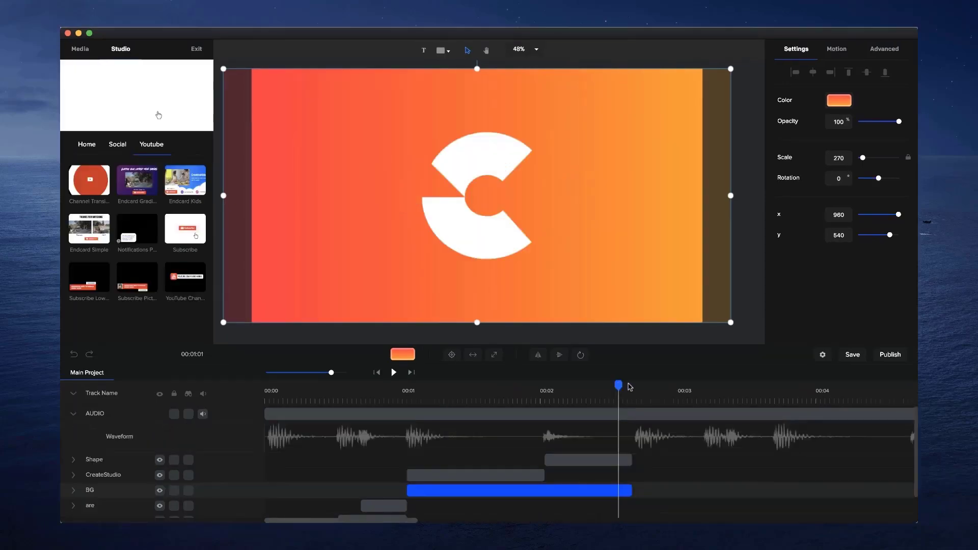
left_click_drag(498, 389, 249, 392)
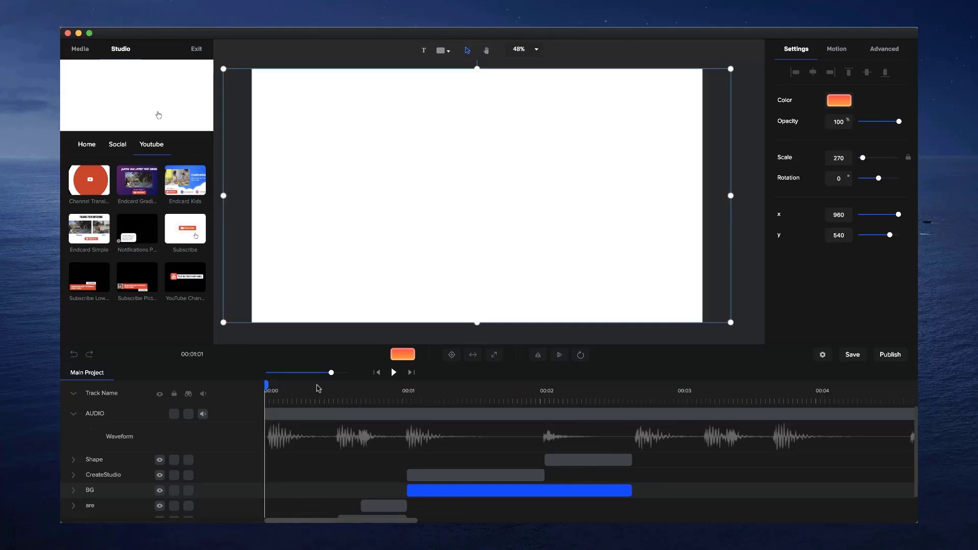
left_click(394, 372)
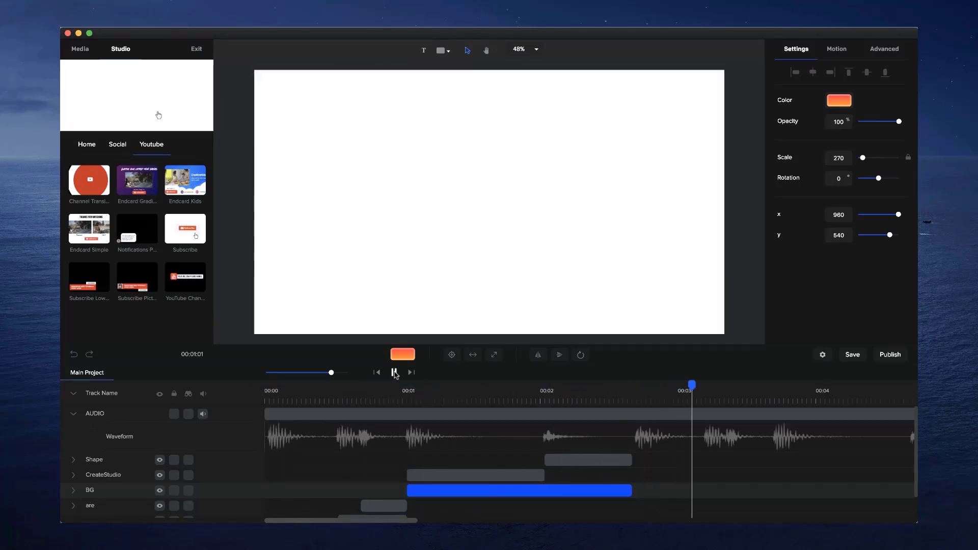
left_click(394, 373)
Add a text starting where the BG clip ends and fill it with a gradient from blue to magenta #EC21FF
left_click(632, 385)
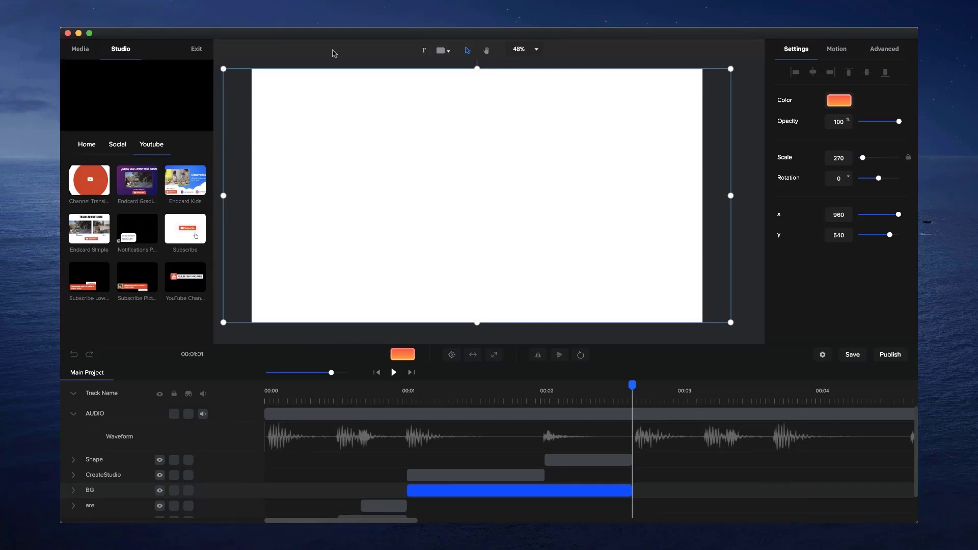
left_click(423, 50)
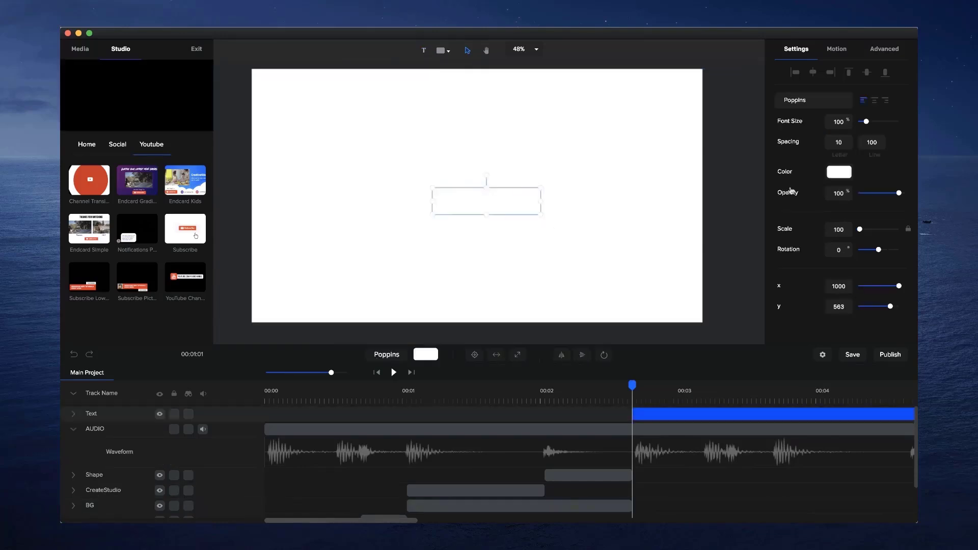
left_click(834, 173)
left_click(849, 174)
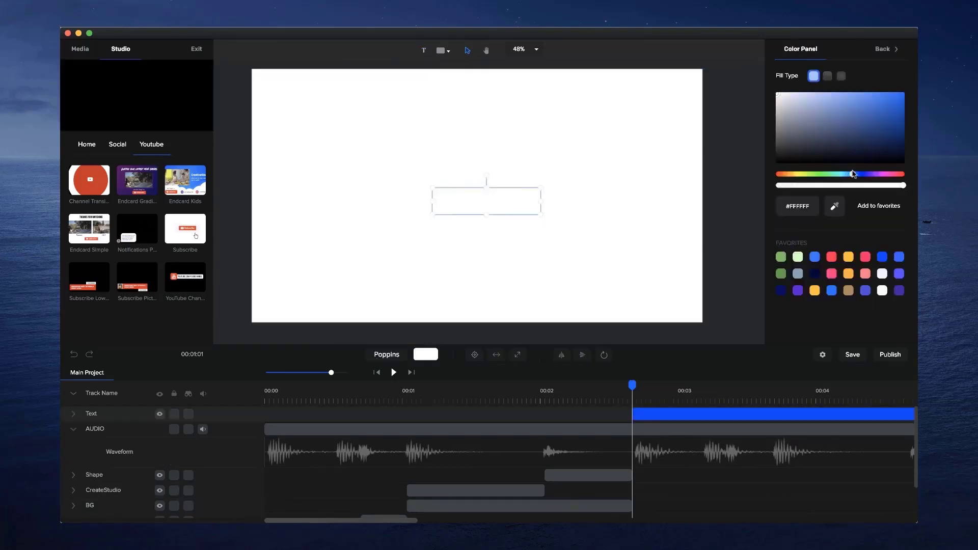
left_click(828, 76)
left_click_drag(879, 107, 890, 93)
left_click(897, 76)
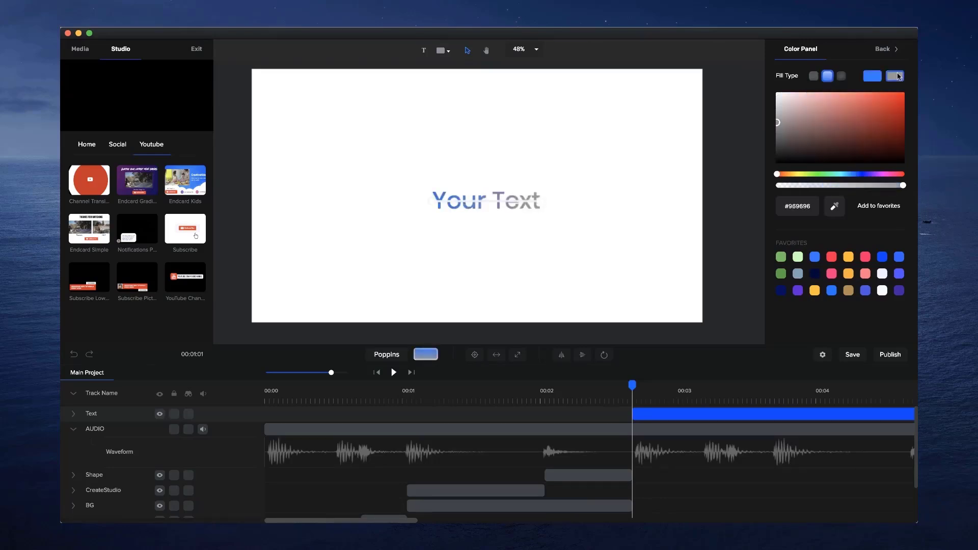
left_click_drag(875, 175, 880, 174)
left_click_drag(884, 122, 888, 84)
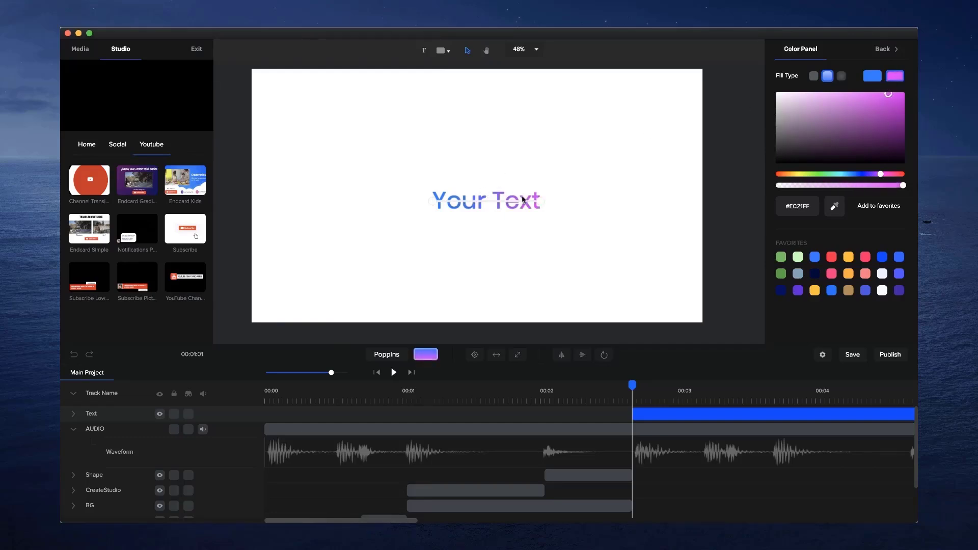
Set the new gradient text's Poppins font style to Semi Bold
left_click(893, 48)
left_click(843, 105)
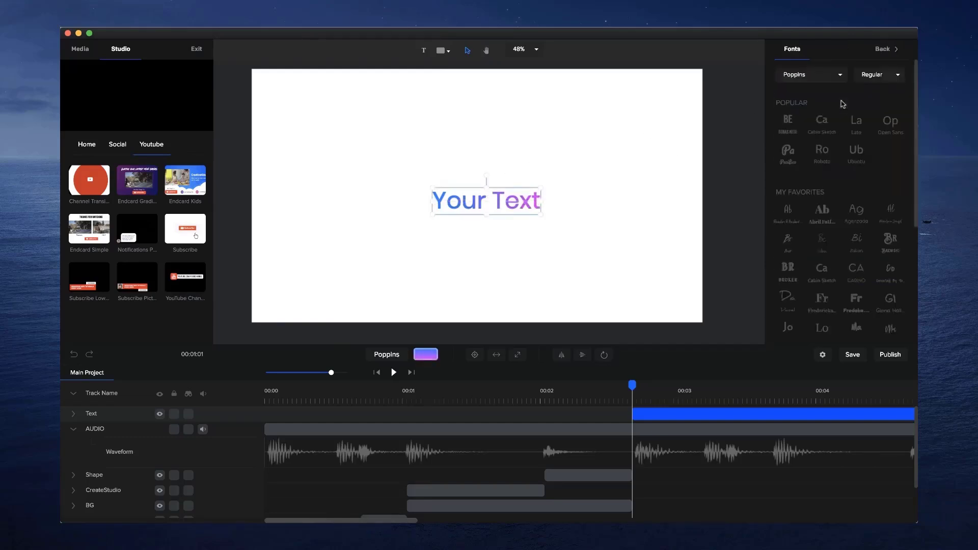
left_click(875, 85)
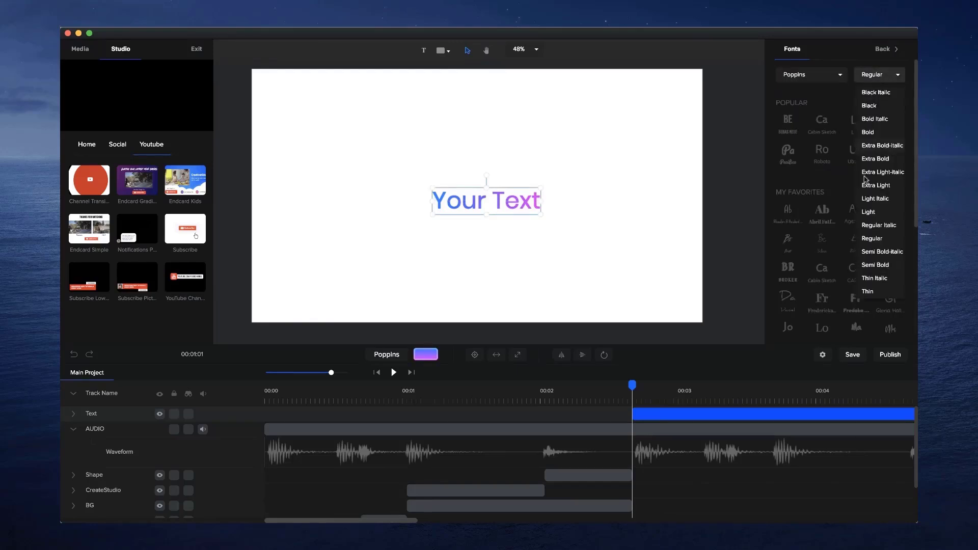
left_click(874, 266)
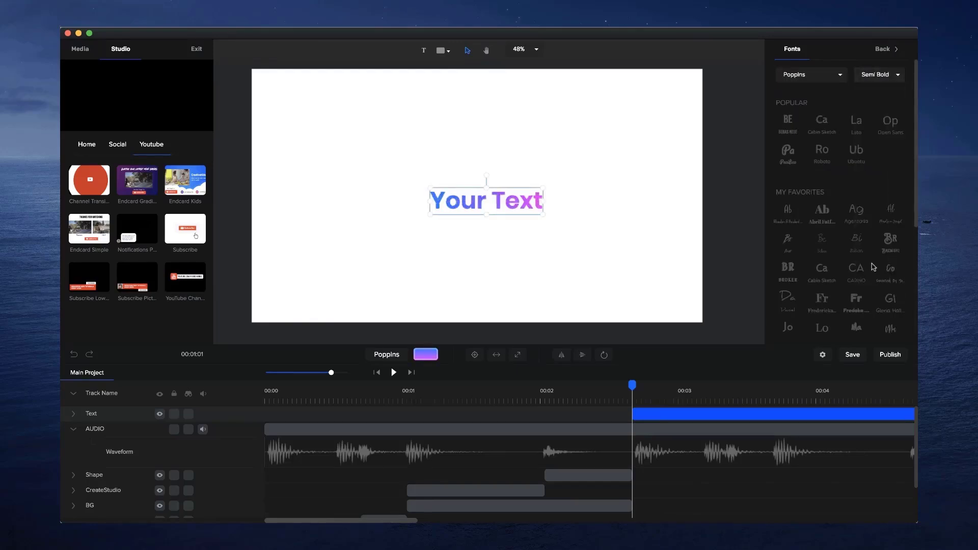
Center the gradient text on the canvas and replace its wording with "We"
left_click(475, 356)
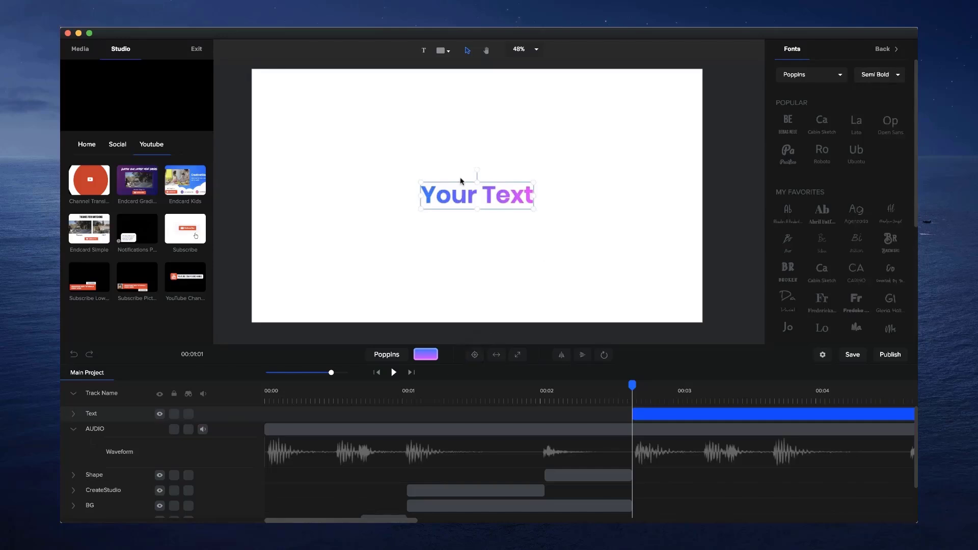
double_click(457, 194)
key("super+a")
type("We")
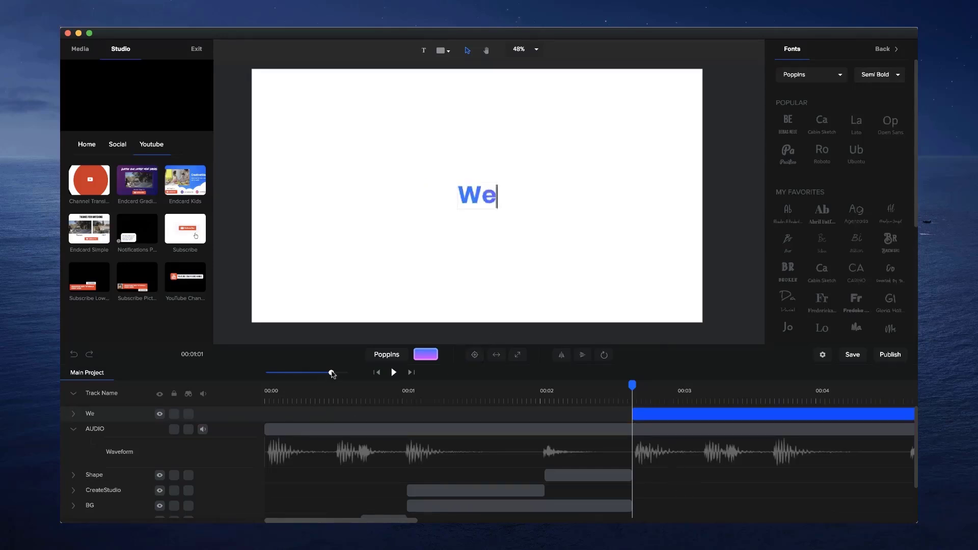
Shorten the "We" clip, then shift its start to the next beat together with the end of the Shape and BG clips
left_click_drag(332, 373, 320, 373)
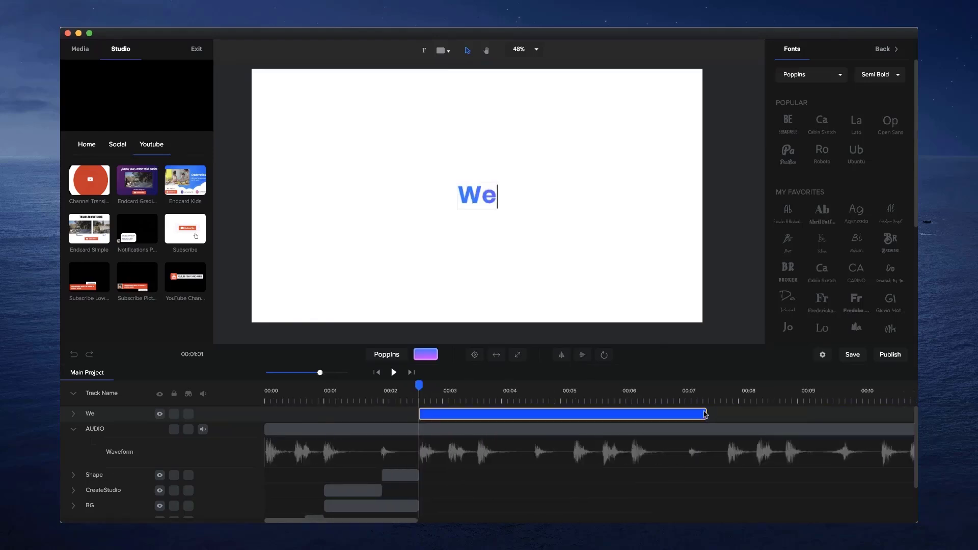
left_click_drag(706, 415, 451, 419)
left_click_drag(320, 373, 350, 373)
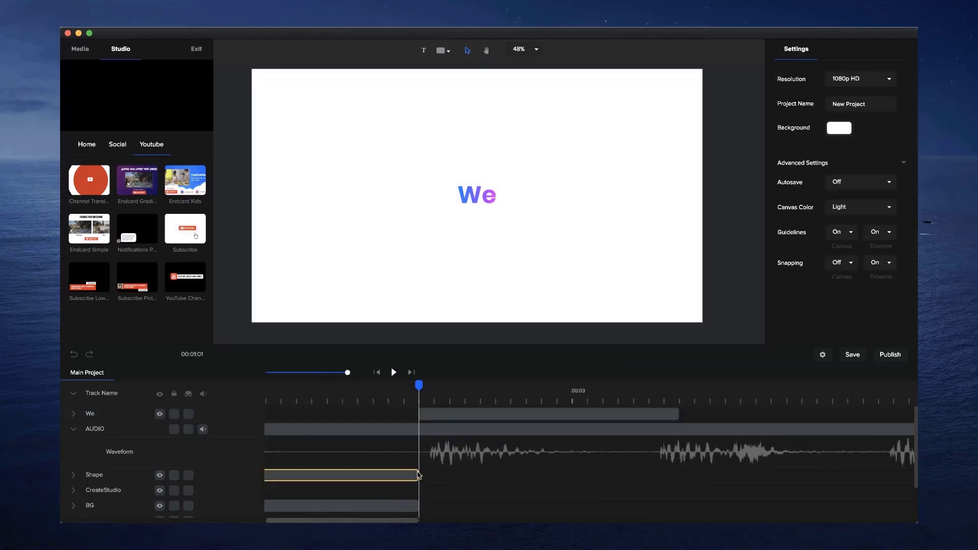
mouse_move(421, 476)
left_mouse_down()
mouse_move(434, 474)
mouse_move(434, 488)
left_mouse_up()
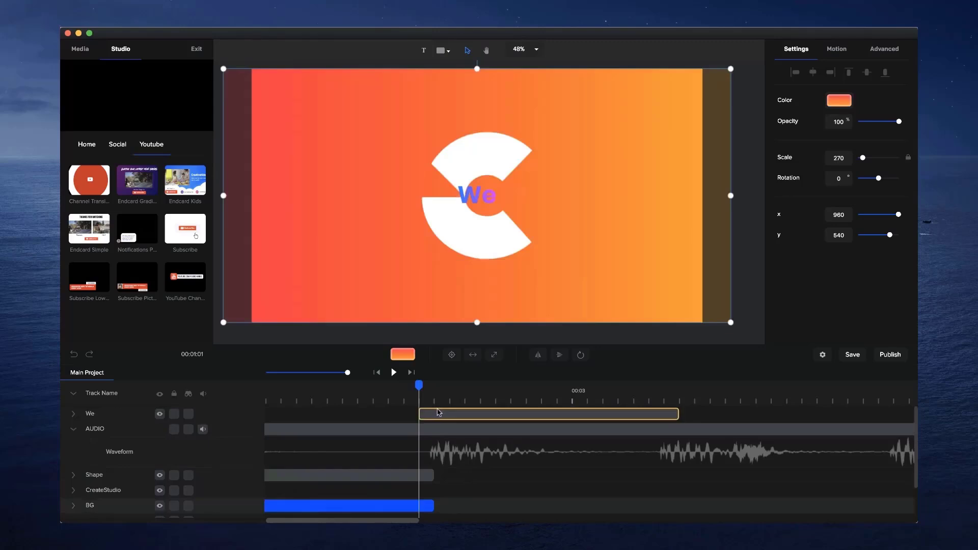
left_click_drag(437, 413, 453, 414)
Enlarge the "We" text to a scale of 157 and center it on the canvas
left_click_drag(420, 386, 440, 389)
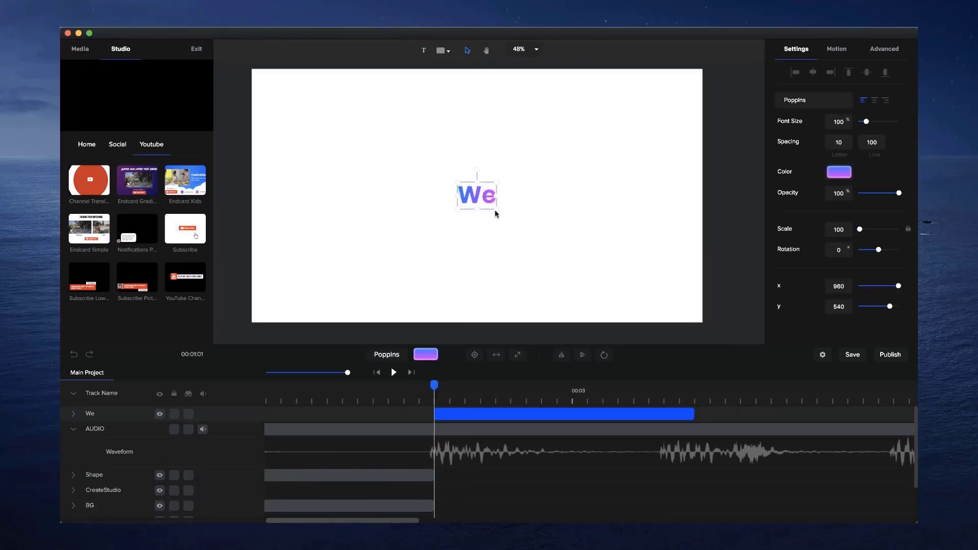
left_click_drag(497, 213, 524, 223)
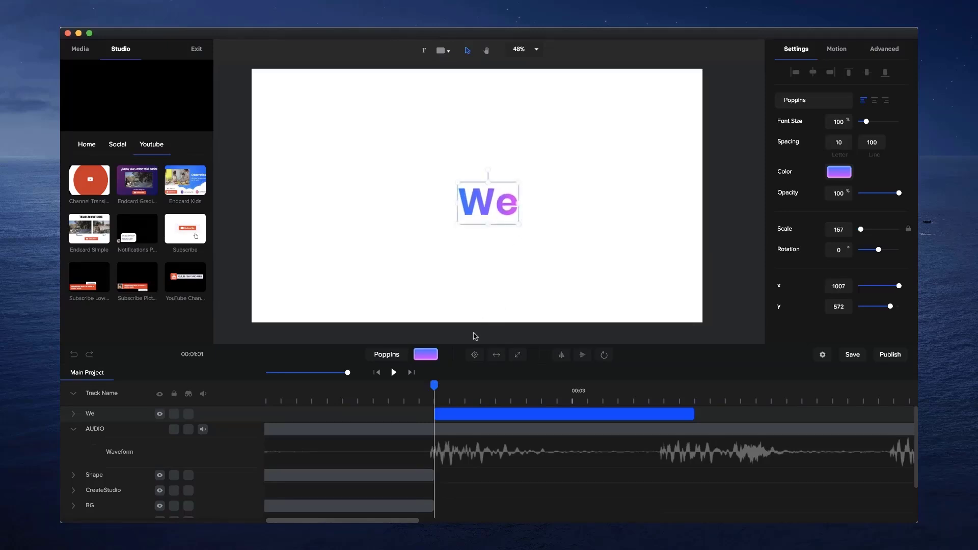
left_click(472, 355)
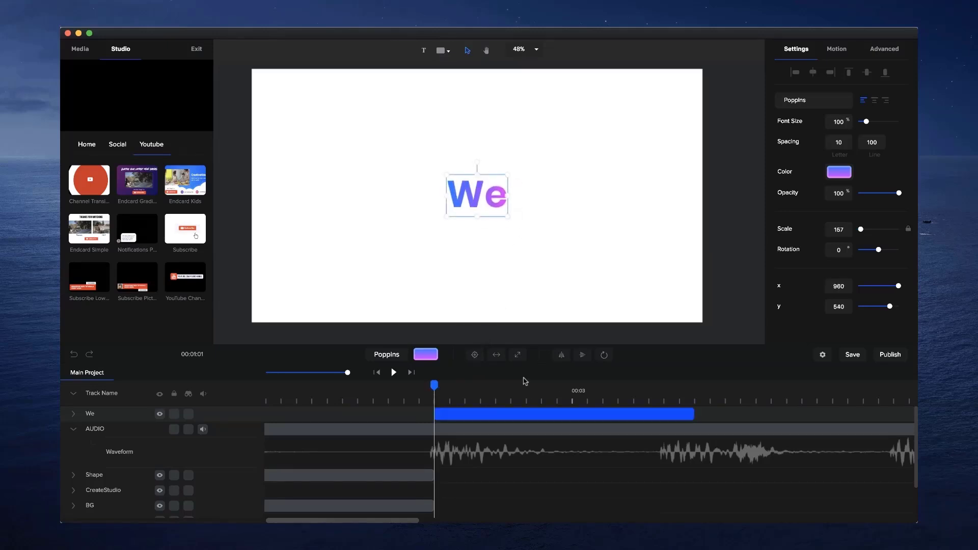
Trim the "We" clip so that it ends on the following beat in the waveform
left_click_drag(525, 382, 663, 386)
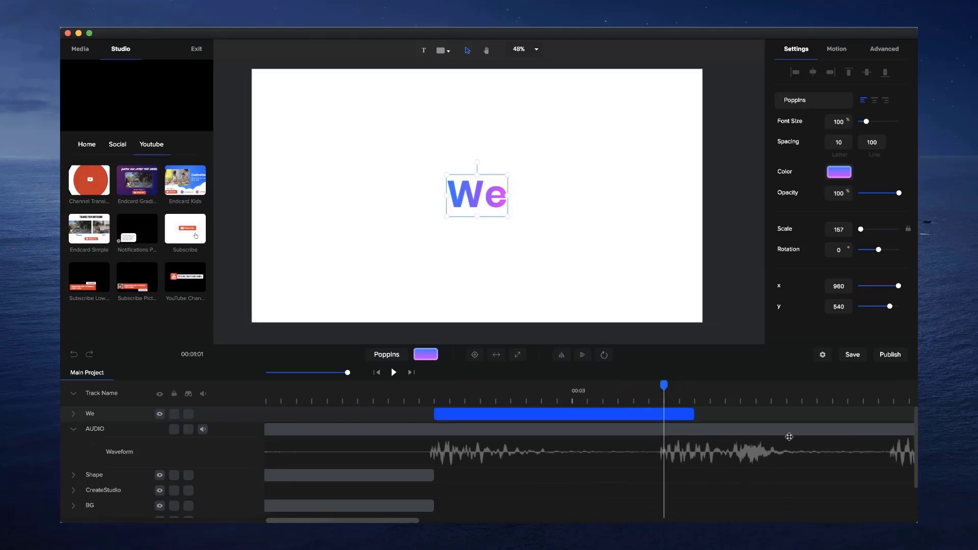
left_click(713, 434)
left_click_drag(694, 414, 664, 413)
left_click(628, 414)
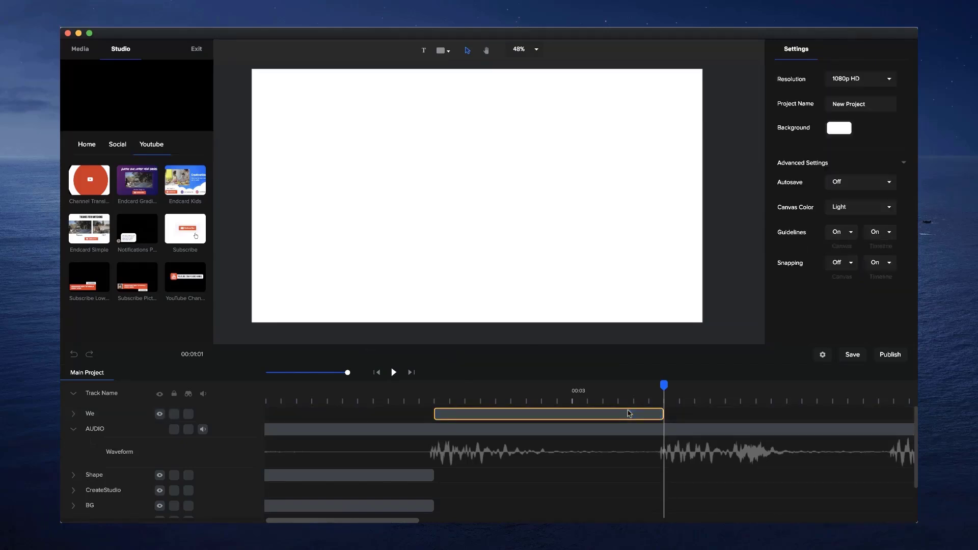
Duplicate the "We" clip, place the copy directly after the original, and shorten it to end before the next beat
left_click(627, 414)
key("super+d")
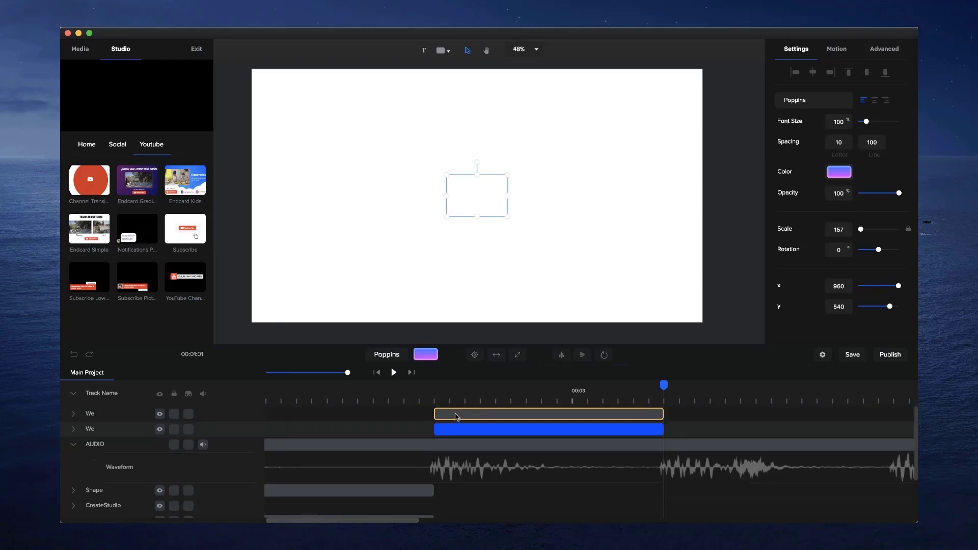
left_click_drag(451, 414, 677, 427)
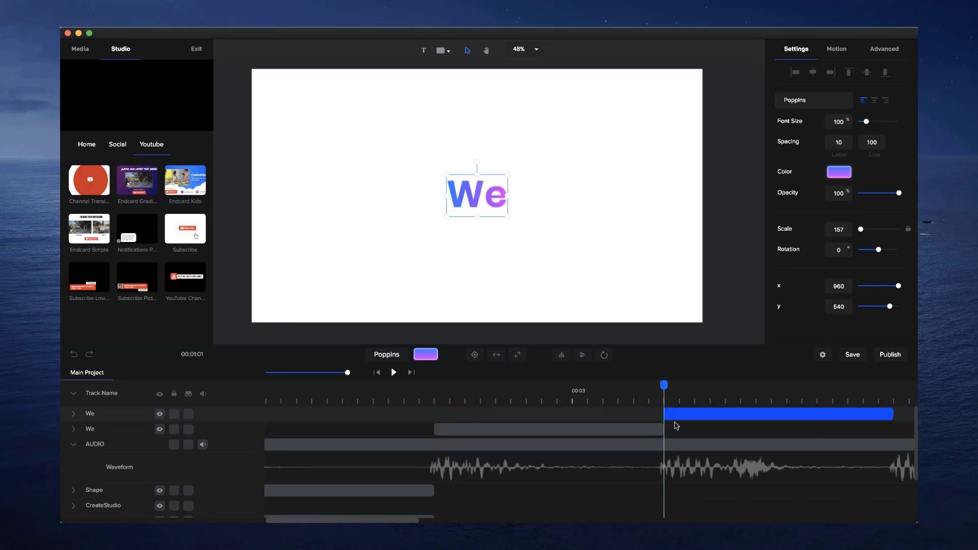
left_click_drag(893, 415, 729, 416)
left_click(694, 393)
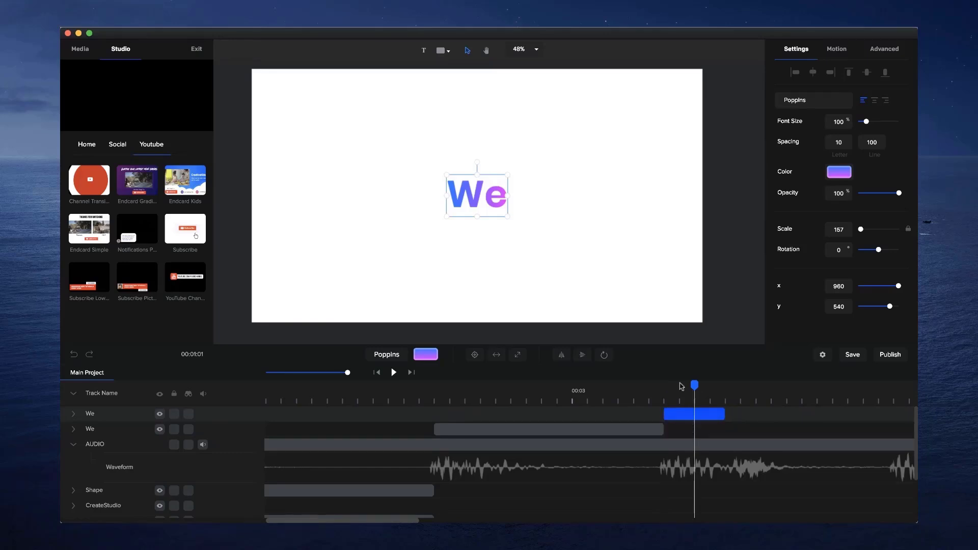
Replace the duplicated text's wording with "make"
double_click(471, 194)
type("make")
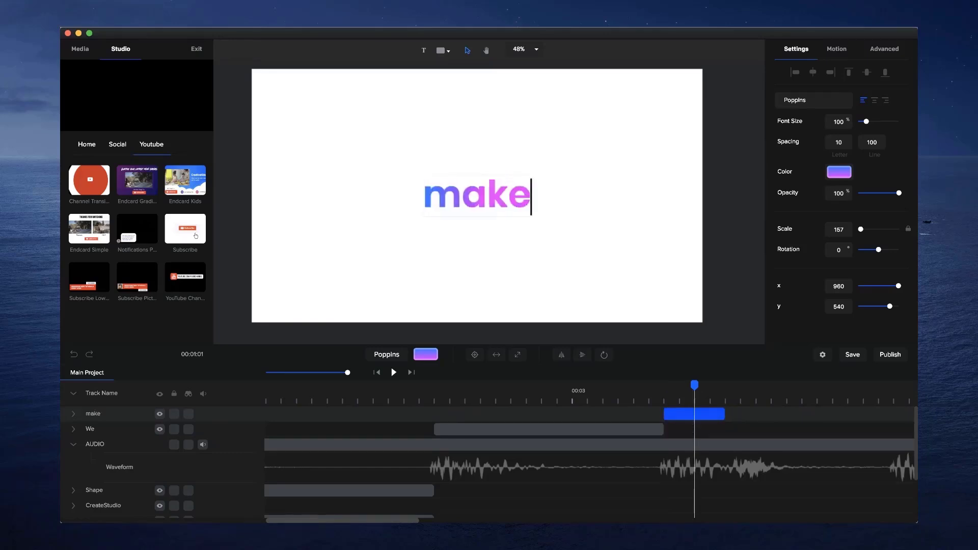
left_click(690, 207)
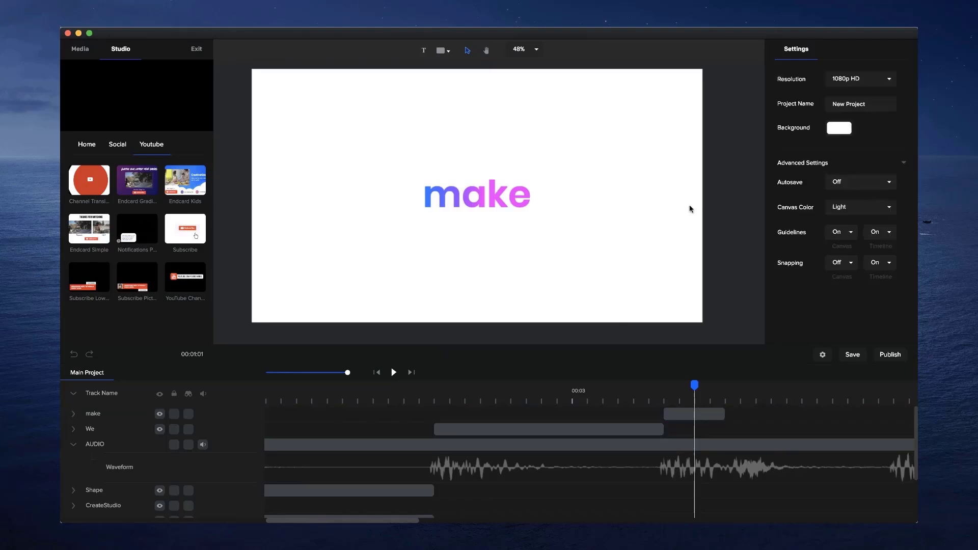
Change the "make" text's gradient end color to light blue #21E4FF and make its blue start color more saturated
left_click(530, 189)
left_click(843, 172)
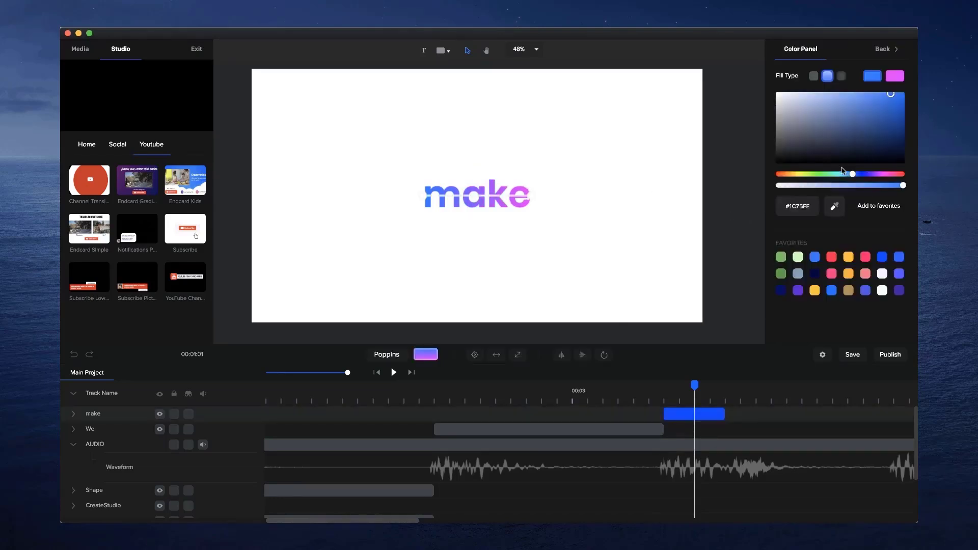
left_click(898, 79)
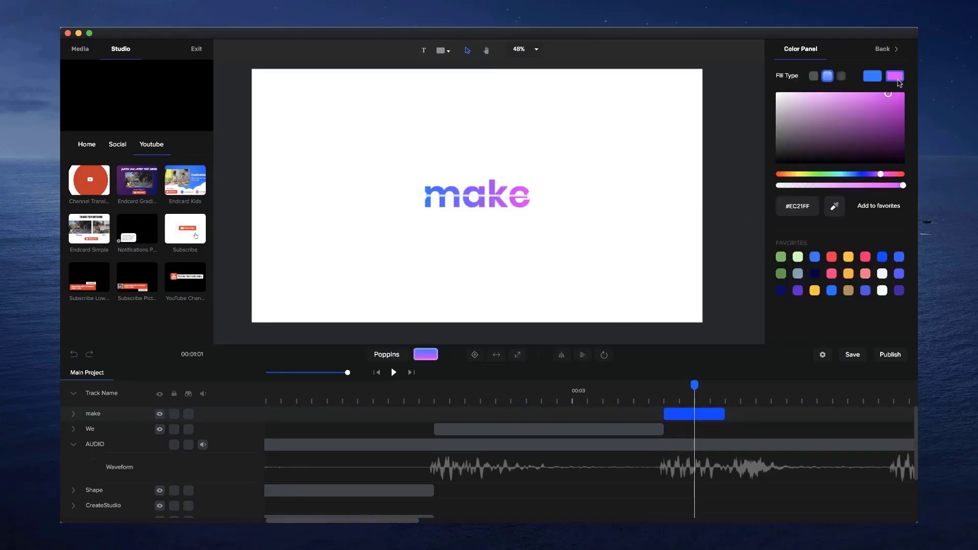
left_click(844, 174)
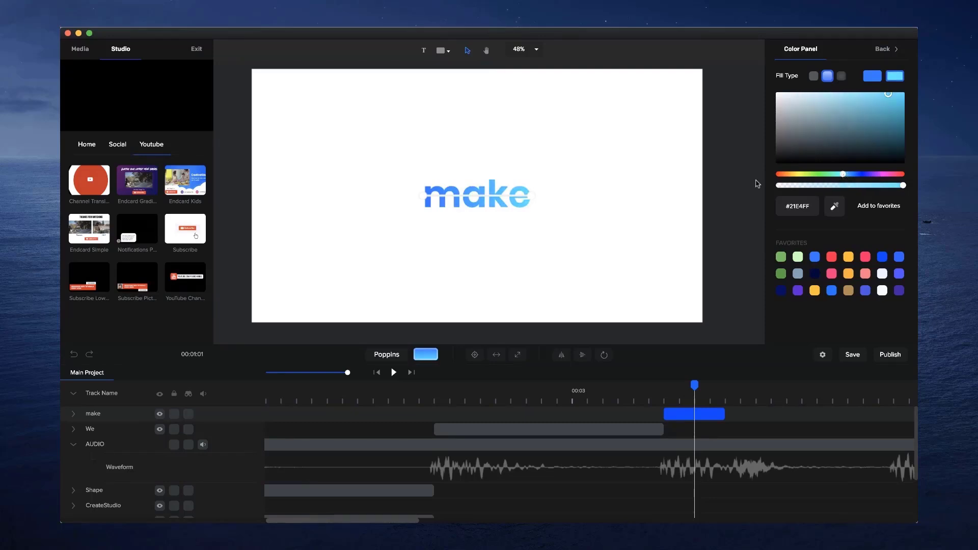
left_click(877, 79)
left_click_drag(891, 95, 897, 89)
left_click(714, 172)
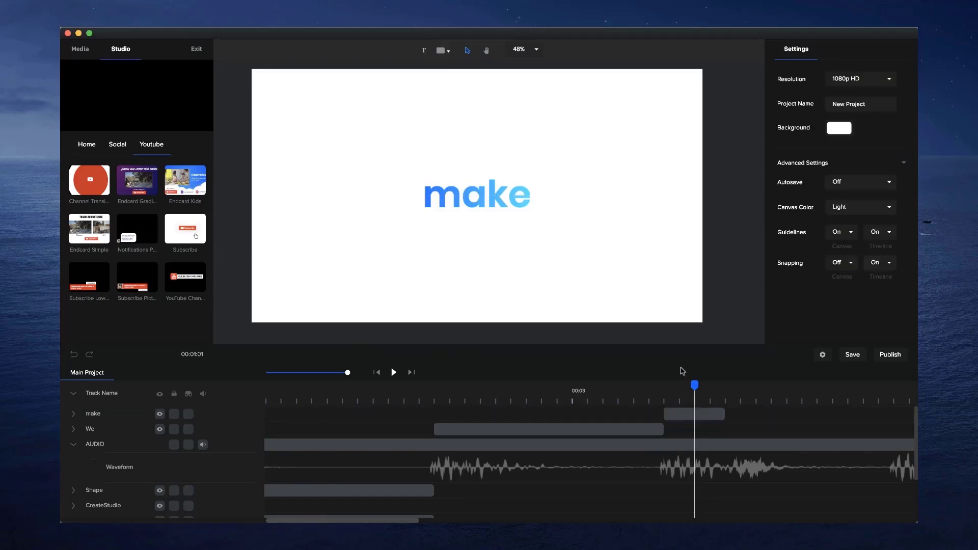
Scrub through the "We" and "make" clips to check their timing against the waveform
left_click(697, 414)
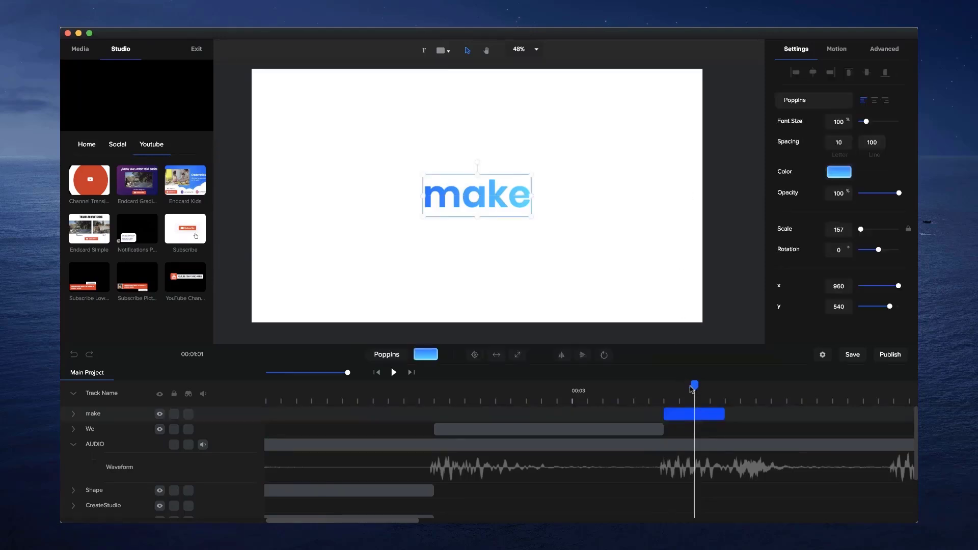
left_click_drag(693, 386, 480, 388)
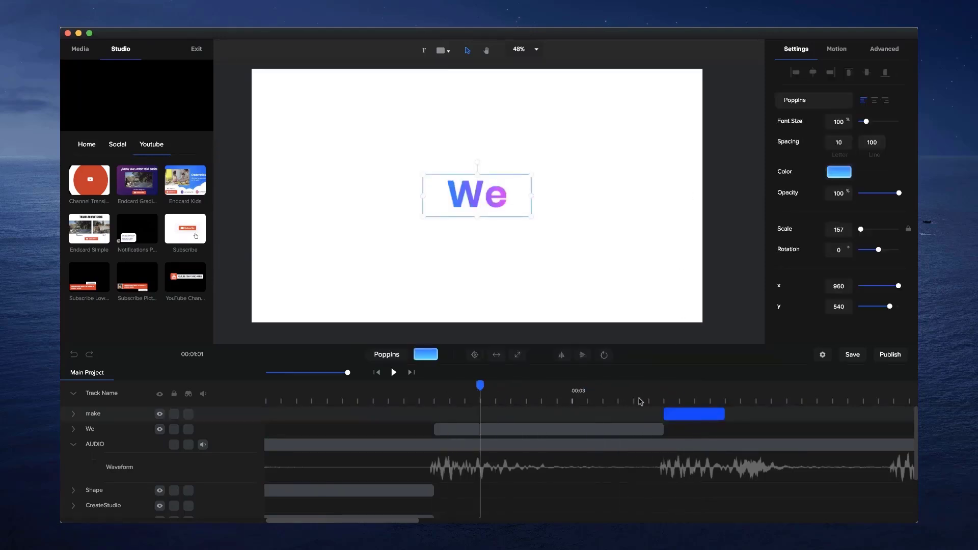
left_click_drag(641, 402, 743, 387)
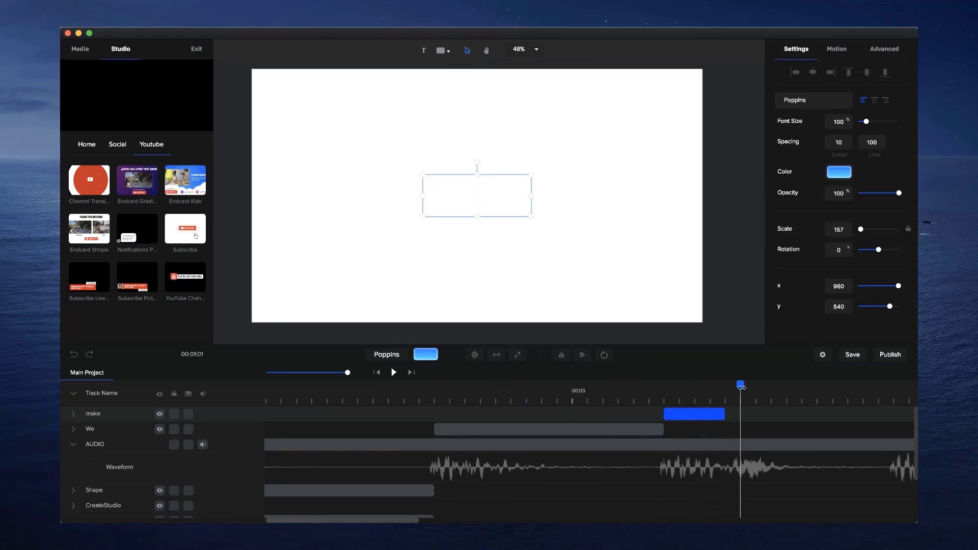
left_click(690, 402)
left_click(738, 402)
left_click(722, 402)
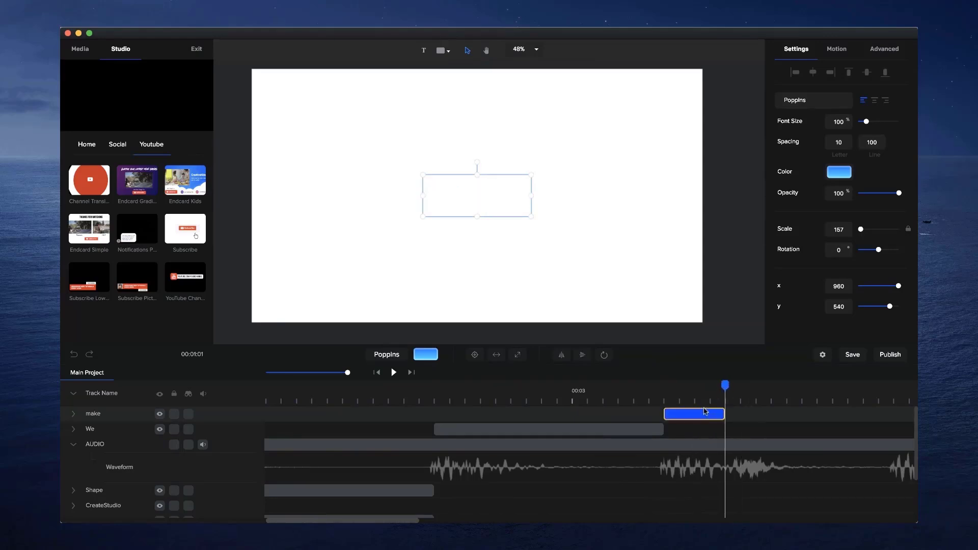
left_click(696, 401)
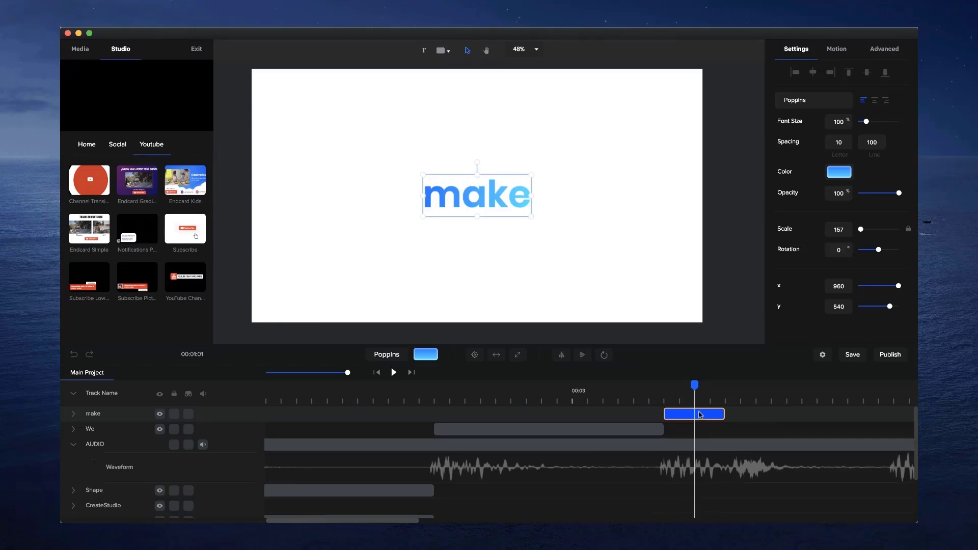
Duplicate the "make" clip, place the copy directly after it, and extend the copy to the next beat
key("super+d")
left_click_drag(680, 411, 735, 412)
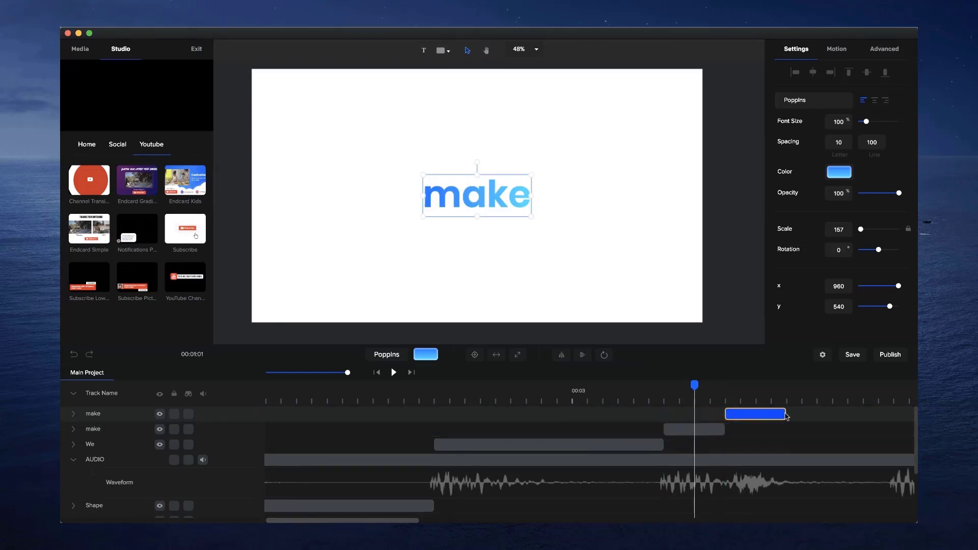
left_click_drag(786, 415, 889, 416)
left_click(801, 399)
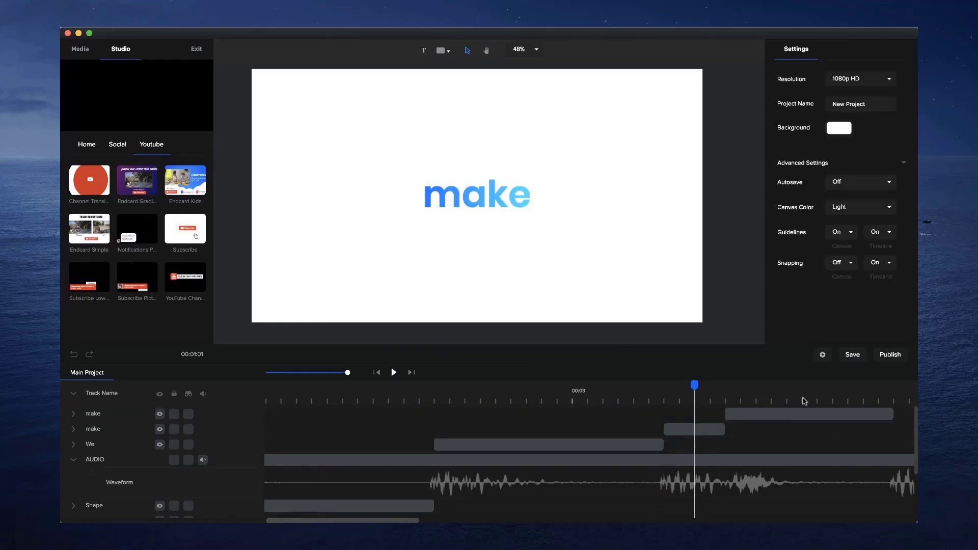
Enlarge the second "make" text to a scale of 308 and center it on the canvas
left_click(474, 208)
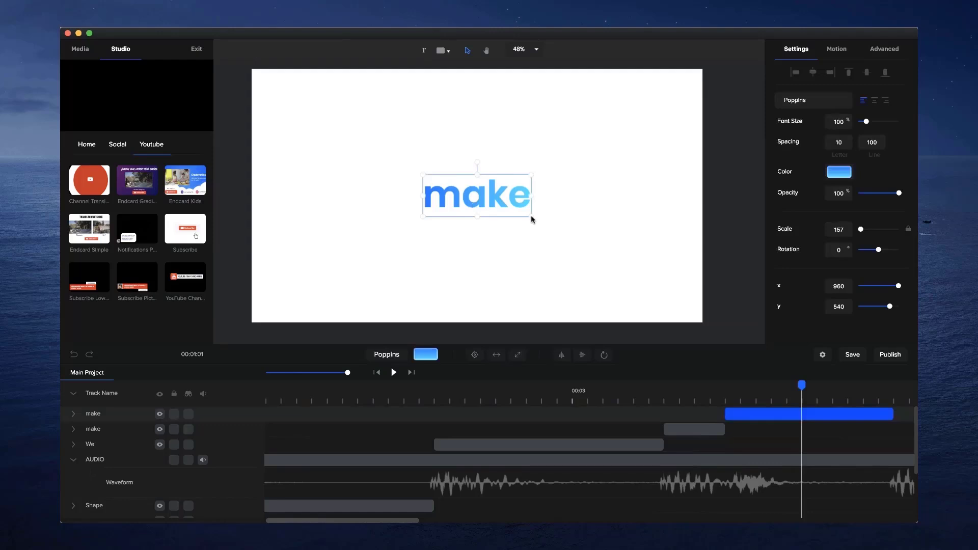
left_click_drag(531, 215, 626, 270)
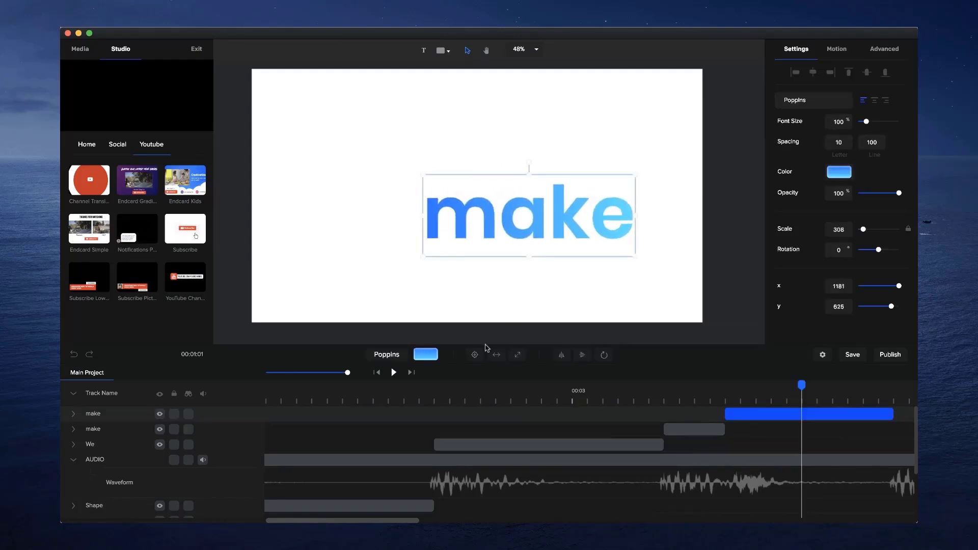
left_click(474, 355)
Replay the section from the end of the logo shape through both "make" clips, and scrub between the two sizes
left_click_drag(803, 386, 332, 378)
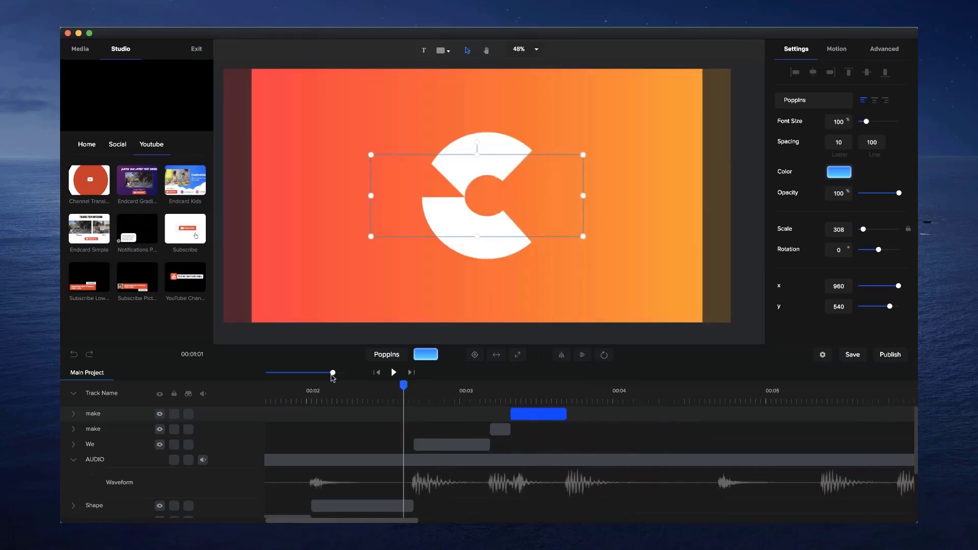
left_click(393, 373)
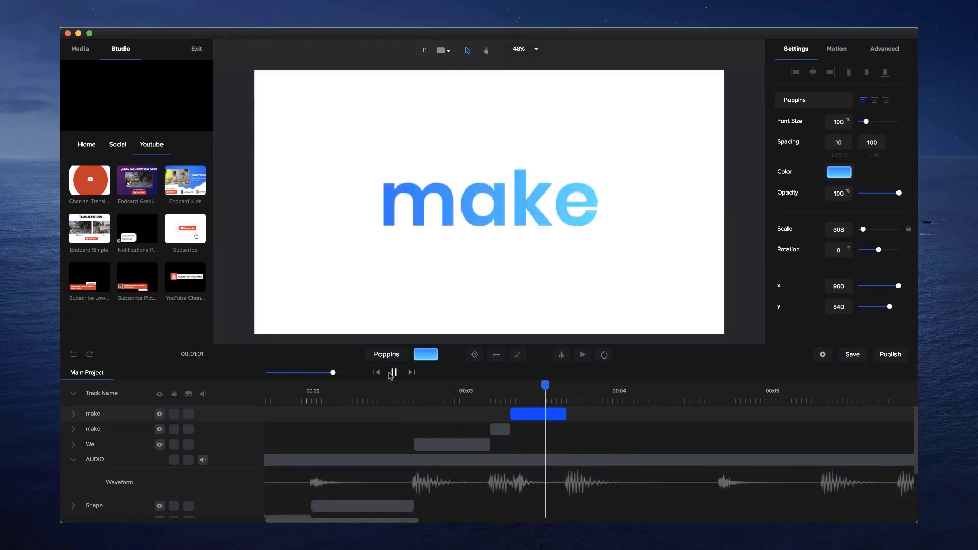
left_click(391, 374)
left_click(393, 396)
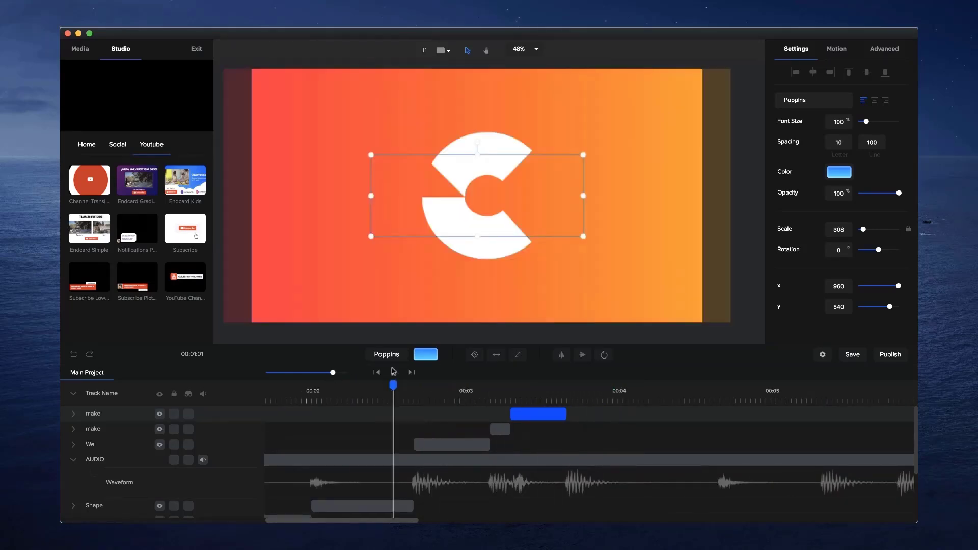
left_click(394, 373)
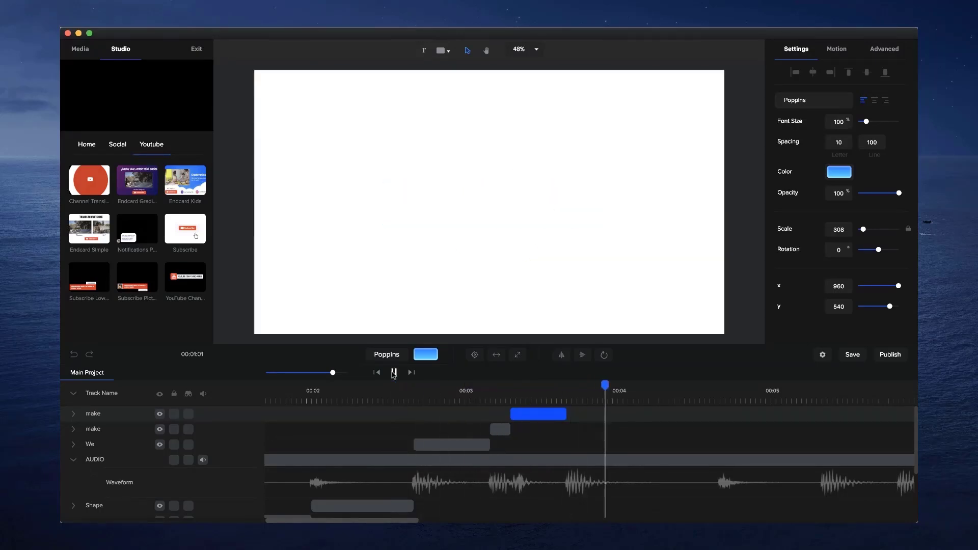
left_click(393, 374)
left_click(508, 390)
left_click_drag(506, 386, 495, 386)
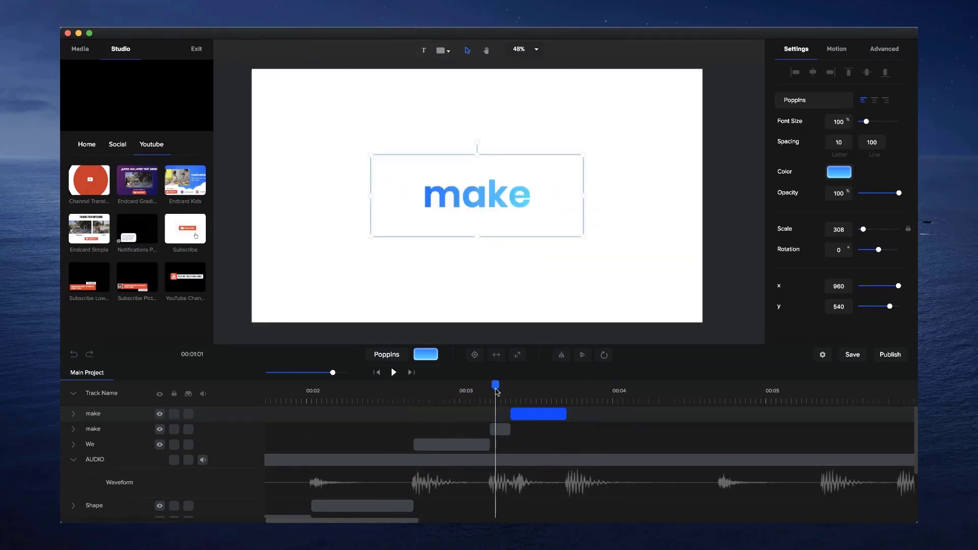
left_click(505, 430)
left_click_drag(496, 387, 517, 390)
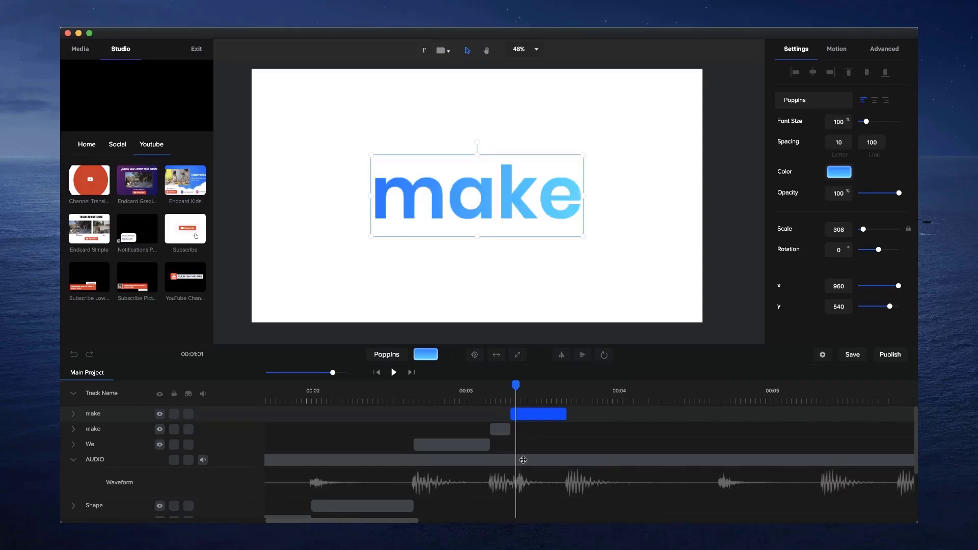
Duplicate the large "make" clip, start the copy where it ends, and extend the copy almost to the following beat
left_click_drag(515, 389, 565, 388)
left_click(547, 414)
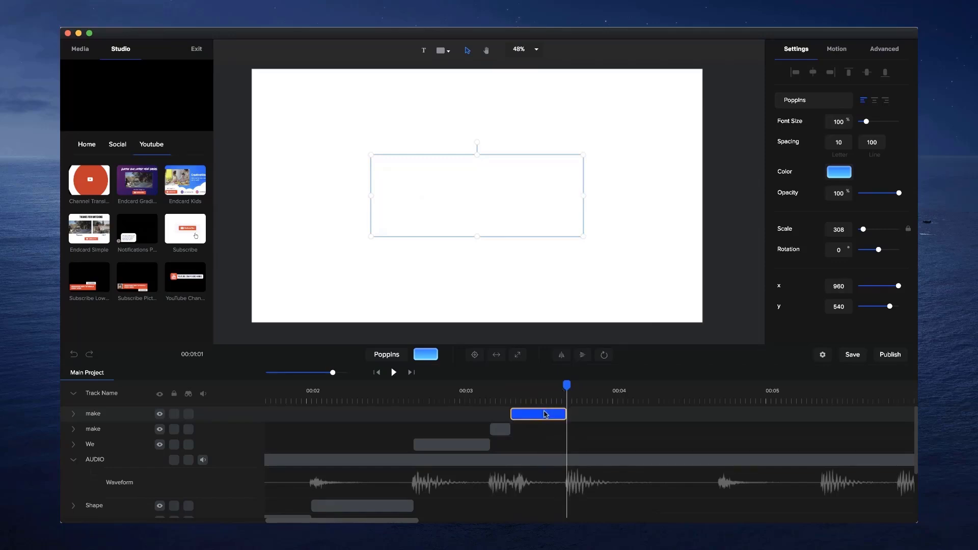
left_click(544, 414)
left_click(544, 414)
key("super+d")
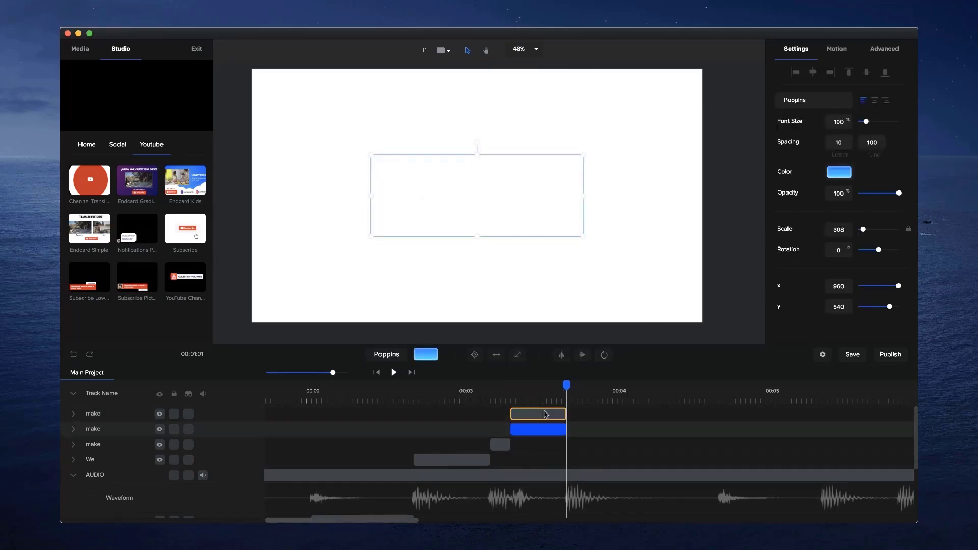
left_click_drag(533, 414, 709, 419)
Change the newest "make" text to "Videos", reduce it to a scale of 237, and center it on the canvas
double_click(511, 214)
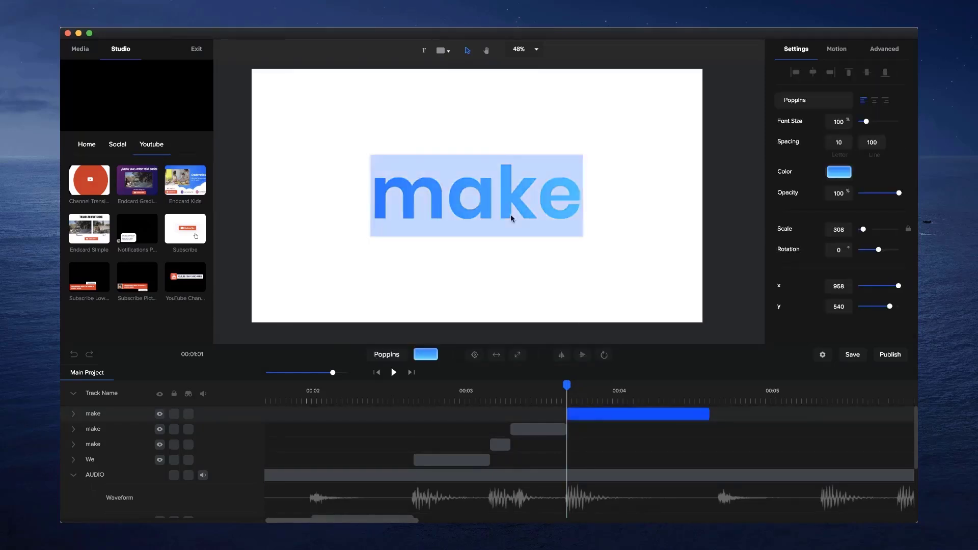
type("Videos")
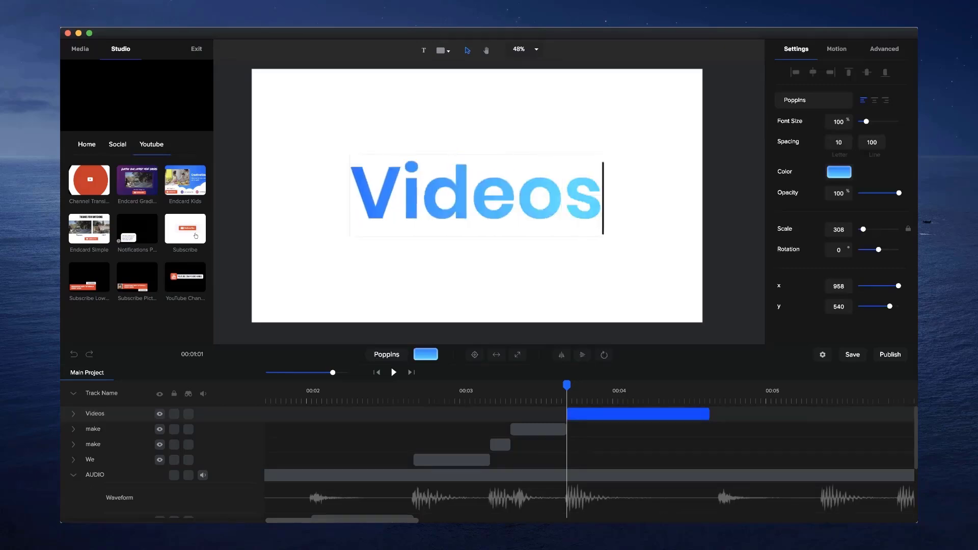
left_click(721, 204)
left_click(579, 208)
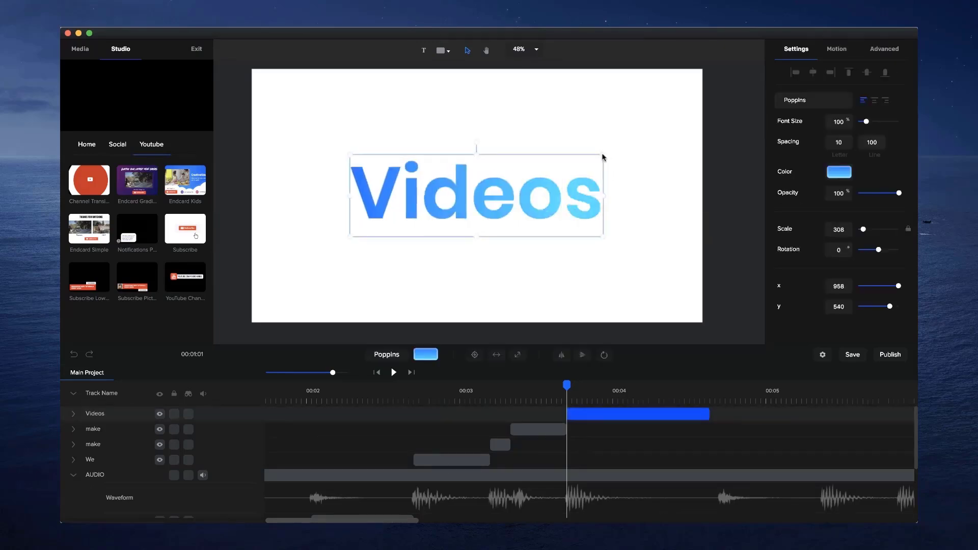
left_click_drag(602, 156, 535, 164)
left_click(474, 355)
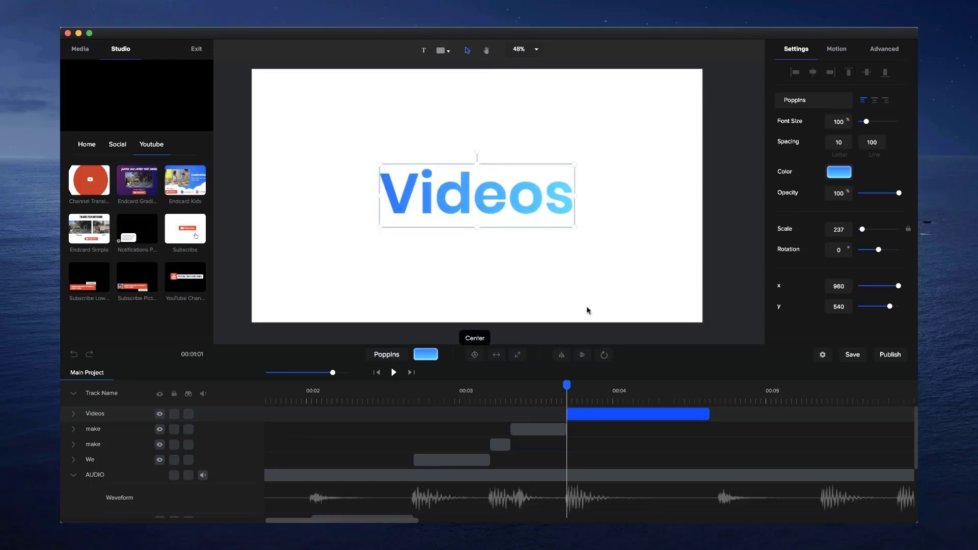
Give the "Videos" text a solid white fill, #FFFFFF, in place of its gradient
left_click(627, 290)
left_click(539, 199)
left_click(844, 174)
left_click(815, 102)
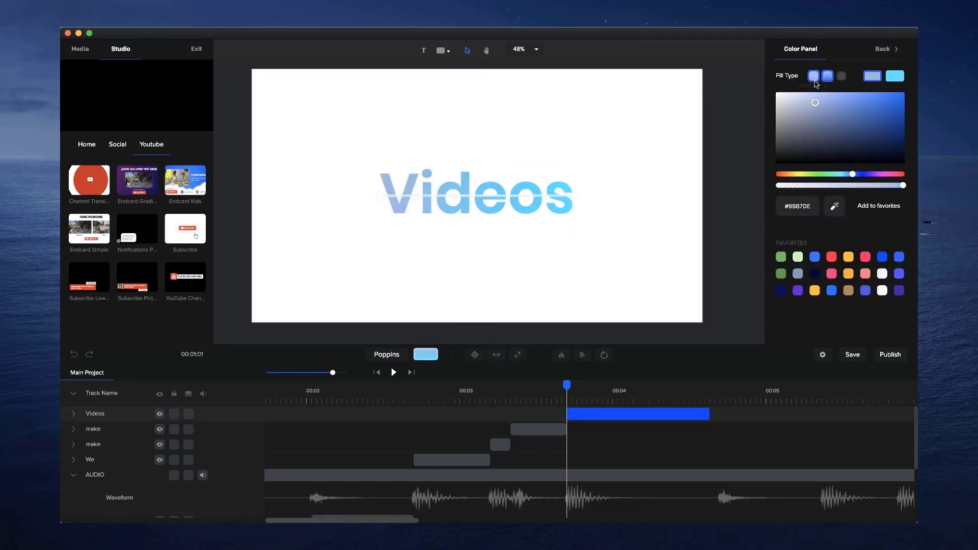
left_click_drag(814, 115, 743, 72)
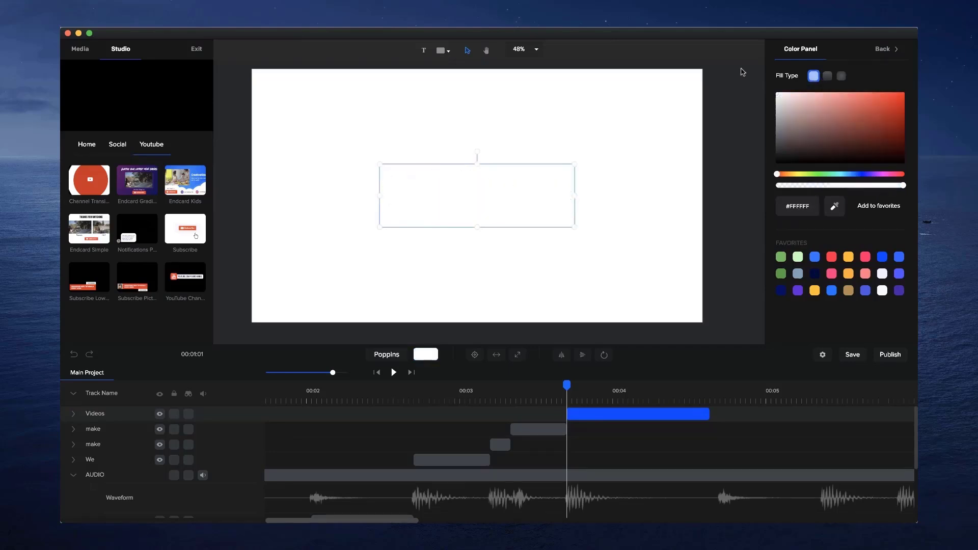
left_click(653, 126)
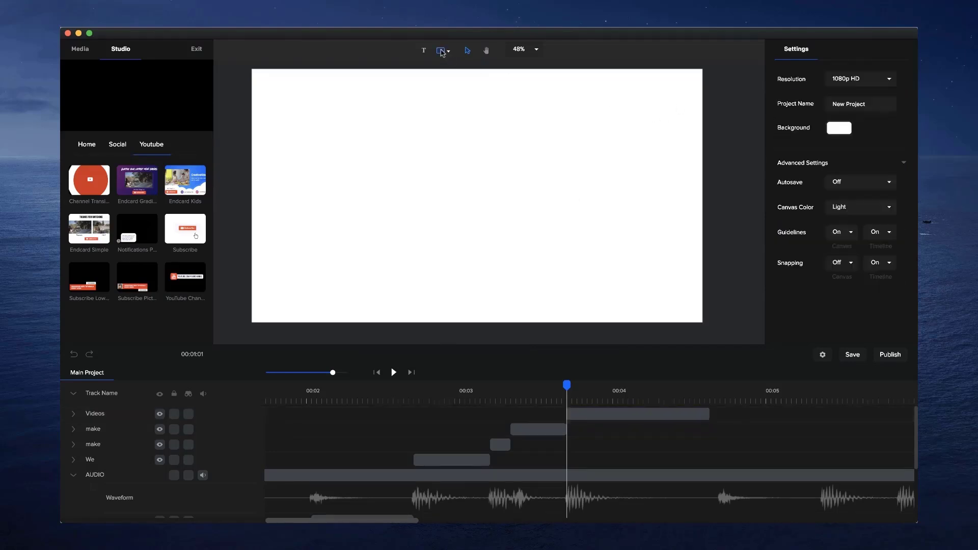
Search the shapes for "rec", add the plain rectangle, and scale it to fill the canvas
left_click(442, 52)
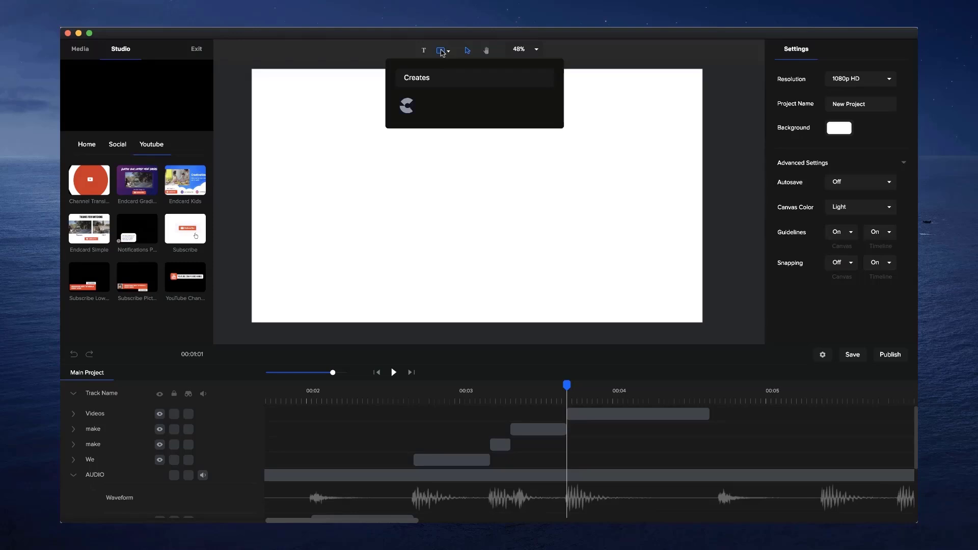
double_click(417, 79)
type("rec")
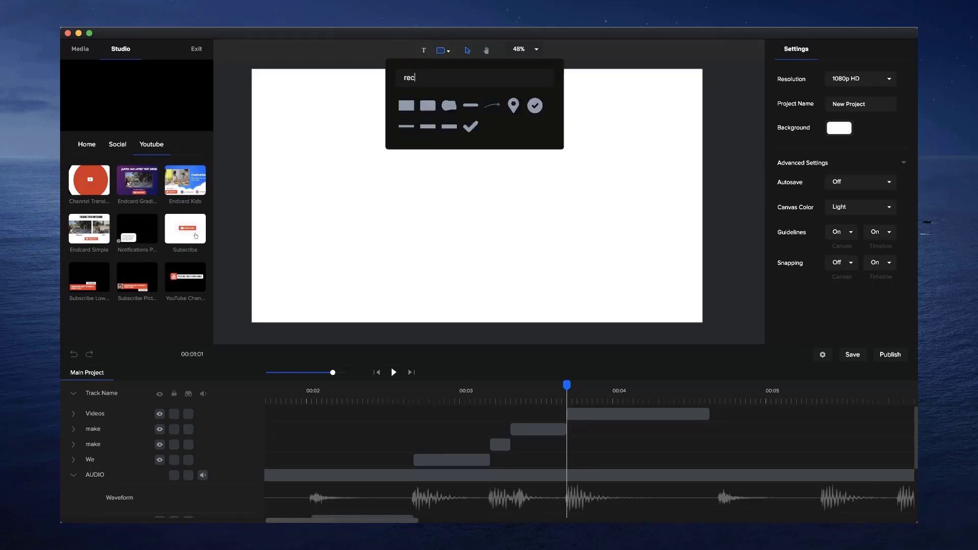
left_click(406, 106)
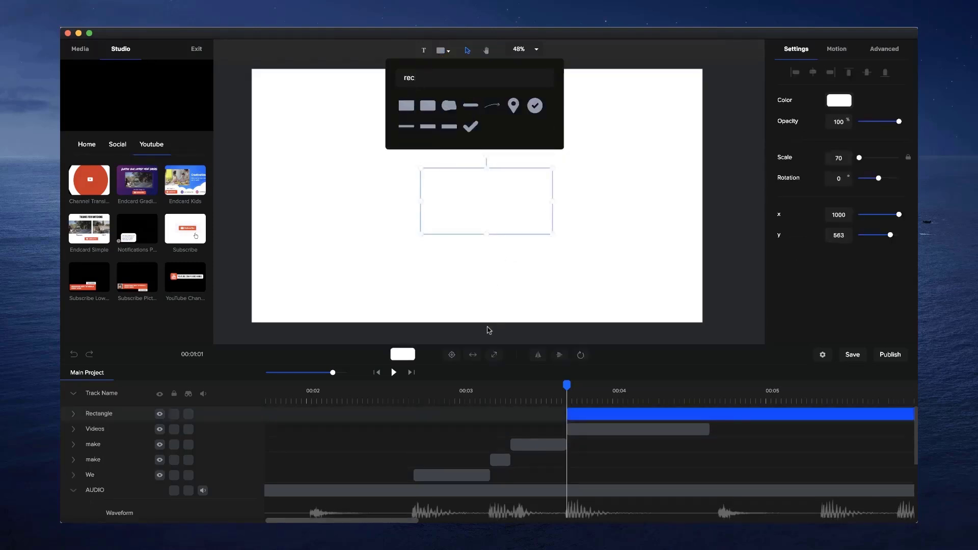
left_click(495, 355)
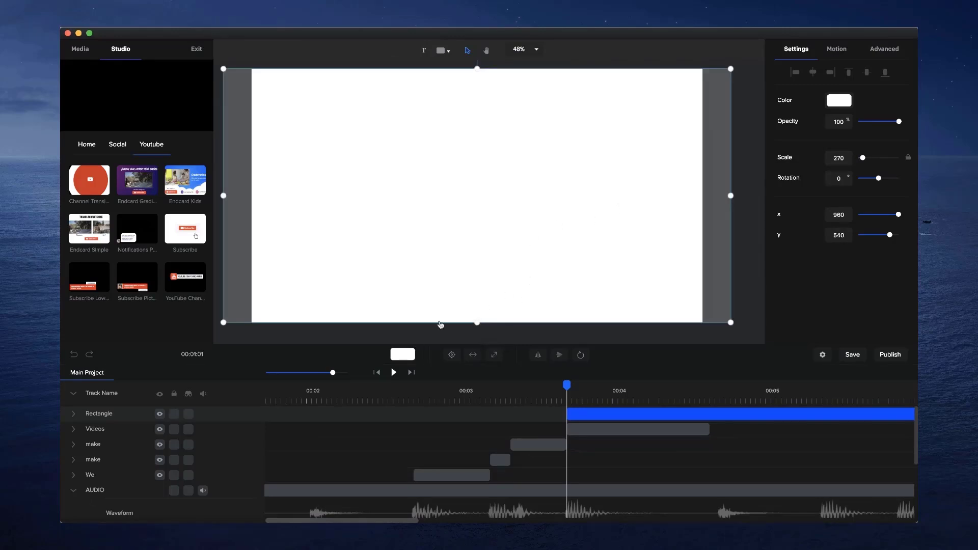
Fill the rectangle with a linear gradient running from blue to purple (#AD00FF)
left_click(846, 104)
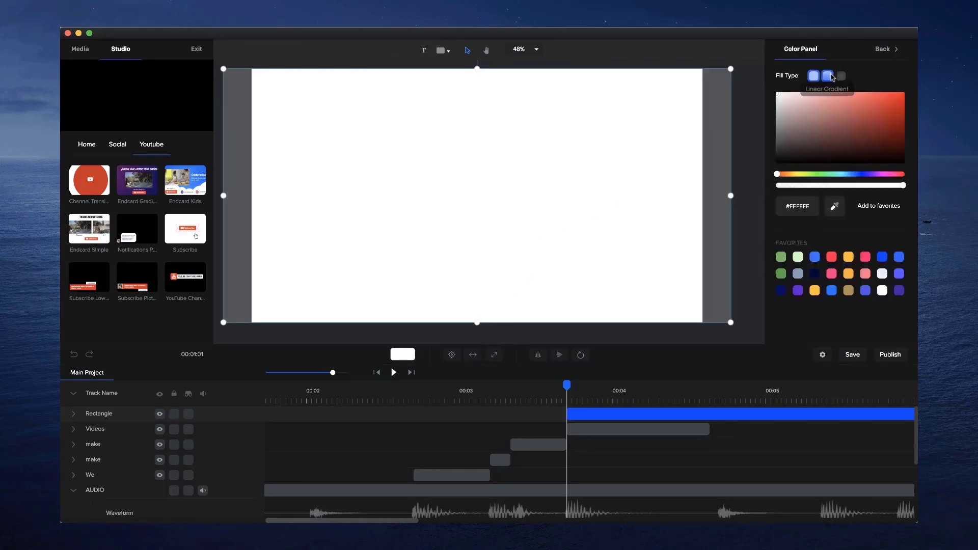
left_click(828, 76)
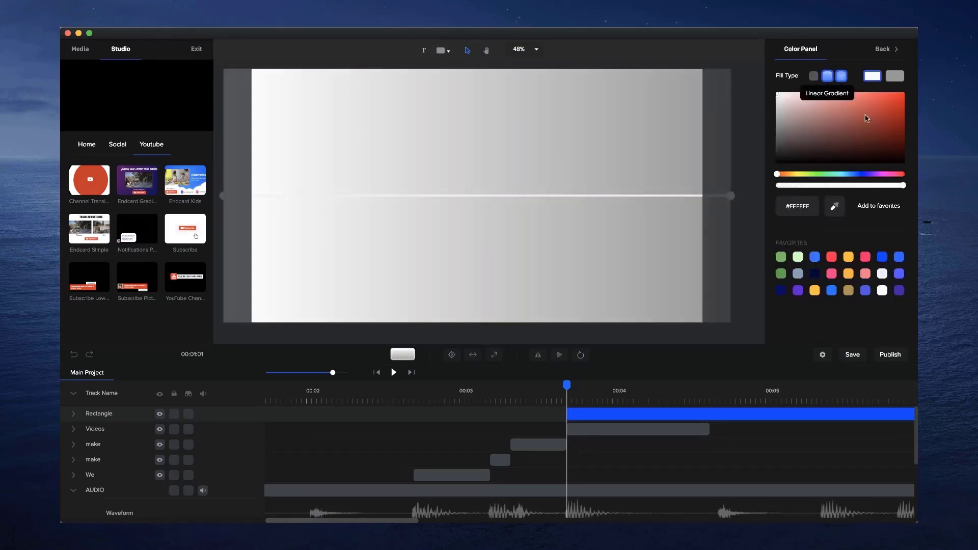
left_click(861, 175)
left_click(882, 96)
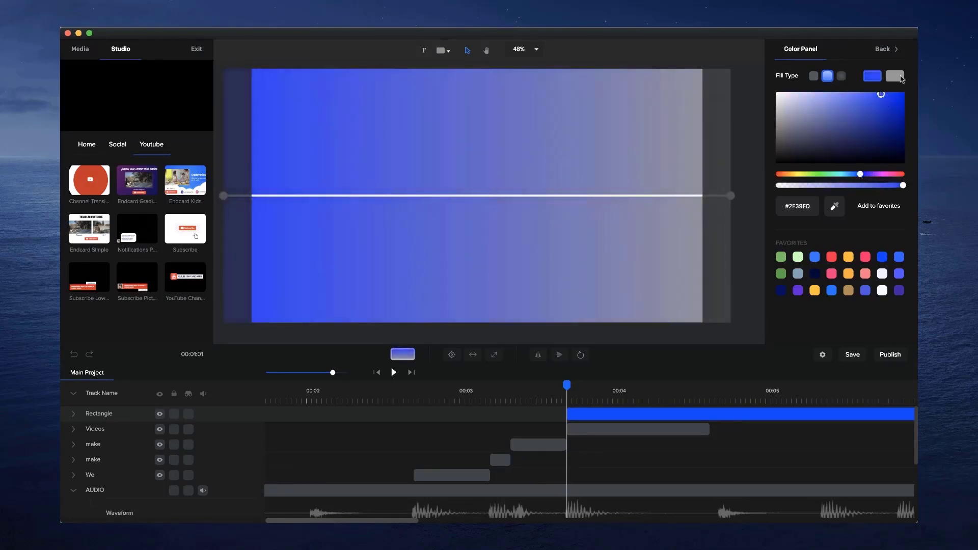
left_click(901, 76)
left_click(872, 174)
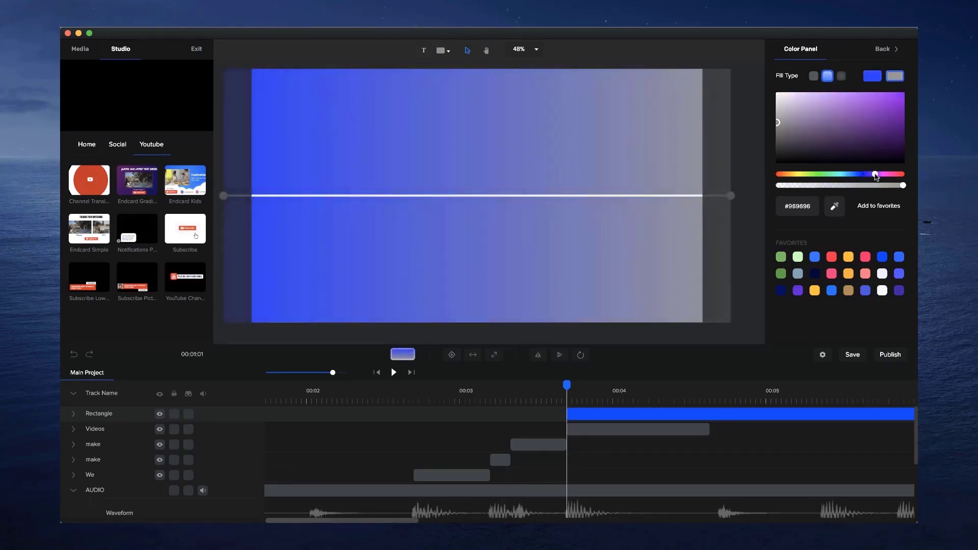
left_click_drag(886, 130, 909, 80)
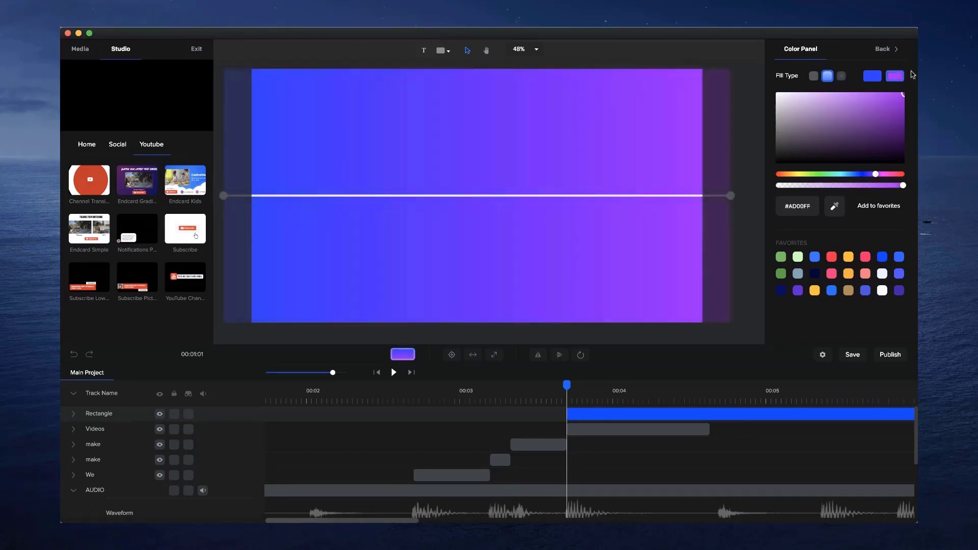
Tilt the rectangle's gradient line diagonally, descending toward the purple end, and shift the starting blue's hue slightly
left_click_drag(731, 198, 723, 304)
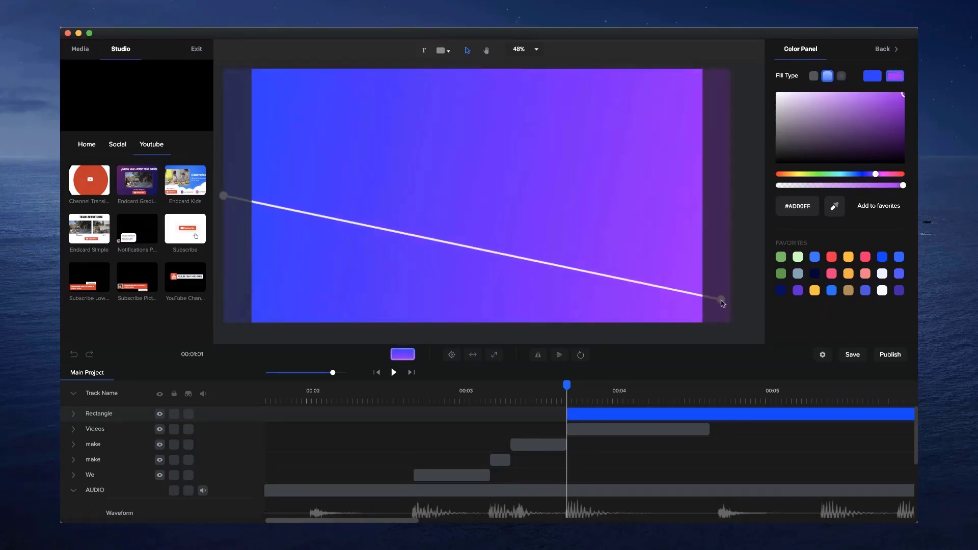
left_click_drag(224, 197, 221, 116)
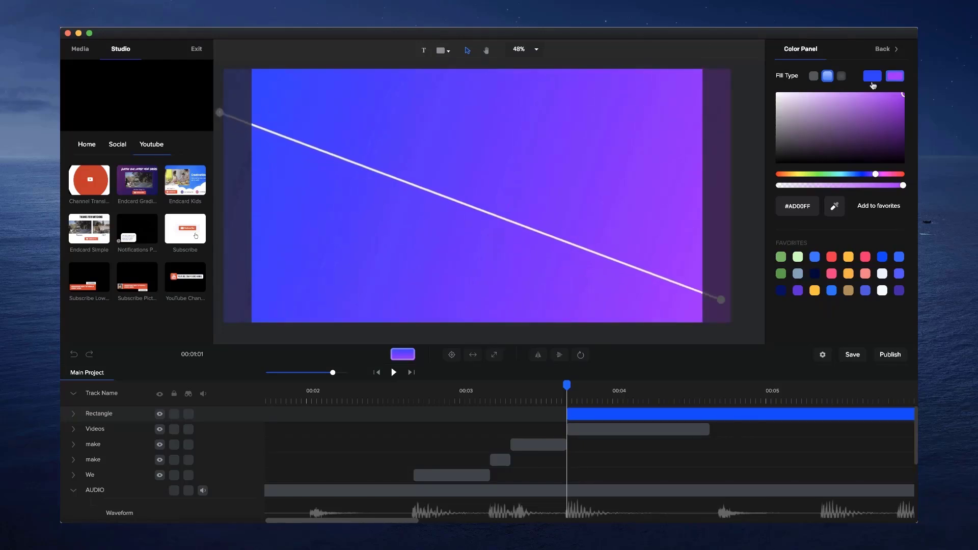
left_click(872, 76)
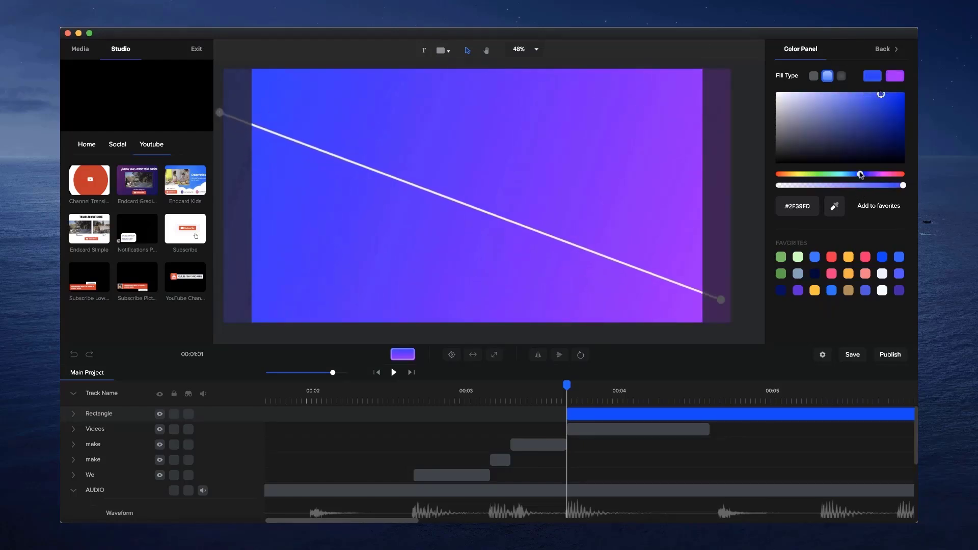
left_click_drag(861, 175, 860, 175)
left_click(744, 150)
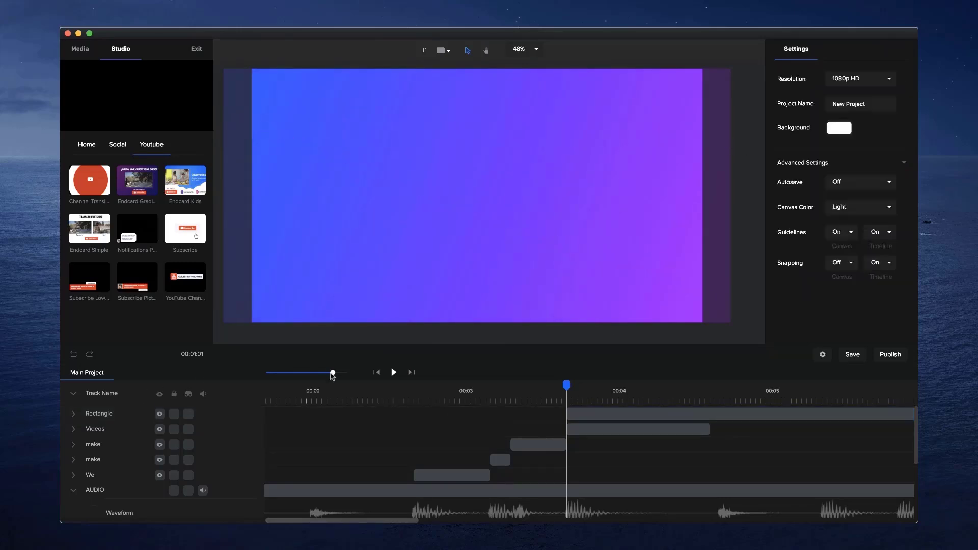
Rename the Rectangle track as BG PURPLE
left_click_drag(333, 374, 318, 374)
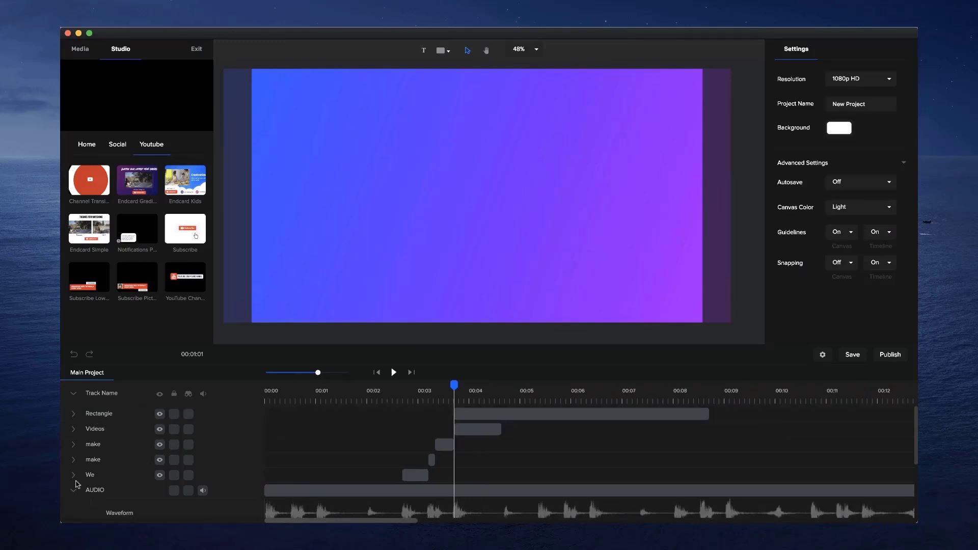
double_click(104, 413)
type("BG PURPLE")
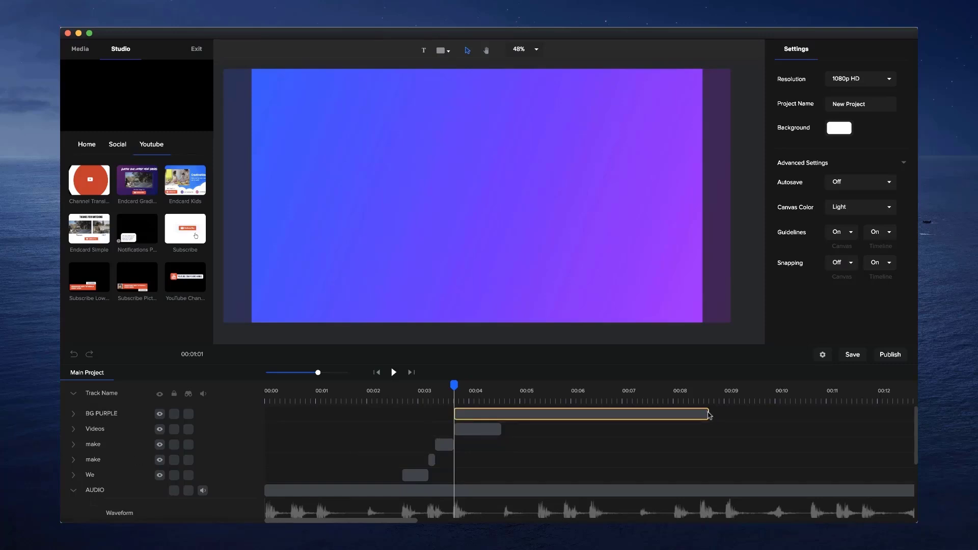
Shorten the BG PURPLE clip to end shortly after 00:05, and move the Videos track above it
left_click_drag(709, 415, 537, 423)
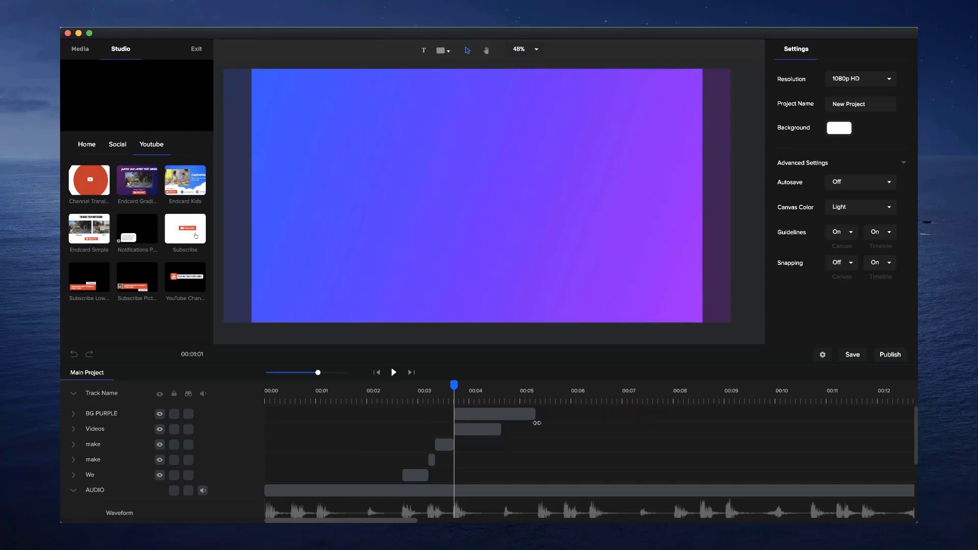
left_click_drag(94, 432, 97, 408)
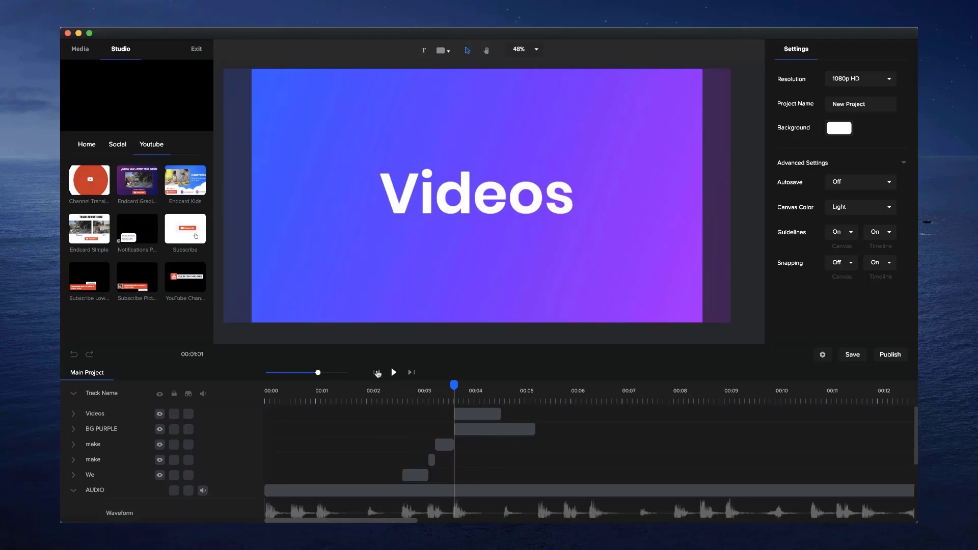
Play the video from the start, and scrub through the We, make and Videos sections to review them
left_click(377, 374)
left_click(394, 373)
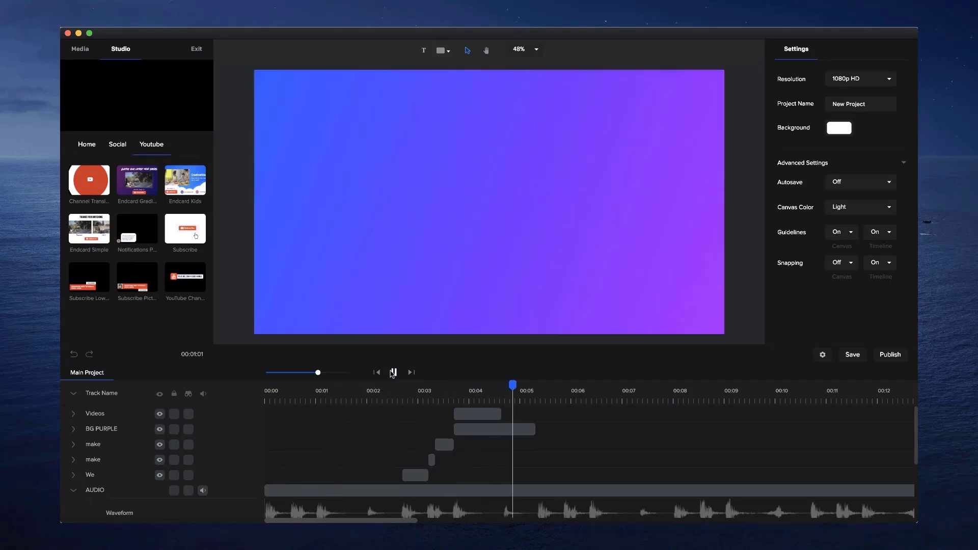
left_click(393, 372)
left_click(420, 391)
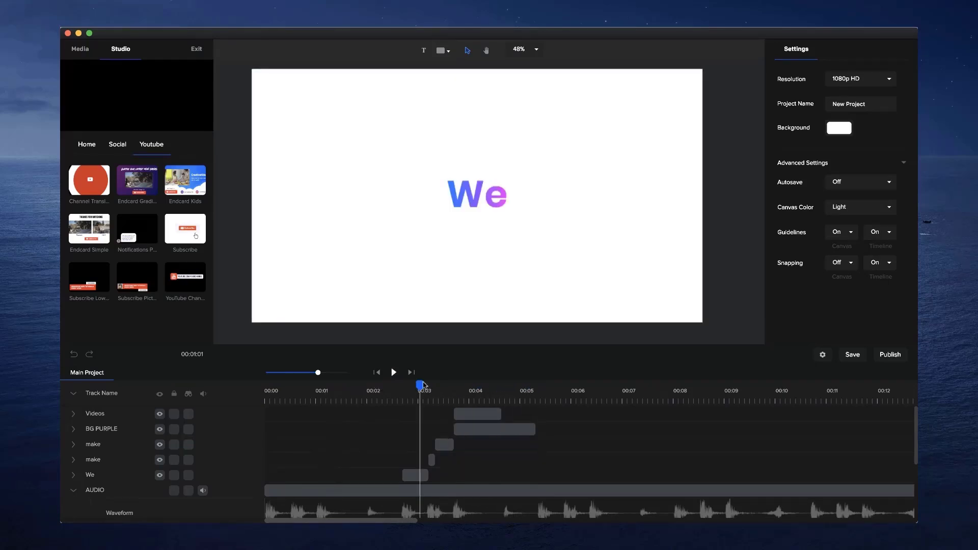
left_click_drag(402, 387, 293, 386)
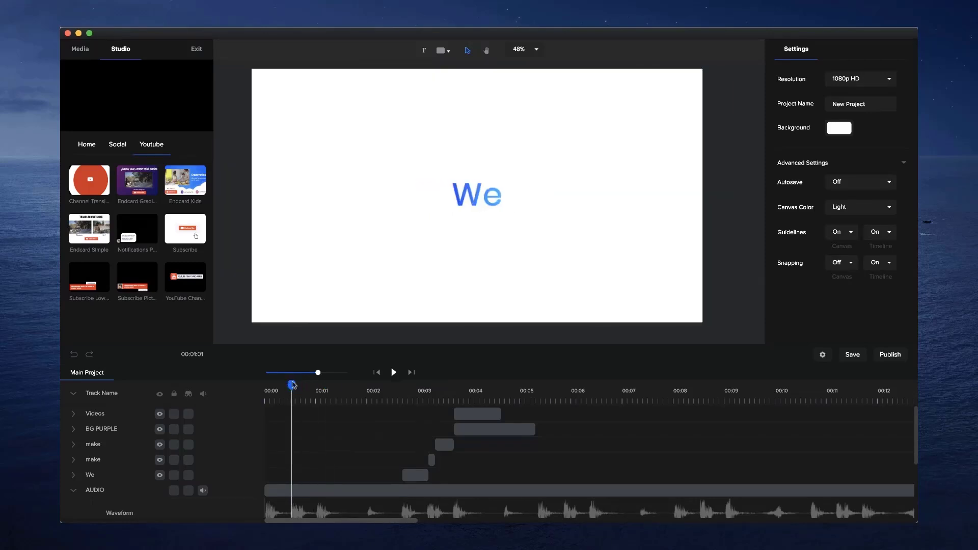
left_click(473, 387)
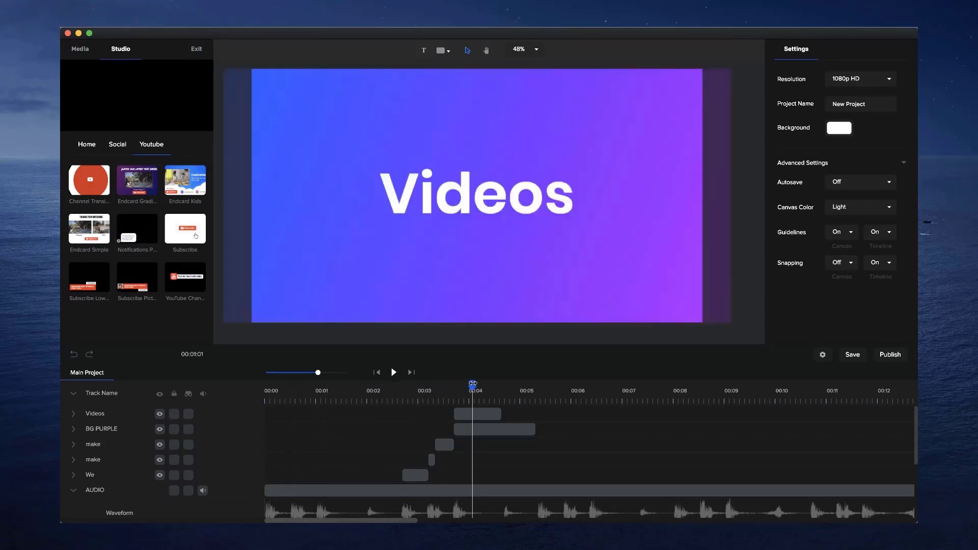
left_click(439, 387)
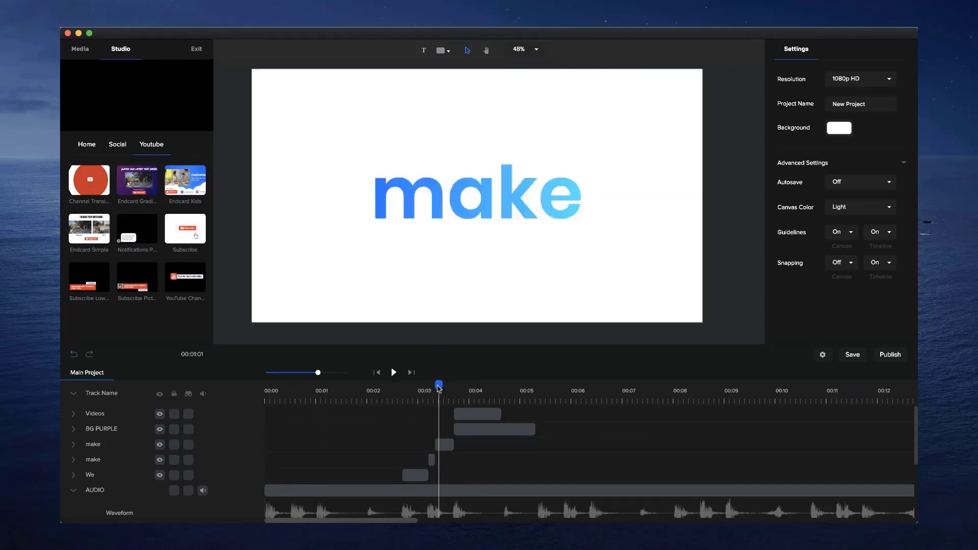
Extend the Videos clip slightly so that it ends just before the beat between 00:04 and 00:05
left_click_drag(439, 387, 503, 386)
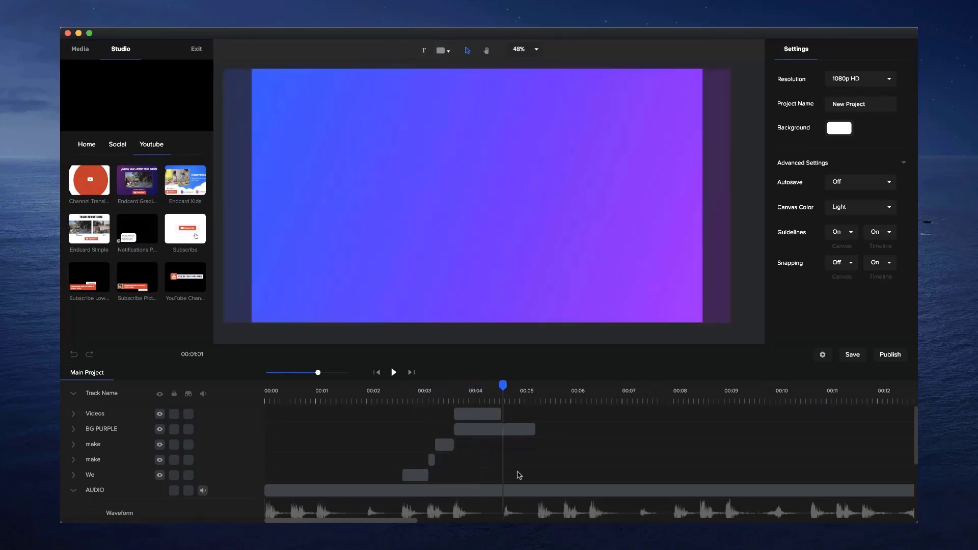
left_click_drag(328, 374, 341, 373)
left_click_drag(497, 420, 505, 417)
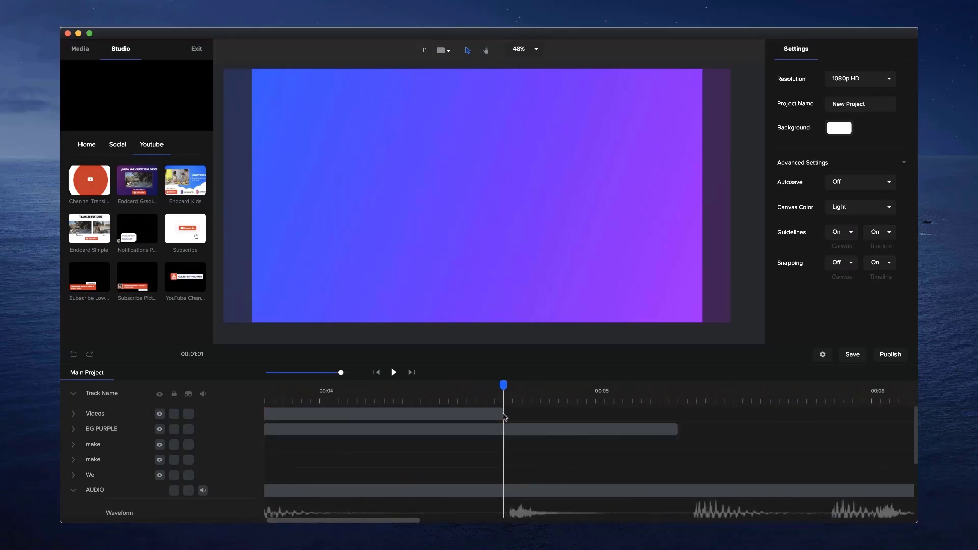
Add the Clapper icon from the Studio library's Icons to the canvas, starting where the Videos clip ends
left_click(81, 50)
left_click(121, 49)
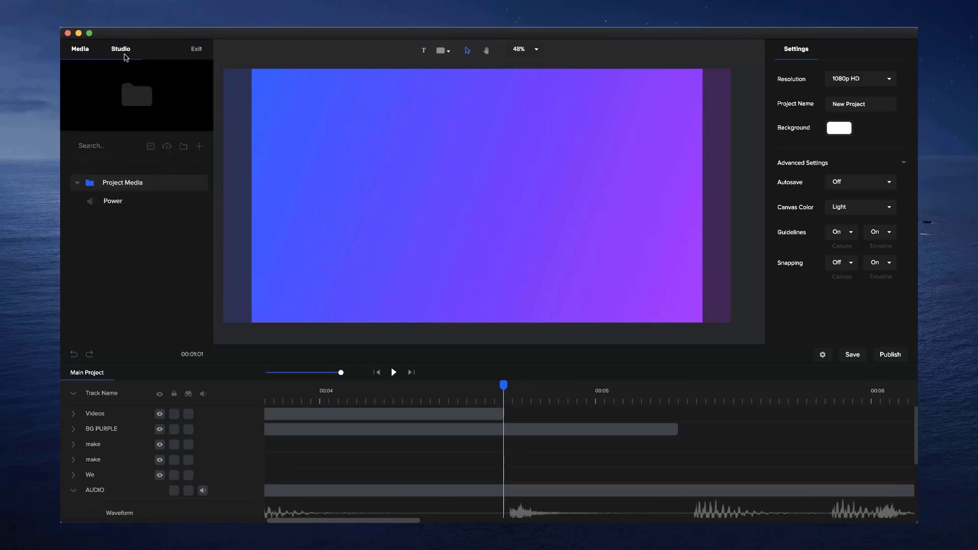
left_click(90, 146)
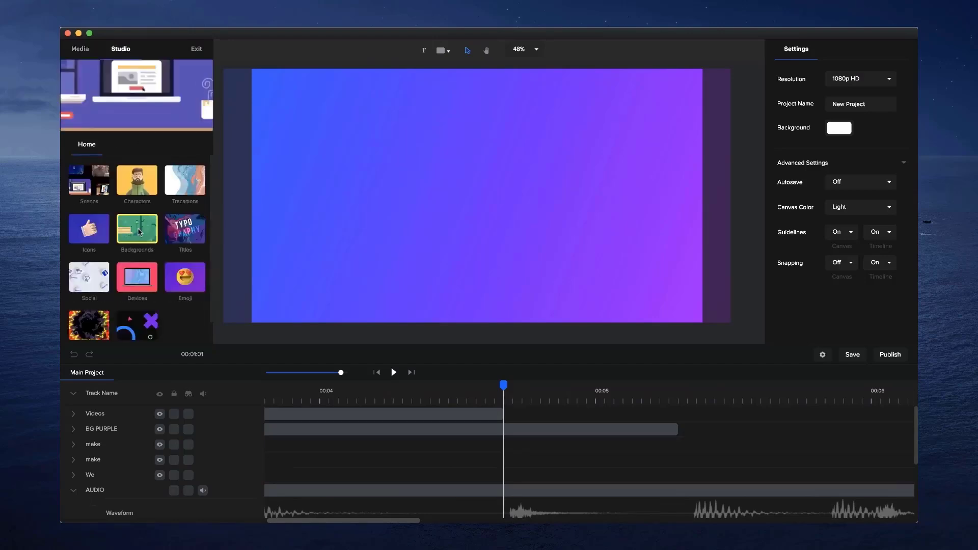
left_click(102, 221)
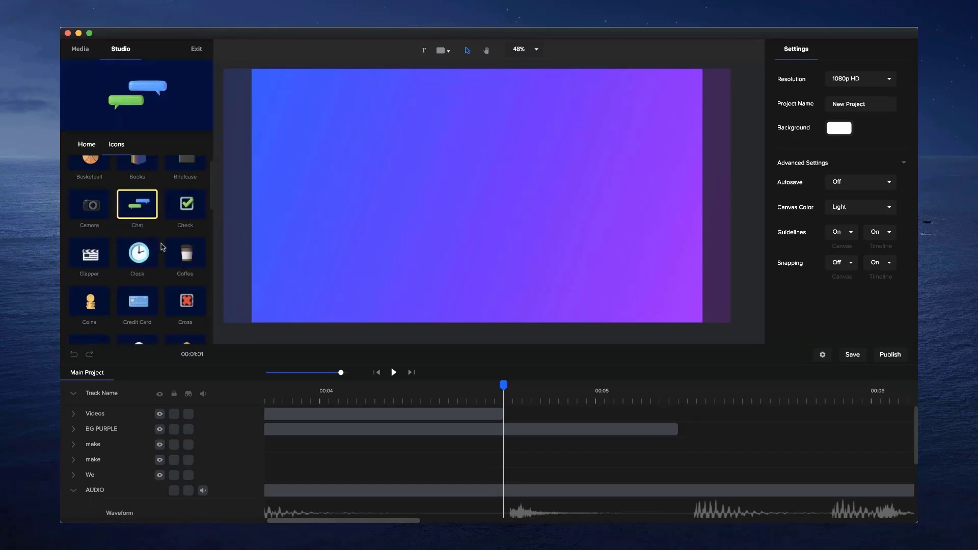
left_click_drag(90, 246, 383, 219)
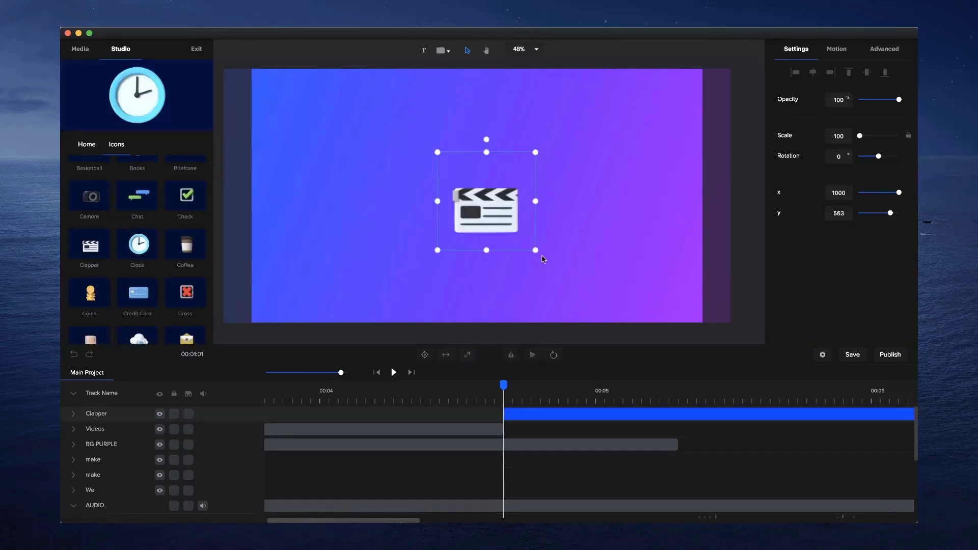
Enlarge the Clapper icon to scale 205 and centre it on the canvas
left_click_drag(535, 250, 677, 321)
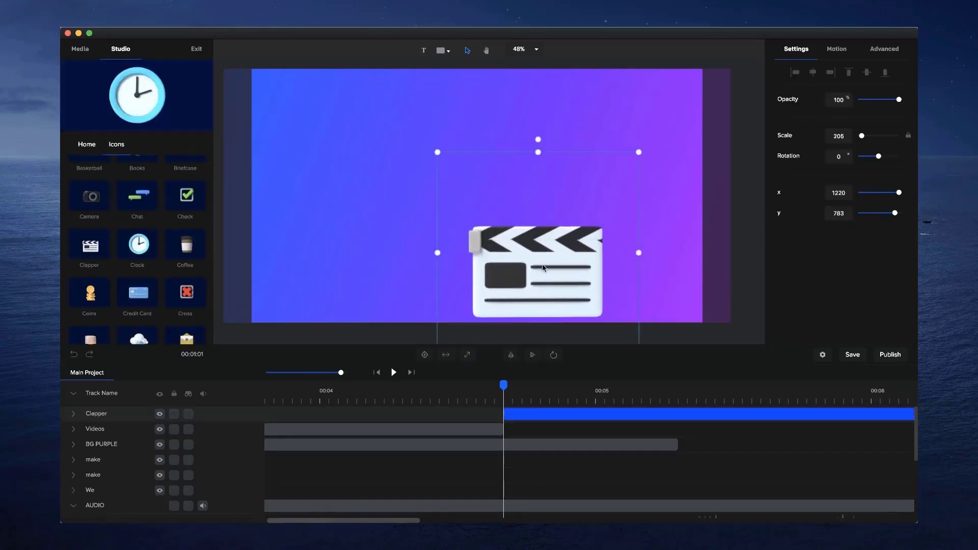
left_click_drag(543, 268, 475, 198)
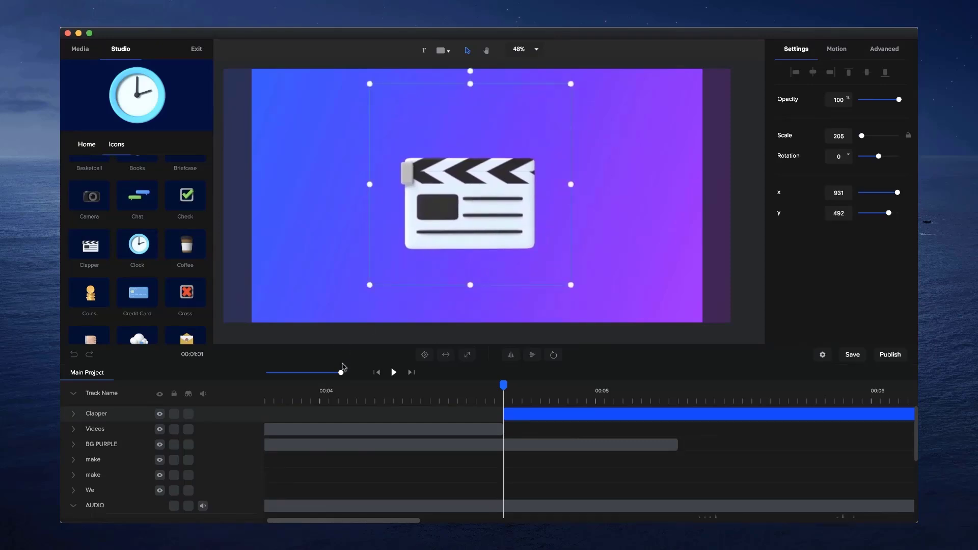
left_click(424, 355)
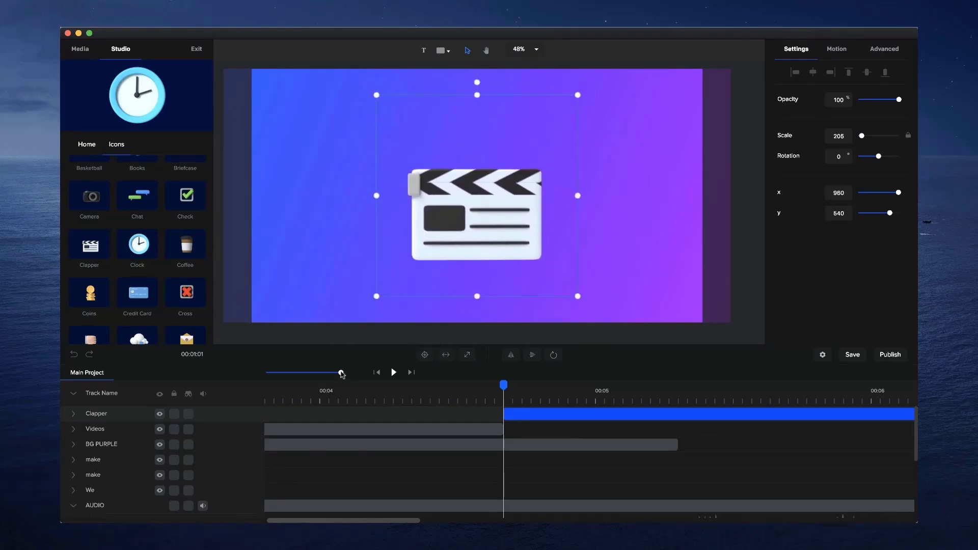
Shorten the Clapper clip so that it ends at the beat shortly after 00:05
left_click_drag(341, 373, 322, 375)
scroll(537, 426, "down", 3)
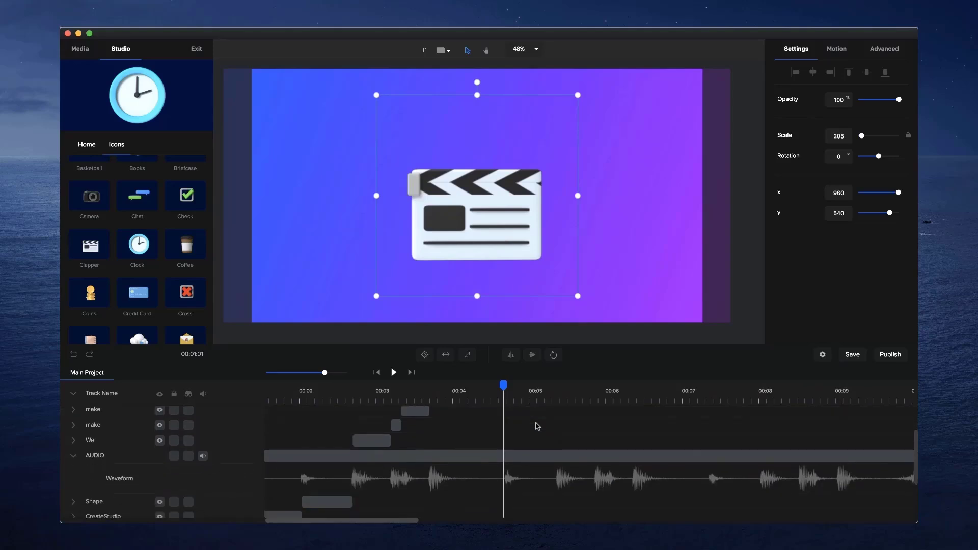
scroll(537, 426, "up", 2)
left_click(477, 385)
scroll(554, 428, "up", 1)
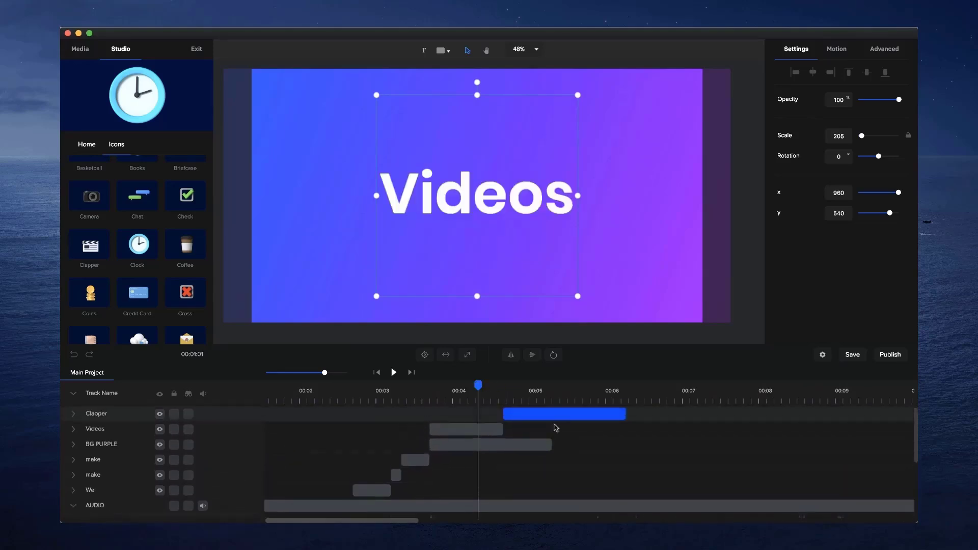
left_click(540, 392)
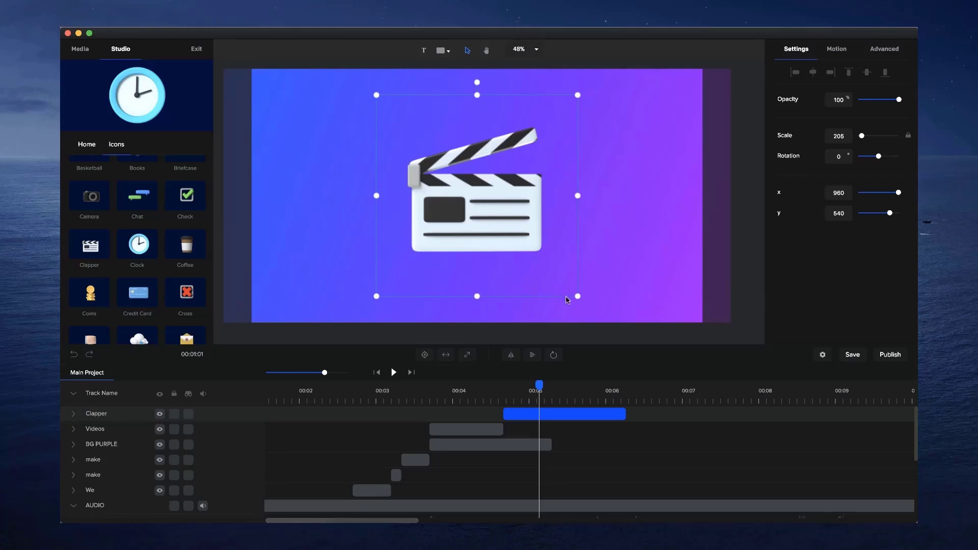
scroll(644, 428, "down", 3)
scroll(632, 421, "up", 3)
left_click(625, 416)
left_click_drag(626, 417, 563, 418)
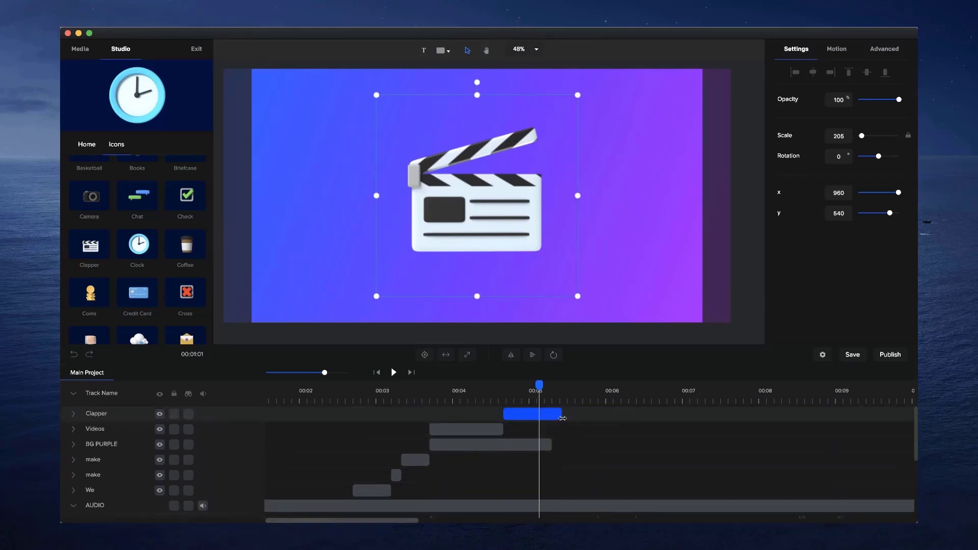
Move the AUDIO track above the Clapper track, and extend the BG PURPLE clip to the end of the Clapper clip
scroll(550, 443, "down", 1)
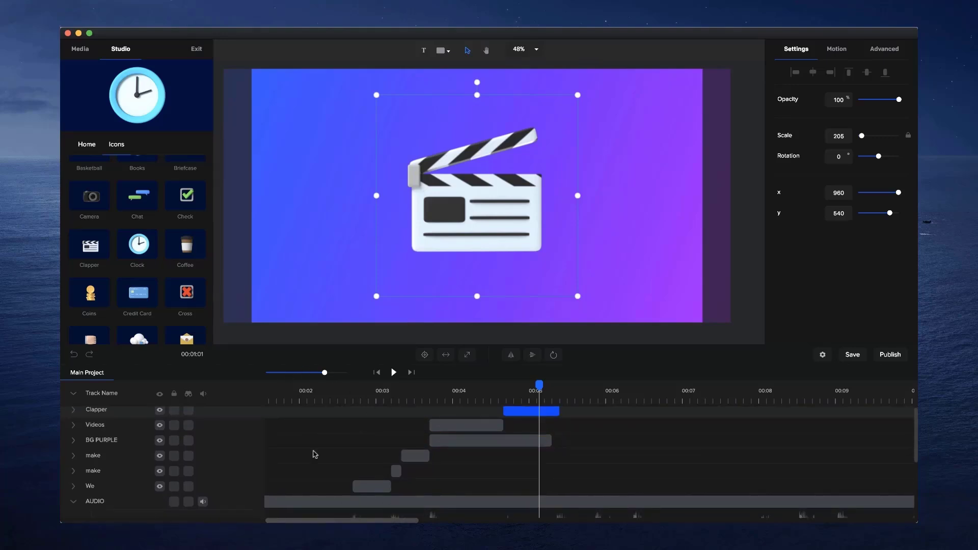
left_click_drag(92, 503, 91, 410)
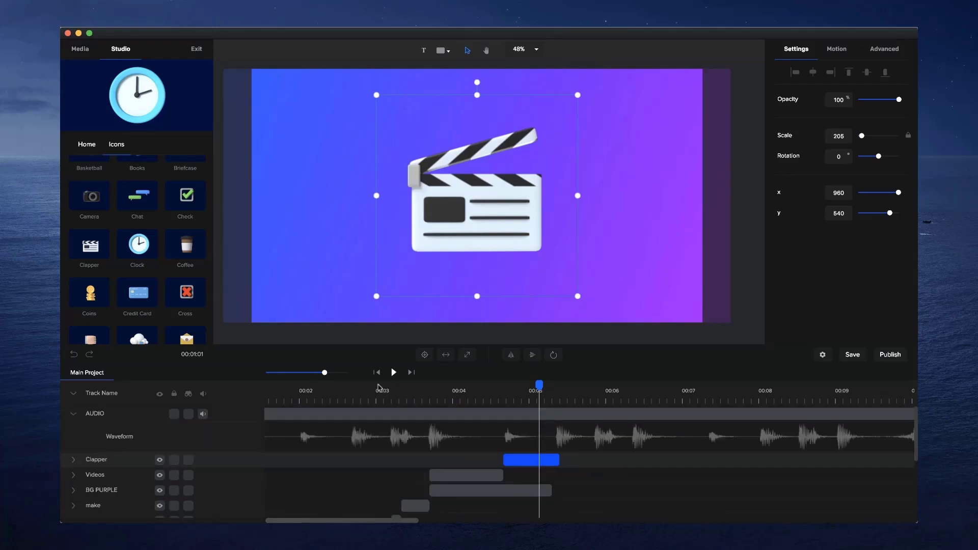
left_click_drag(325, 373, 342, 373)
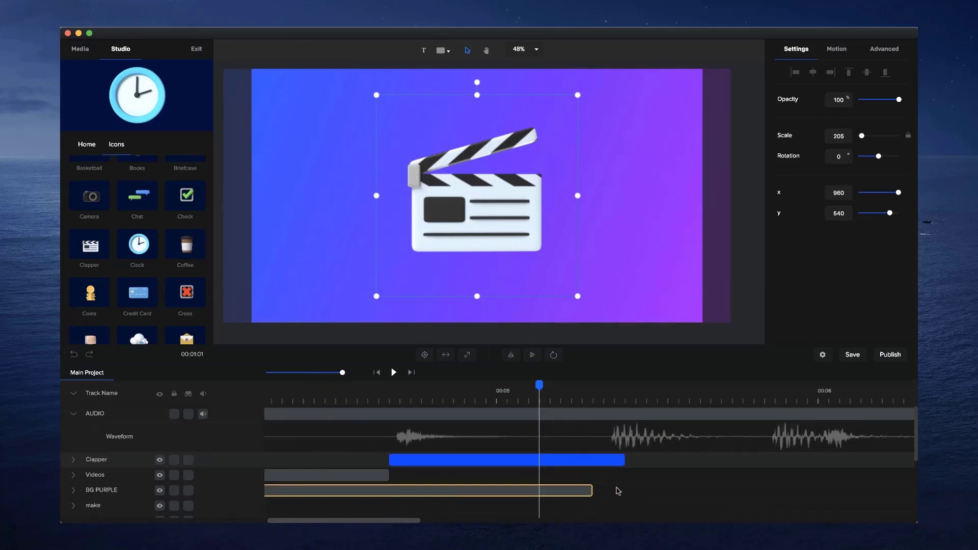
left_click_drag(618, 490, 626, 491)
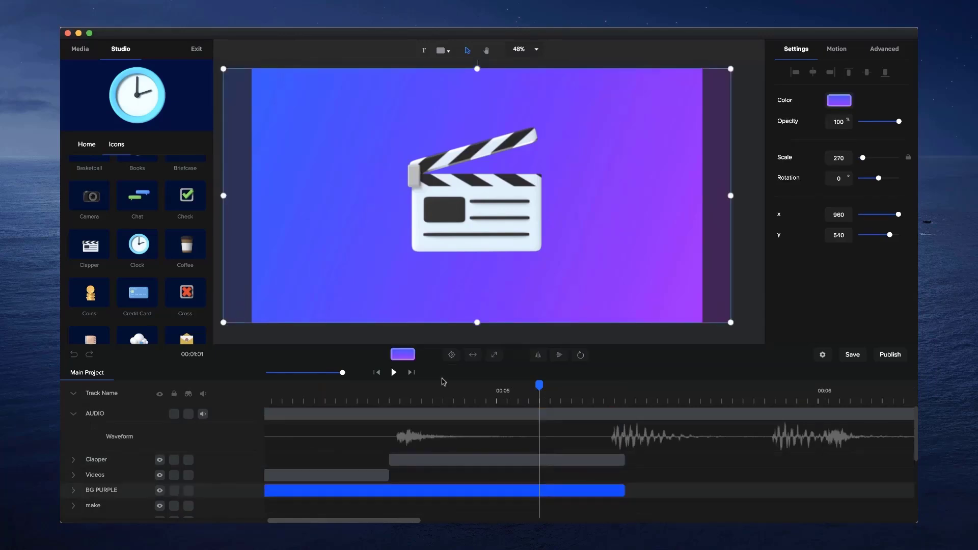
Play the video from the start, and scrub through the change from Videos to the Clapper icon to check its timing
left_click_drag(539, 385, 382, 394)
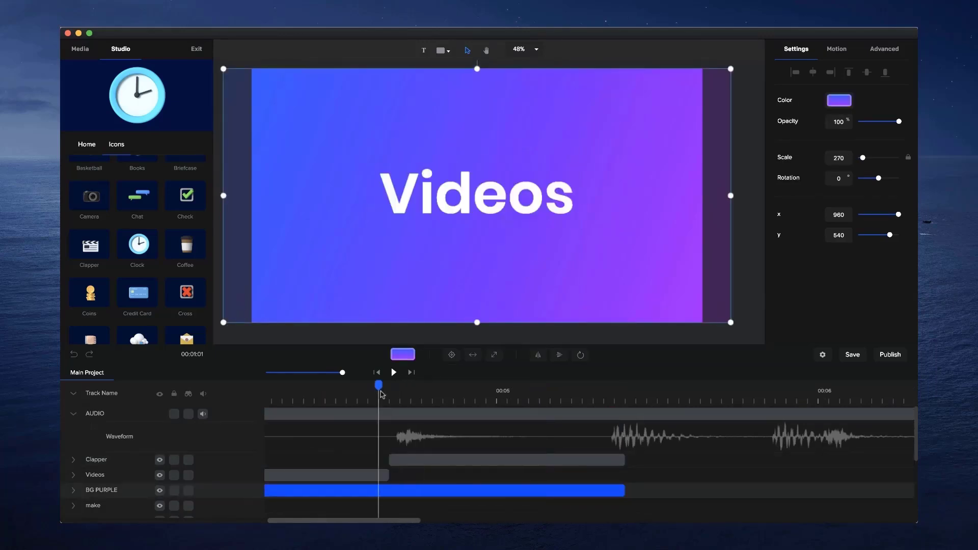
left_click(376, 373)
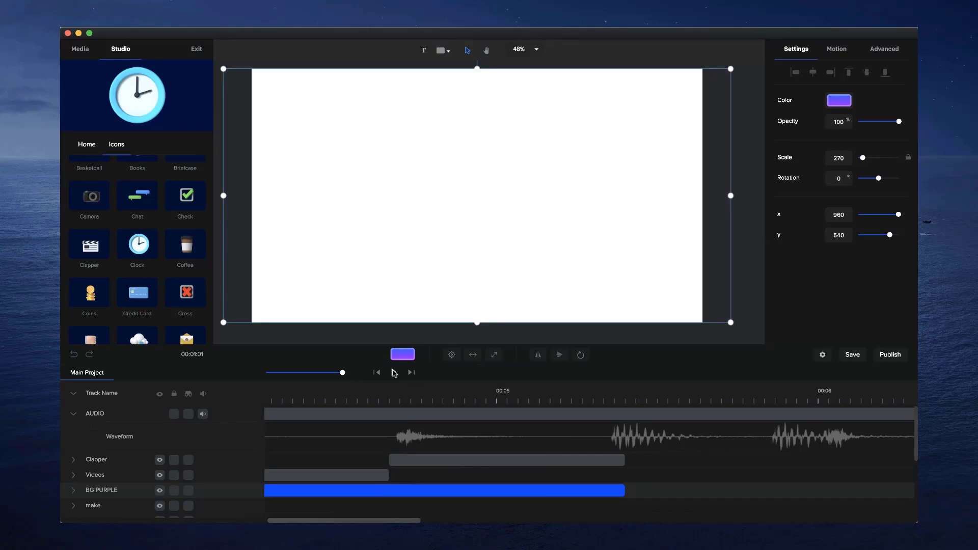
left_click_drag(341, 376, 308, 373)
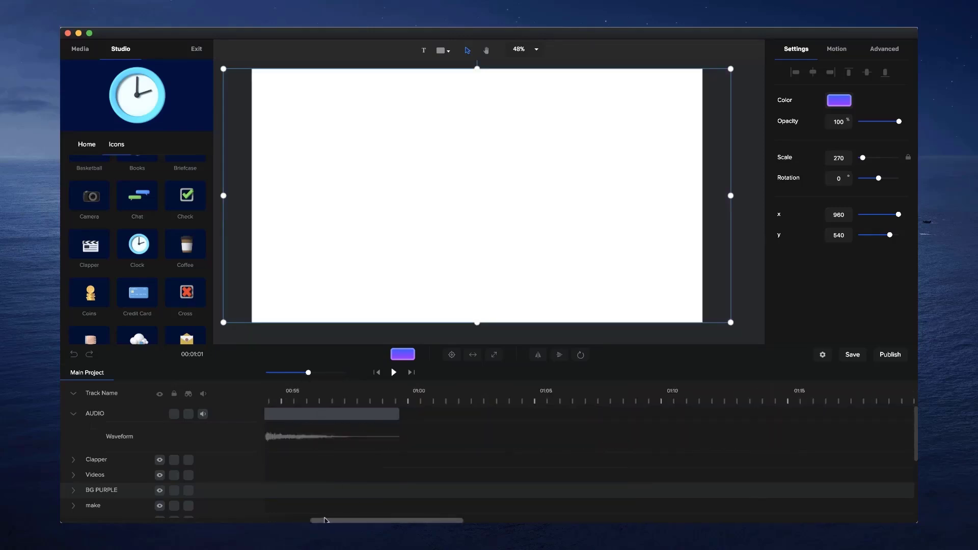
left_click_drag(327, 521, 265, 519)
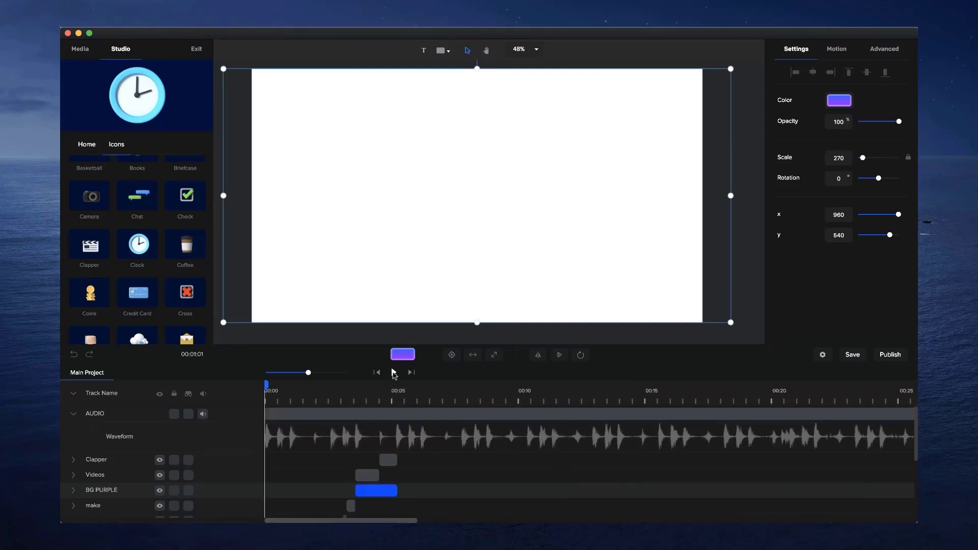
left_click(394, 372)
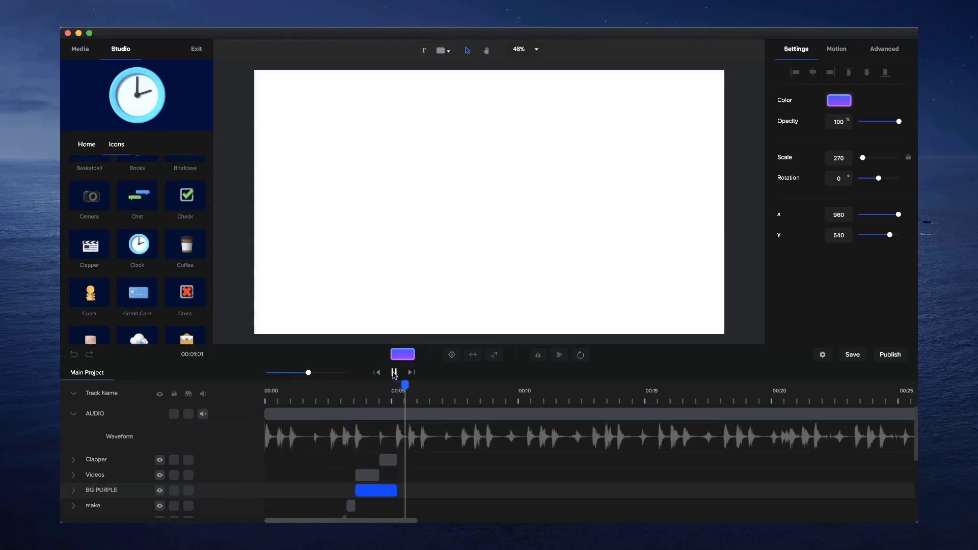
left_click(394, 373)
left_click(383, 392)
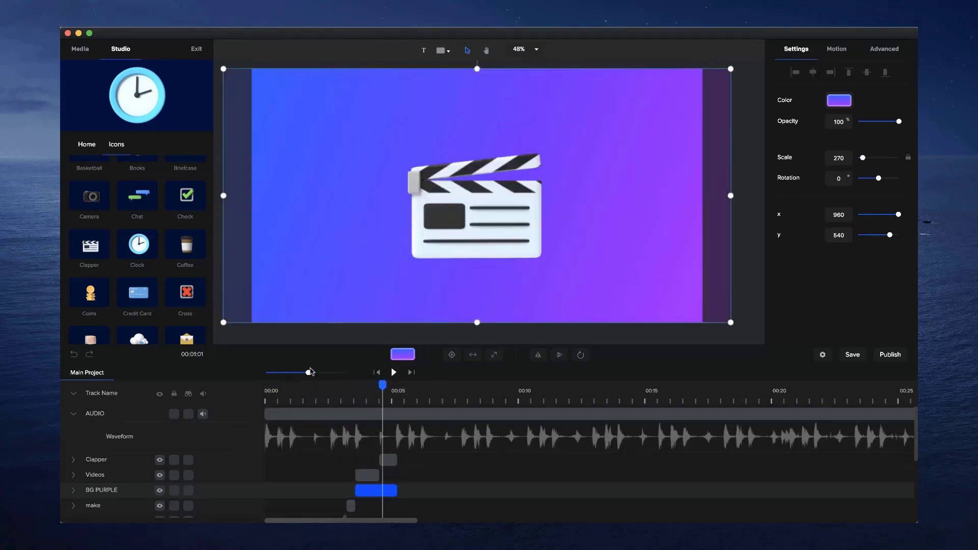
left_click_drag(308, 373, 332, 373)
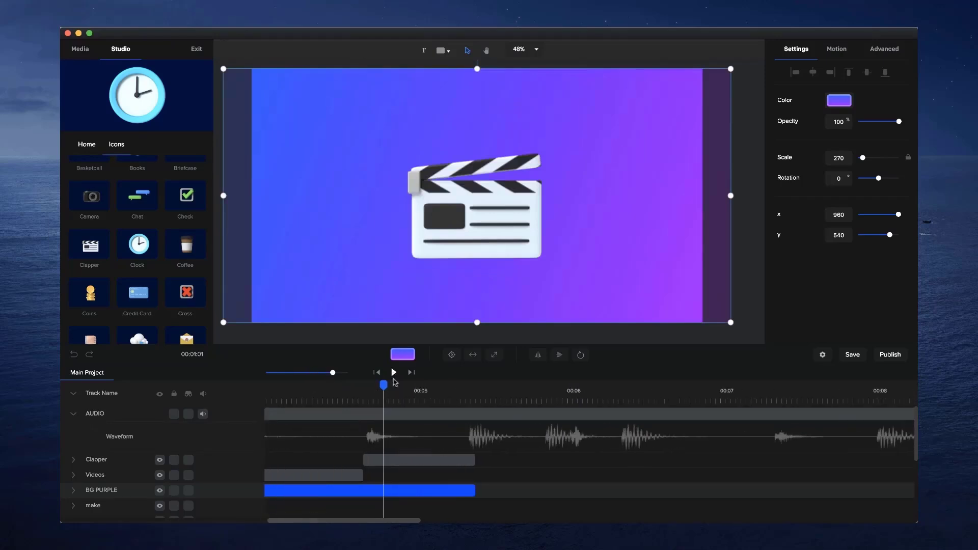
left_click(381, 377)
left_click(358, 402)
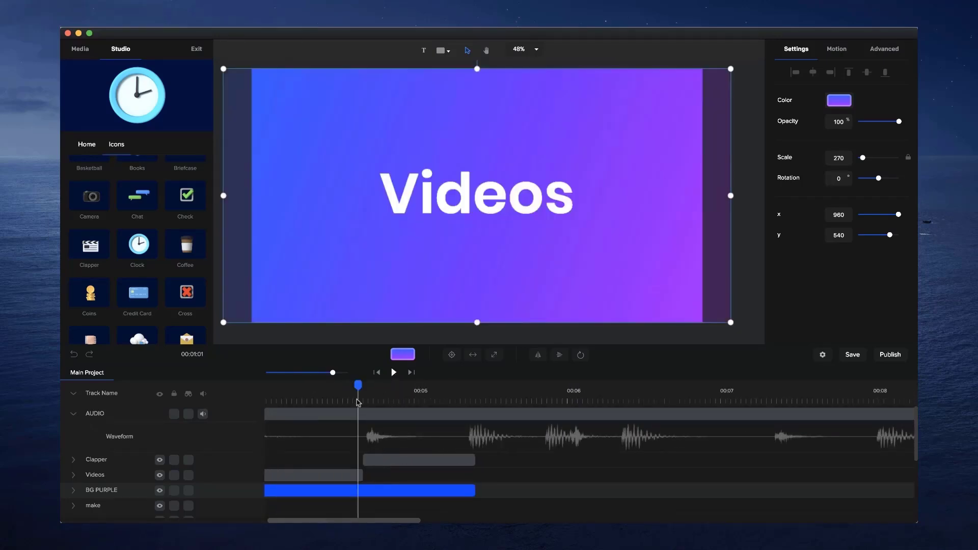
left_click_drag(358, 388, 461, 406)
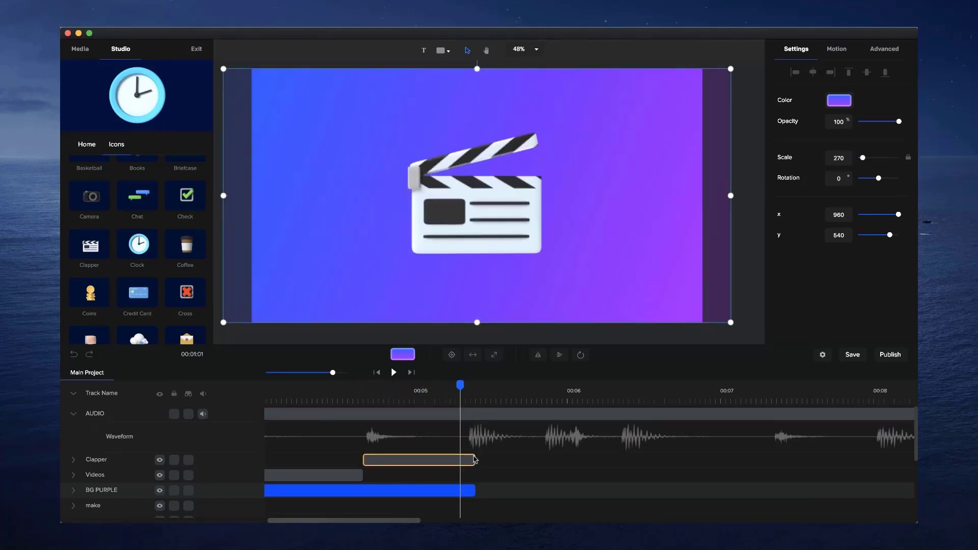
Extend the Clapper clip to end between 00:06 and 00:07, and add a custom animation with Opacity enabled where BG PURPLE ends
left_click_drag(510, 460, 629, 458)
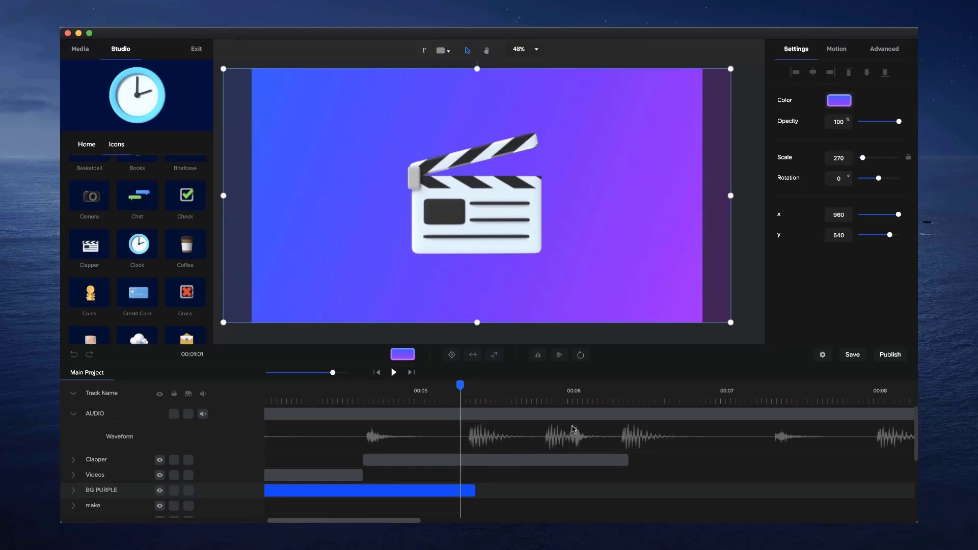
left_click_drag(462, 386, 476, 385)
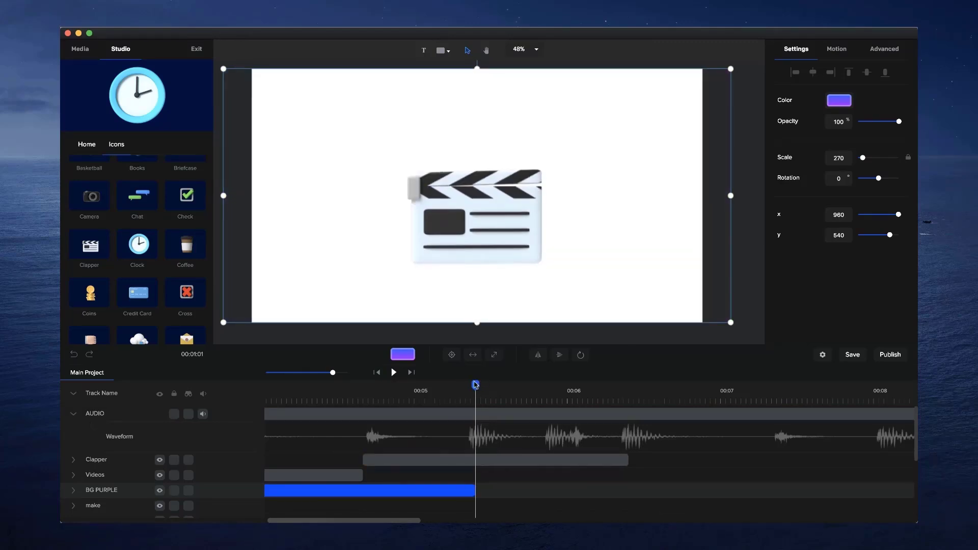
left_click(455, 460)
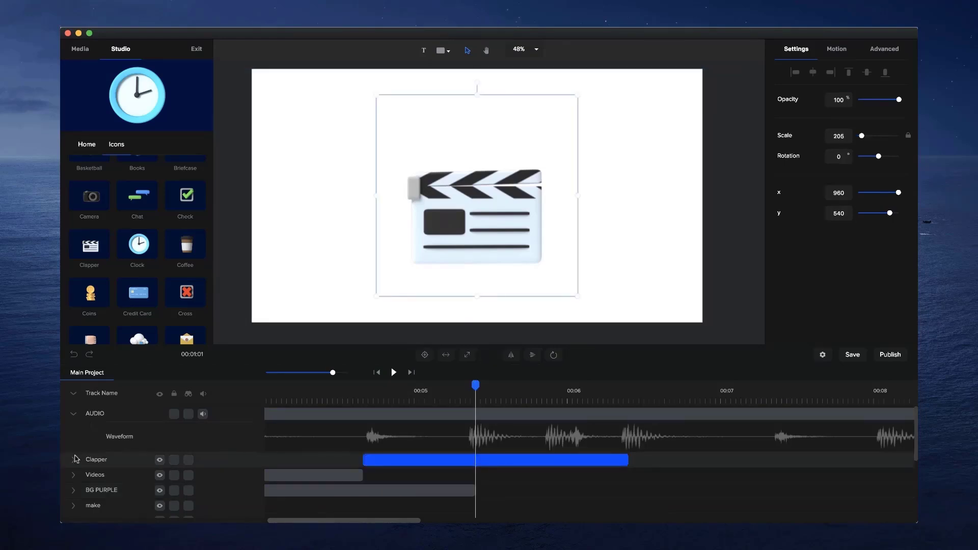
left_click(75, 460)
left_click(250, 474)
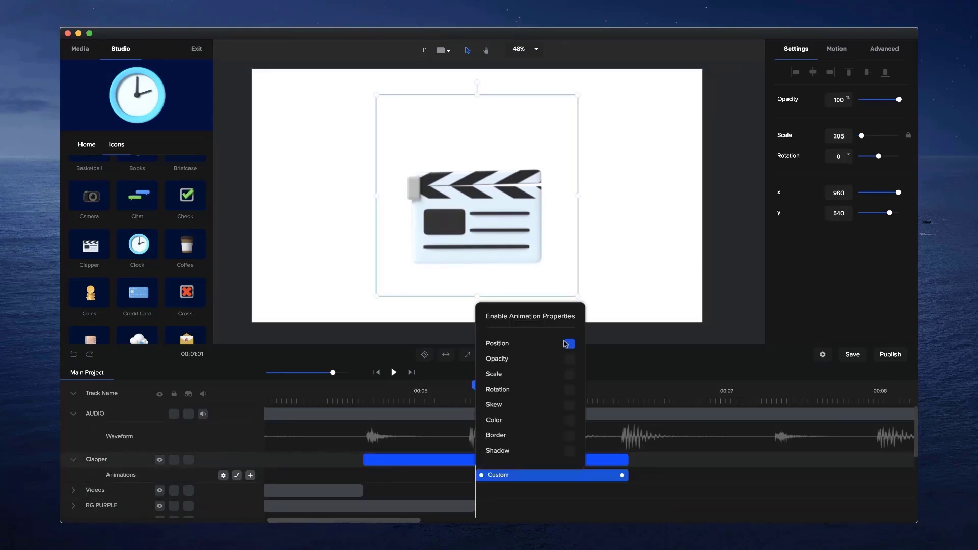
left_click(569, 359)
left_click(575, 479)
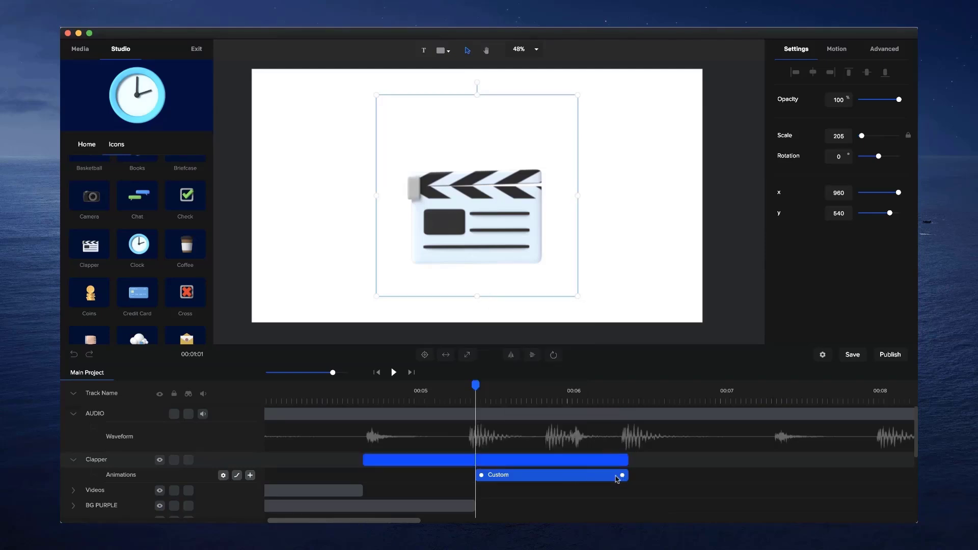
Shorten the Clapper's custom animation to a brief segment that ends at the start of the beat shortly after 00:05
left_click_drag(618, 479, 484, 483)
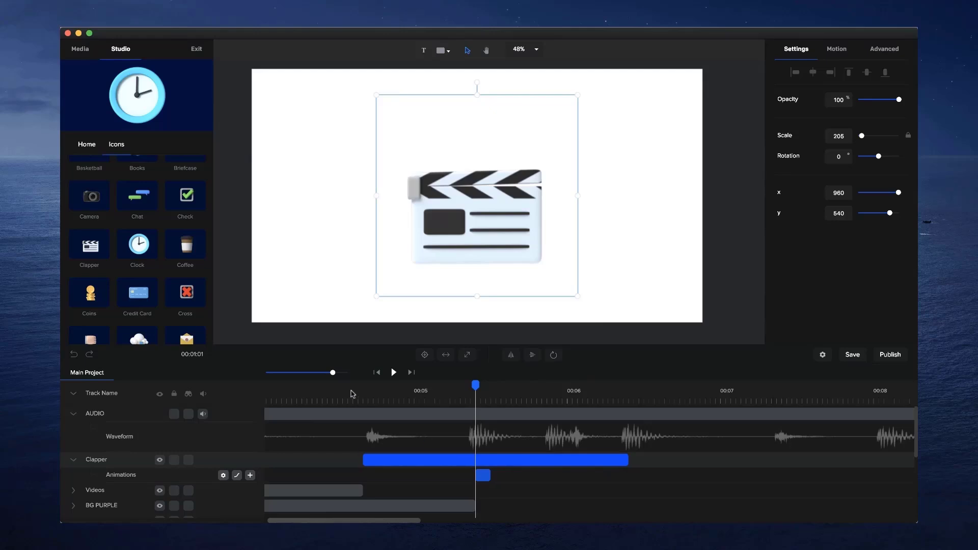
left_click_drag(334, 373, 348, 373)
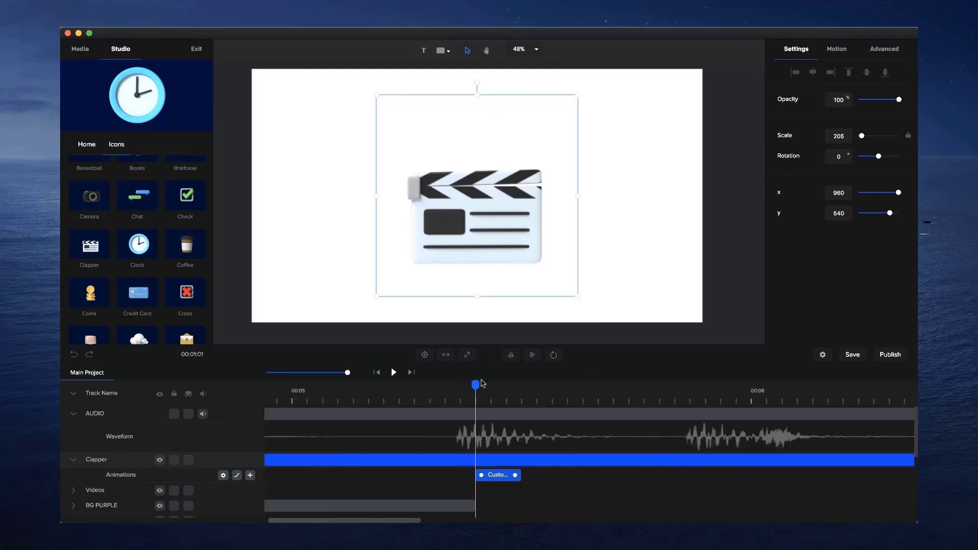
left_click_drag(516, 477, 458, 481)
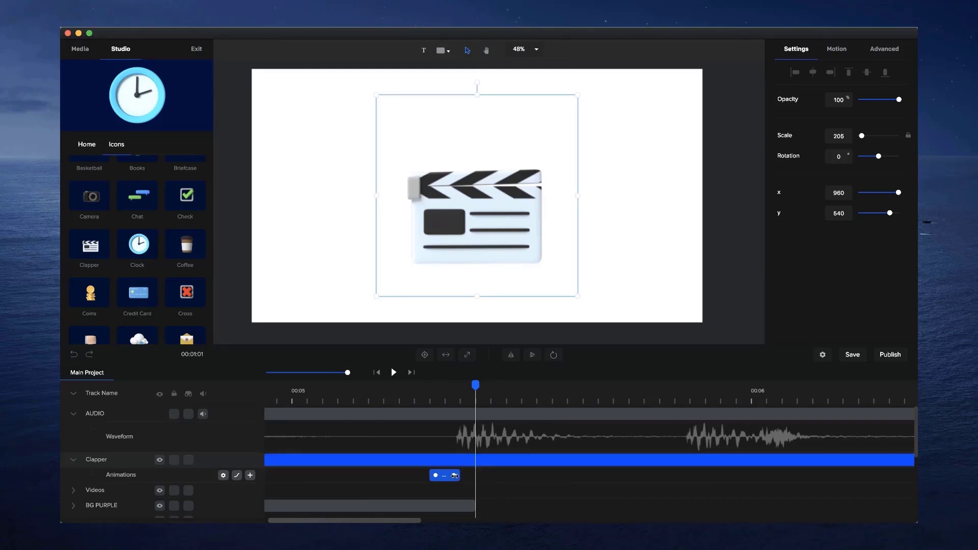
left_click(455, 398)
mouse_move(462, 386)
left_mouse_down()
mouse_move(436, 391)
mouse_move(462, 390)
left_mouse_up()
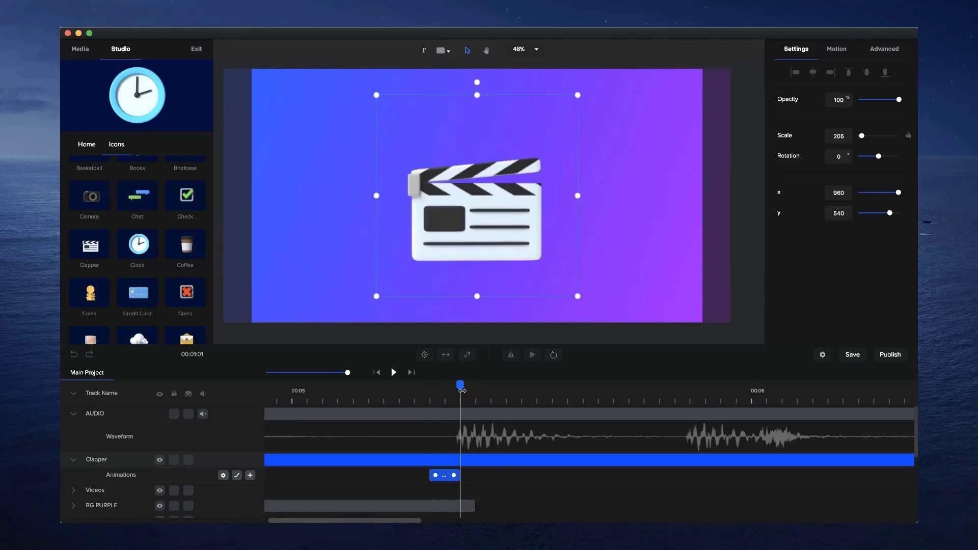
Set the Clapper icon's opacity to 0% at the start of its custom animation
left_click(447, 394)
left_click(435, 394)
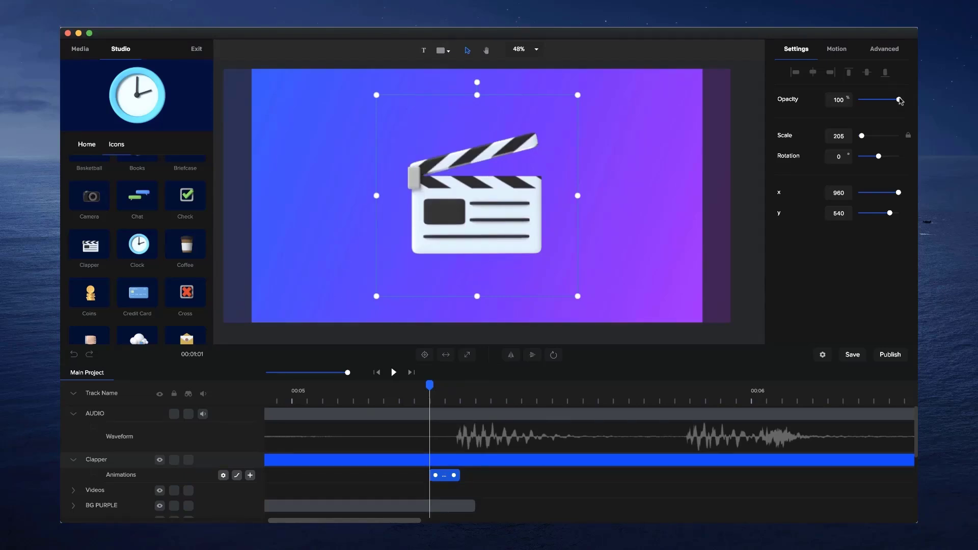
left_click_drag(900, 101, 858, 101)
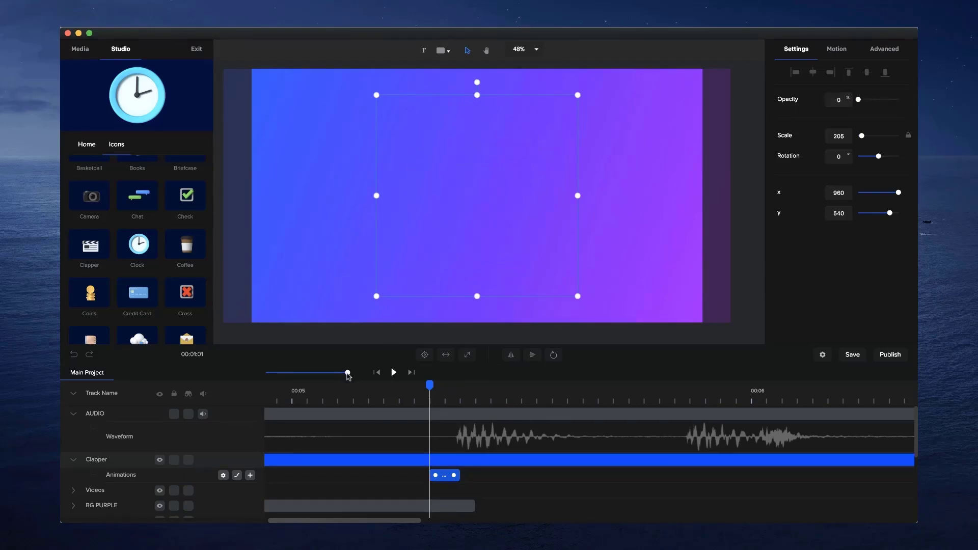
Move the Clapper clip earlier so that its custom animation starts where the Videos clip ends
left_click_drag(347, 373, 322, 373)
left_click(417, 461)
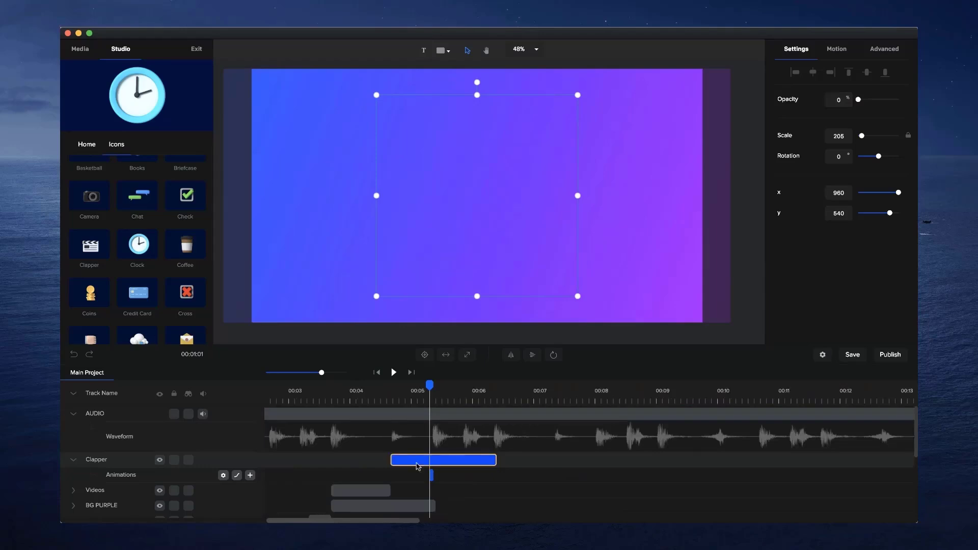
left_click_drag(445, 461, 402, 461)
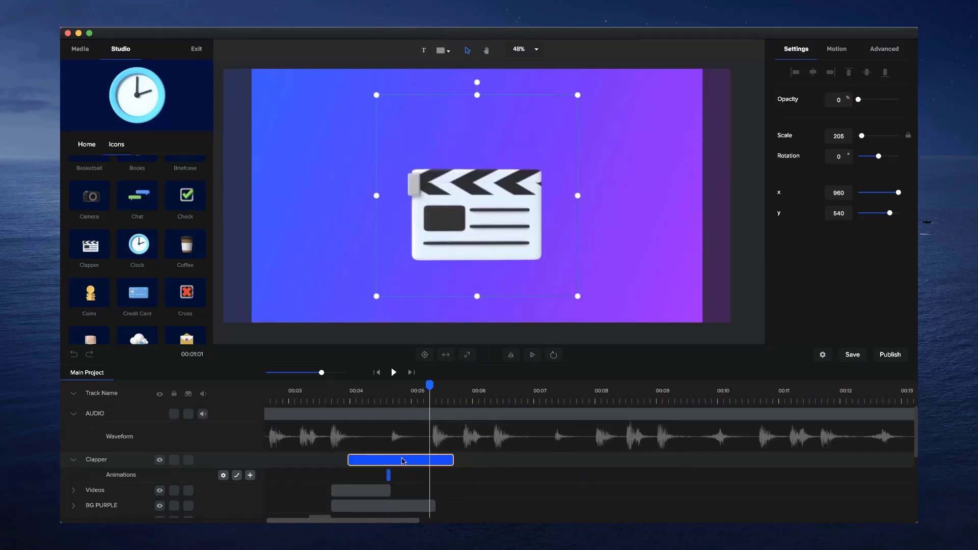
left_click(391, 396)
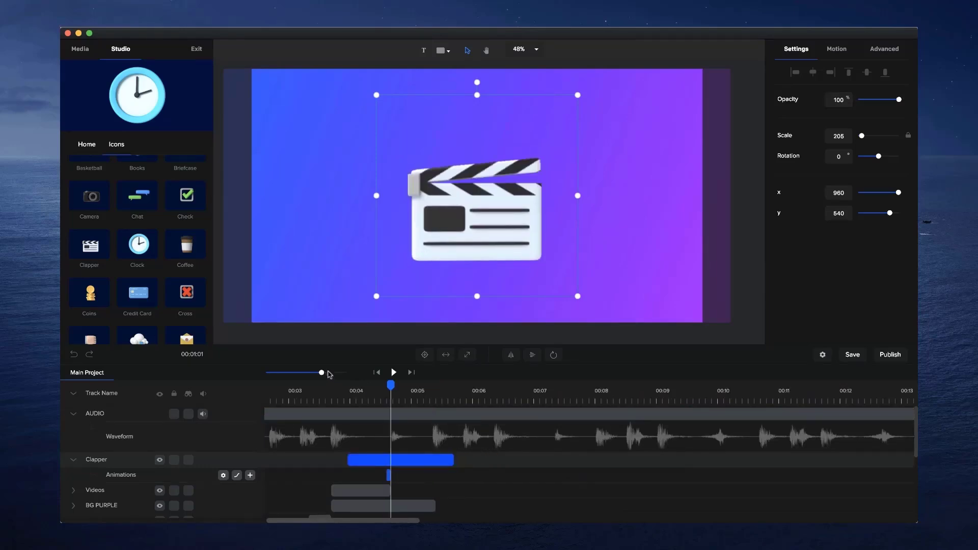
left_click_drag(329, 374, 355, 373)
left_click_drag(408, 462, 431, 458)
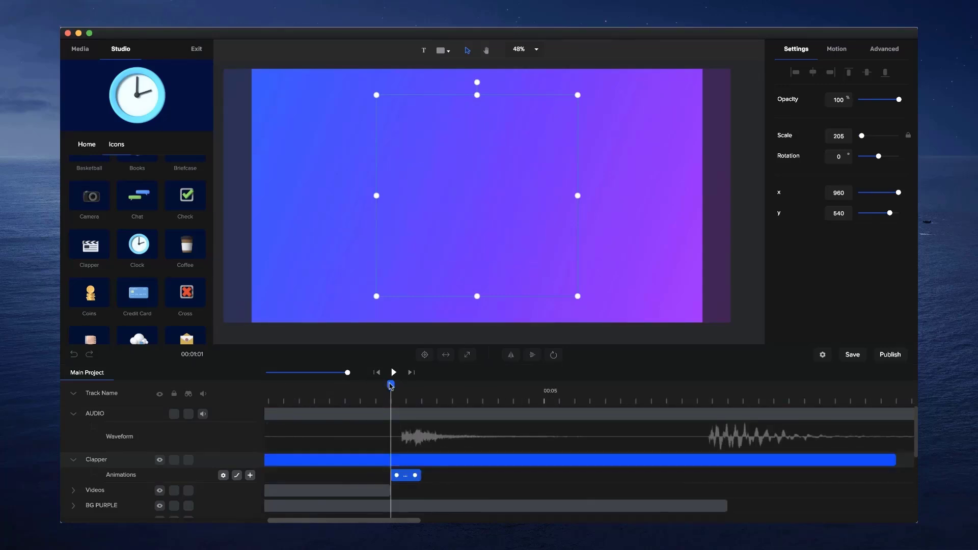
Shift the Clapper clip slightly earlier so that its custom animation starts just before the Videos clip ends
left_click_drag(389, 386, 330, 375)
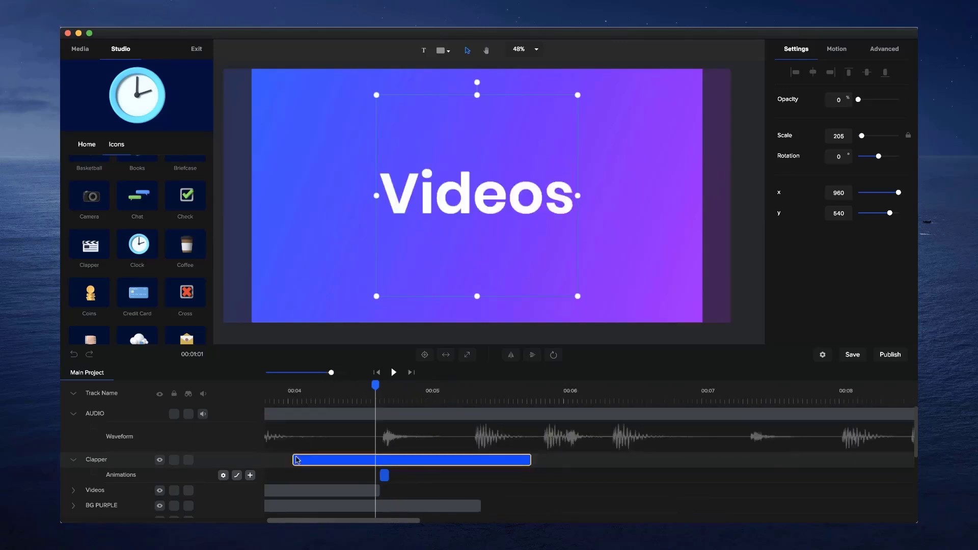
mouse_move(298, 460)
left_mouse_down()
mouse_move(345, 460)
mouse_move(292, 458)
left_mouse_up()
left_click(301, 436)
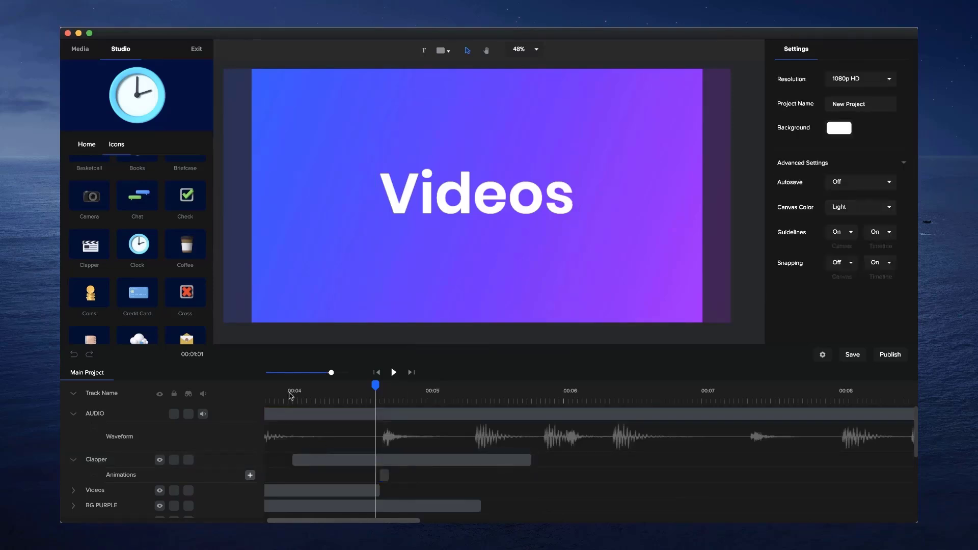
left_click_drag(290, 396, 398, 402)
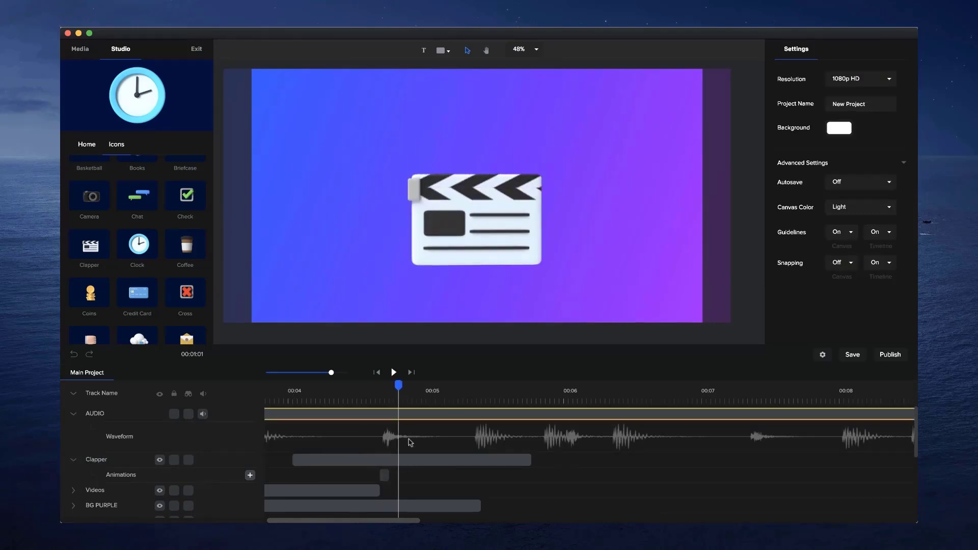
left_click(418, 460)
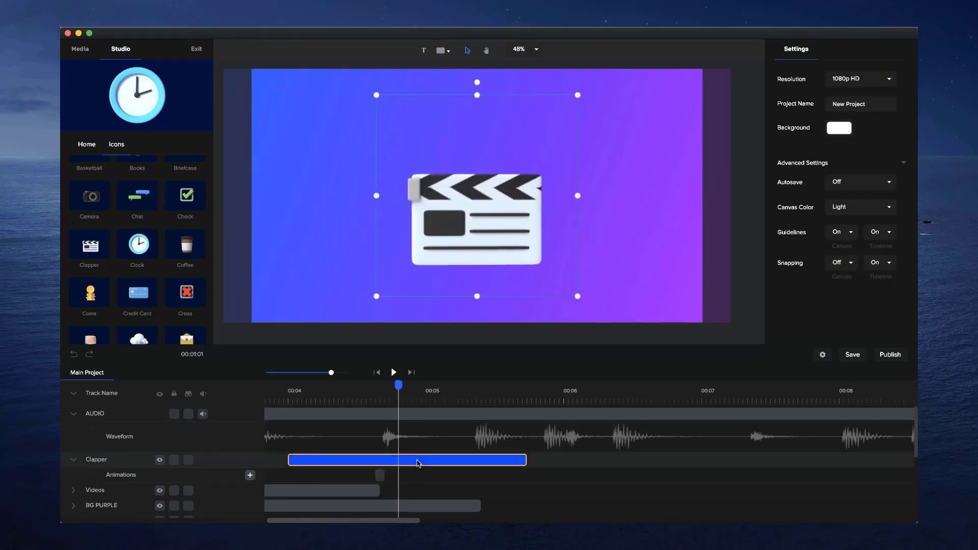
Play back the transition from Videos to the Clapper icon and return the playhead to 00:04
left_click(375, 391)
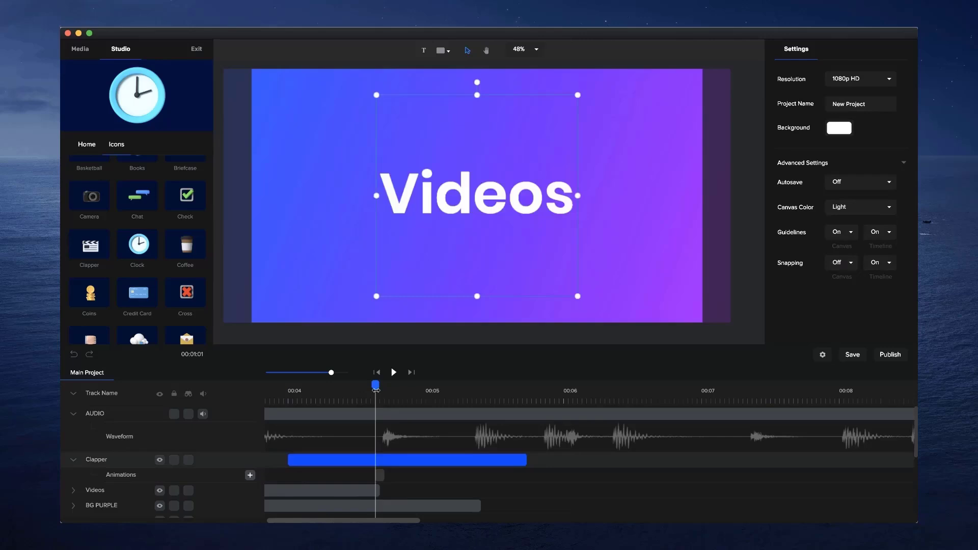
left_click(280, 391)
left_click(392, 372)
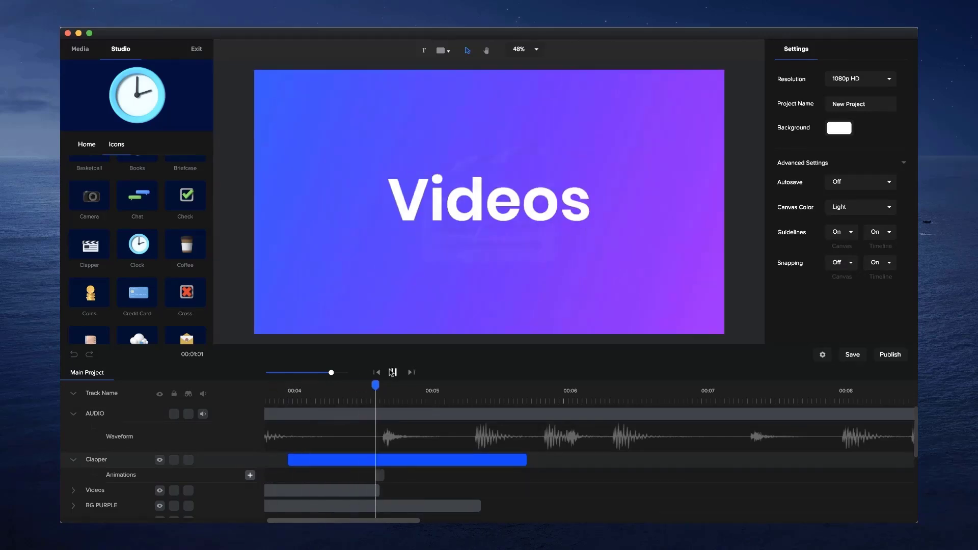
left_click(392, 373)
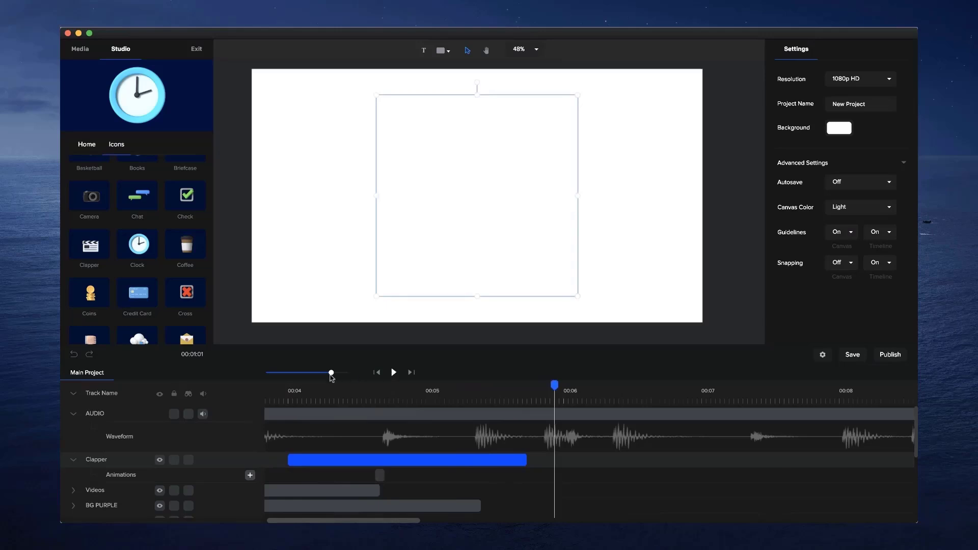
left_click_drag(331, 373, 318, 373)
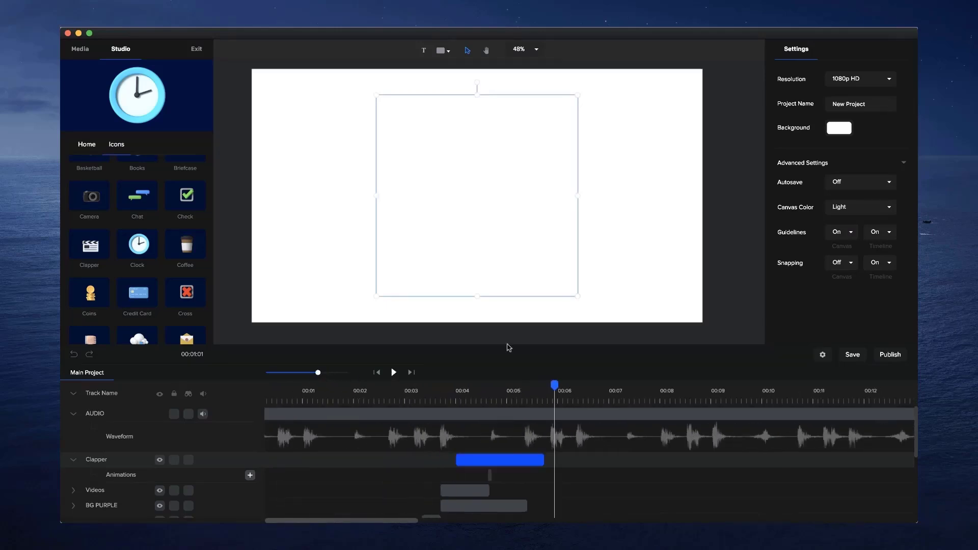
left_click(475, 399)
left_click_drag(476, 389, 464, 391)
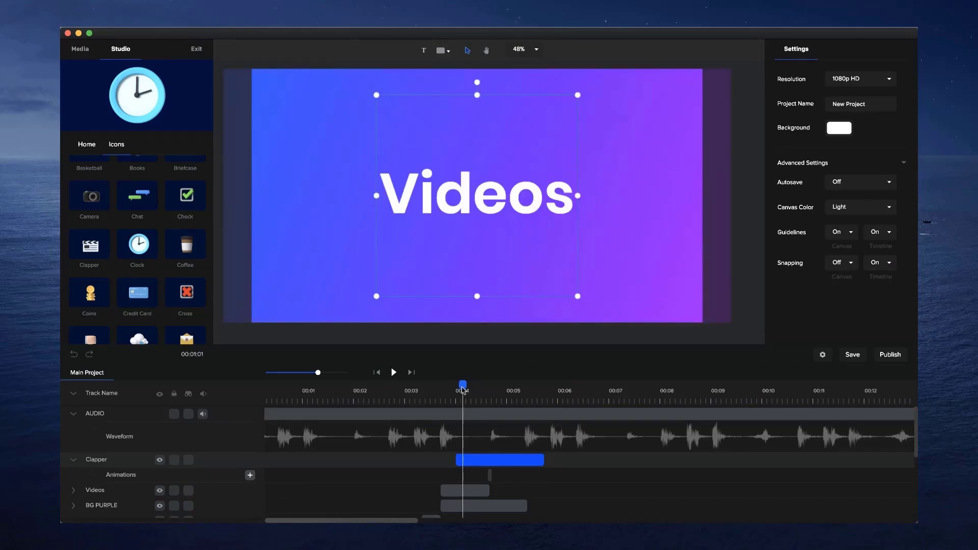
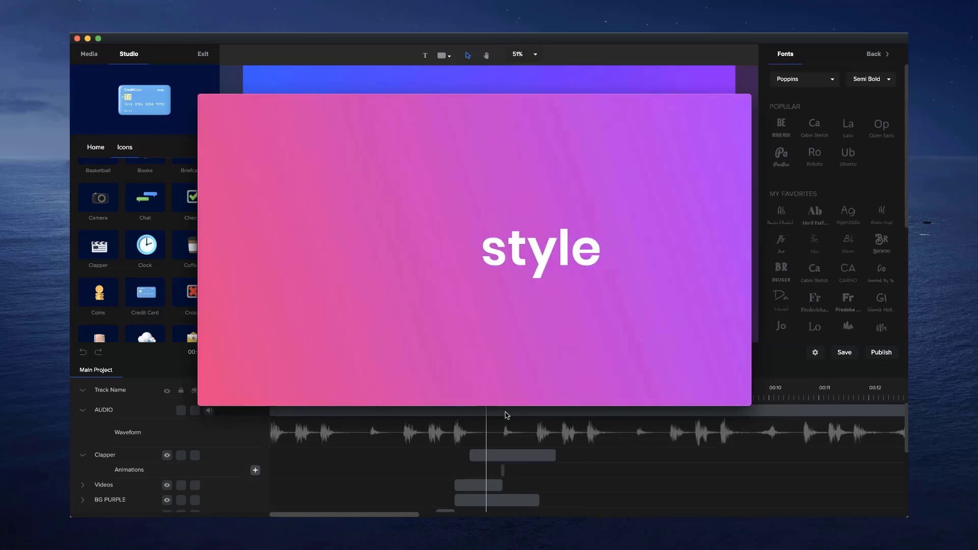
Pause the reference video preview.mp4, scrub back through it to study the sequence, and return to the project
mouse_move(503, 389)
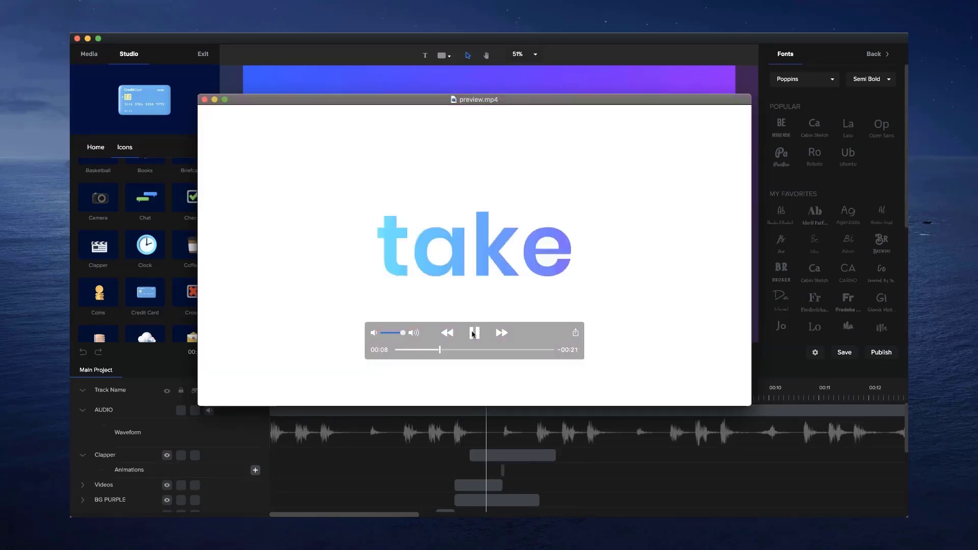
left_click(476, 336)
left_click_drag(438, 353, 429, 351)
mouse_move(428, 351)
left_mouse_down()
mouse_move(439, 353)
mouse_move(426, 352)
left_mouse_up()
left_click(571, 434)
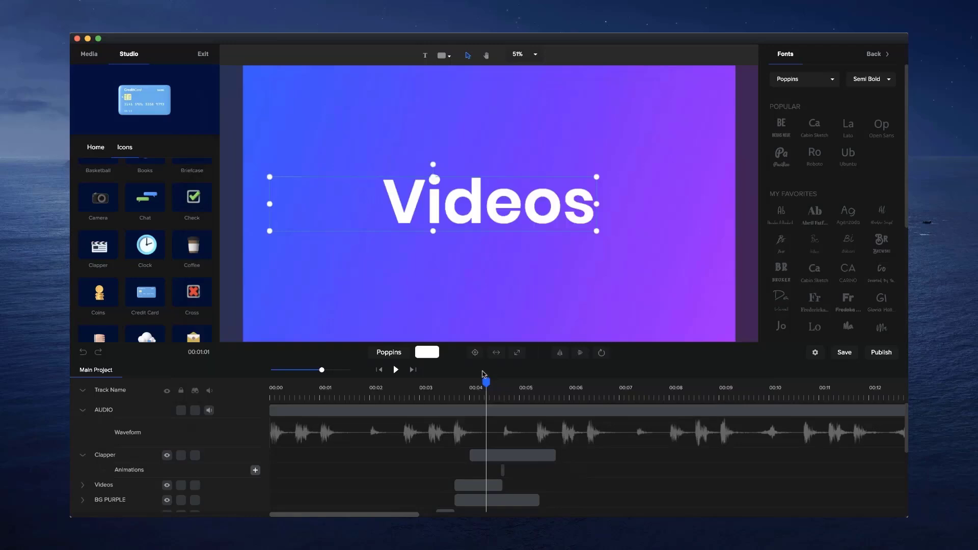
Enlarge the Hello text near the start of the timeline to a scale of about 174 and center it on the canvas
left_click_drag(488, 379, 280, 375)
left_click(491, 207)
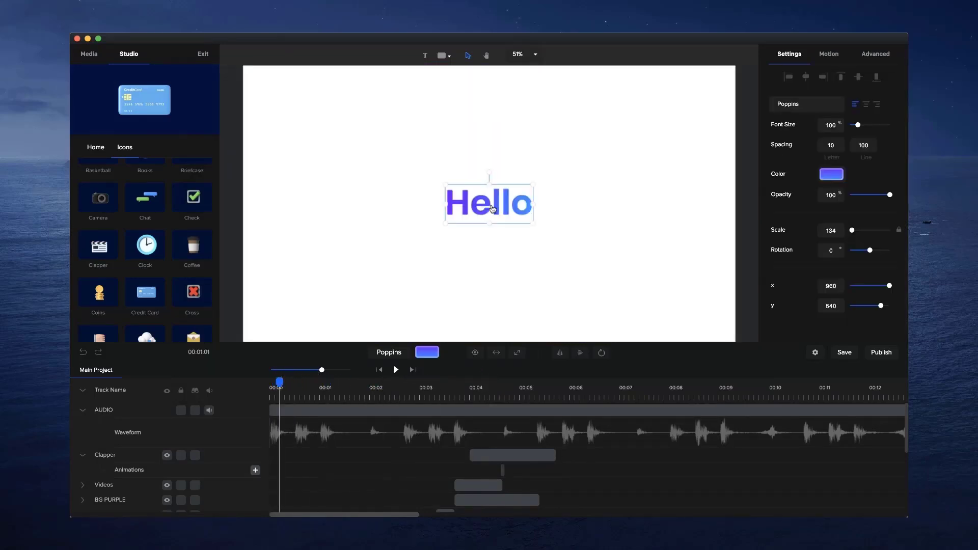
left_click_drag(533, 227, 564, 234)
left_click(475, 353)
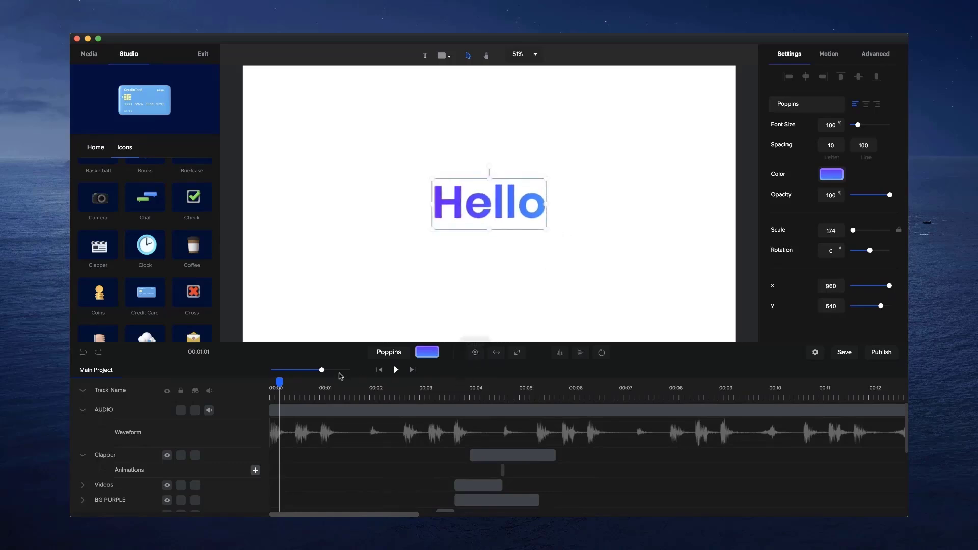
Trim the Clapper and BG PURPLE clips so that both end at the start of the beat shortly after 00:05
left_click_drag(283, 382, 320, 383)
left_click(440, 383)
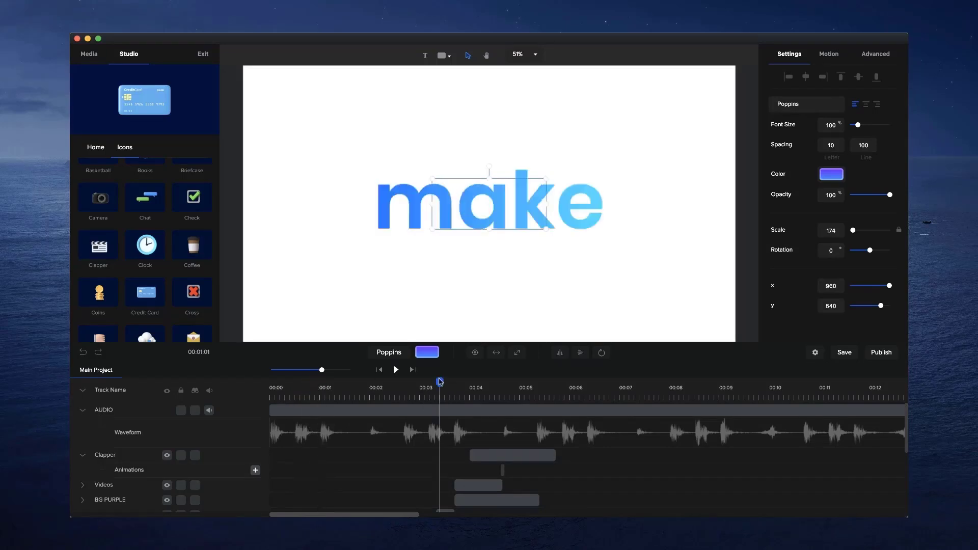
left_click_drag(440, 383, 536, 383)
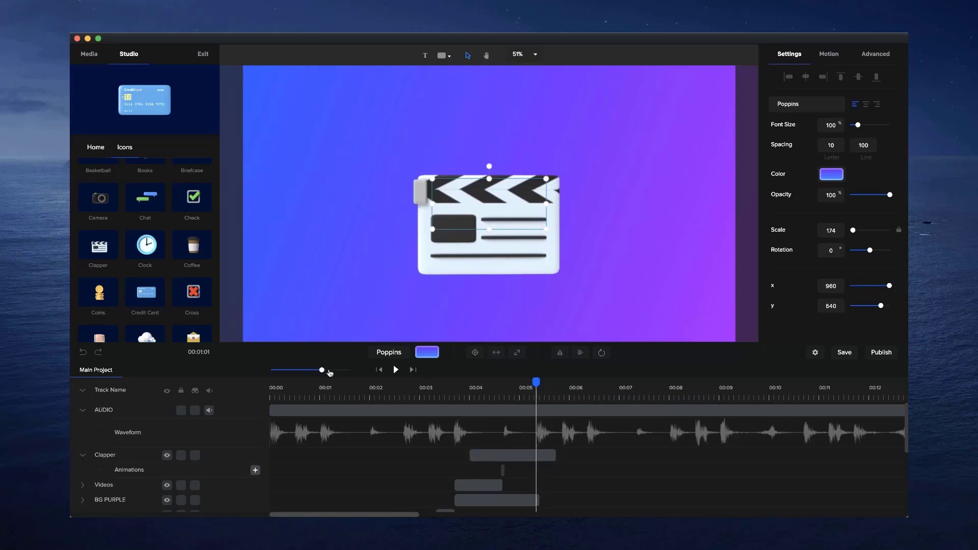
left_click_drag(327, 371, 340, 371)
left_click(589, 454)
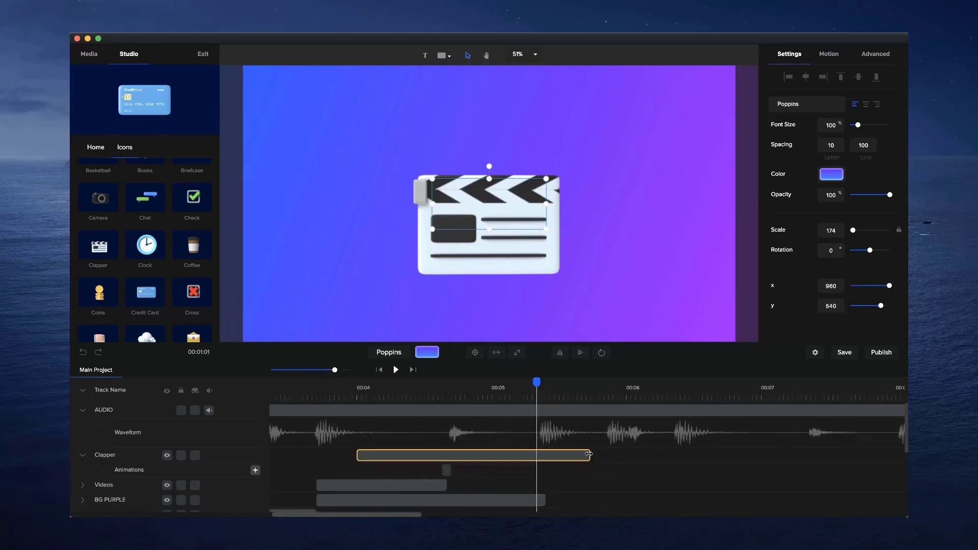
left_click_drag(563, 454, 545, 454)
left_click_drag(542, 383, 542, 384)
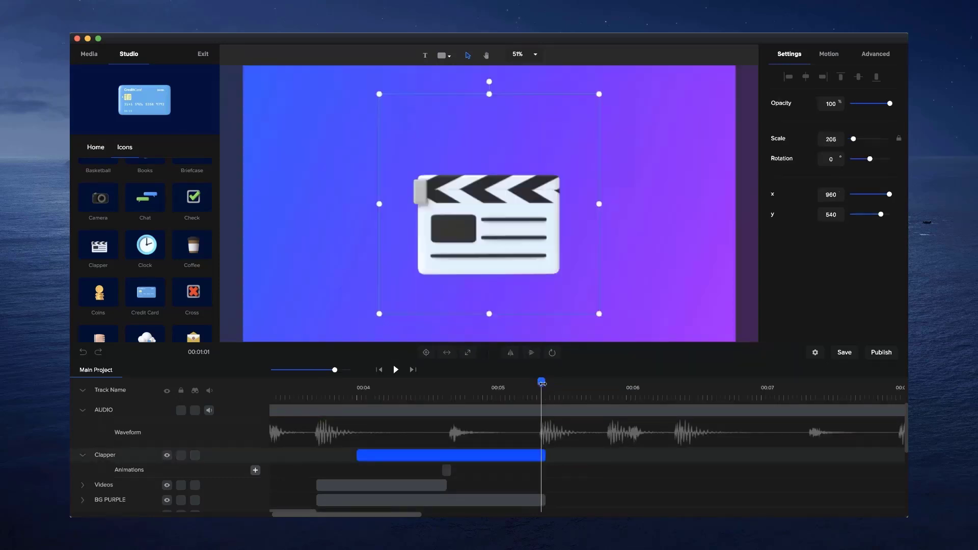
left_click_drag(336, 370, 350, 370)
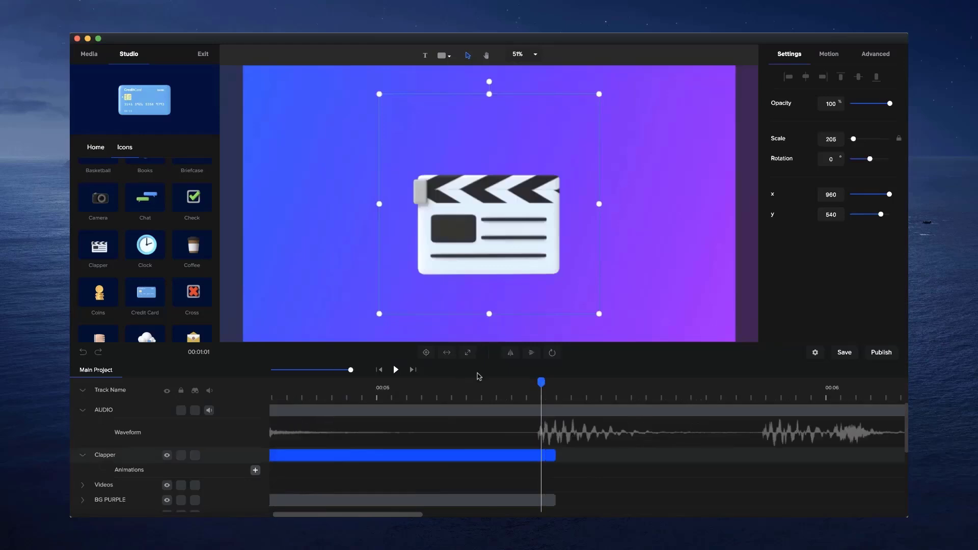
left_click_drag(555, 455, 543, 454)
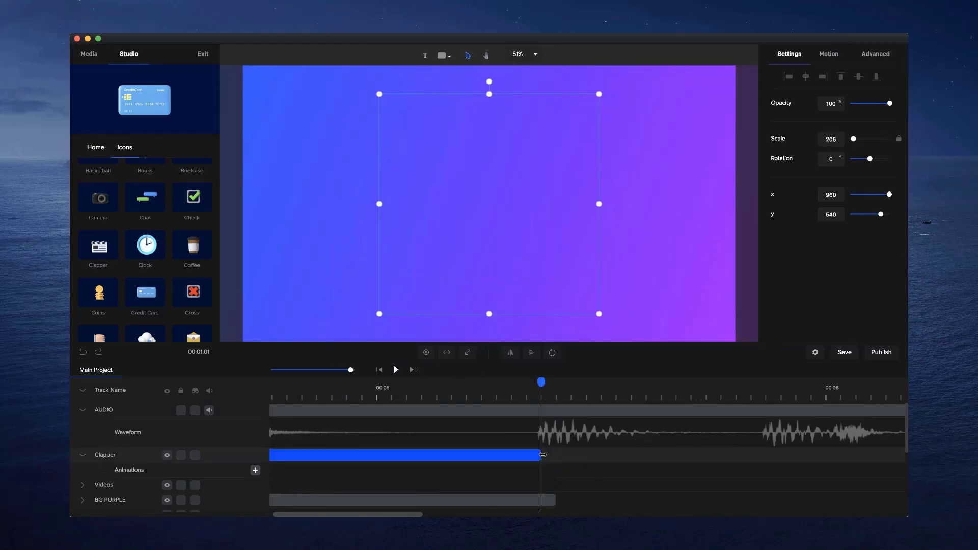
left_click_drag(555, 499, 541, 499)
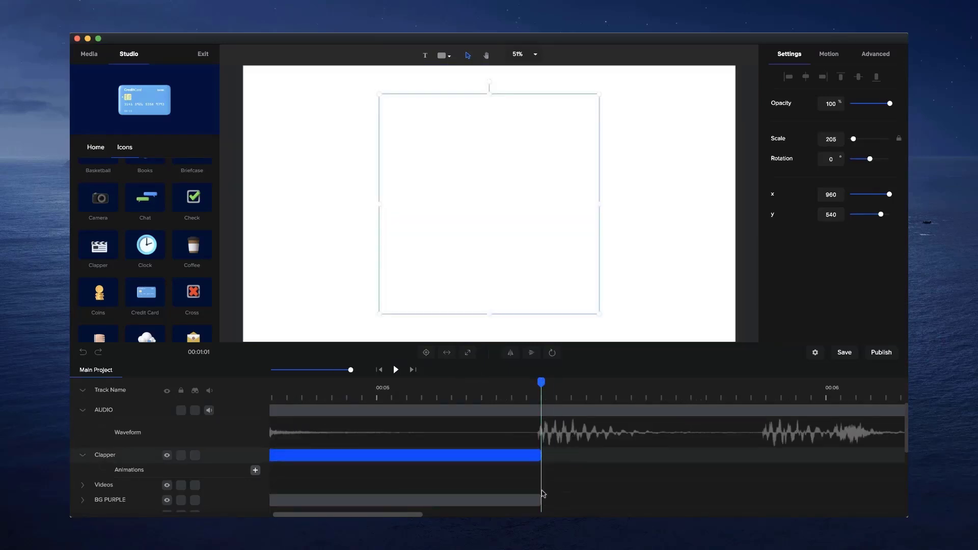
Collapse the Clapper track and select the Clapper, Videos, BG PURPLE and both make clips together in the timeline
left_click(83, 456)
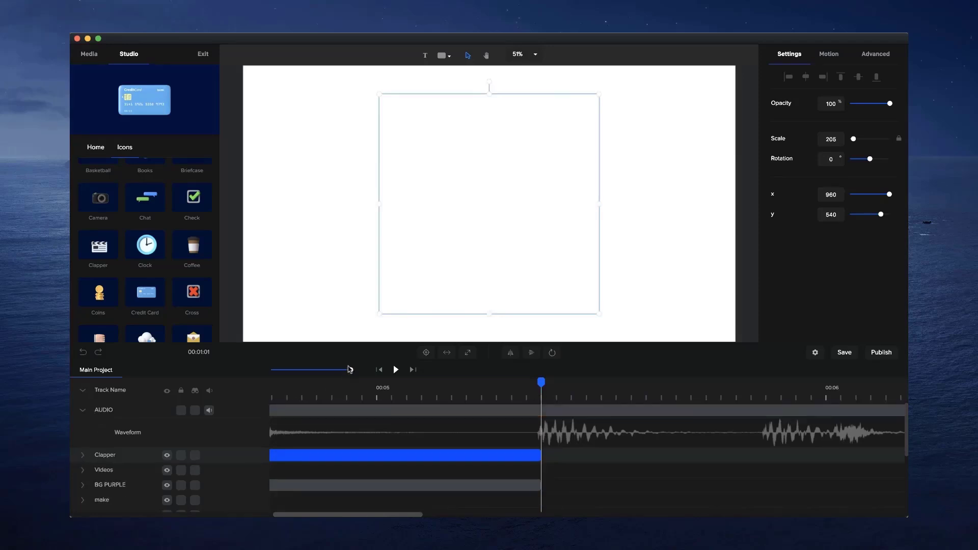
left_click_drag(350, 369, 325, 368)
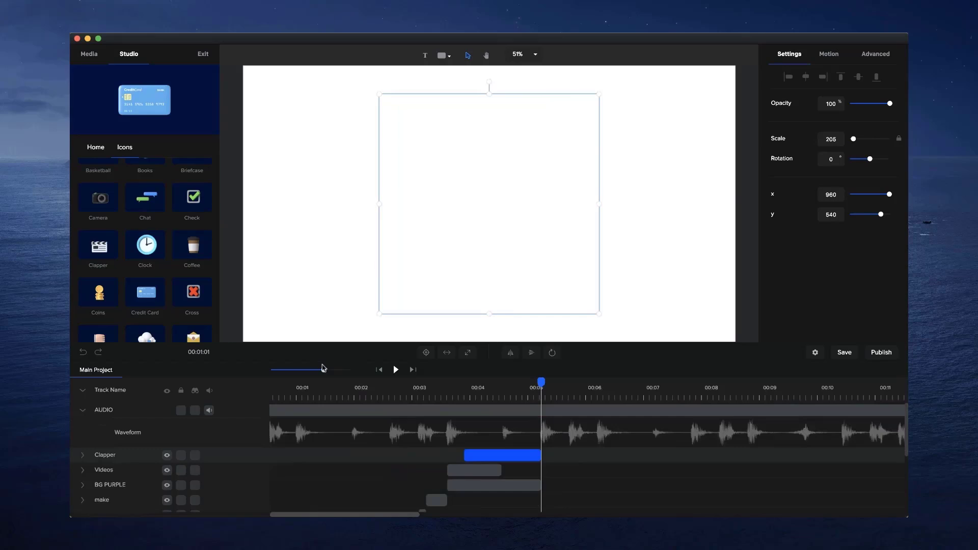
scroll(428, 512, "down", 3)
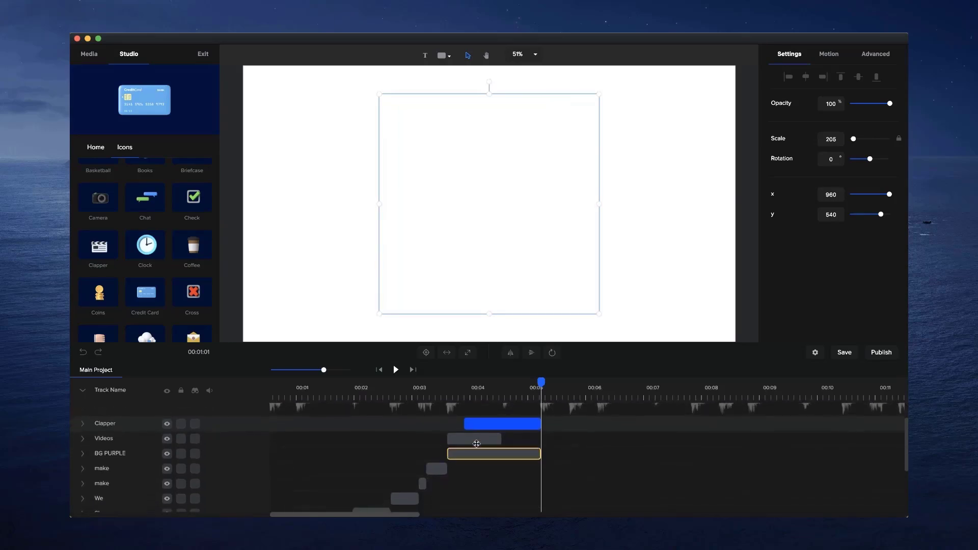
left_click(478, 439, "shift")
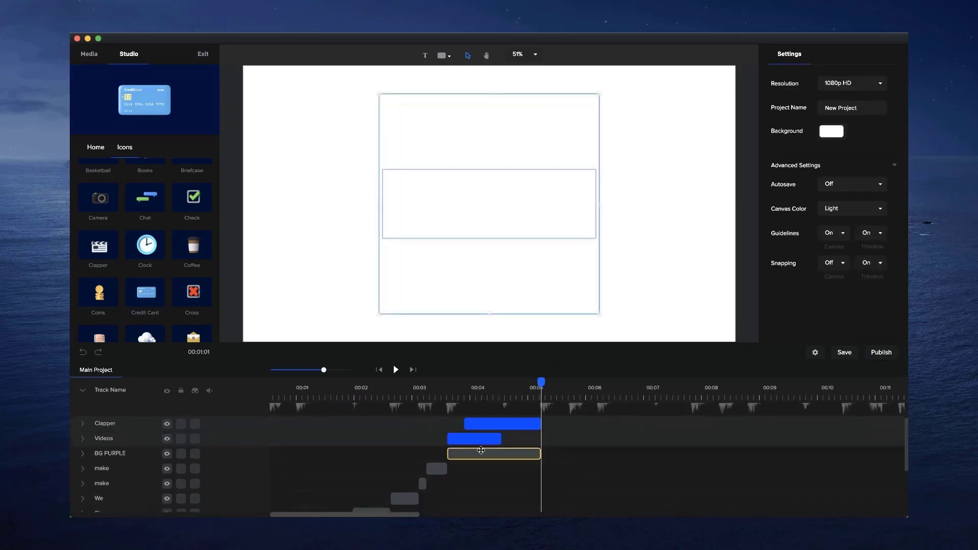
left_click(481, 454, "shift")
left_click(441, 470, "shift")
left_click(422, 484, "shift")
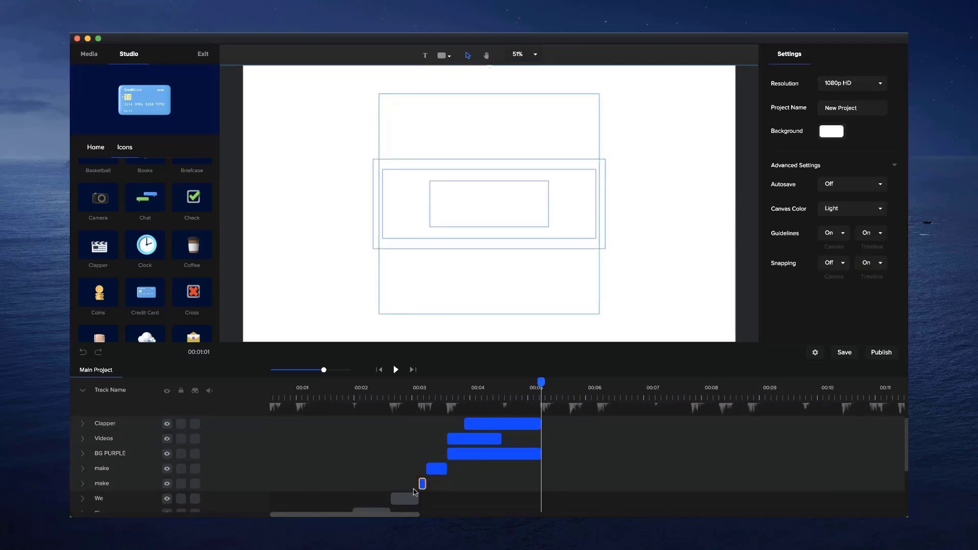
Group all the visual layers from Clapper down to the first We, leaving Hello and the audio out
left_click(405, 499, "shift")
scroll(408, 497, "down", 1)
scroll(407, 496, "down", 3)
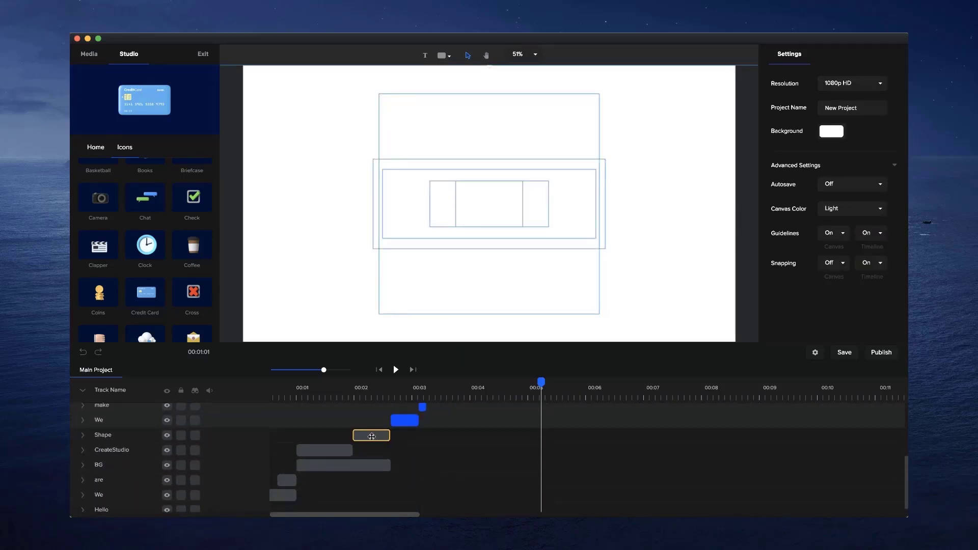
left_click(381, 435, "shift")
left_click(338, 449, "shift")
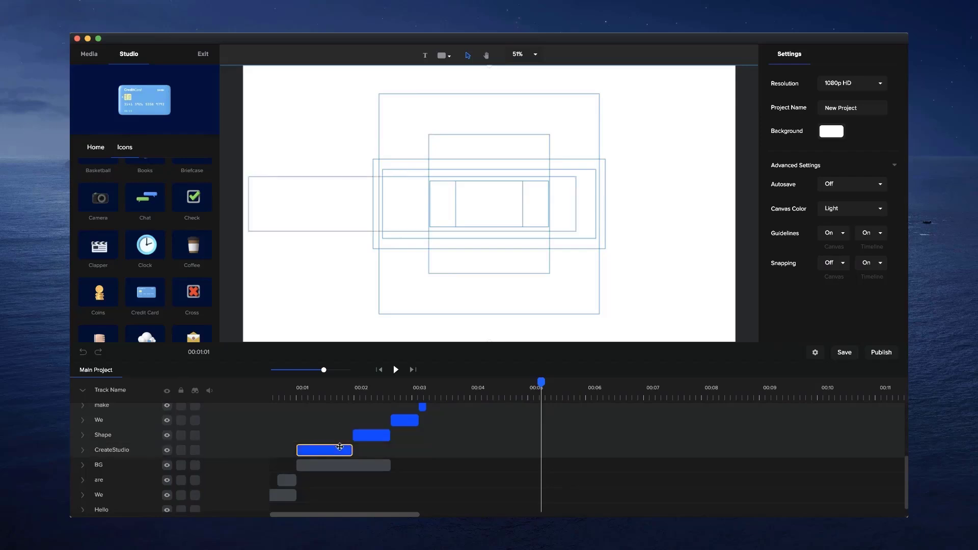
left_click(334, 464, "shift")
left_click(287, 480, "shift")
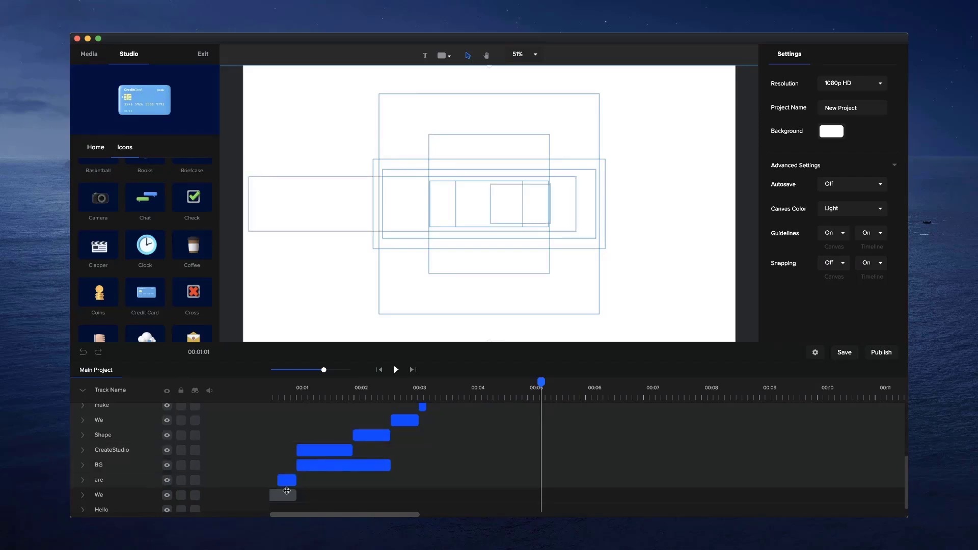
left_click(285, 494, "shift")
scroll(286, 495, "down", 1)
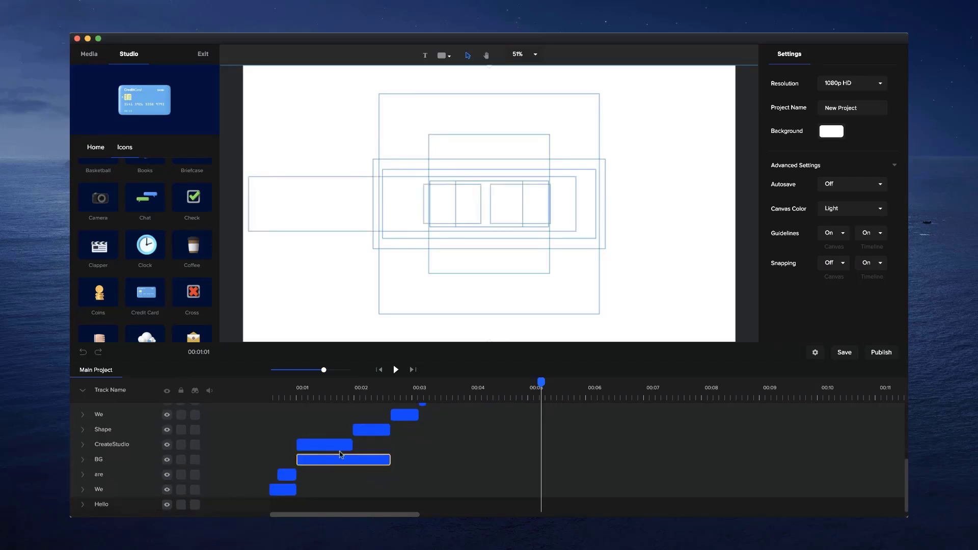
scroll(299, 503, "left", 2)
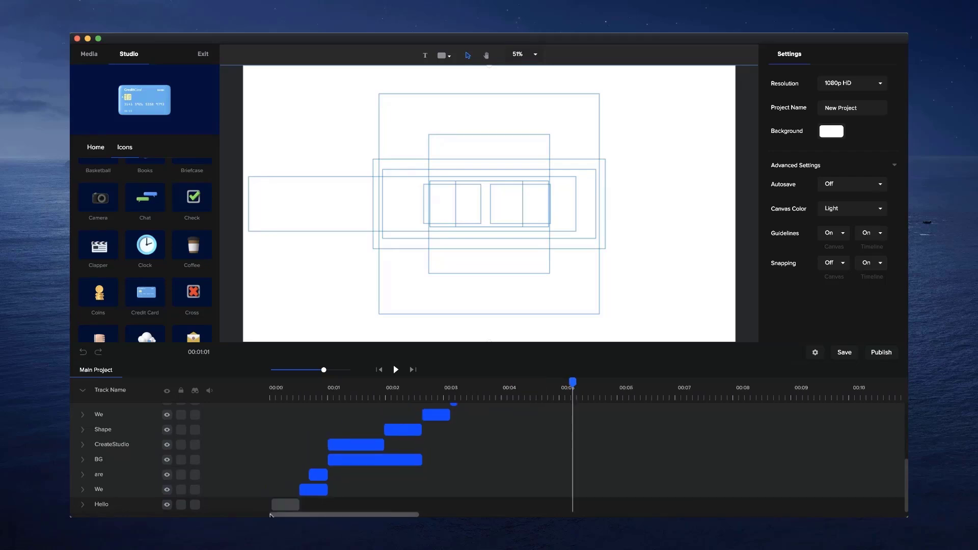
left_click(285, 505, "shift")
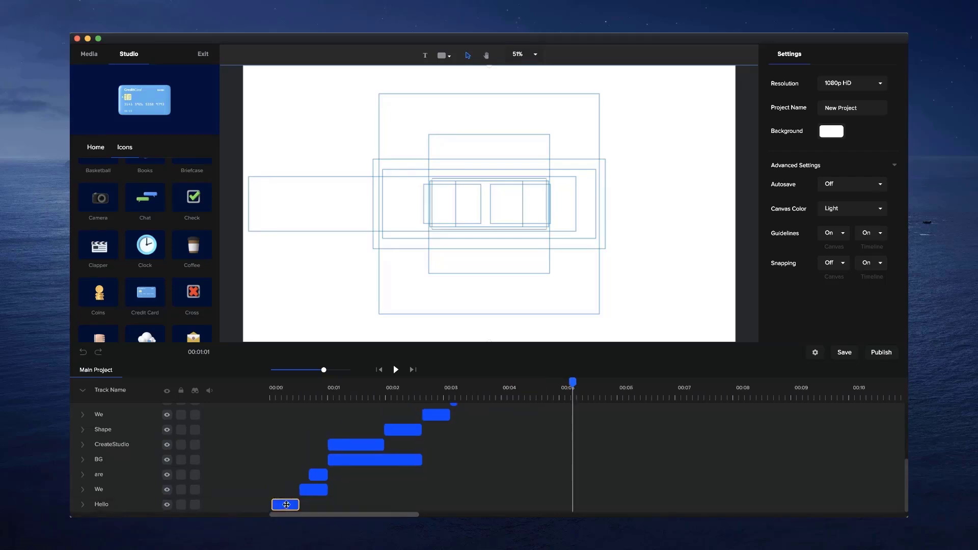
right_click(286, 505)
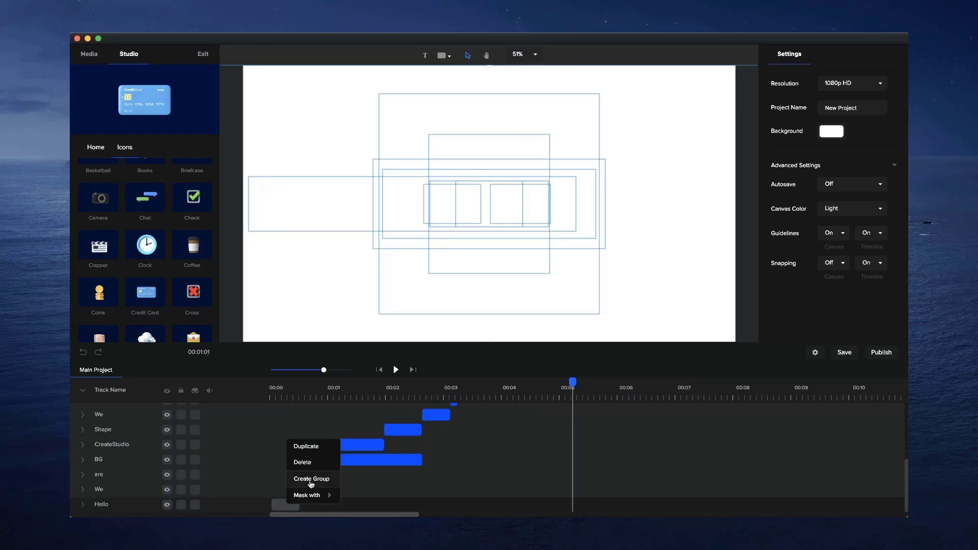
left_click(312, 480)
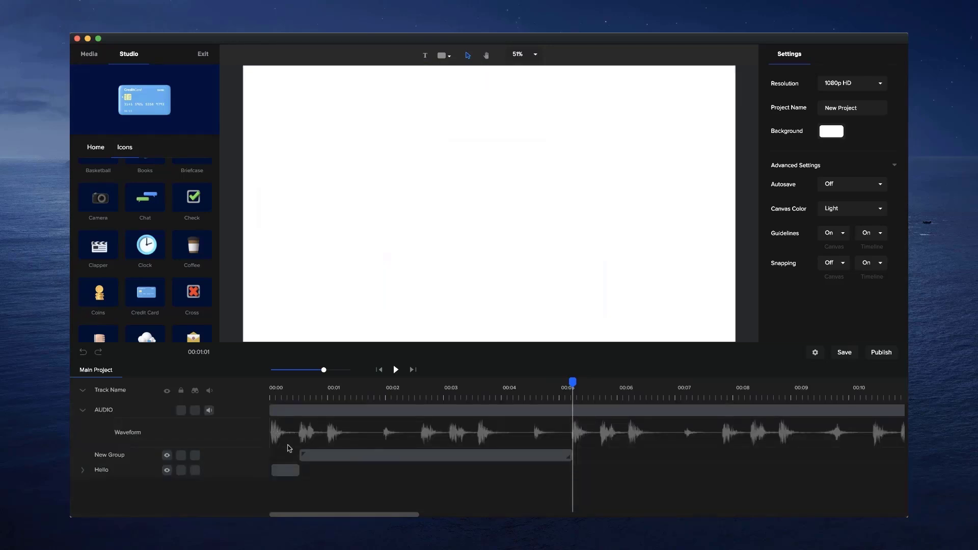
Open the new group, look through the layers inside it, and return to the main project timeline
left_click(448, 395)
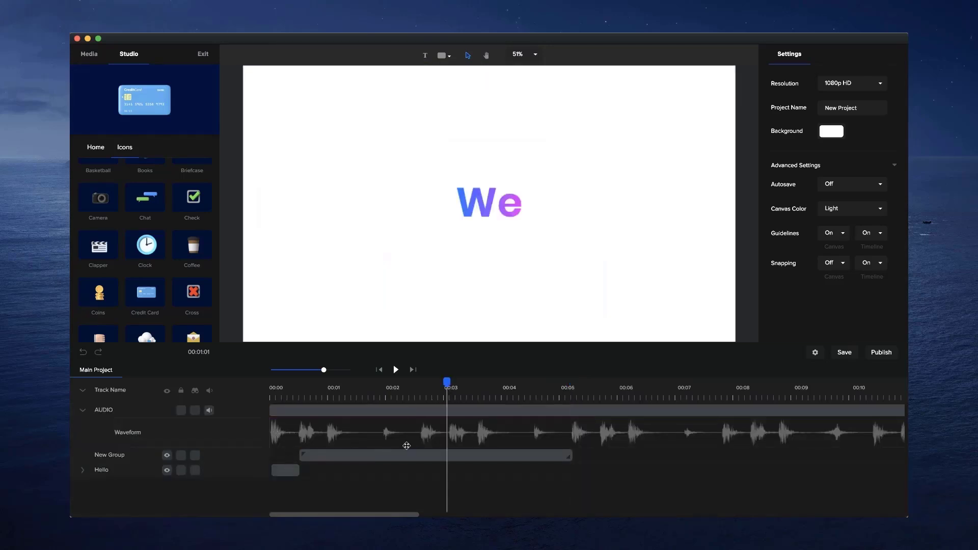
left_click(391, 455)
double_click(303, 456)
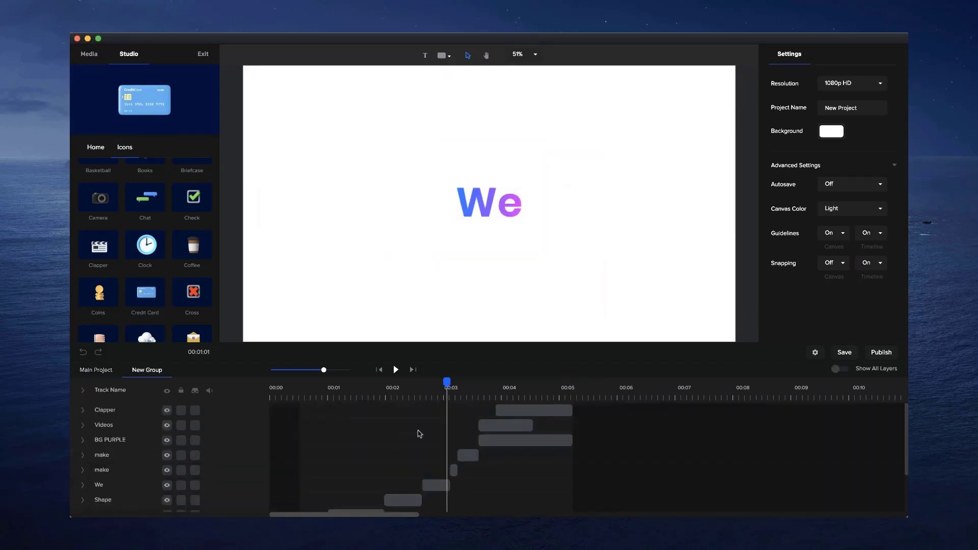
scroll(420, 434, "down", 3)
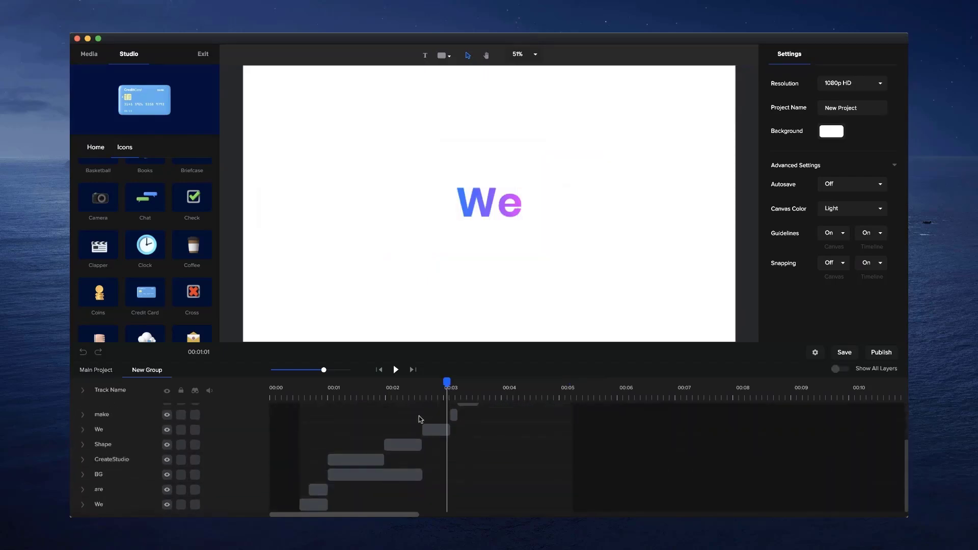
scroll(372, 484, "up", 3)
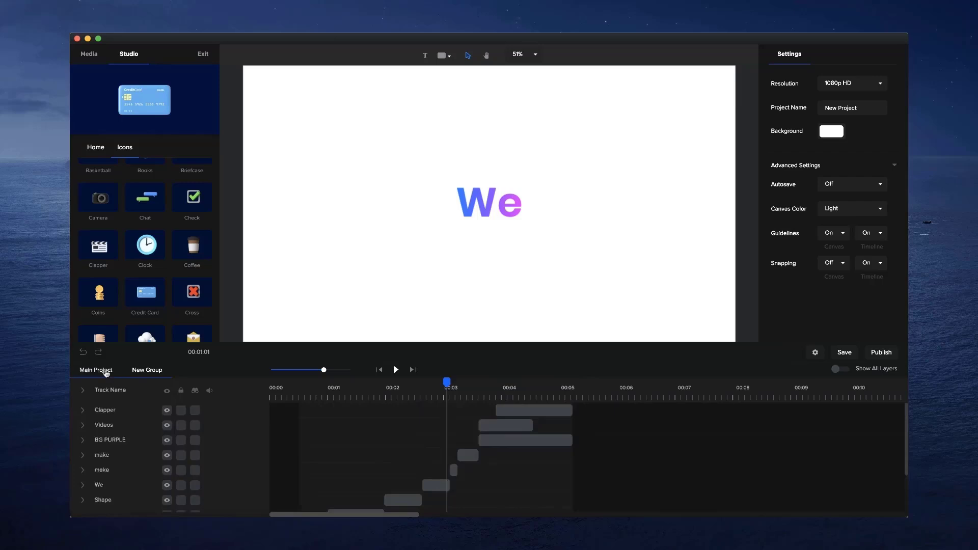
left_click(96, 370)
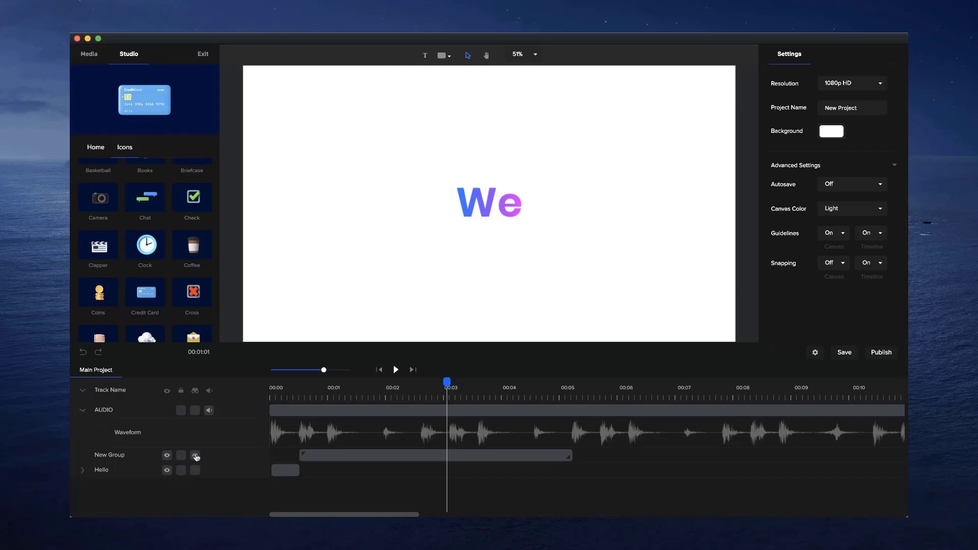
Lock the New Group and Hello tracks and hide both from the timeline, leaving only the audio track listed
left_click(196, 456)
left_click(196, 471)
left_click(181, 457)
left_click(182, 471)
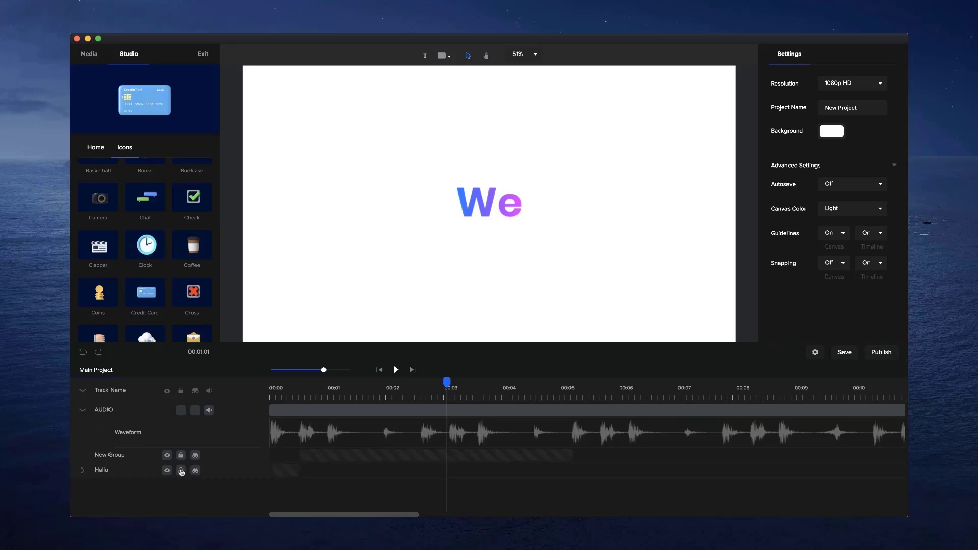
left_click(196, 391)
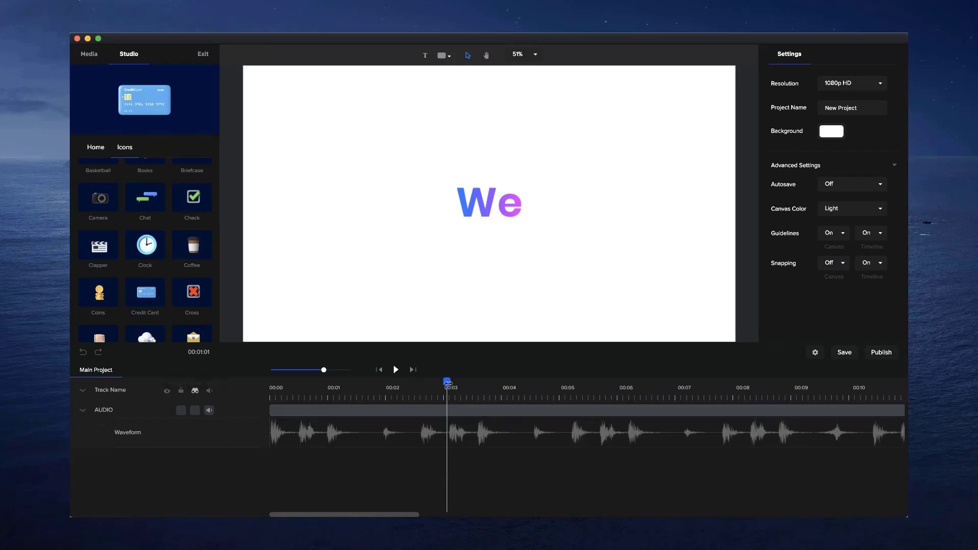
Add a text layer starting at the waveform peak just after the 5-second mark
left_click_drag(446, 381, 424, 393)
left_click_drag(424, 384, 436, 383)
left_click_drag(436, 381, 573, 382)
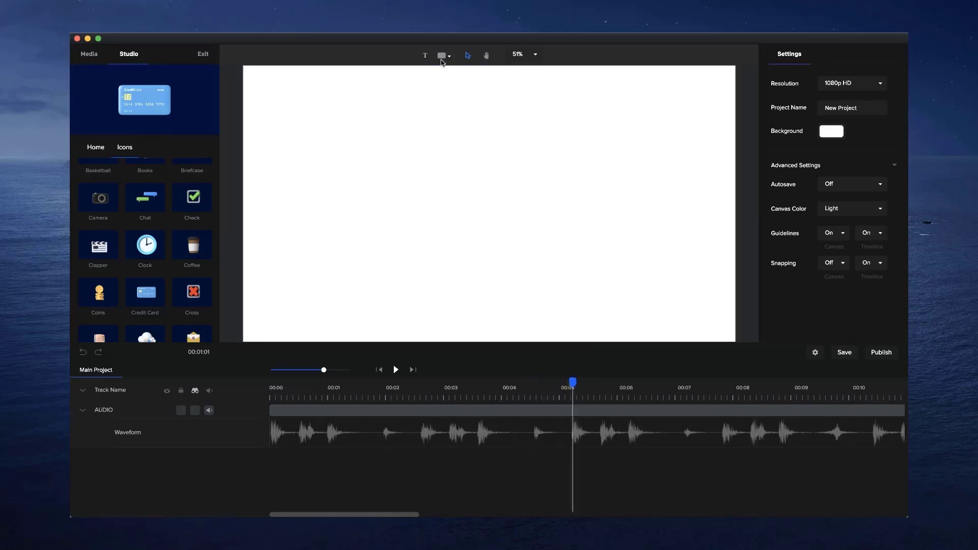
left_click(427, 56)
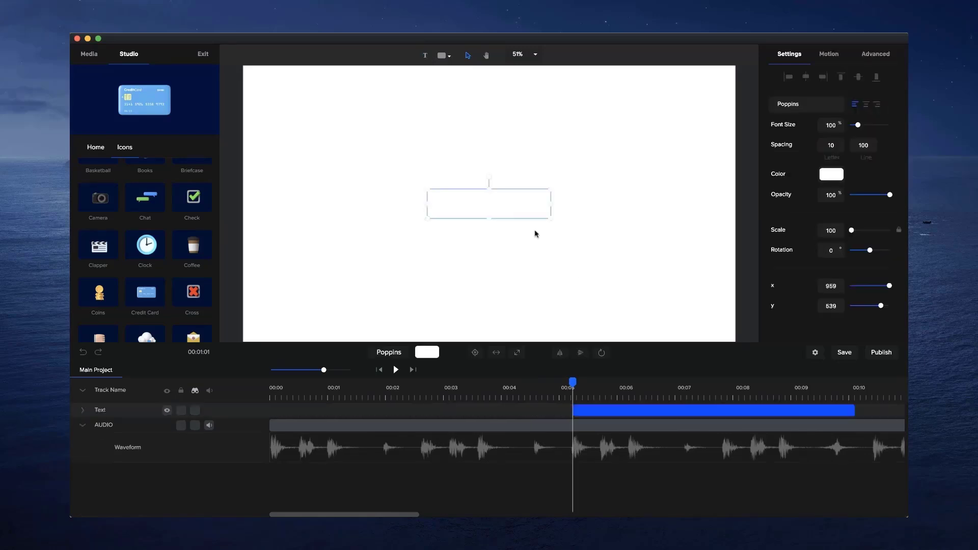
Give the text a linear gradient fill running from blue to purple #A500FF
left_click(430, 355)
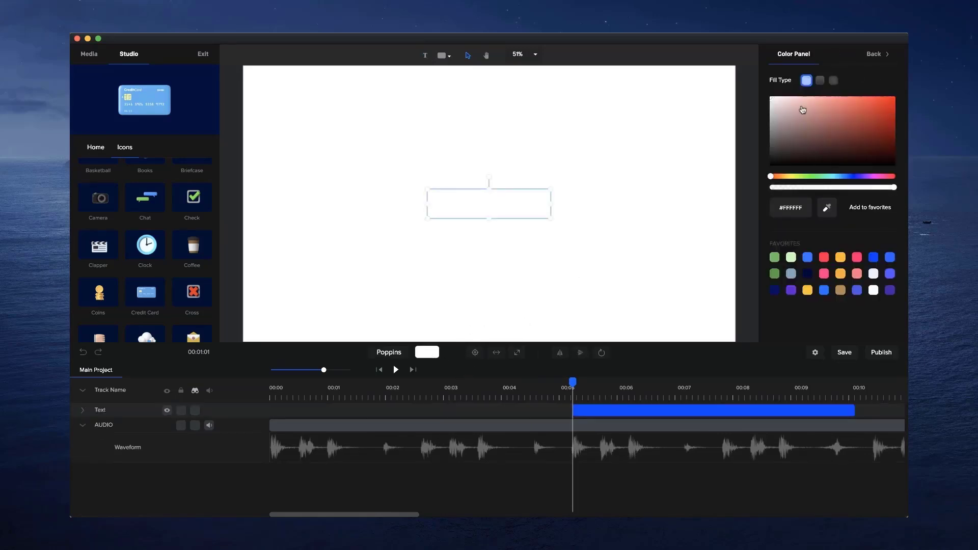
left_click(820, 80)
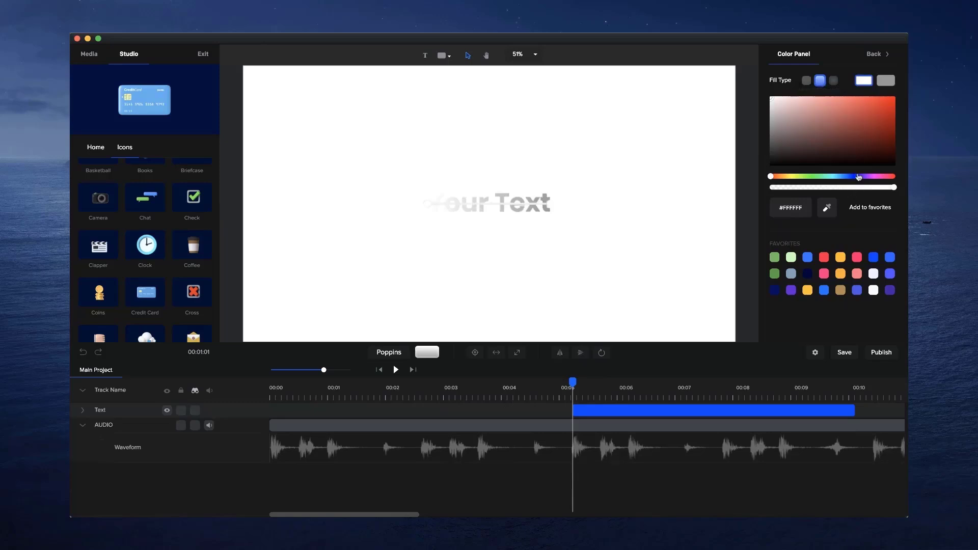
left_click_drag(856, 177, 847, 178)
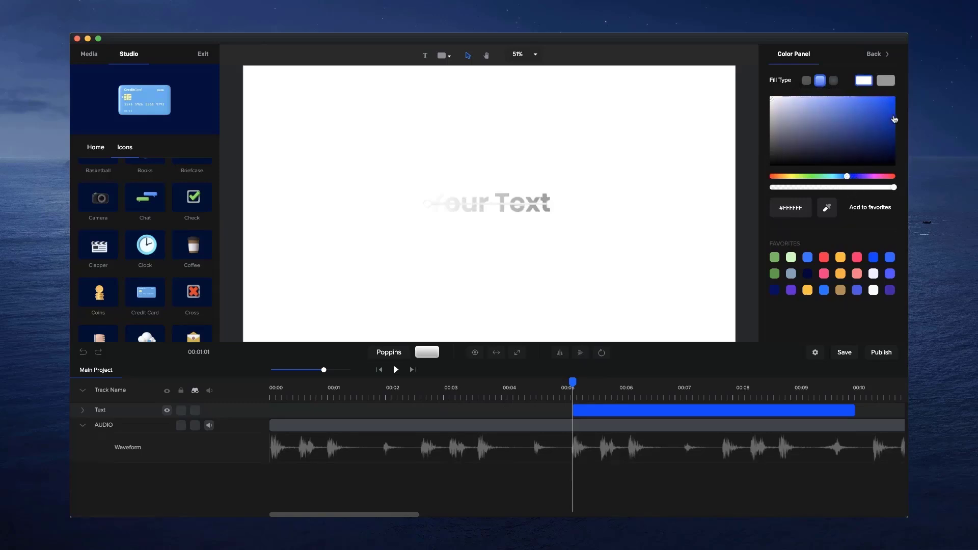
left_click_drag(895, 119, 882, 95)
left_click(886, 81)
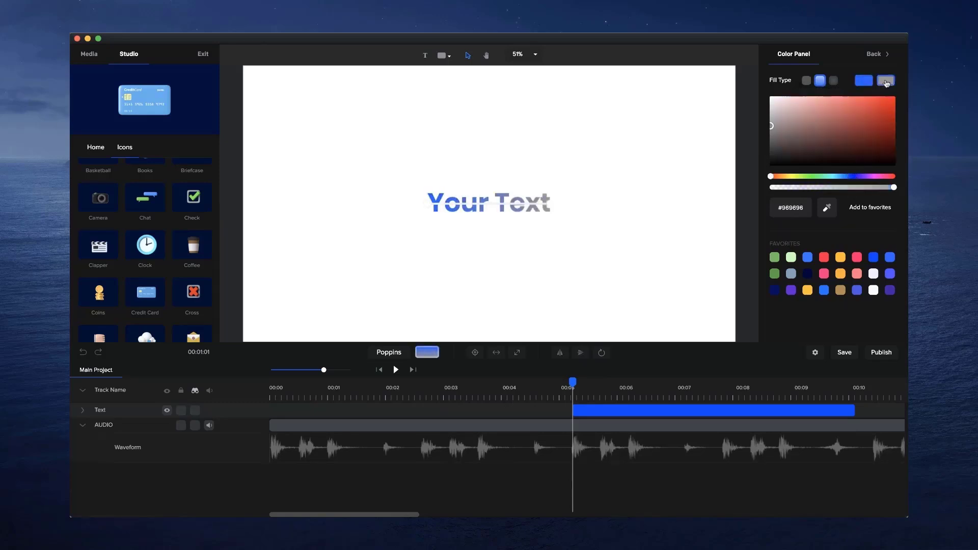
left_click_drag(865, 178, 894, 99)
scroll(496, 230, "up", 5)
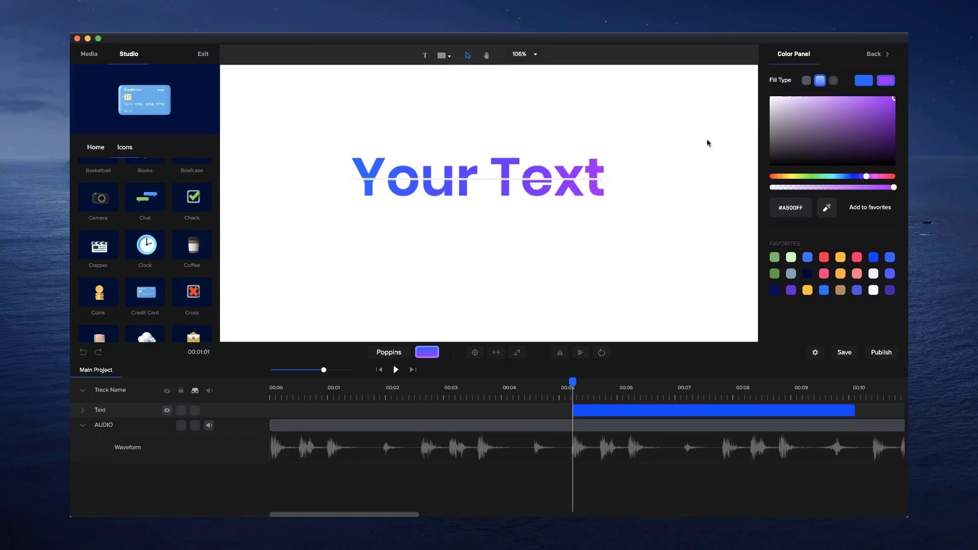
scroll(574, 231, "down", 5)
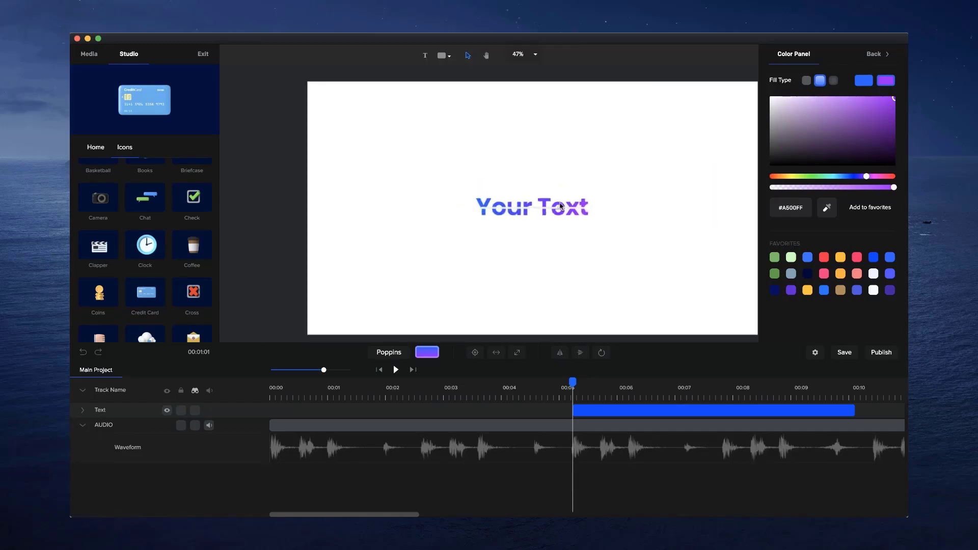
Change the placeholder text to "With" and set its font size to 150%
left_click(560, 206)
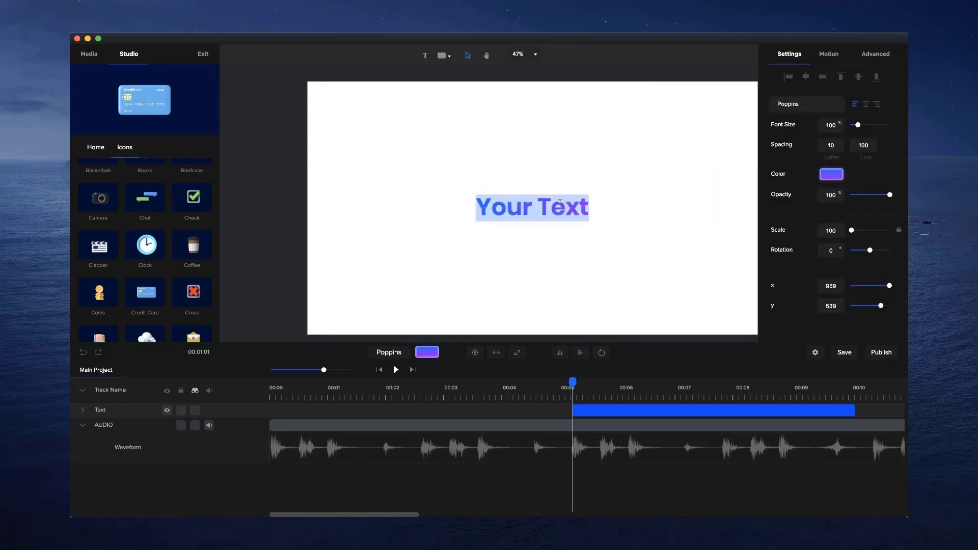
type("With")
left_click(565, 233)
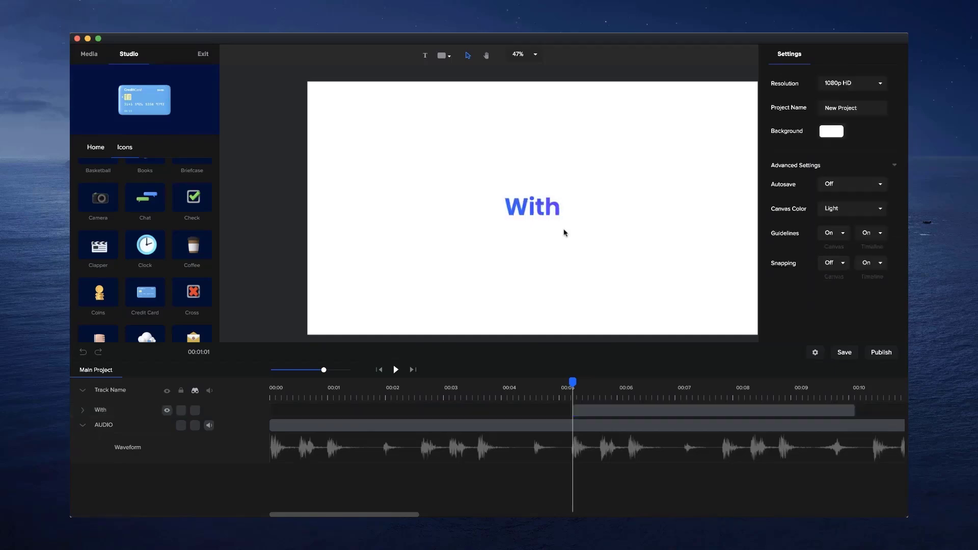
left_click(559, 215)
left_click_drag(859, 126, 865, 125)
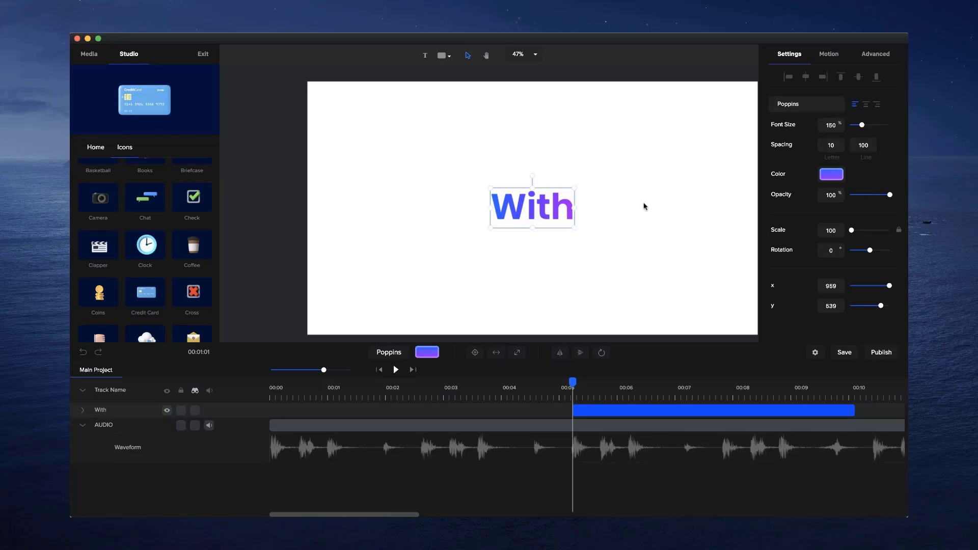
Trim the end of the With clip back to the next waveform peak in the audio
key("h")
left_click_drag(569, 115, 515, 110)
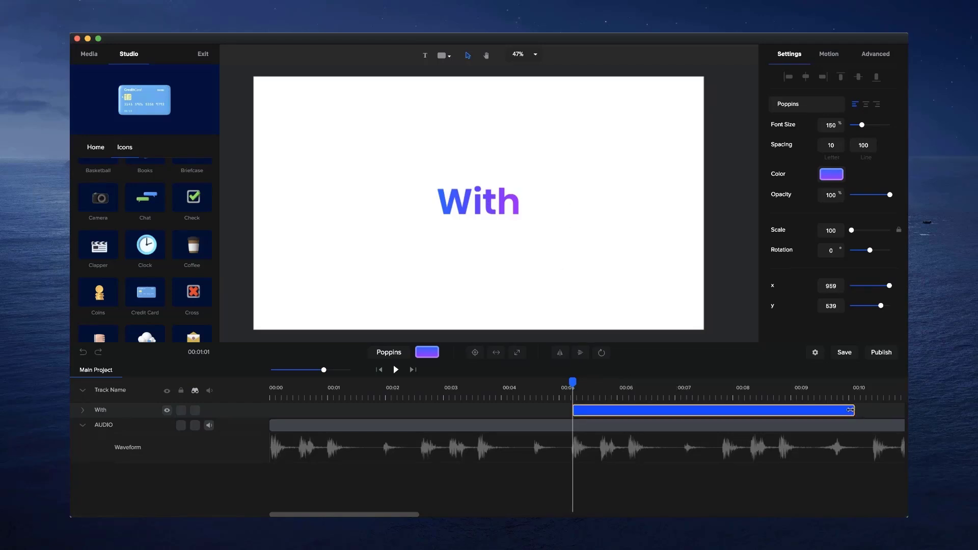
left_click_drag(854, 410, 599, 409)
left_click(586, 399)
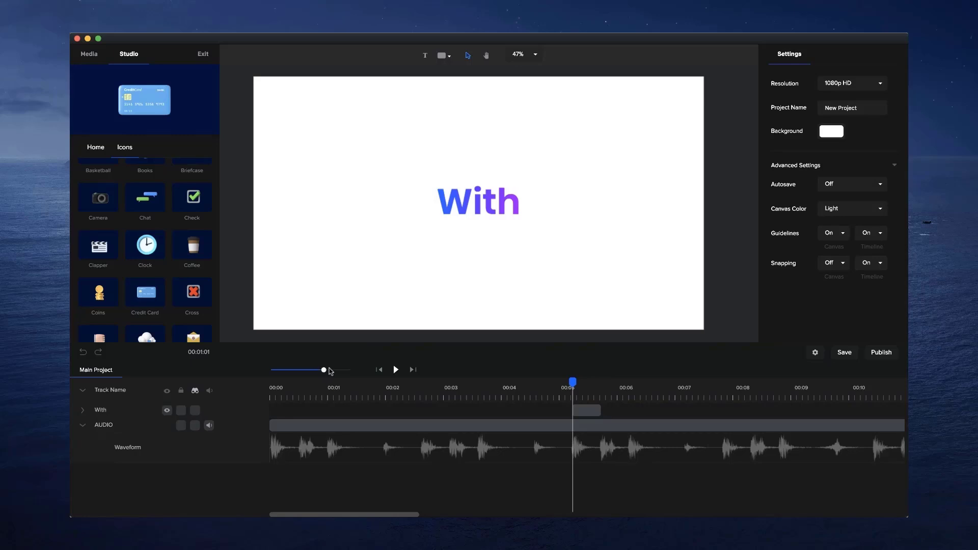
Duplicate the With clip and place the copy directly after the original, starting at the next waveform peak
left_click_drag(330, 371, 348, 371)
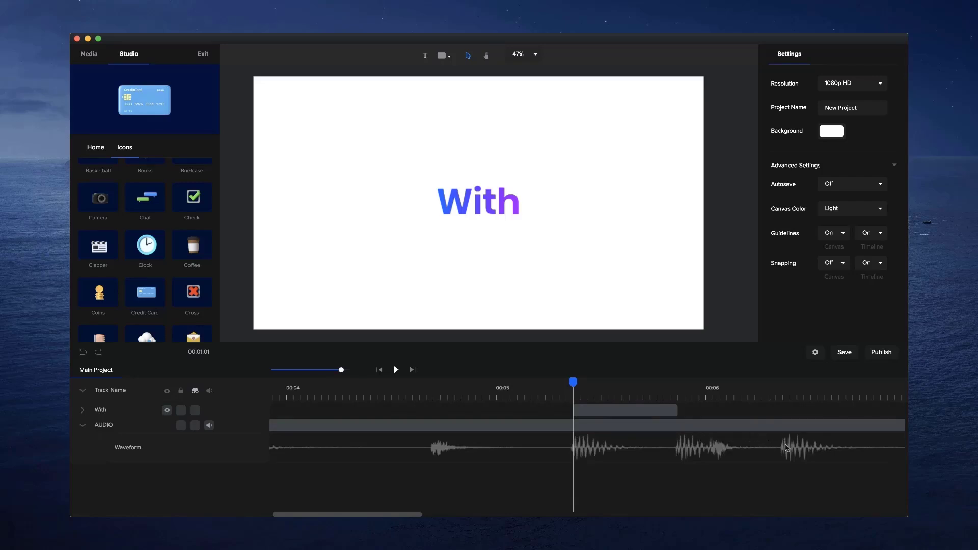
left_click(667, 412)
left_click(661, 412)
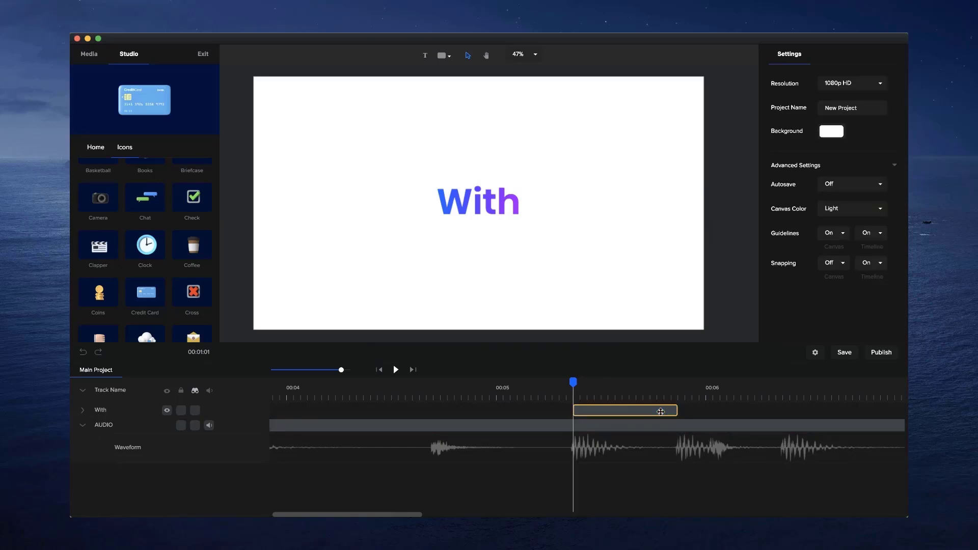
left_click(651, 411)
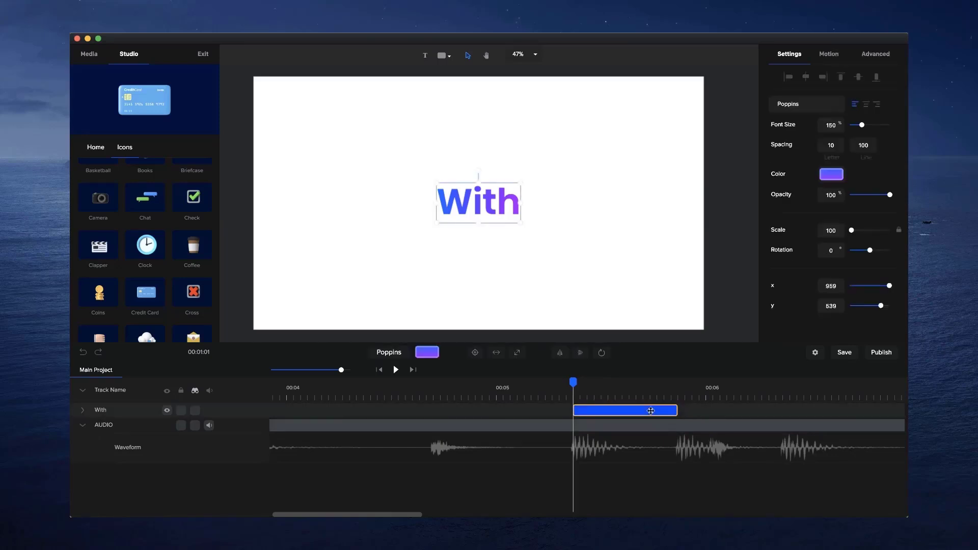
key("super+d")
left_click_drag(631, 410, 730, 406)
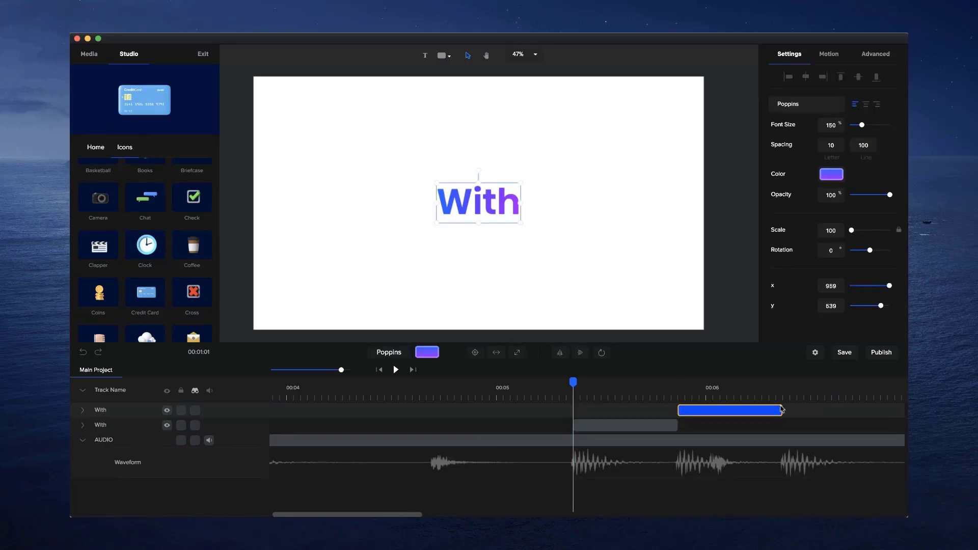
Duplicate the second With clip, trim the lower copy to end at 00:06 and the upper copy to start there
key("super+d")
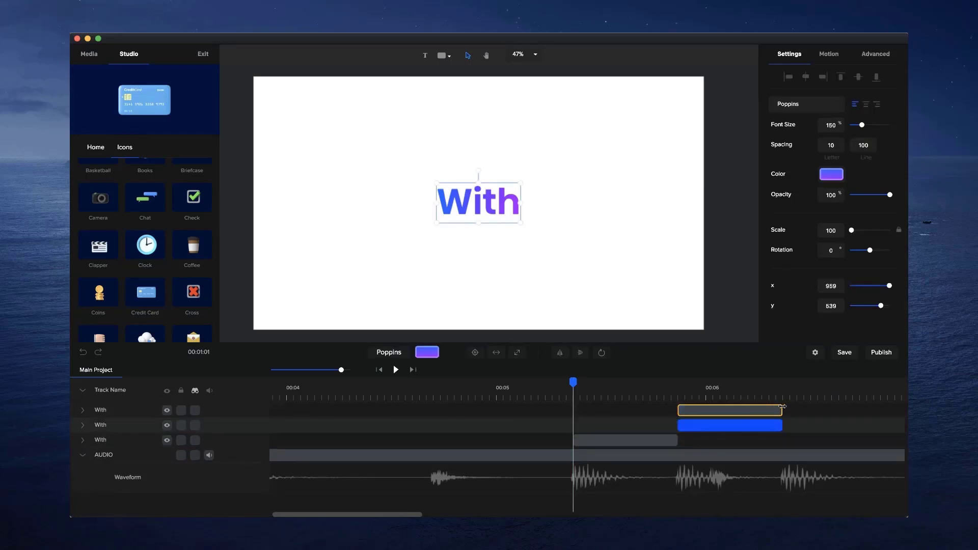
left_click_drag(782, 426, 707, 410)
left_click(692, 387)
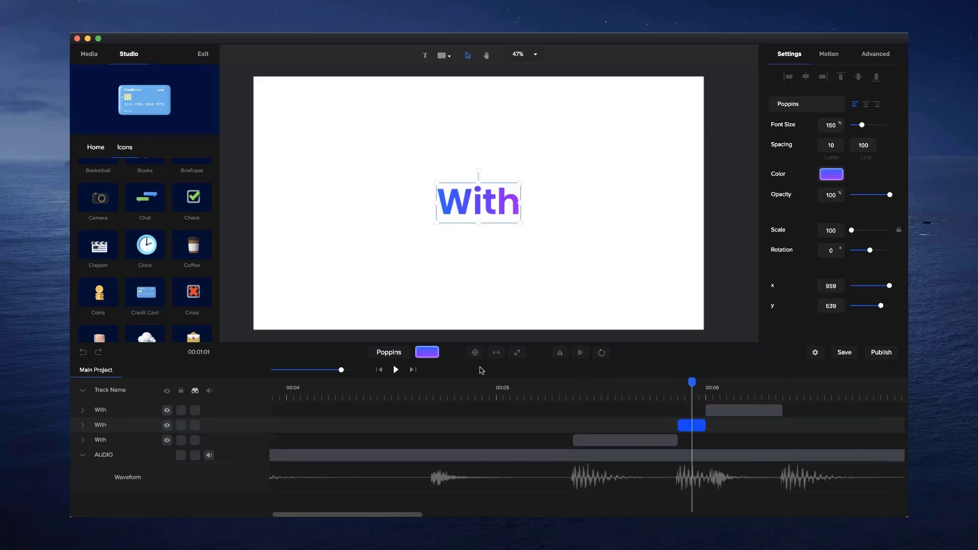
left_click_drag(341, 370, 351, 370)
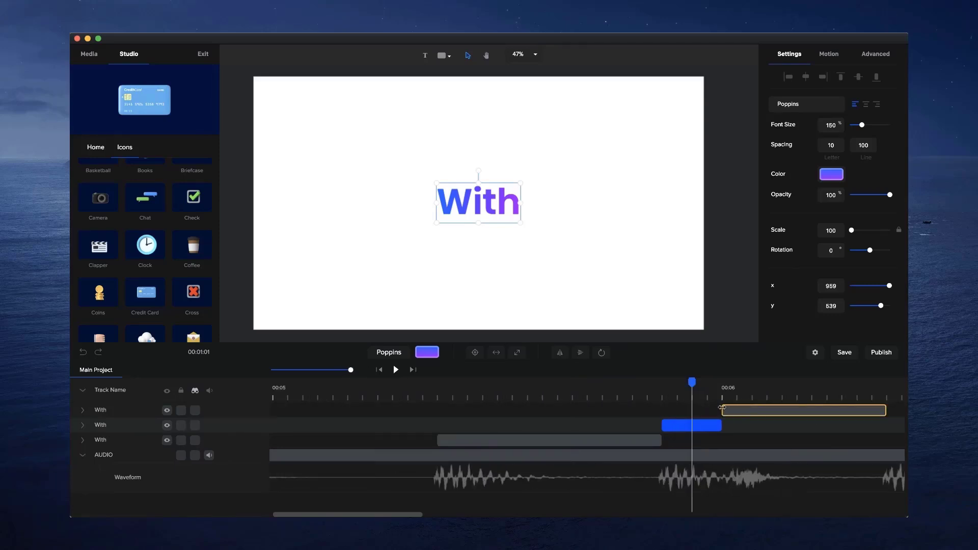
Shift the boundary between the second and third With clips slightly past 00:06 and change the second clip's text to "the"
left_click_drag(722, 407, 736, 426)
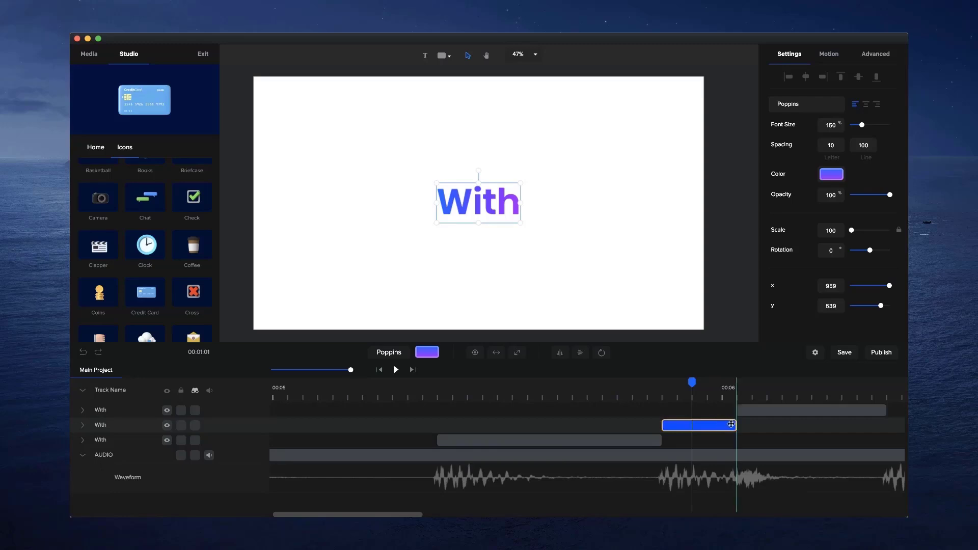
left_click(688, 399)
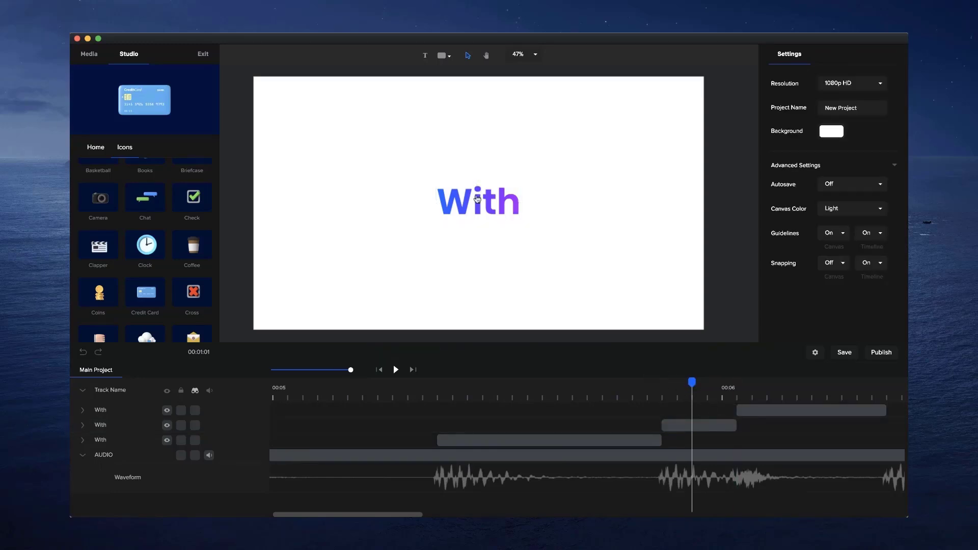
double_click(501, 204)
type("the")
left_click(511, 223)
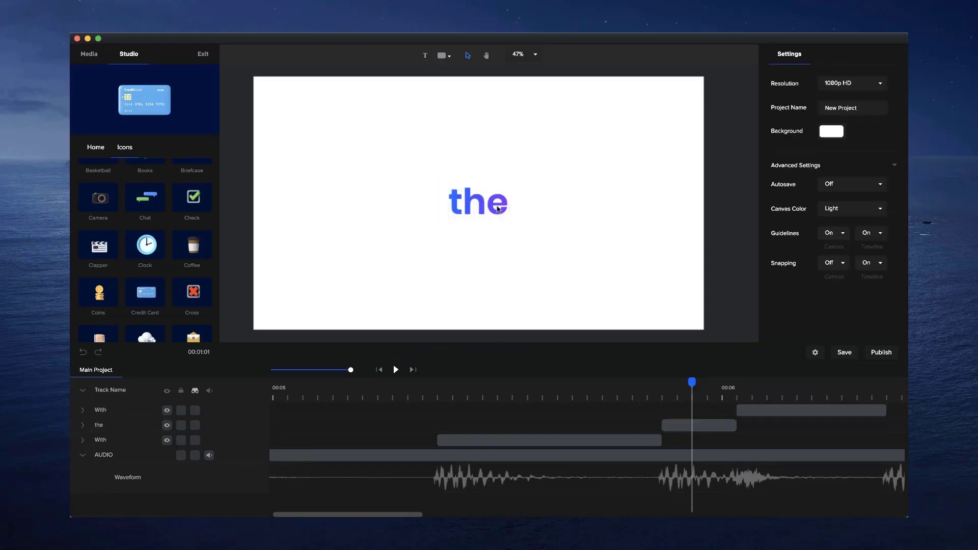
Change the end colour of the "the" text's gradient to light blue #00DAFF
left_click(490, 205)
left_click(831, 175)
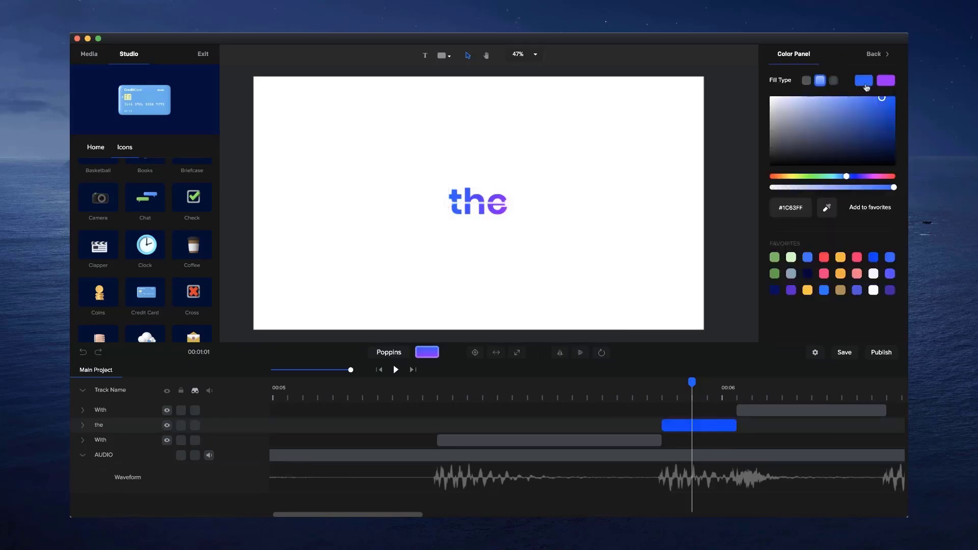
left_click(847, 176)
left_click(886, 80)
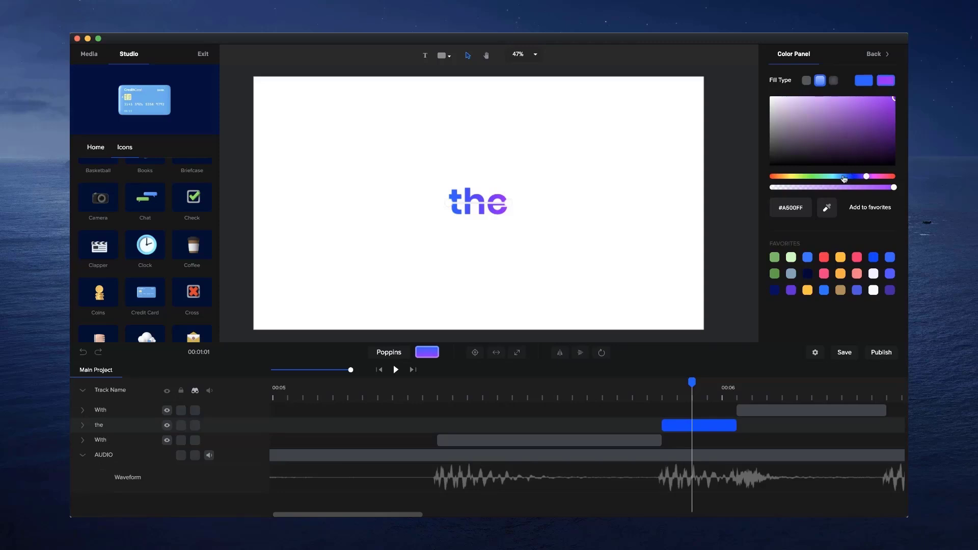
left_click_drag(844, 179, 837, 177)
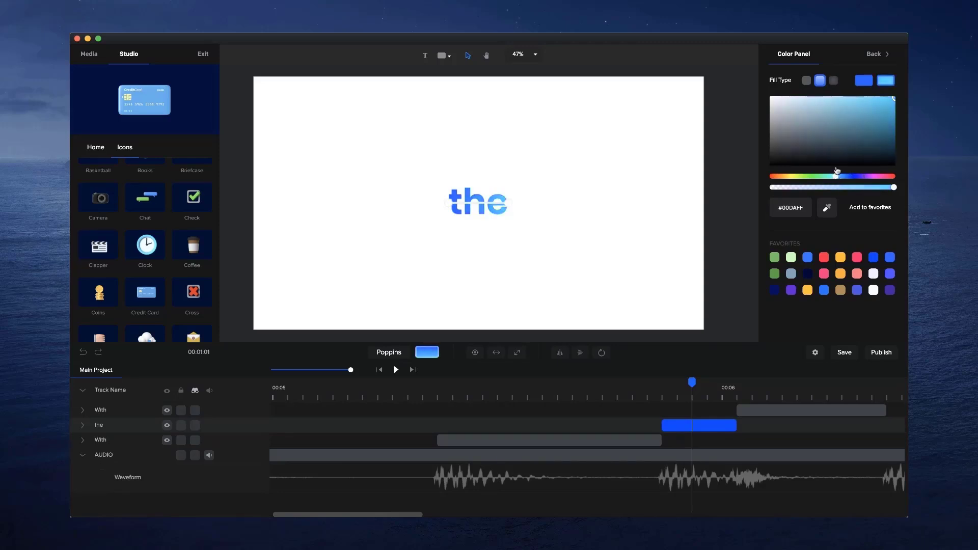
Change the text of the last With clip to "Best" and set its font size to 338%
left_click(775, 391)
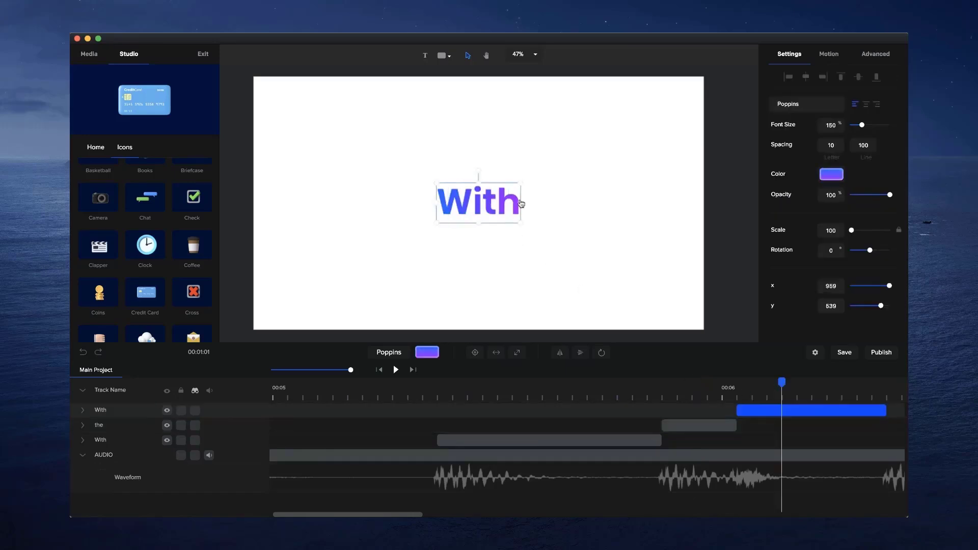
left_click(679, 387)
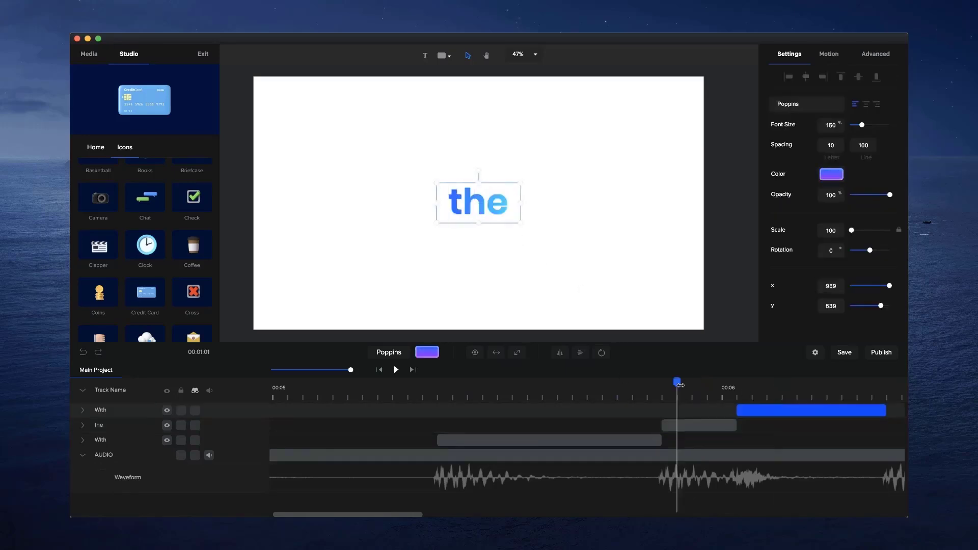
left_click(782, 383)
double_click(484, 199)
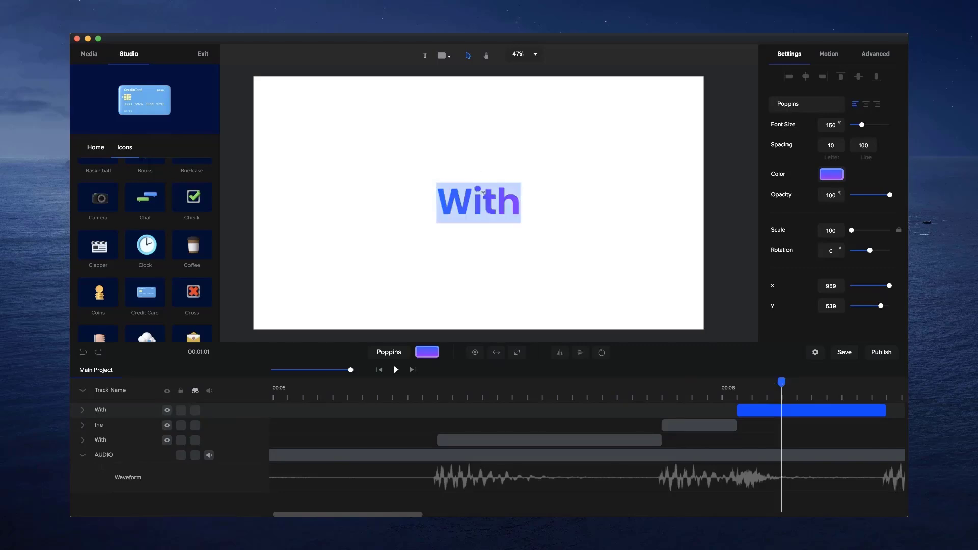
type("Best")
key("Escape")
left_click(506, 198)
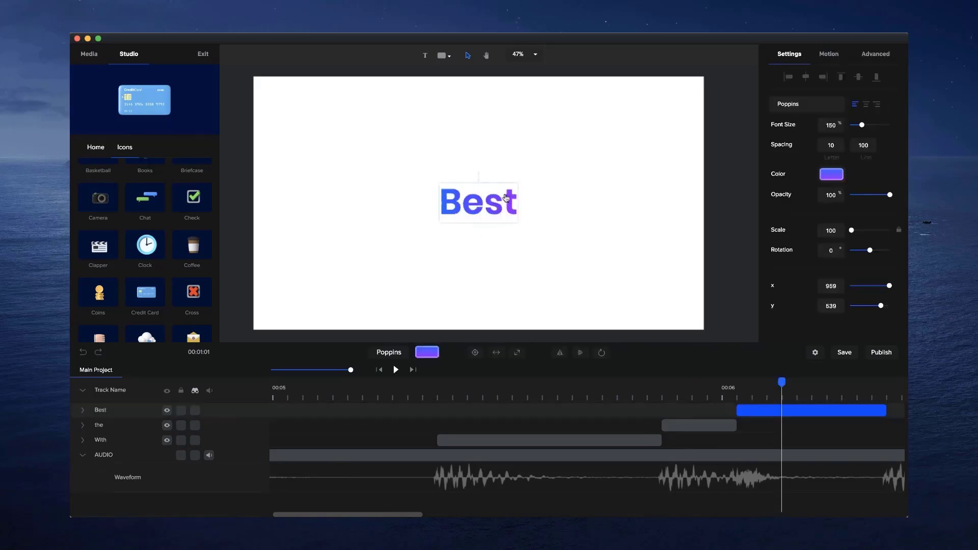
left_click_drag(862, 126, 878, 125)
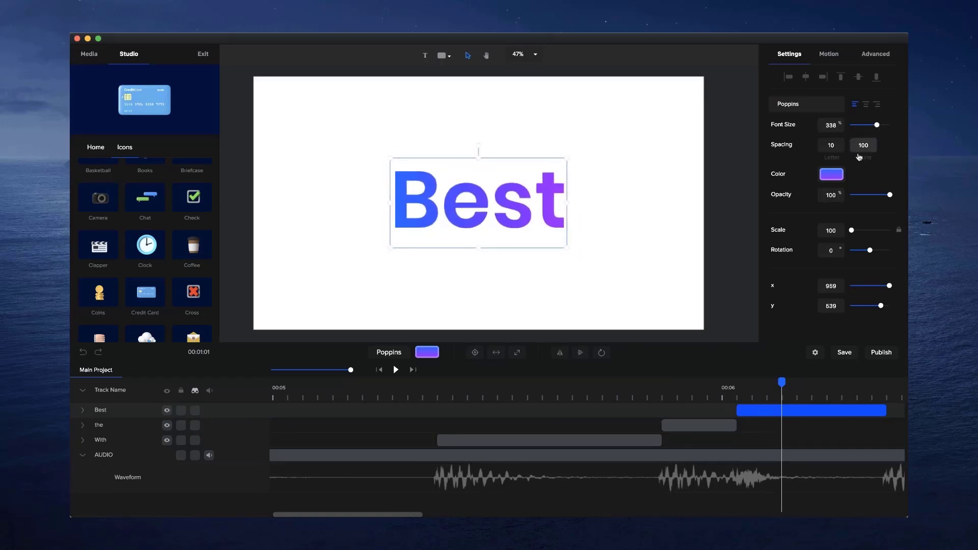
Recolour the Best text with a gradient running from blue #1C68FF to light blue
left_click(835, 174)
left_click(881, 83)
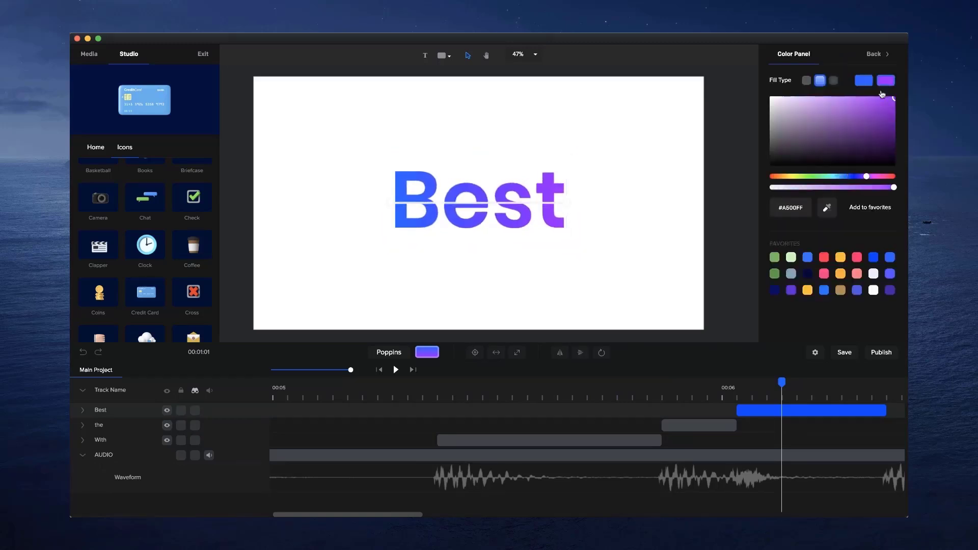
left_click_drag(844, 177, 851, 177)
left_click(870, 84)
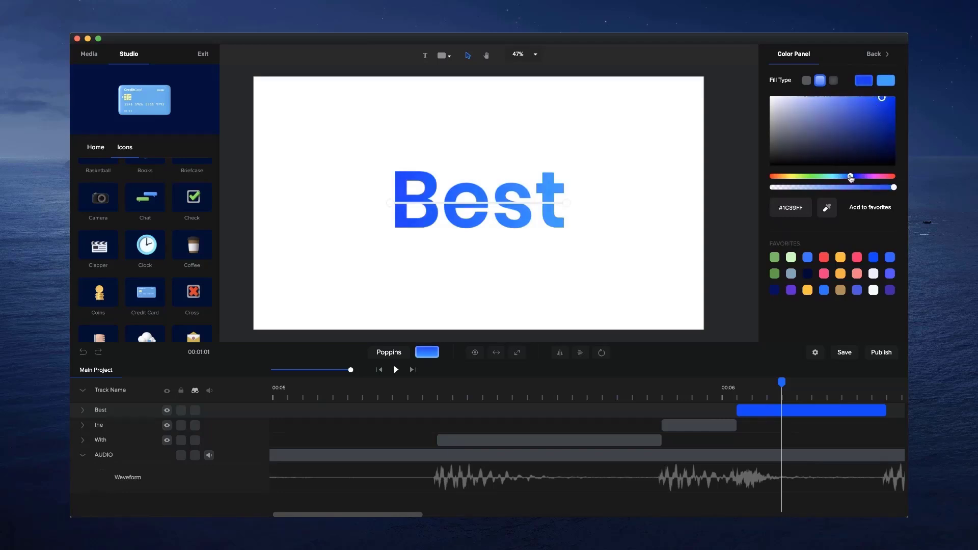
mouse_move(887, 124)
left_mouse_down()
mouse_move(887, 102)
mouse_move(865, 96)
left_mouse_up()
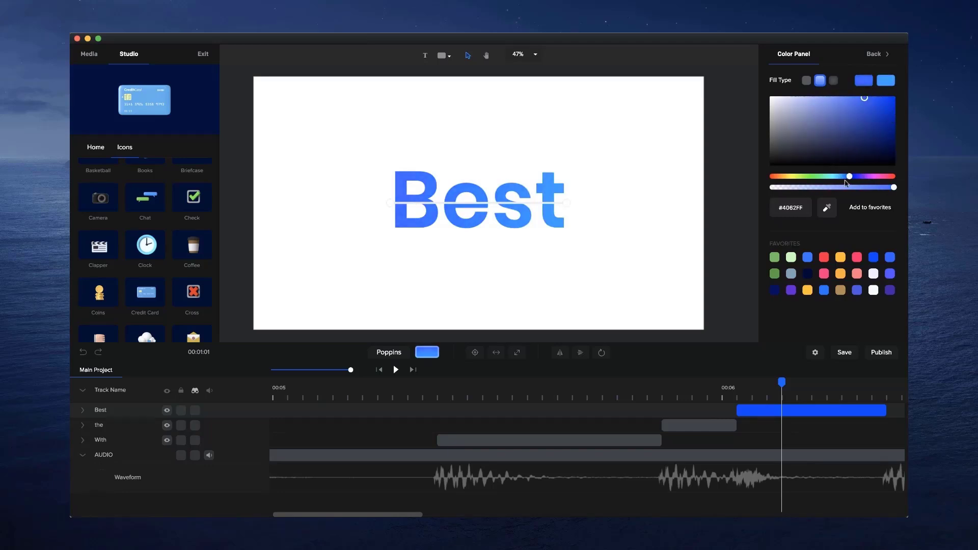
left_click_drag(846, 177, 846, 176)
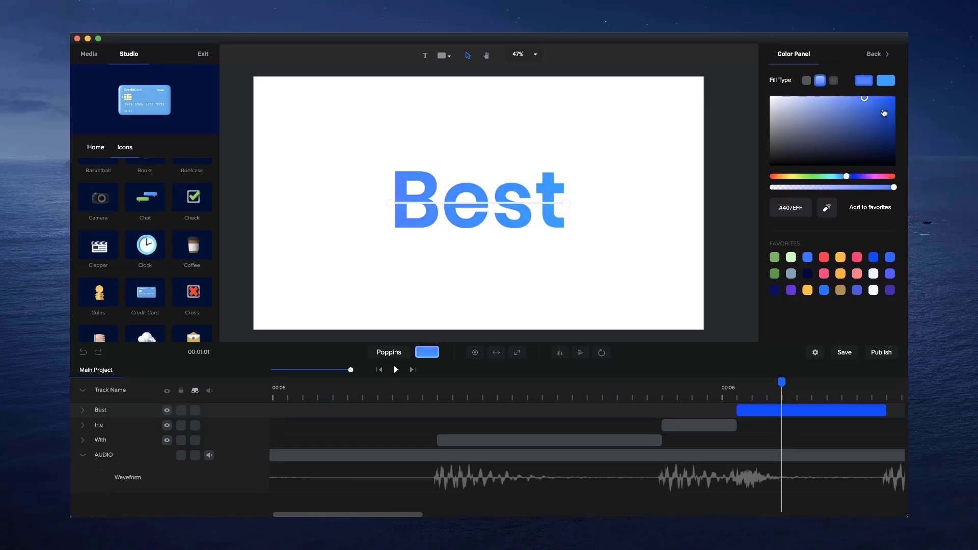
left_click_drag(884, 114, 883, 93)
left_click(651, 246)
scroll(651, 246, "down", 3)
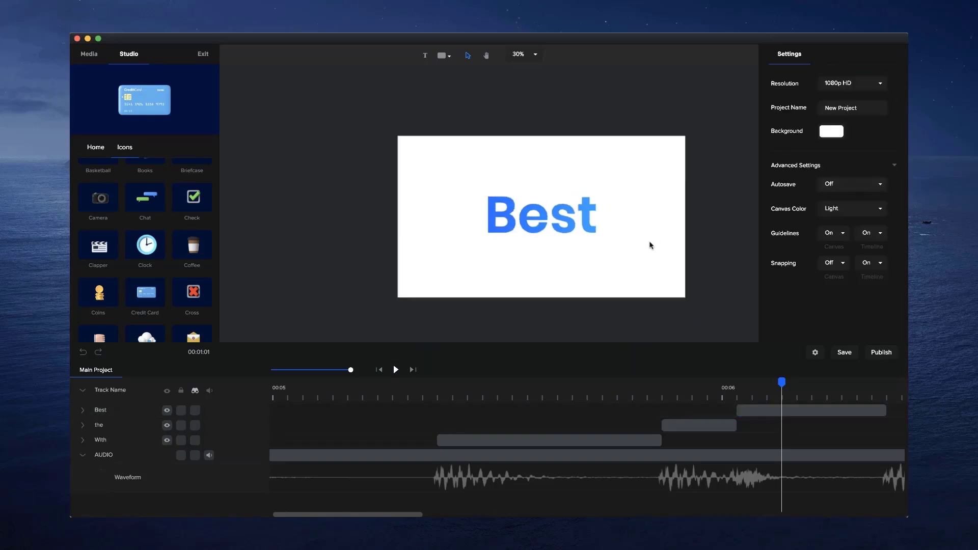
Zoom out the timeline and play back the With, the and Best clips against the voice-over
left_click(527, 389)
left_click_drag(527, 388, 335, 371)
left_click(397, 371)
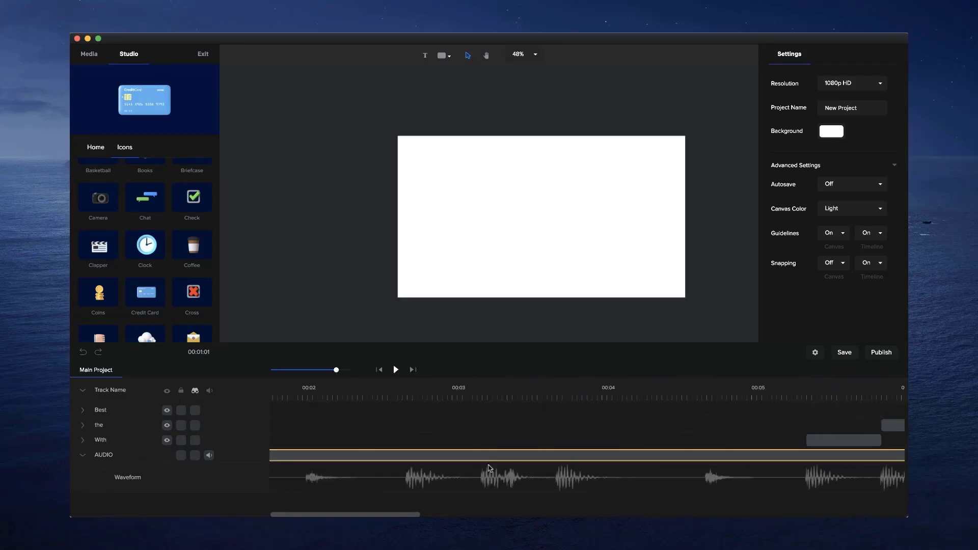
Duplicate the Best clip, place the copy directly after the original and extend its end to the next waveform peak past 00:07
mouse_move(370, 515)
left_mouse_down()
mouse_move(384, 515)
mouse_move(372, 514)
left_mouse_up()
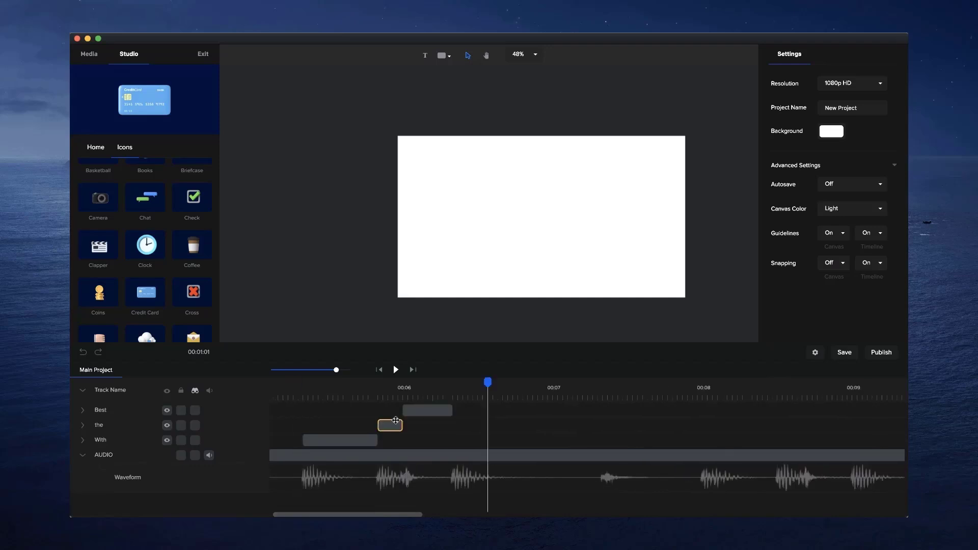
left_click(446, 414)
key("super+d")
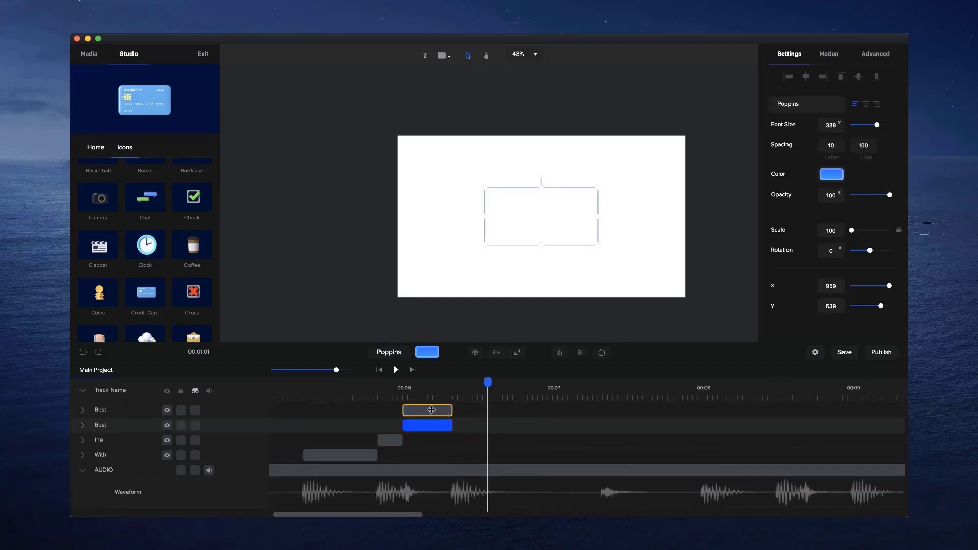
left_click_drag(424, 410, 598, 414)
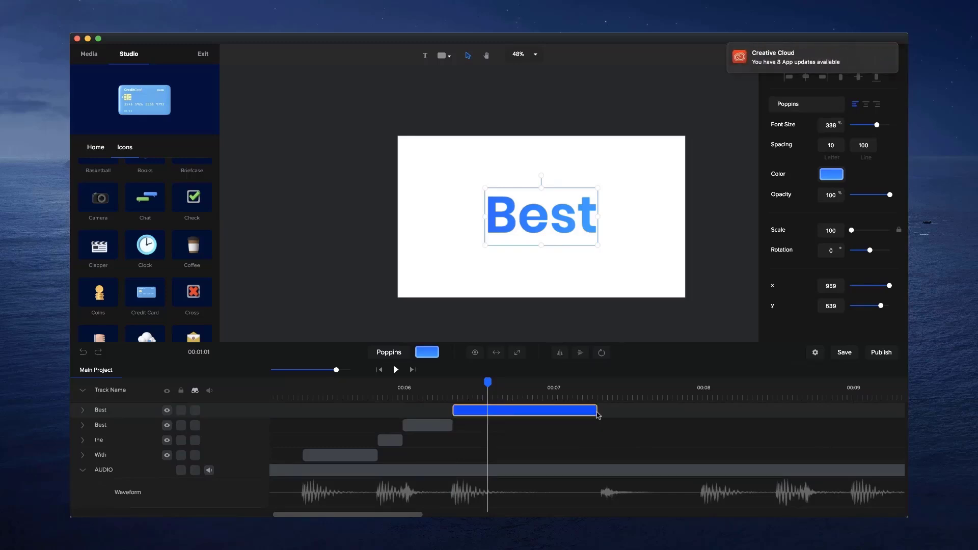
left_click(586, 404)
Change the text of the extended Best copy to "Style"
left_click(480, 413)
double_click(559, 225)
double_click(560, 223)
type("Style")
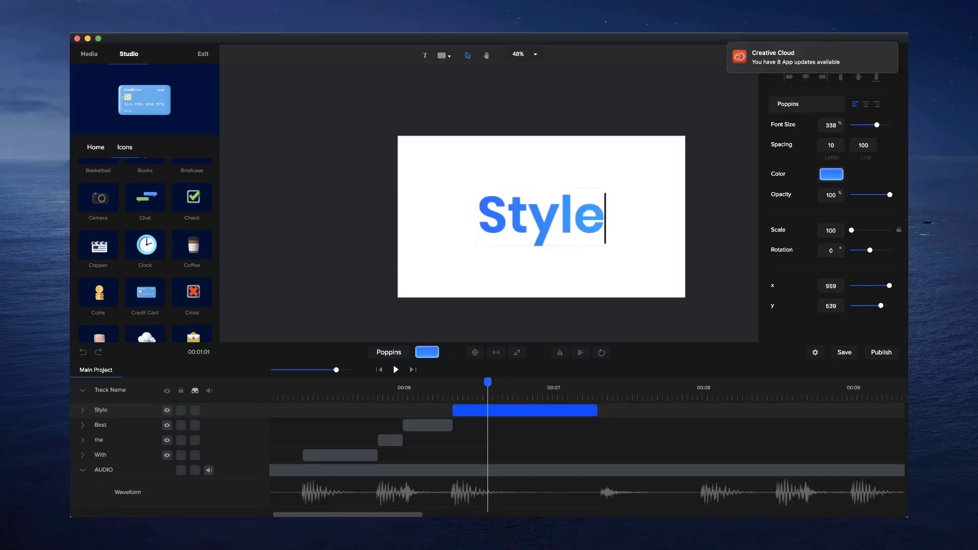
left_click(577, 260)
left_click(578, 207)
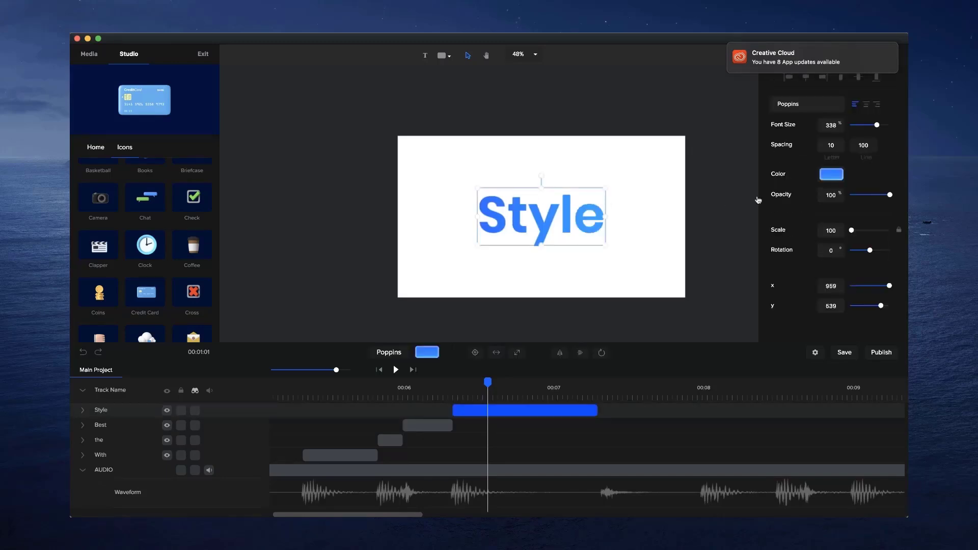
Give the Style text a solid white fill instead of the gradient
left_click(821, 176)
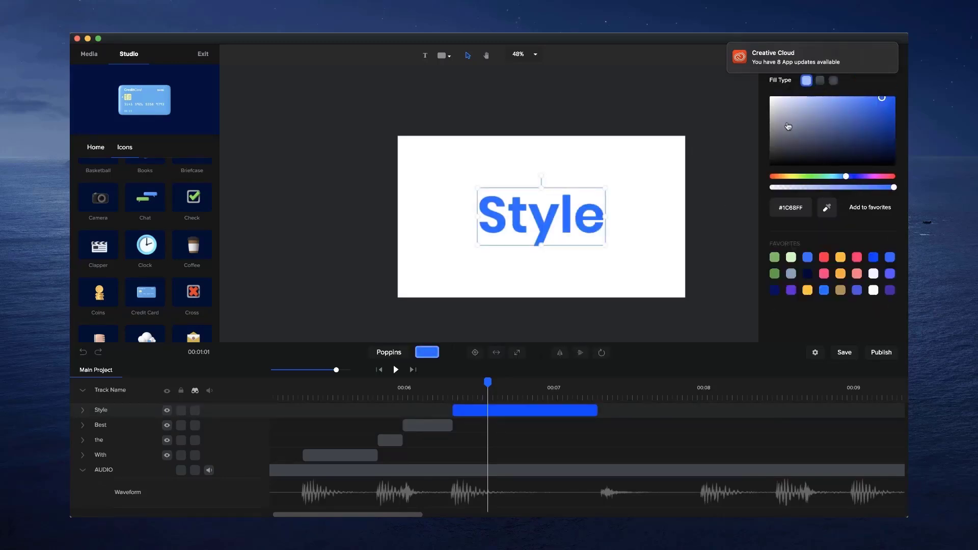
left_click(806, 80)
left_click(631, 190)
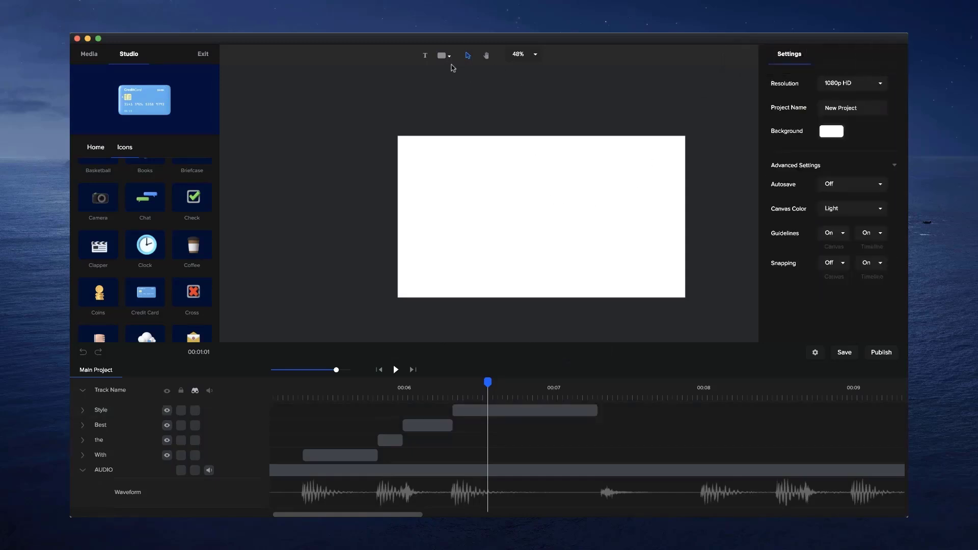
Find a rectangle shape with the search term "rec", add it and scale it up to cover the canvas
left_click(443, 57)
left_click(408, 108)
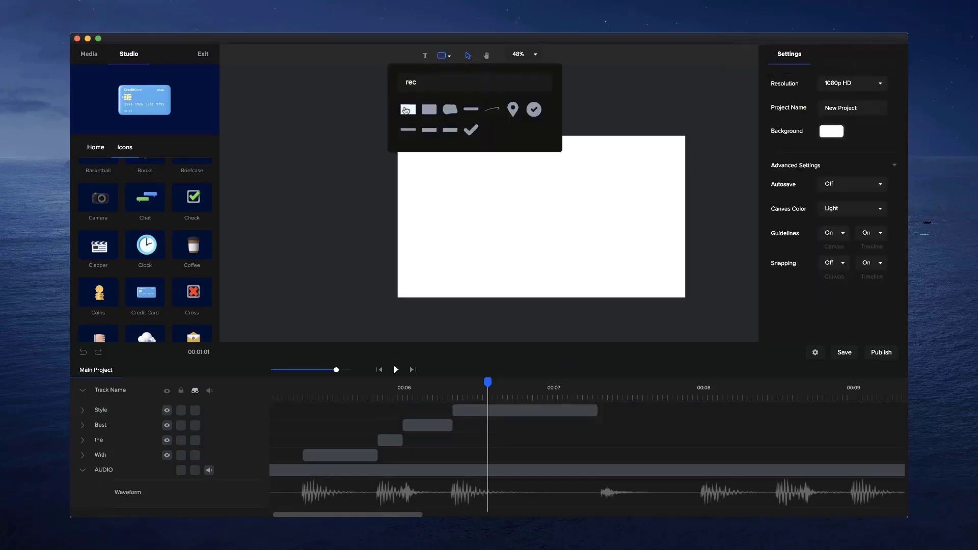
left_click(494, 352)
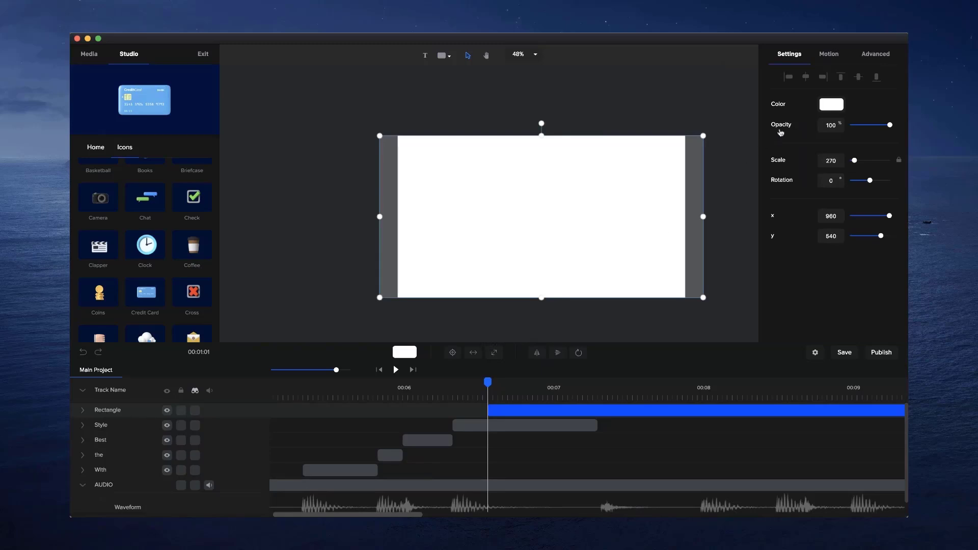
Examine the gradient background behind the word "style" at 00:07 in the preview.mp4 reference video
left_click(836, 106)
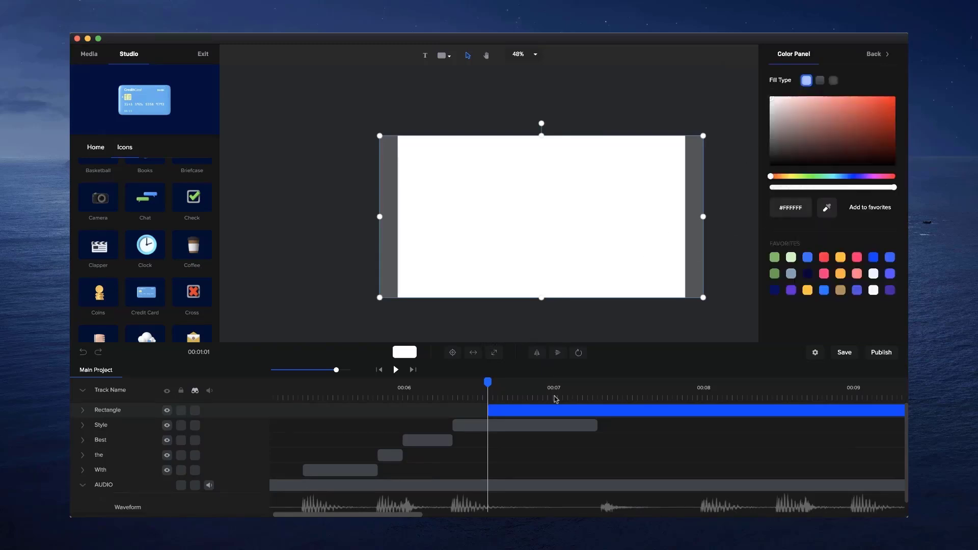
left_click(554, 535)
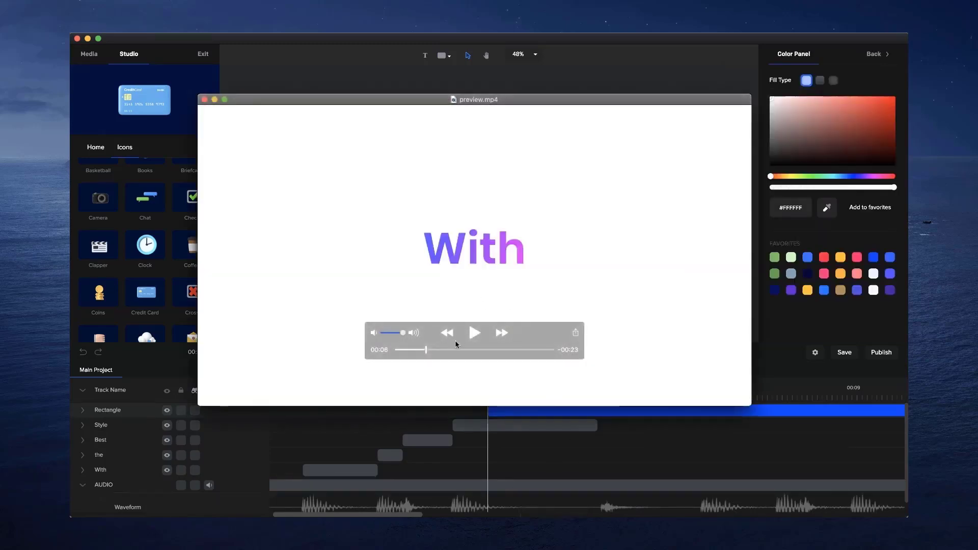
left_click_drag(427, 350, 434, 351)
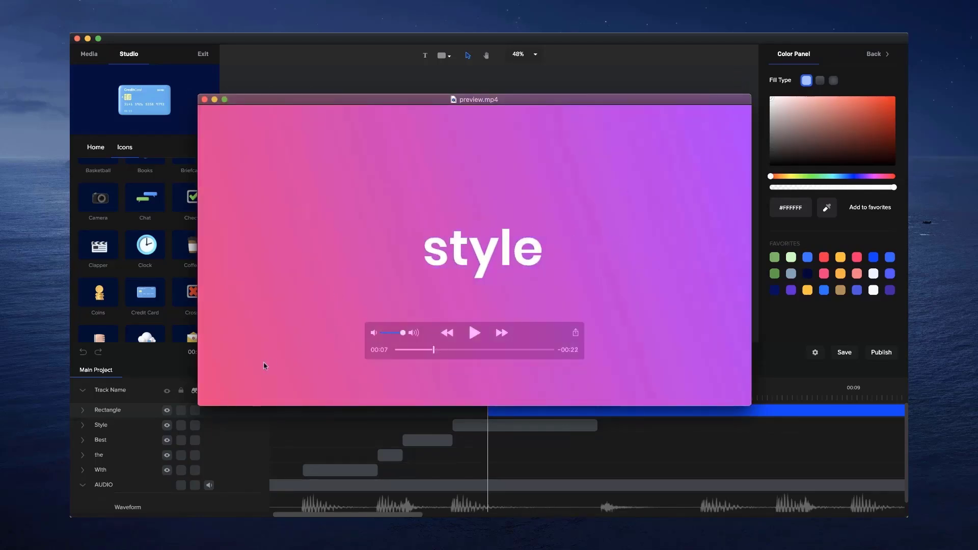
left_click(591, 67)
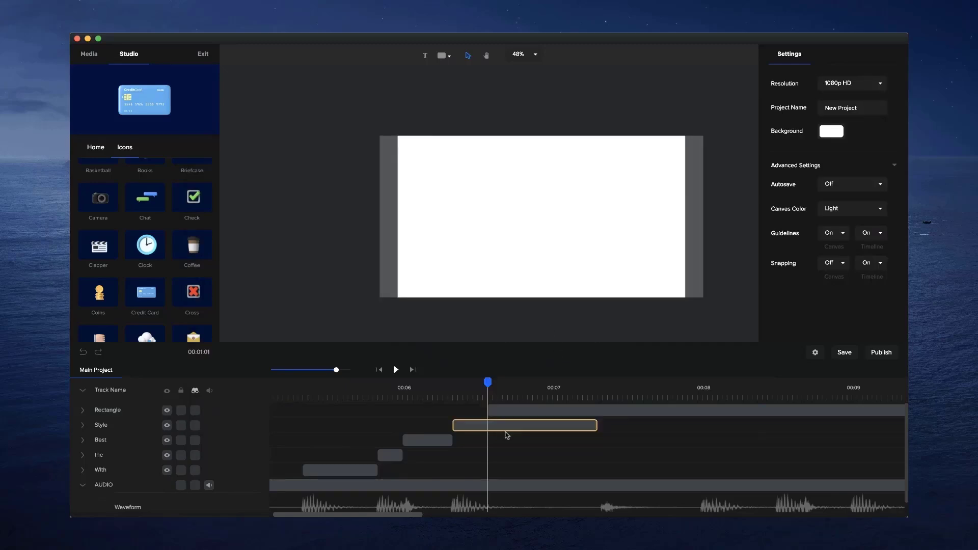
Align the rectangle clip's start with the Style clip and move its track below Style
left_click(530, 412)
left_click_drag(530, 412, 504, 411)
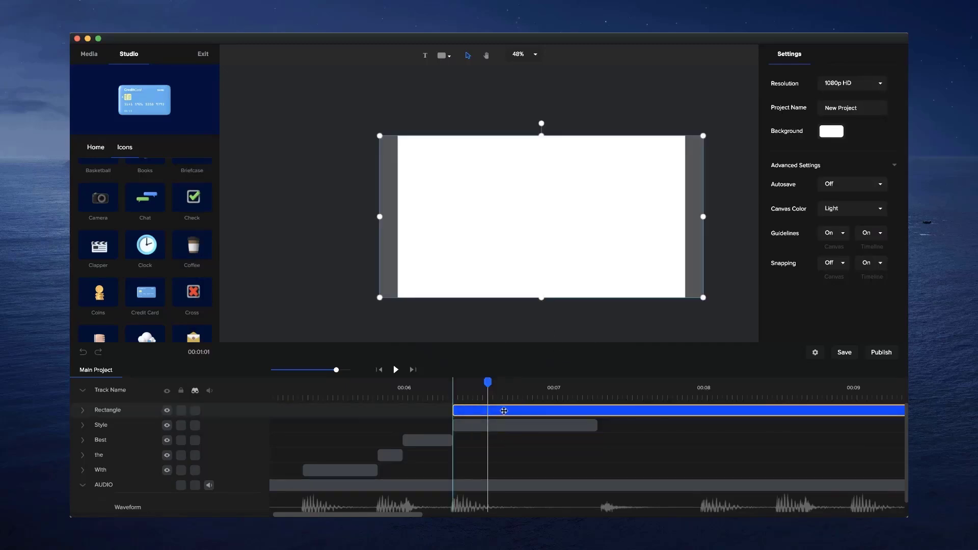
left_click_drag(96, 417, 97, 426)
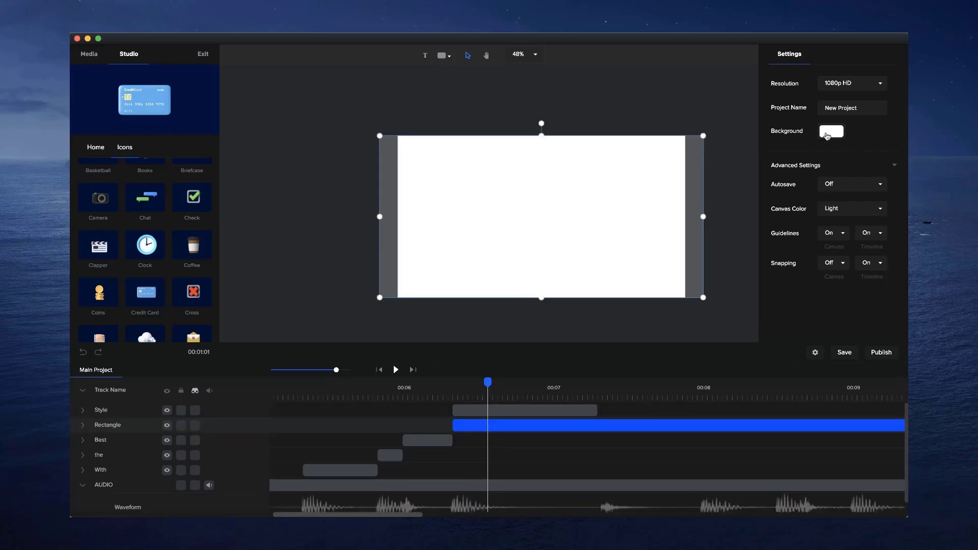
Fill the rectangle with a linear gradient from purple #C916FF to blue #5319FF
left_click(827, 133)
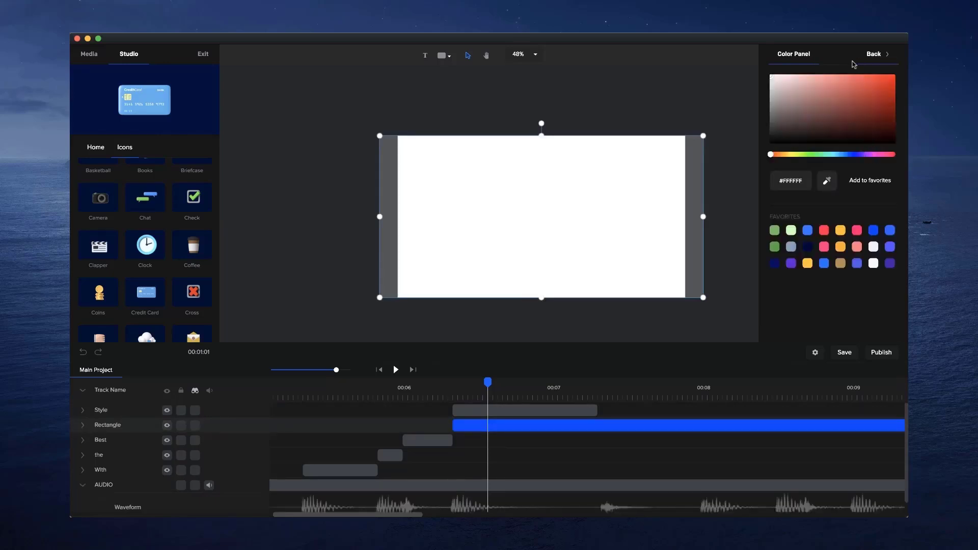
left_click(538, 427)
left_click(826, 106)
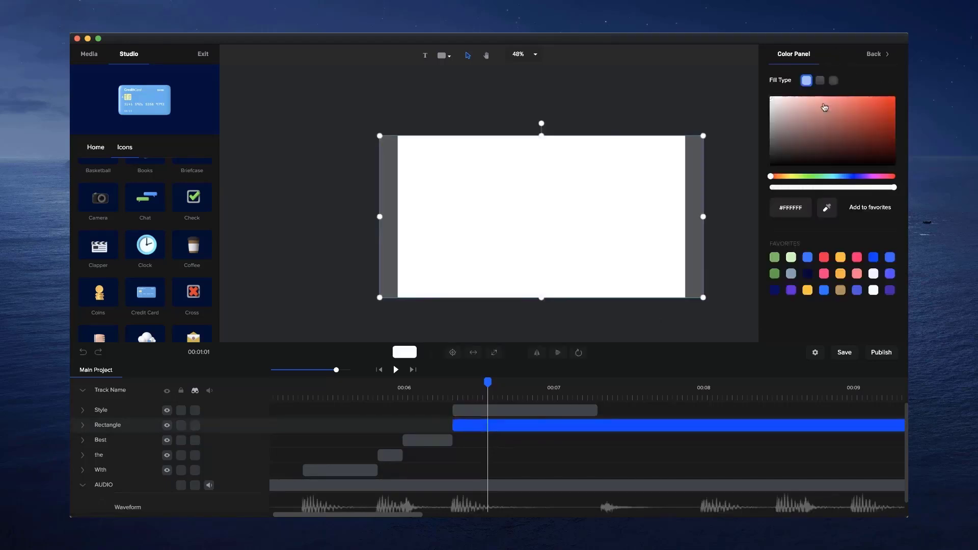
left_click(820, 81)
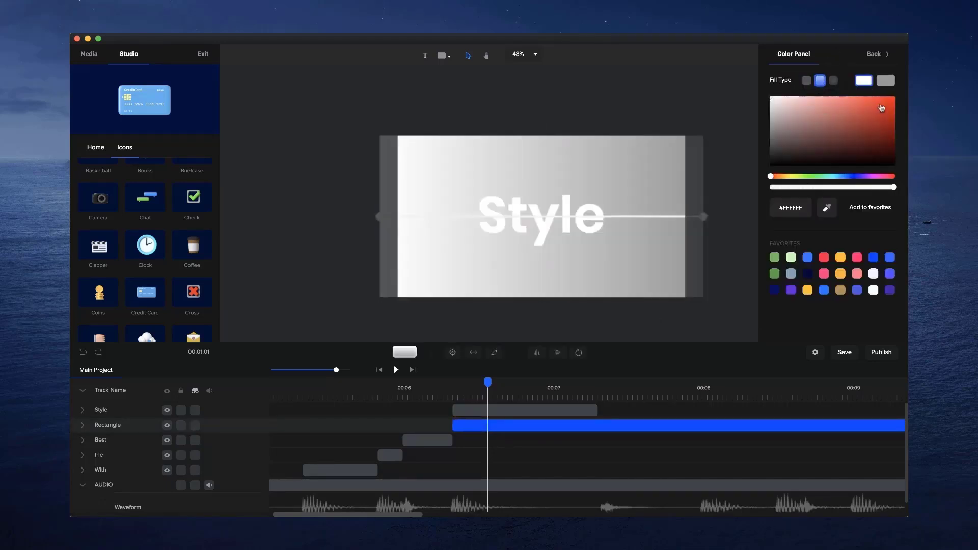
left_click(869, 176)
left_click(886, 120)
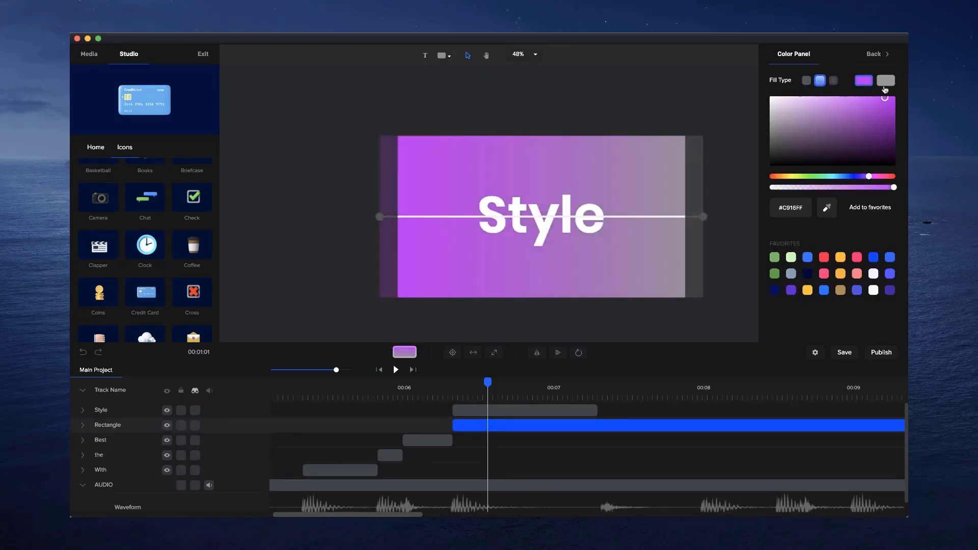
left_click(885, 80)
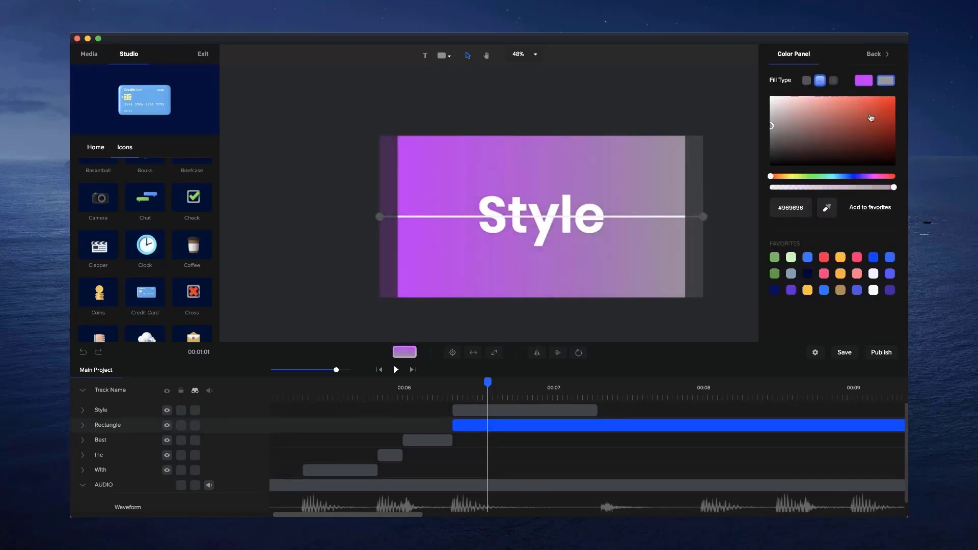
left_click(858, 177)
left_click_drag(884, 116, 883, 84)
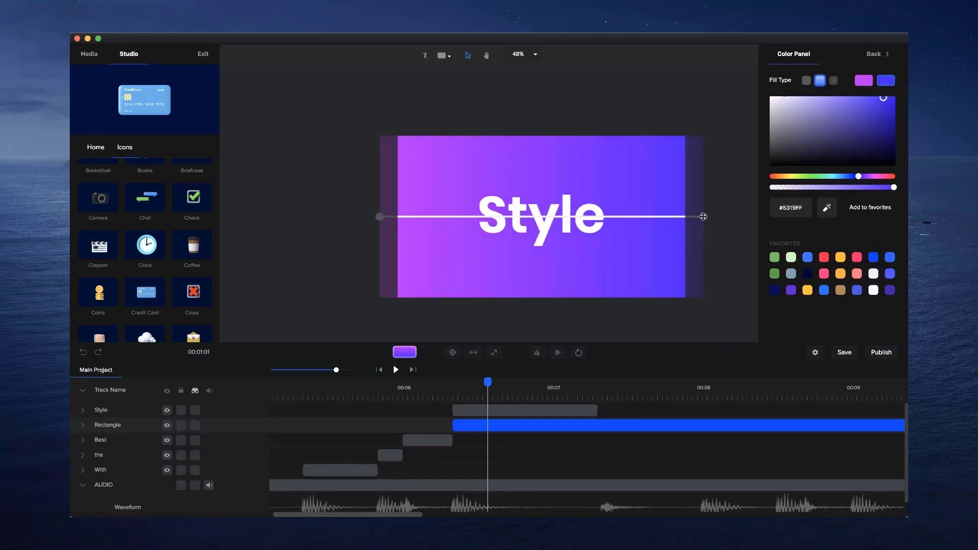
Tilt the rectangle's gradient by raising its blue end point and lowering its purple end point
left_click_drag(703, 216, 702, 172)
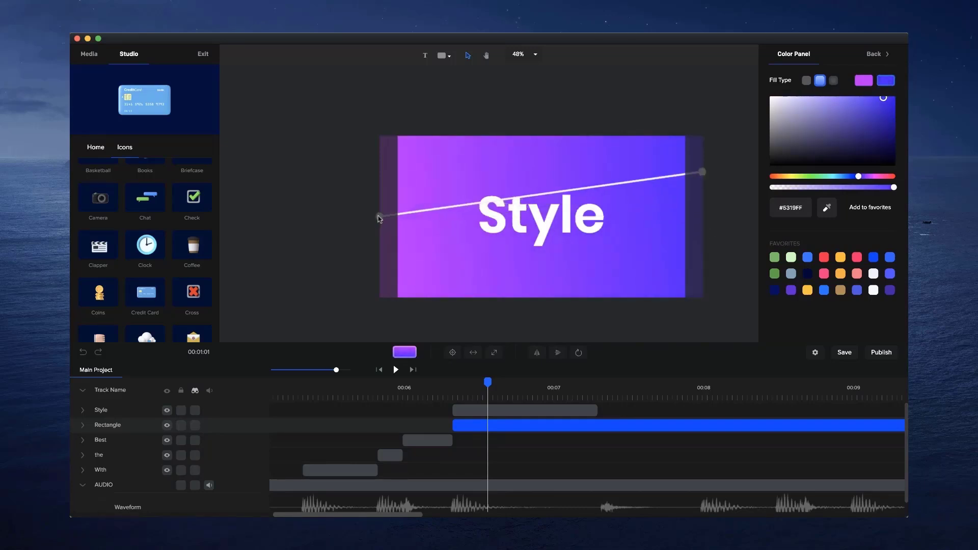
scroll(379, 218, "up", 3)
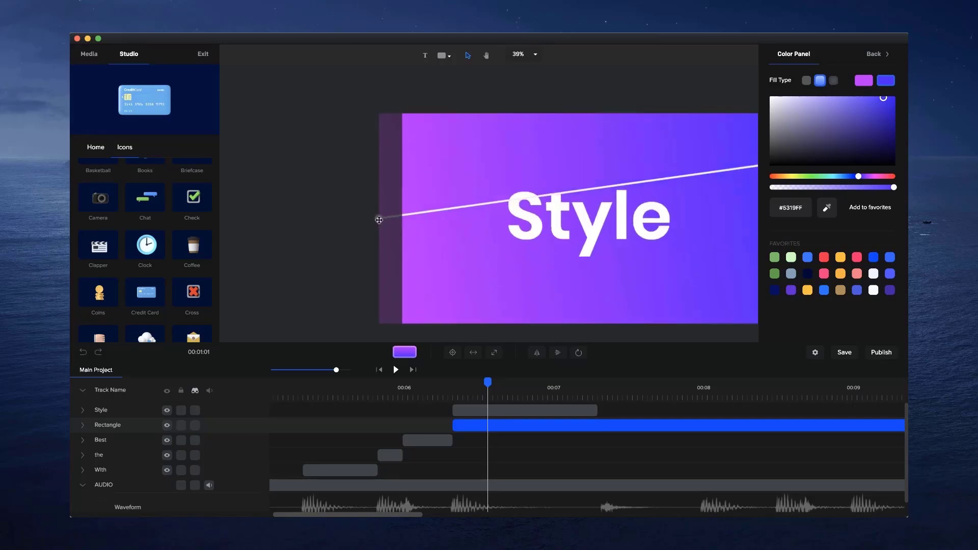
left_click_drag(379, 218, 379, 263)
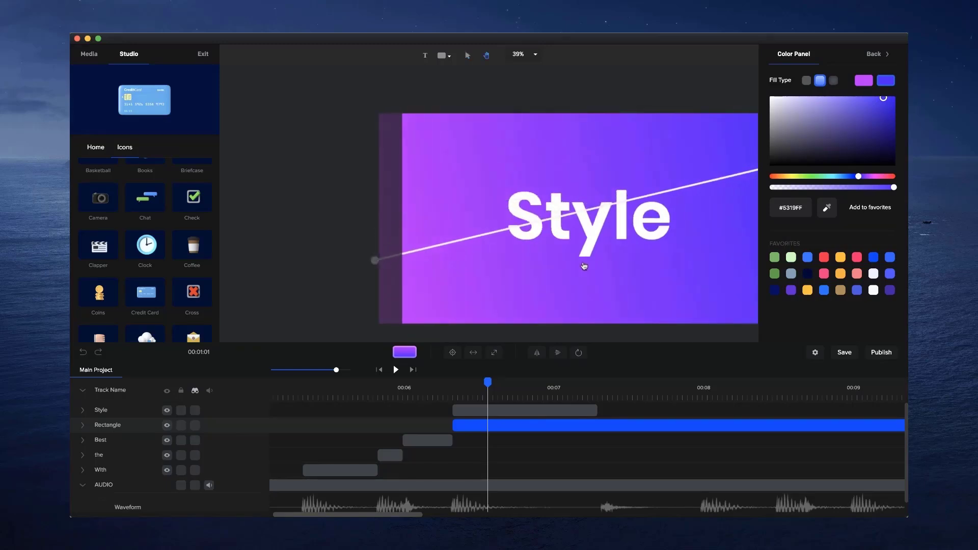
left_click_drag(584, 266, 494, 260)
key("v")
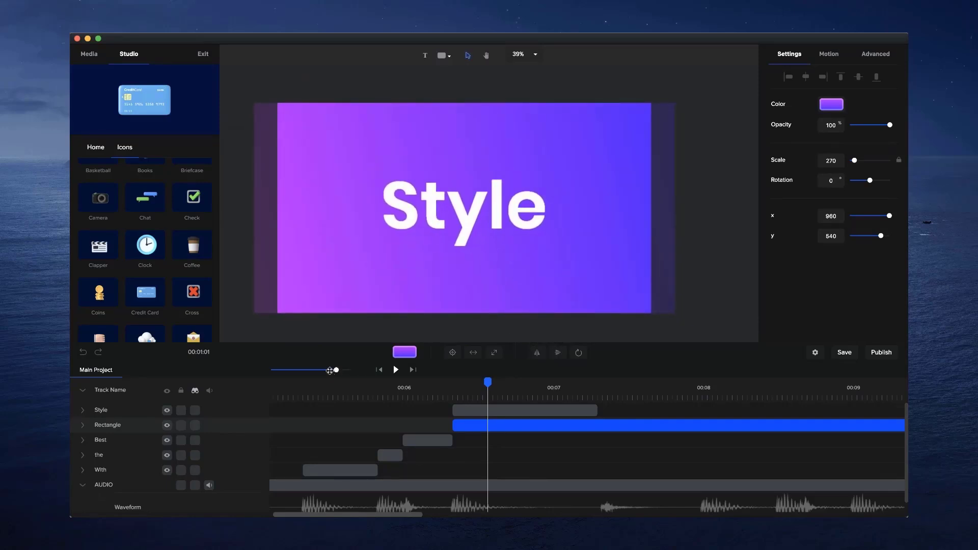
Trim the rectangle clip to end just before 00:08 and extend the Style clip's end slightly to the next waveform burst
left_click_drag(330, 371, 326, 371)
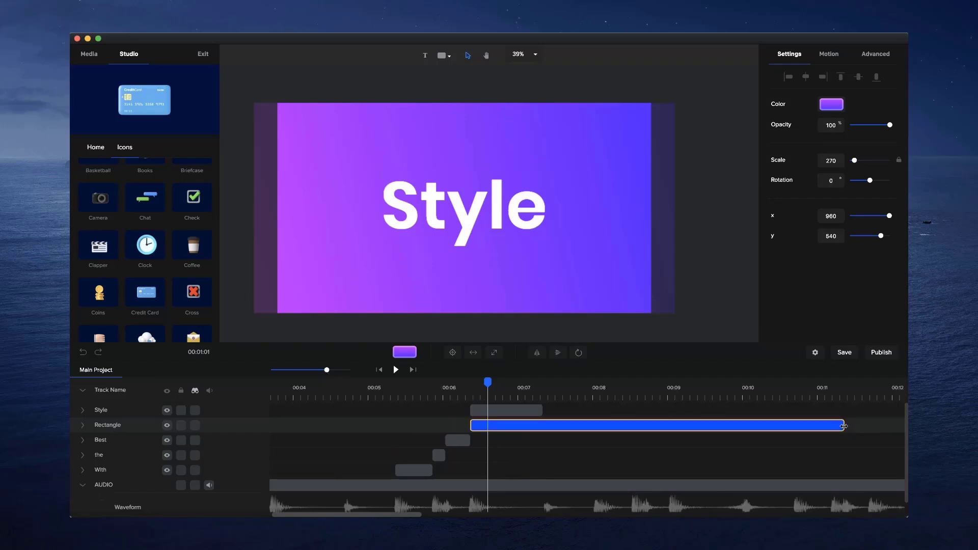
left_click_drag(844, 427, 594, 437)
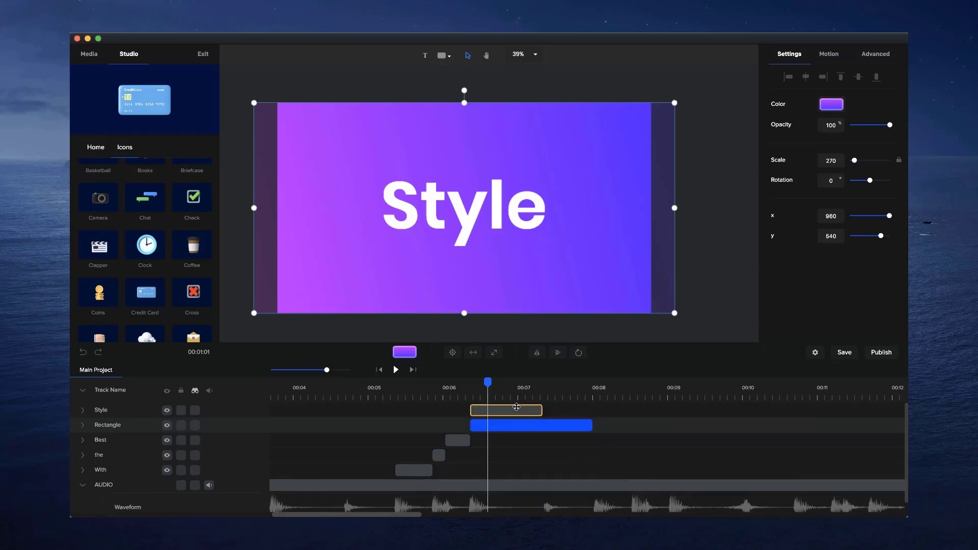
left_click(540, 391)
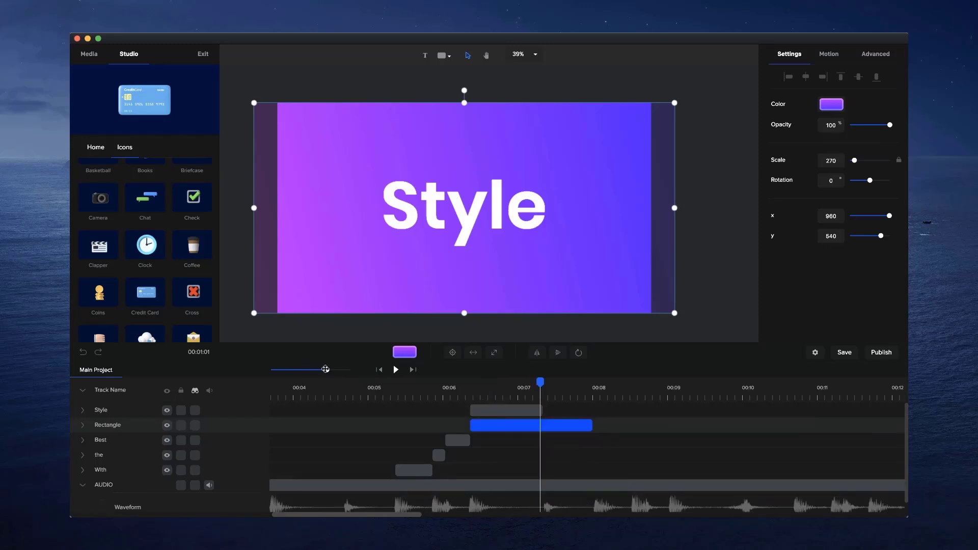
left_click_drag(326, 369, 345, 369)
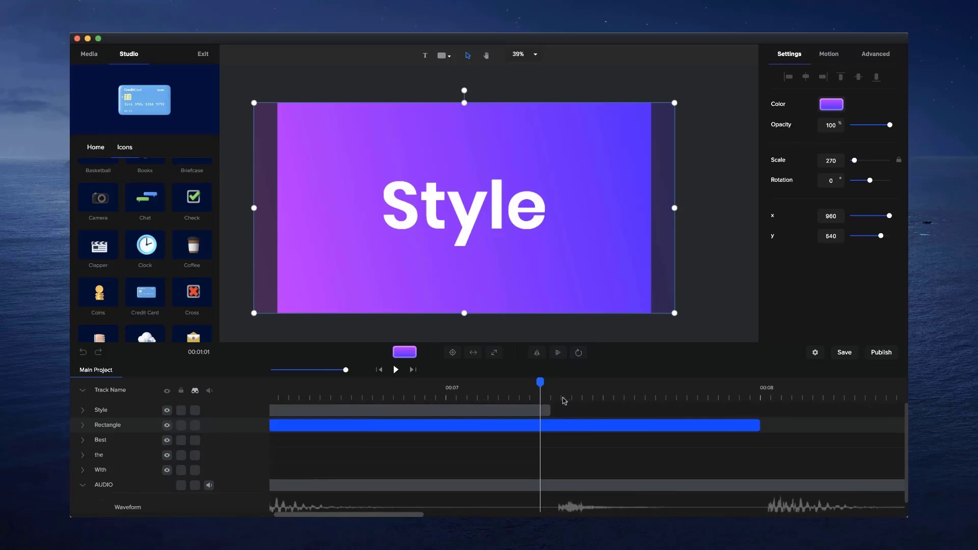
left_click_drag(557, 409, 333, 370)
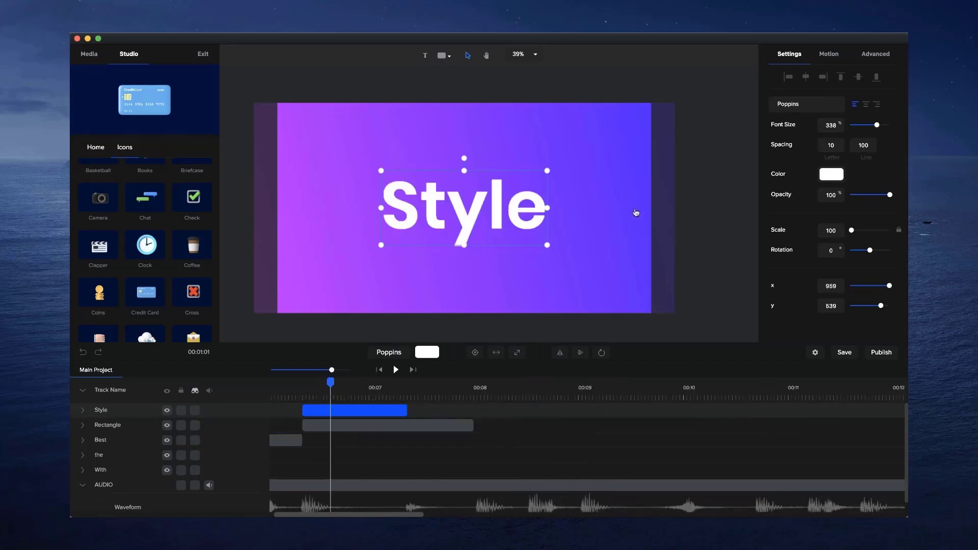
Apply the Slide Left entrance animation to the Style text and shorten it to match the clip's length
left_click(306, 387)
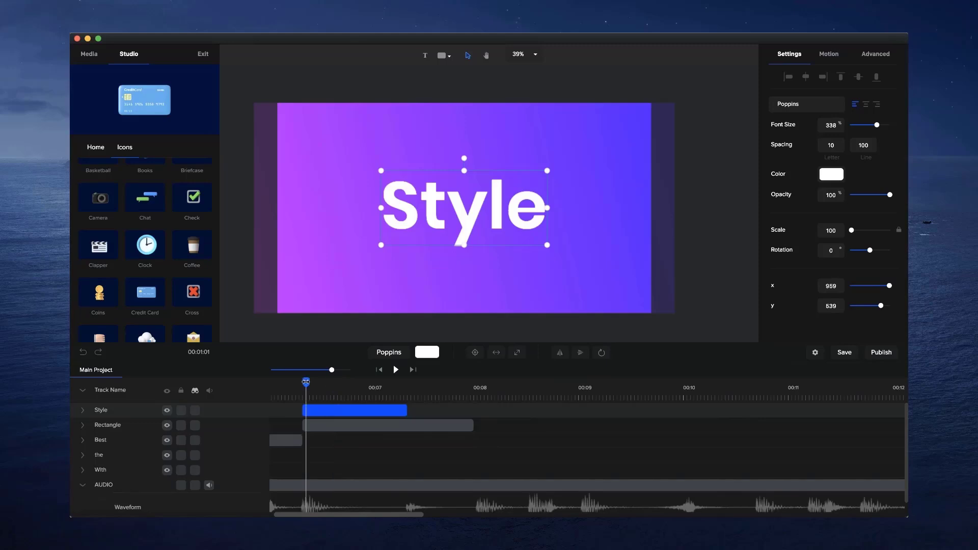
left_click(830, 54)
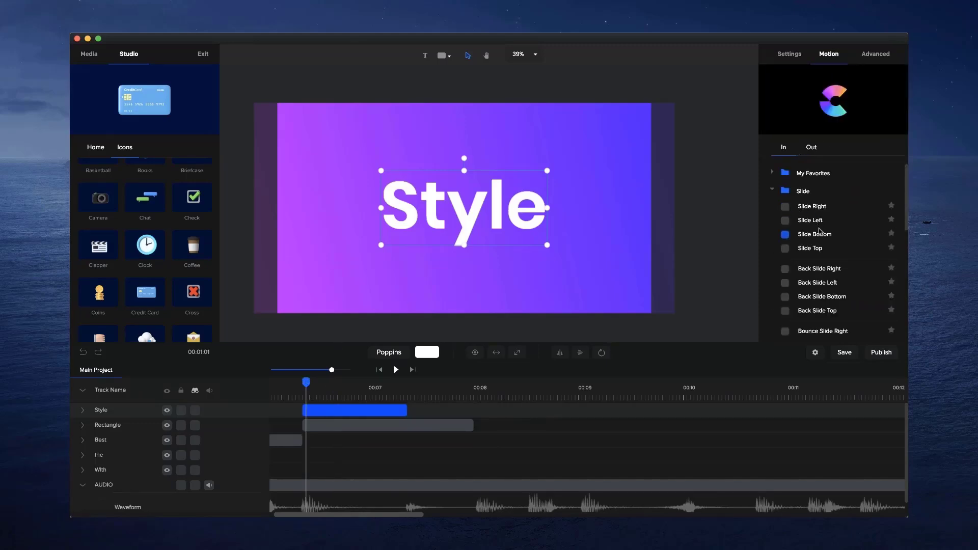
left_click(785, 220)
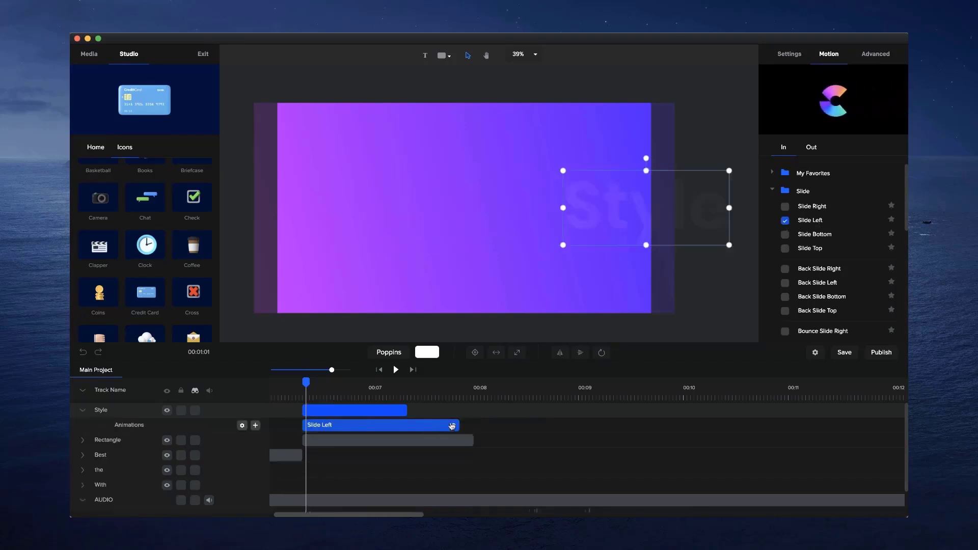
left_click_drag(455, 425, 402, 425)
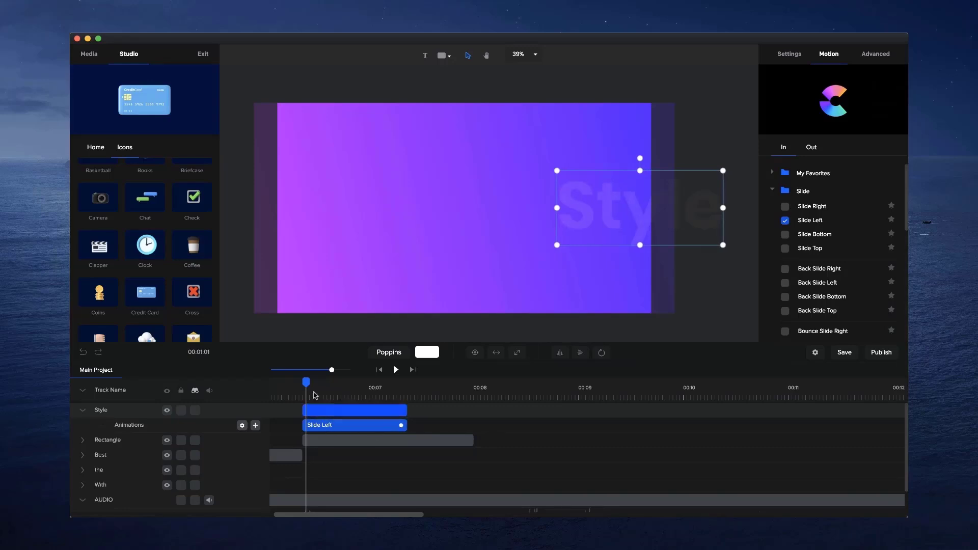
left_click_drag(307, 382, 303, 381)
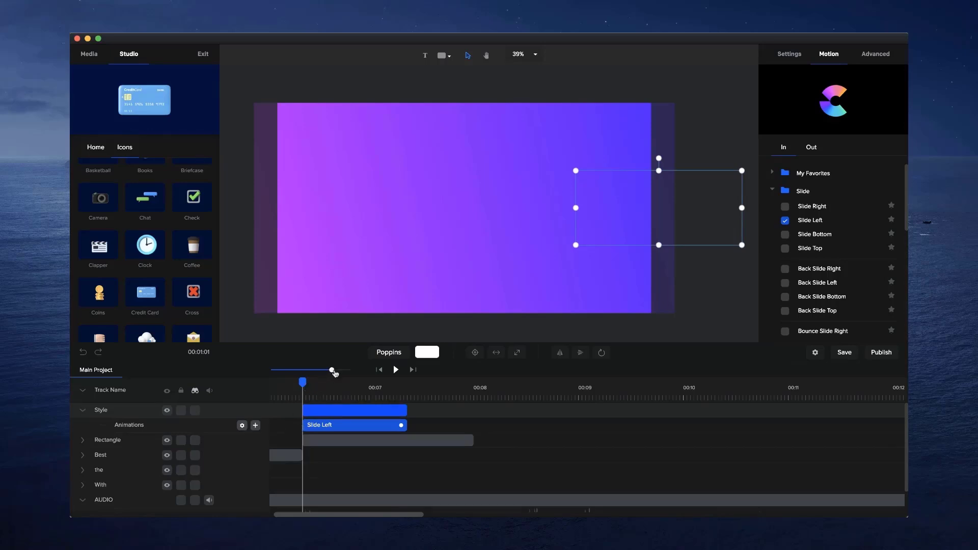
Turn off Use Fade for the Slide Left animation and reduce its Starting X so the word starts inside the canvas
left_click_drag(333, 369, 344, 369)
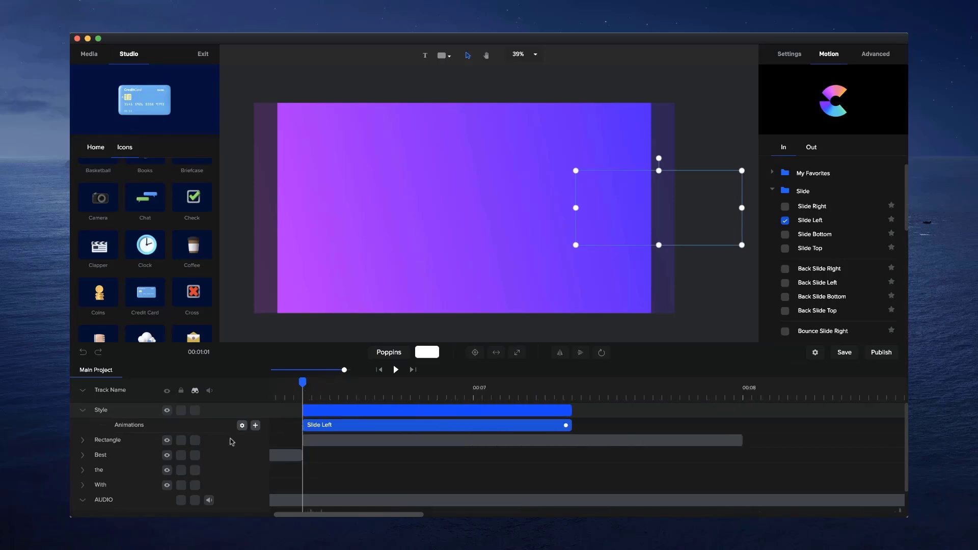
left_click(243, 426)
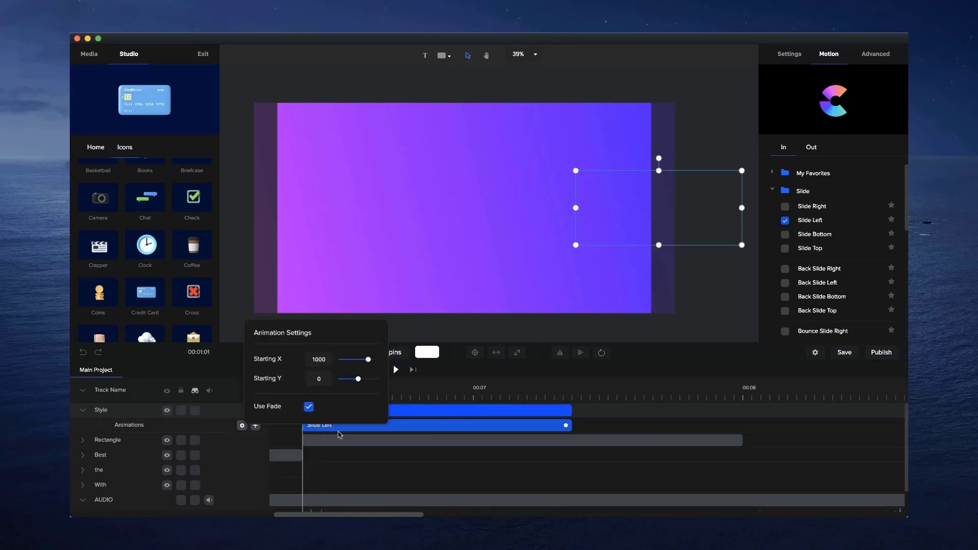
left_click(309, 407)
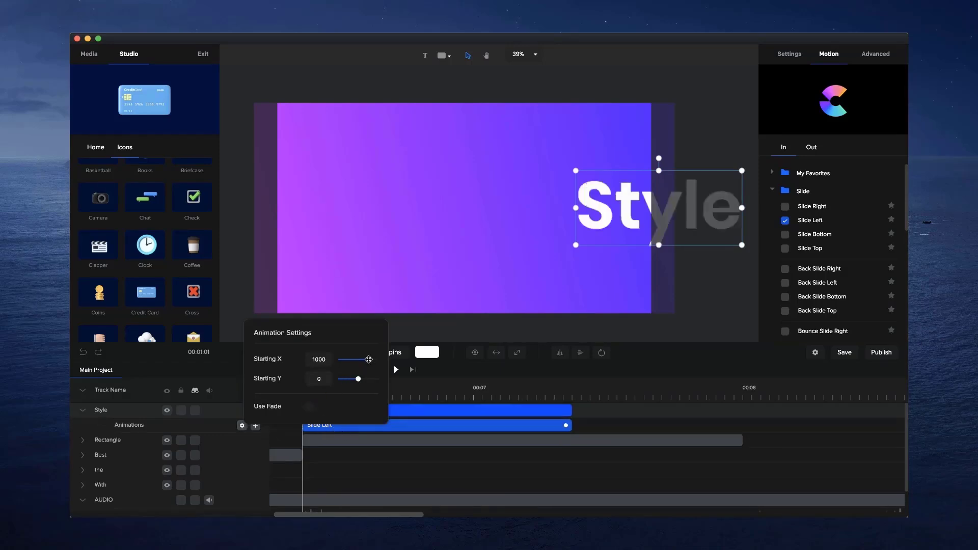
left_click_drag(369, 359, 365, 360)
left_click(518, 466)
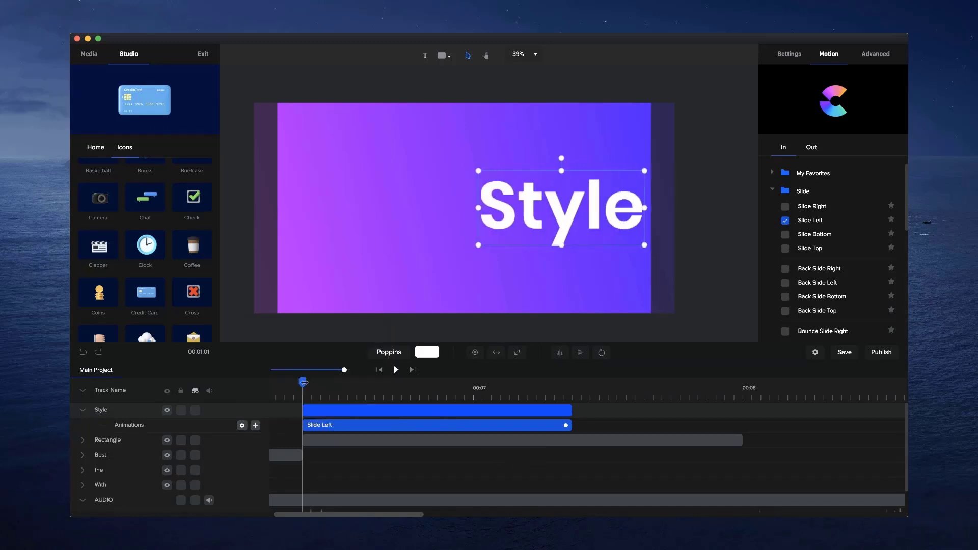
Preview the Style slide-in together with the preceding words by scrubbing and playing the timeline
left_click_drag(303, 382, 473, 382)
left_click_drag(403, 359, 288, 384)
left_click(288, 391)
left_click(396, 372)
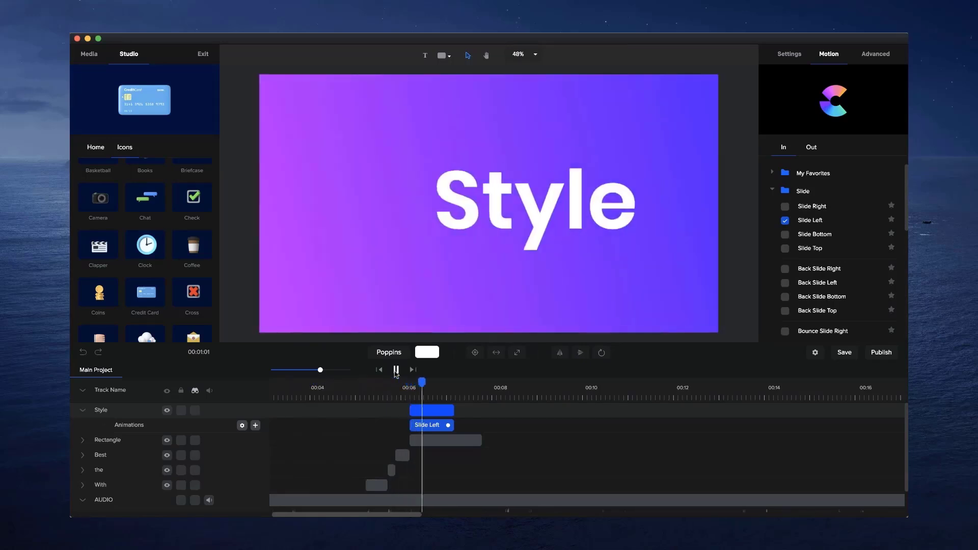
left_click(397, 370)
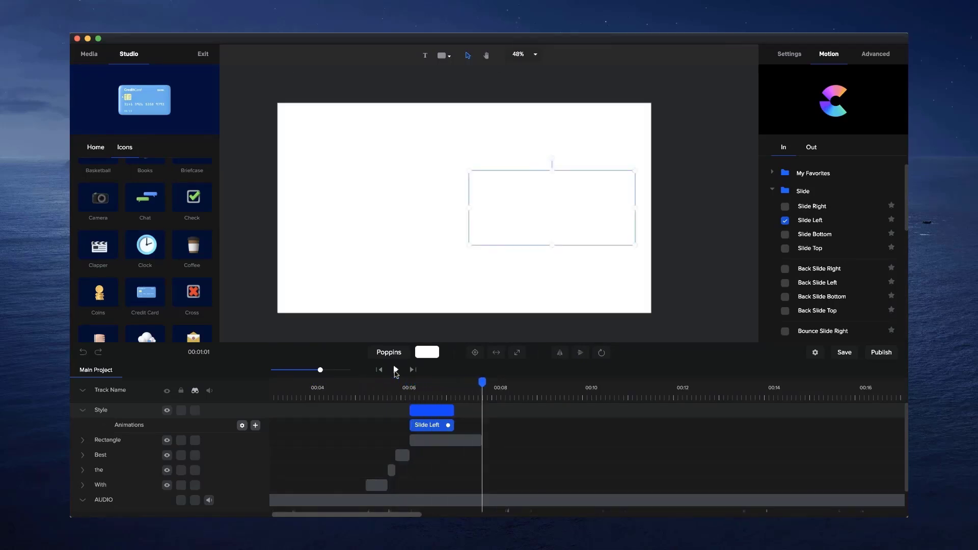
Add the Classic sunglasses emoji at the end of the Style clip, enlarge it and center it on the canvas
left_click(455, 386)
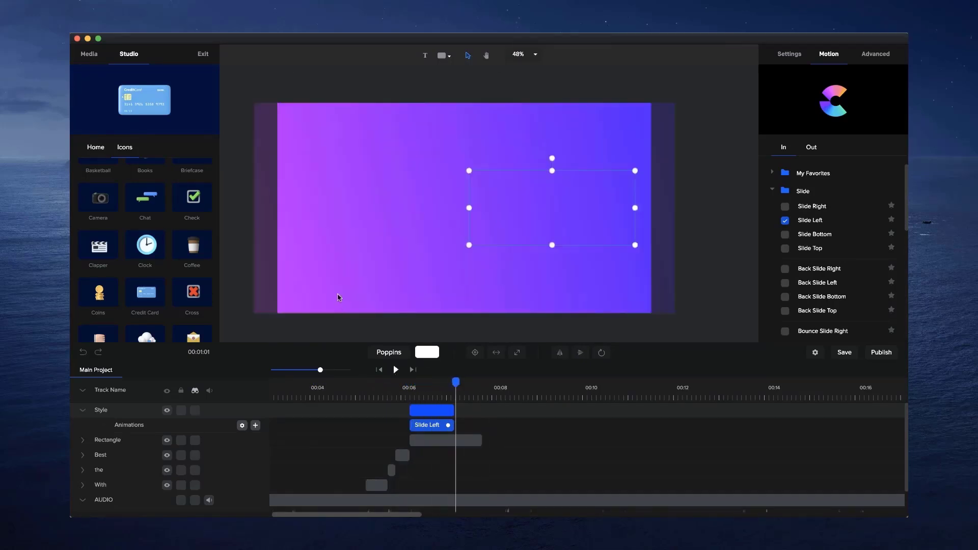
left_click(95, 149)
left_click(192, 253)
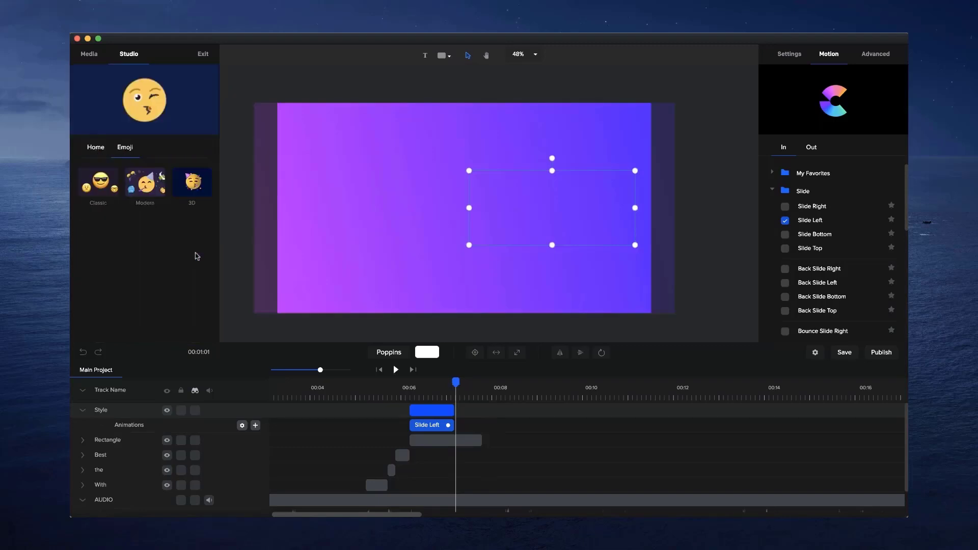
left_click(104, 190)
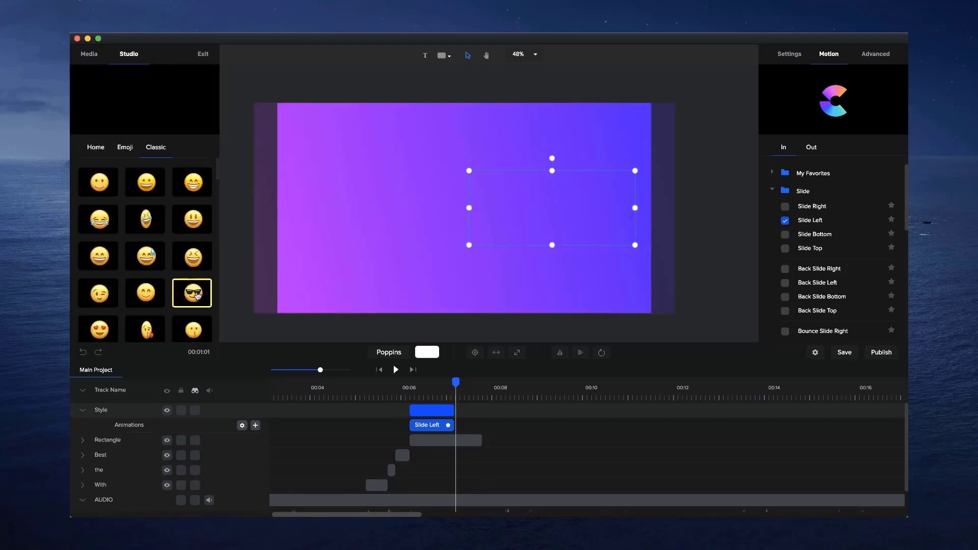
left_click_drag(197, 296, 443, 243)
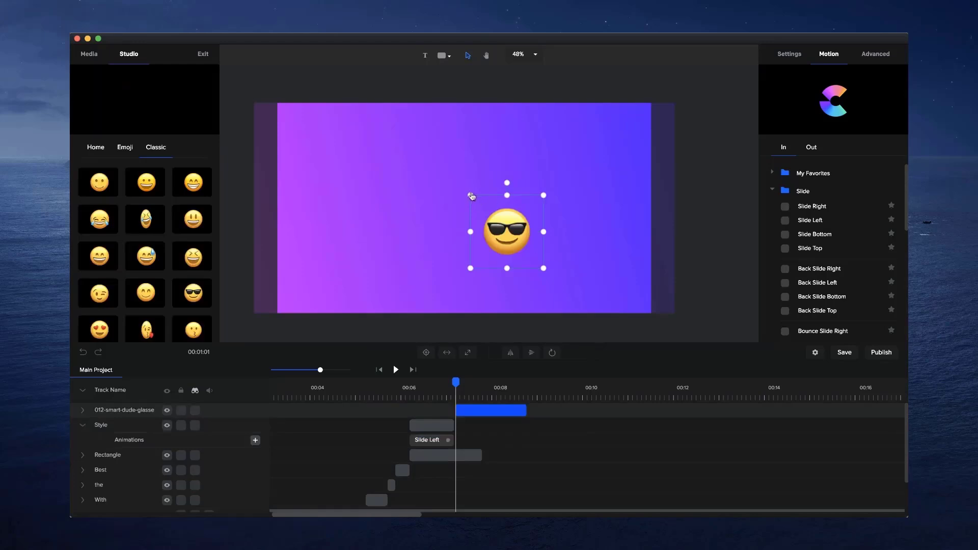
left_click_drag(470, 193, 357, 81)
left_click(426, 352)
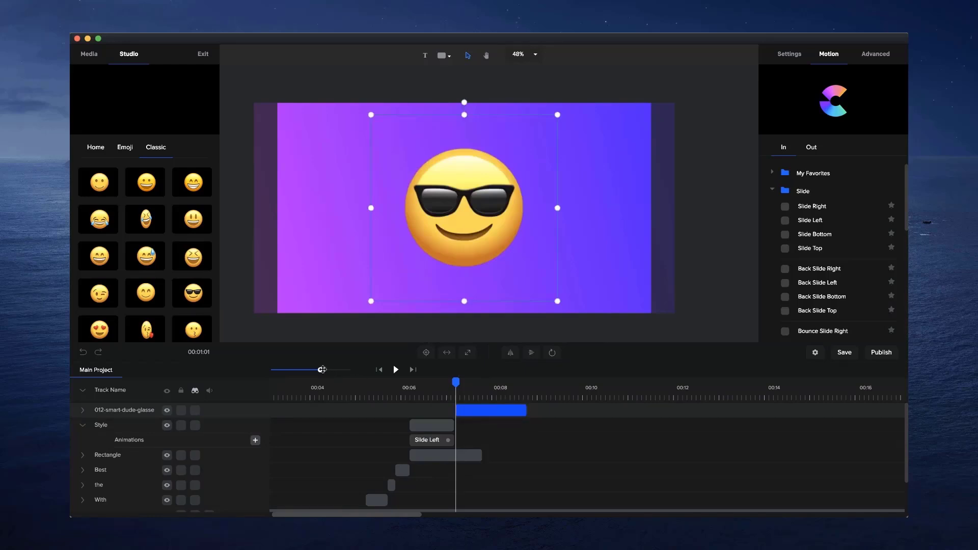
Align the emoji clip's start with the Style clip's end and move the AUDIO track above the emoji track
left_click_drag(322, 370, 343, 370)
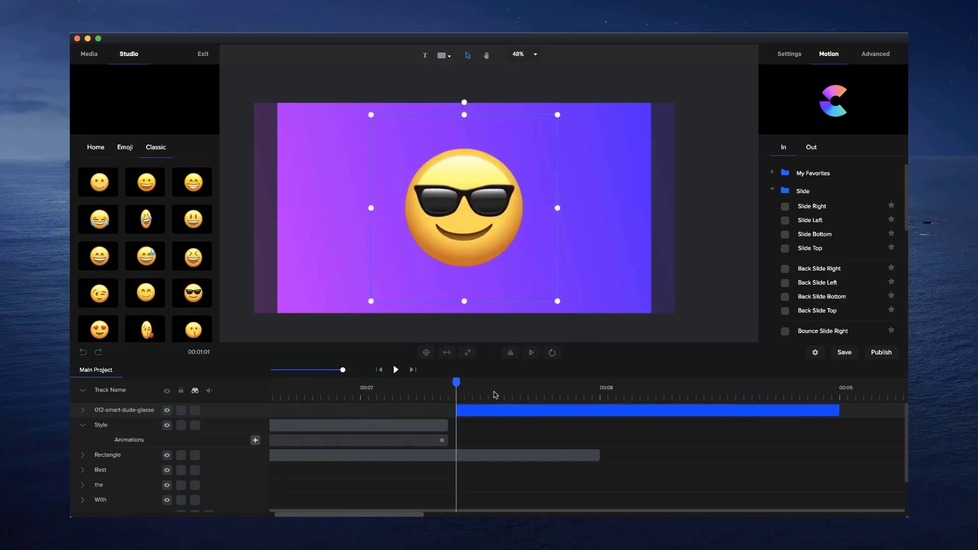
left_click_drag(491, 409, 482, 409)
scroll(125, 485, "down", 2)
left_click_drag(108, 475, 102, 406)
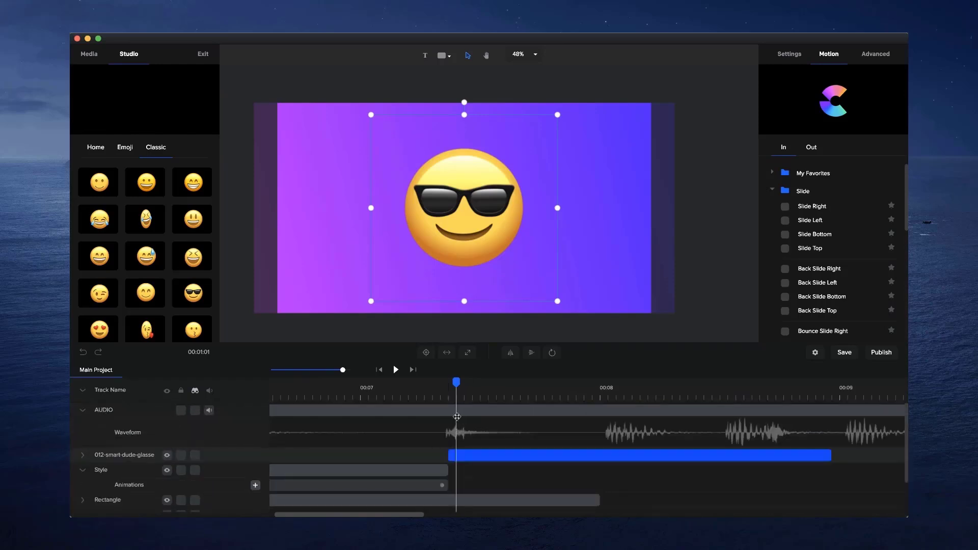
Trim the emoji clip to end at about 00:08, where the next waveform burst begins
left_click(825, 458)
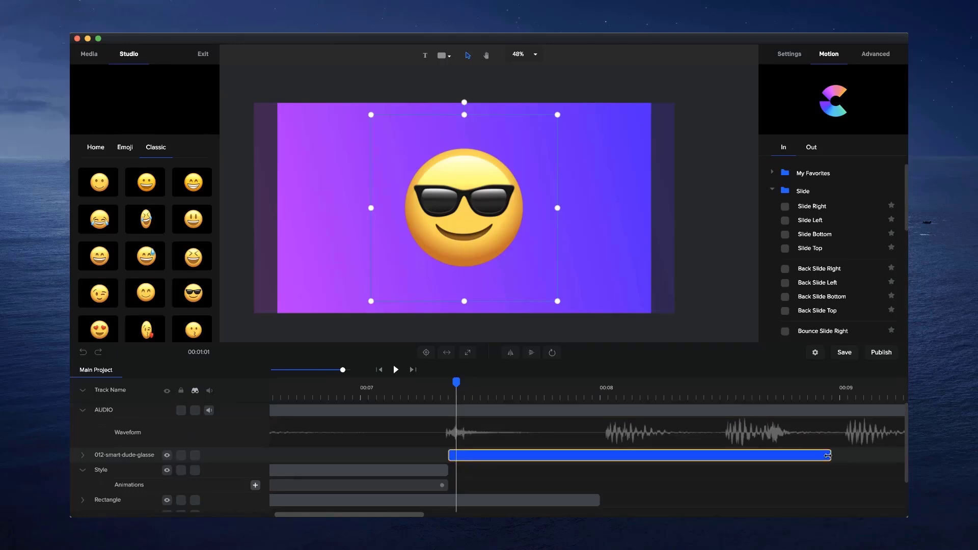
left_click_drag(827, 456, 609, 459)
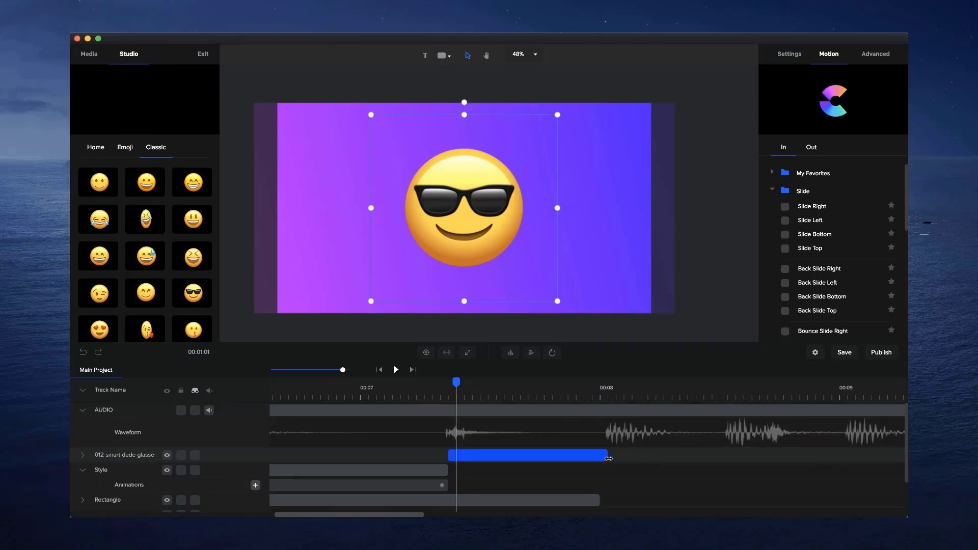
Extend the purple Rectangle background clip to the emoji clip's end, collapse the Style track and scrub through the emoji section
left_click_drag(595, 501, 608, 501)
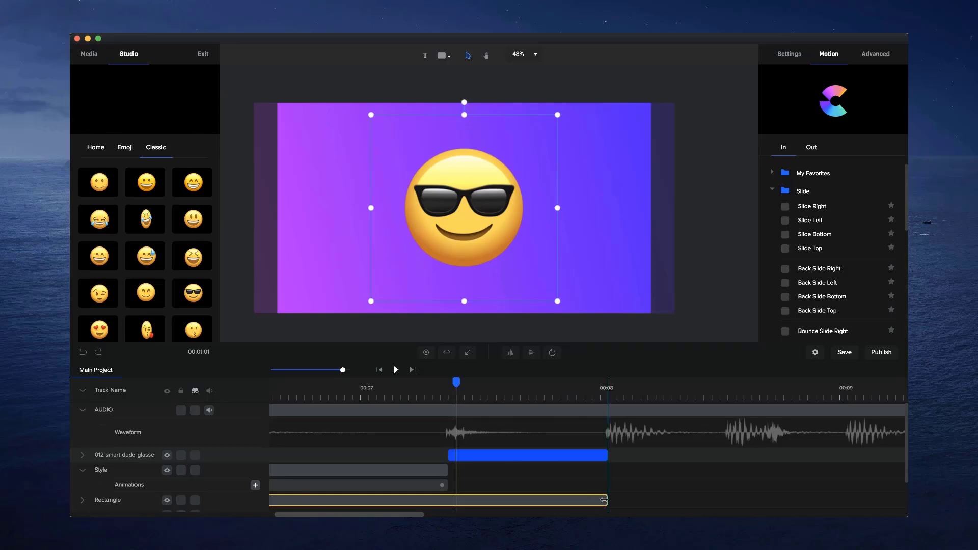
left_click(83, 470)
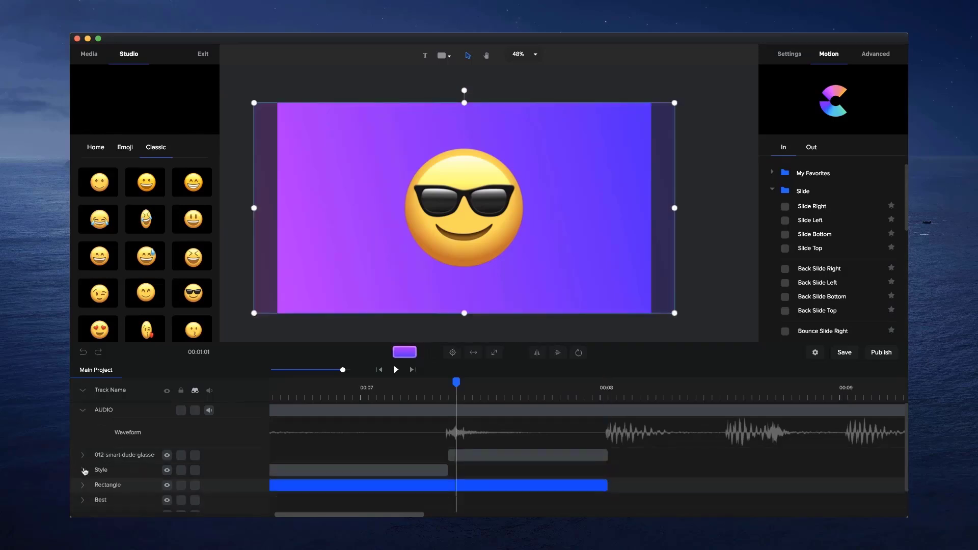
left_click_drag(455, 384, 527, 381)
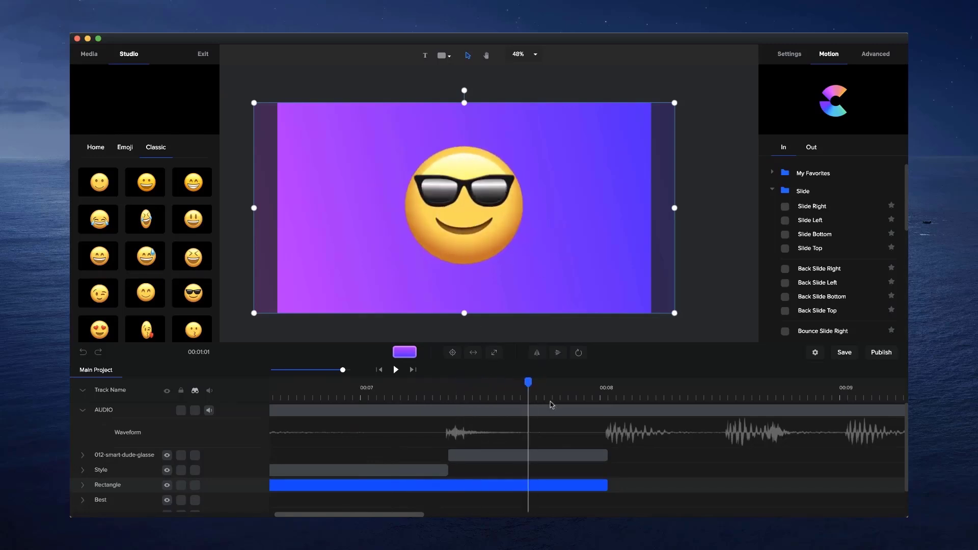
left_click_drag(620, 381, 417, 381)
left_click_drag(341, 369, 314, 369)
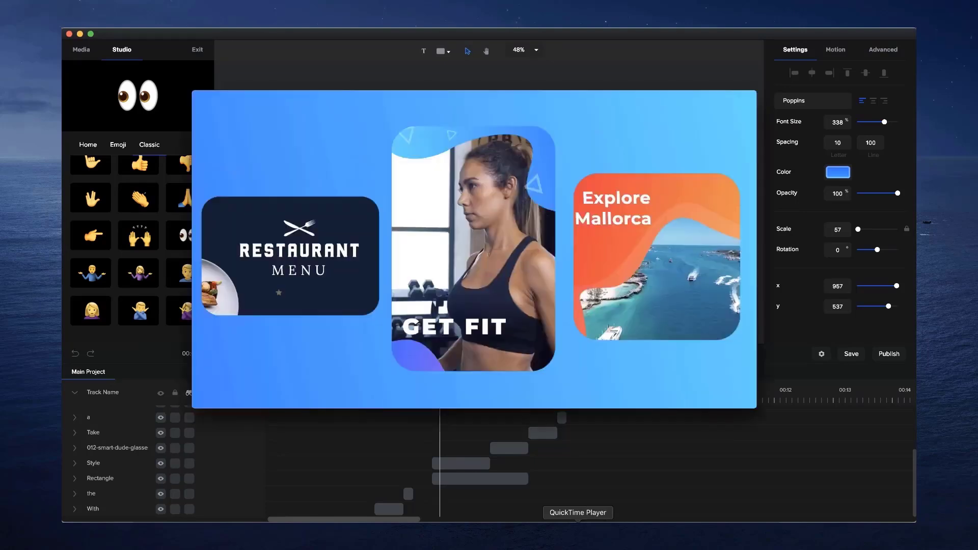
Switch to QuickTime Player and review preview.mp4 around the eyes emoji and the design cards that follow, and return to the editor
mouse_move(460, 351)
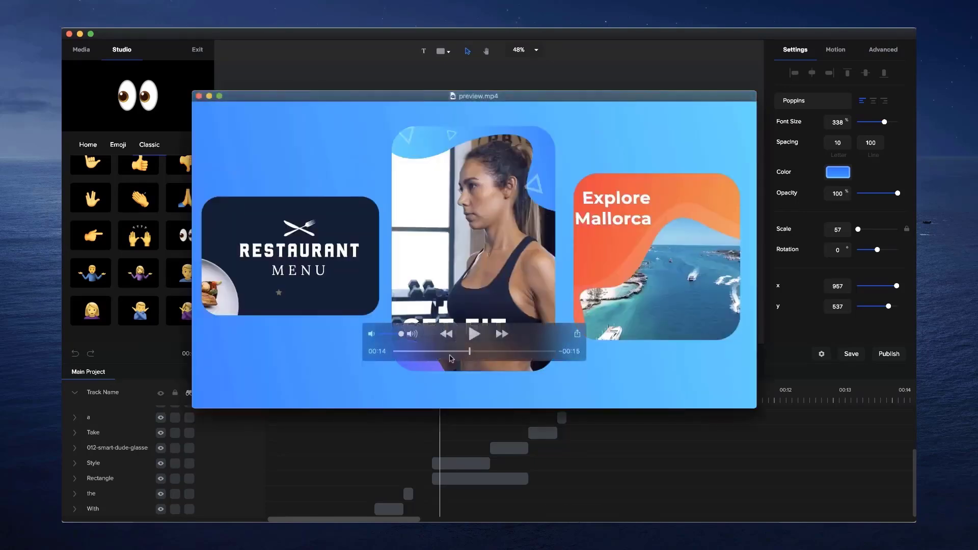
left_click_drag(450, 351, 387, 351)
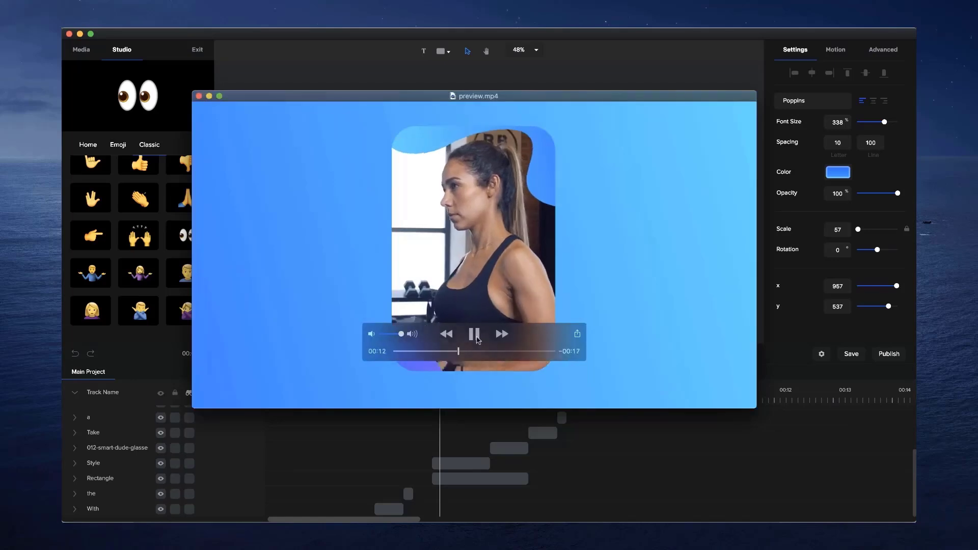
key("space")
mouse_move(459, 351)
left_mouse_down()
mouse_move(435, 353)
mouse_move(444, 351)
left_mouse_up()
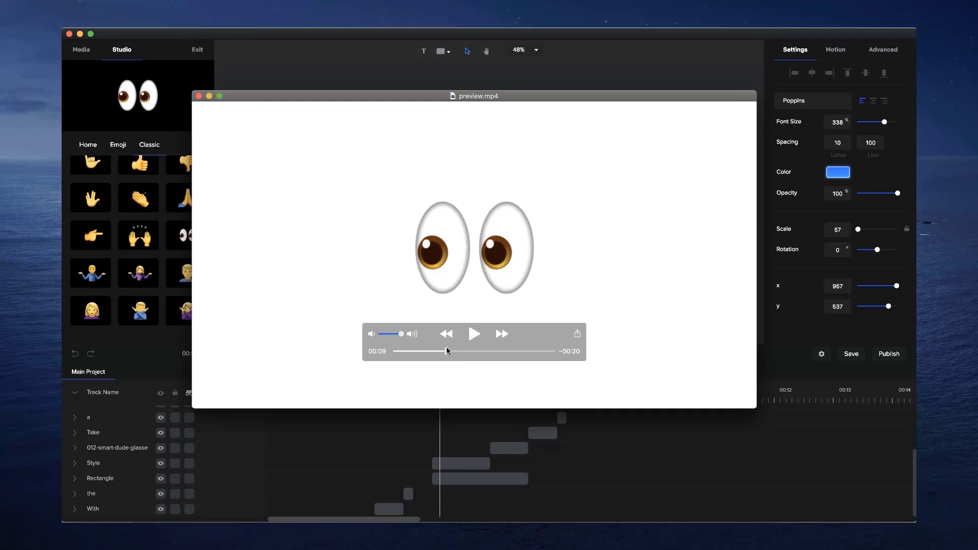
left_click_drag(446, 348, 452, 352)
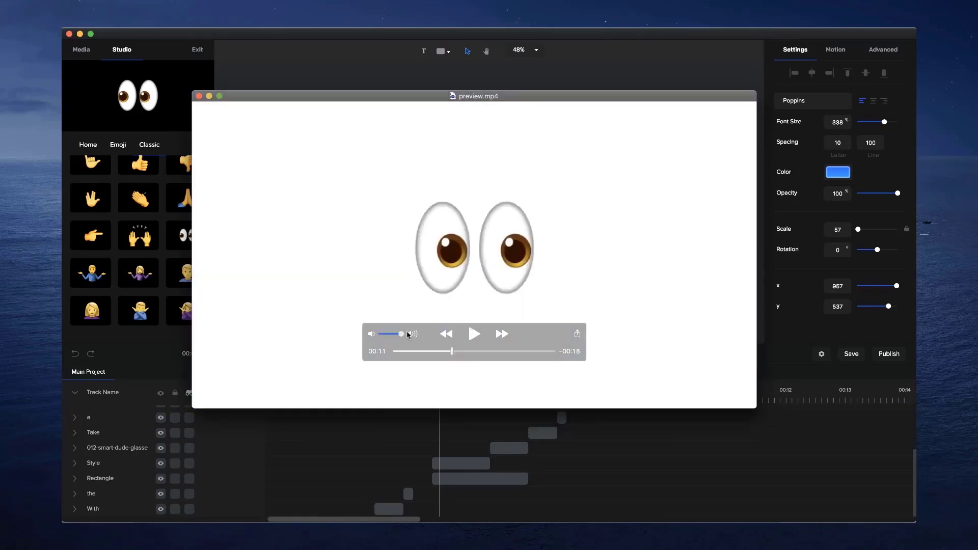
left_click(458, 351)
left_click_drag(458, 352, 496, 351)
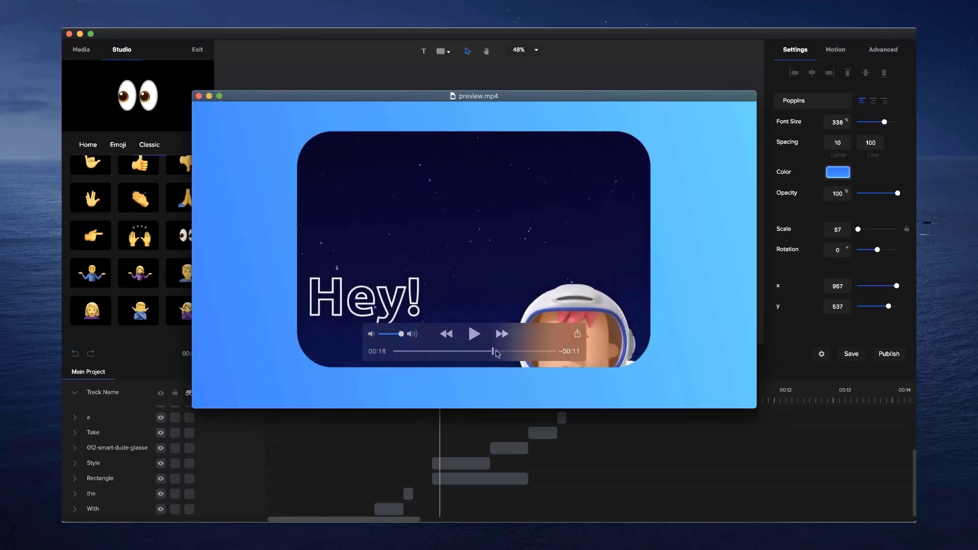
left_click(579, 456)
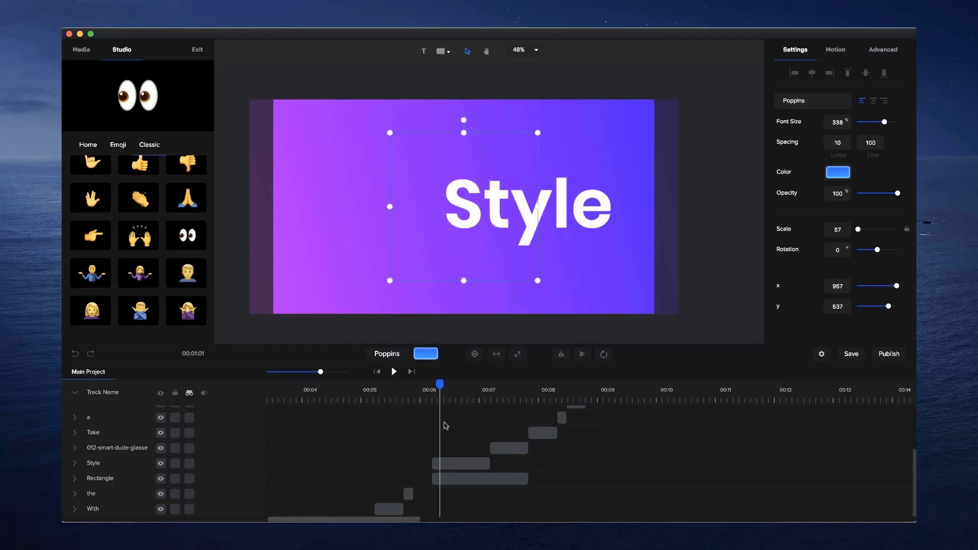
Check the Take, a, look and eyes emoji clips against the audio waveform by scrubbing the timeline
scroll(446, 426, "up", 3)
left_click(542, 395)
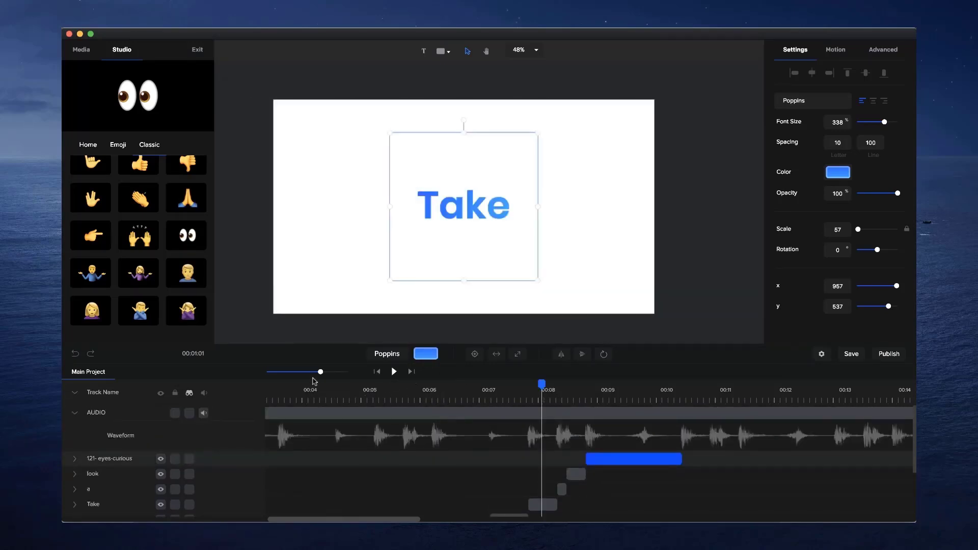
left_click_drag(319, 372, 345, 371)
left_click(446, 389)
left_click_drag(446, 386, 860, 394)
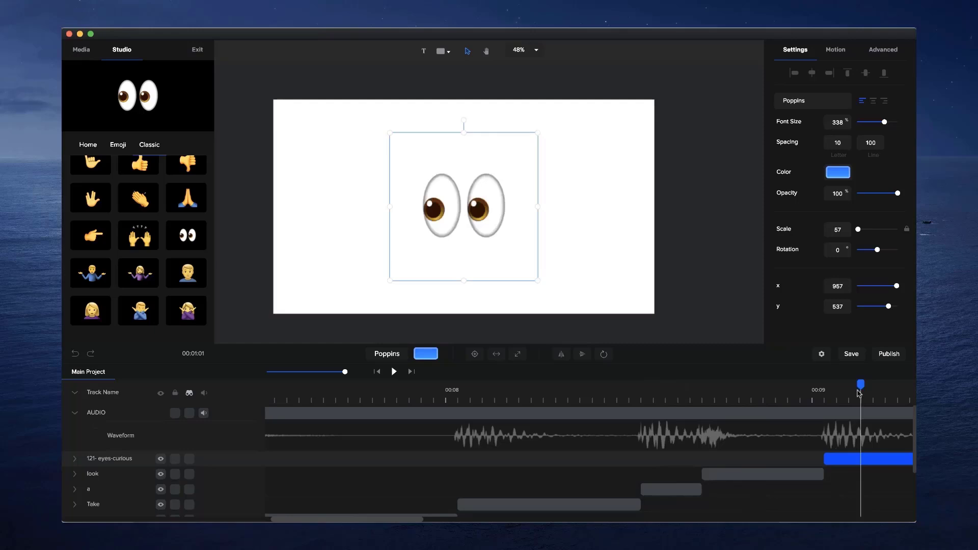
left_click_drag(345, 372, 333, 372)
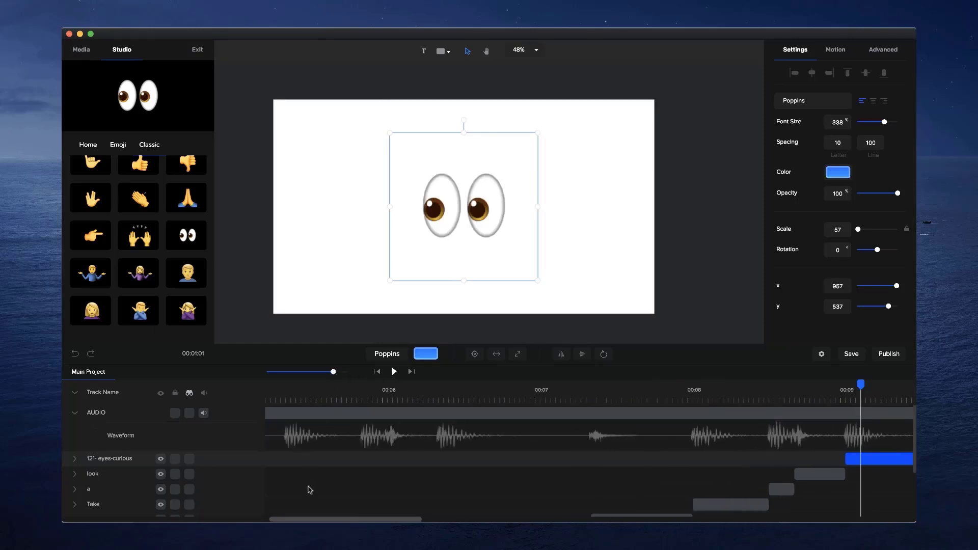
scroll(306, 517, "right", 5)
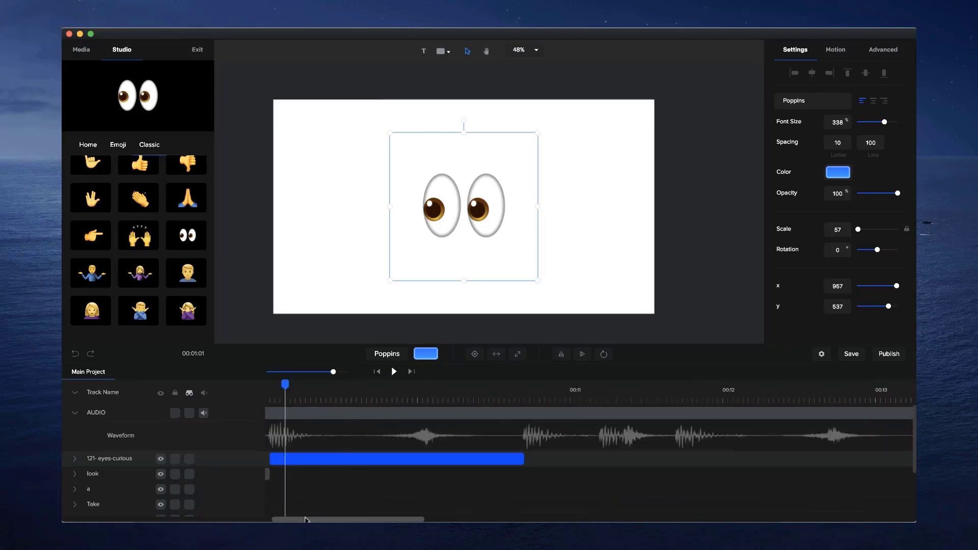
Add a rectangle filling the canvas and align its clip's start with the end of the eyes emoji clip
left_click(609, 391)
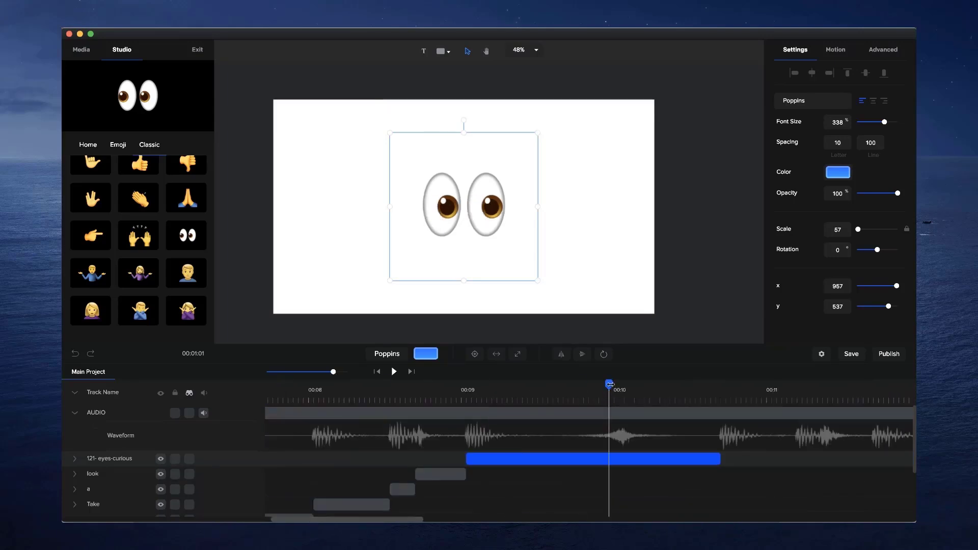
left_click_drag(610, 385, 716, 411)
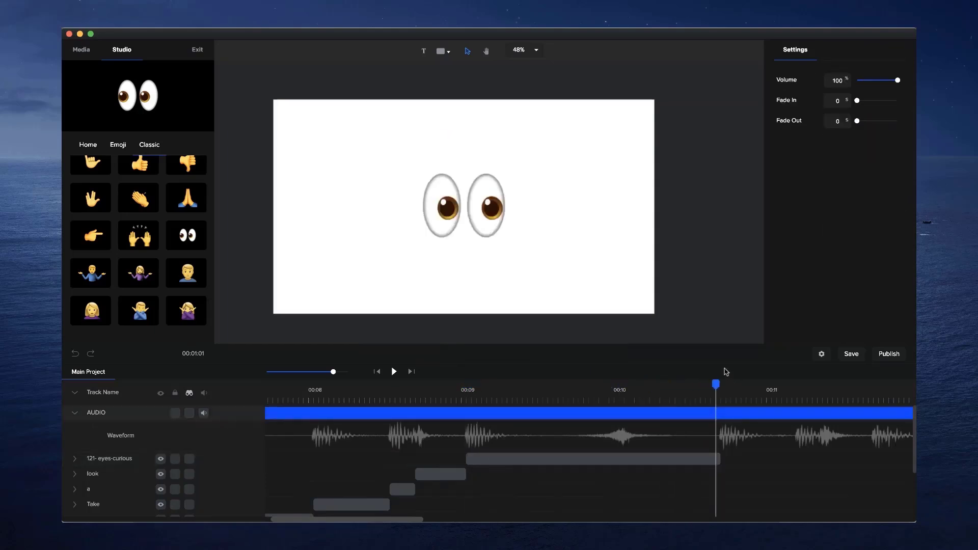
left_click(716, 335)
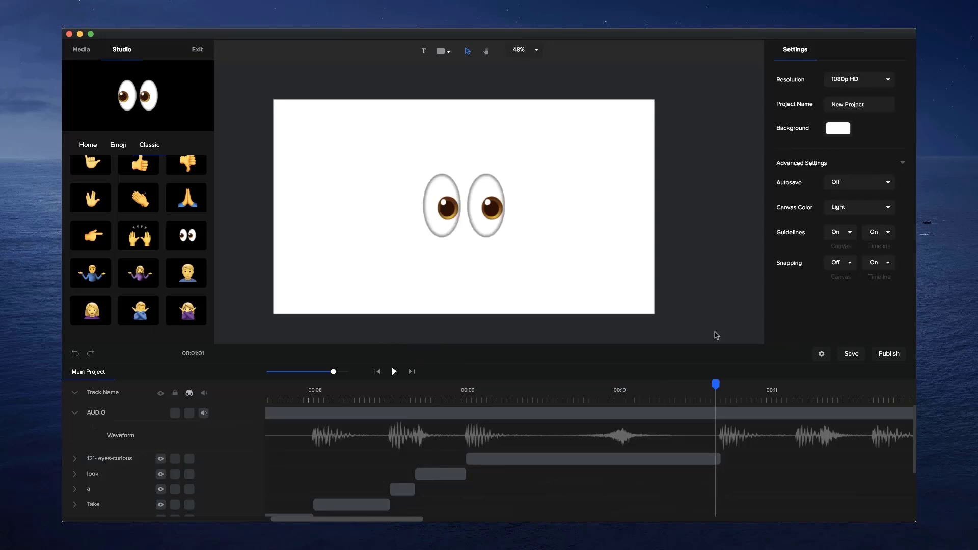
left_click(442, 52)
left_click_drag(407, 106, 516, 232)
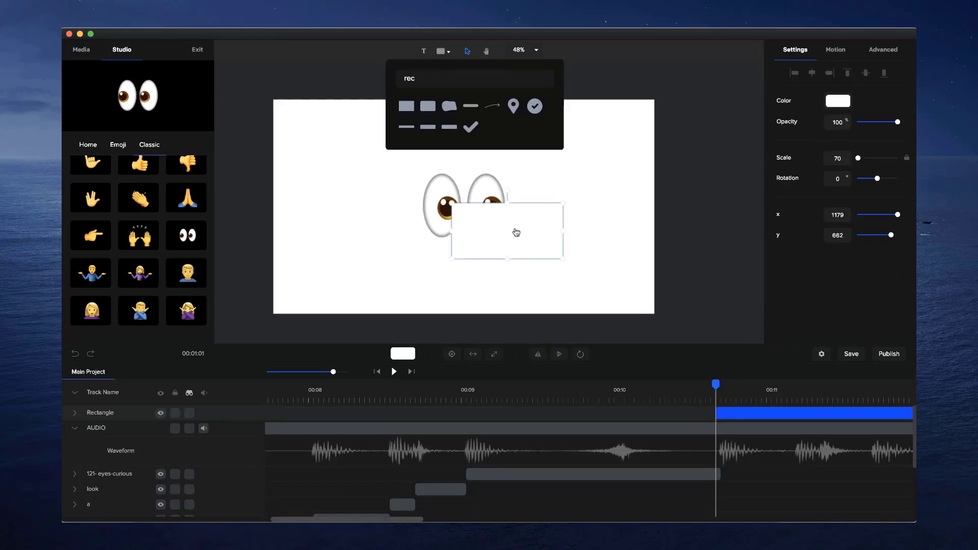
left_click(494, 354)
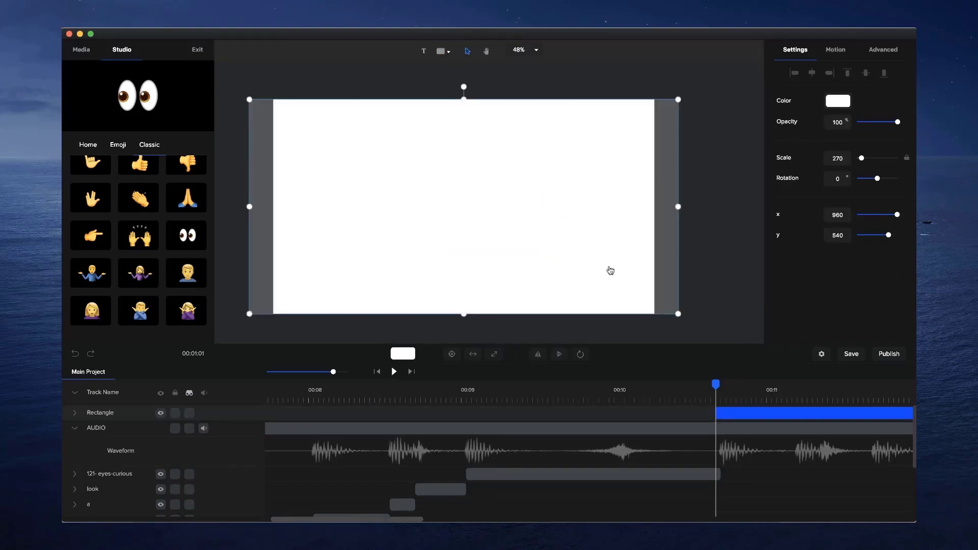
left_click_drag(728, 411, 721, 383)
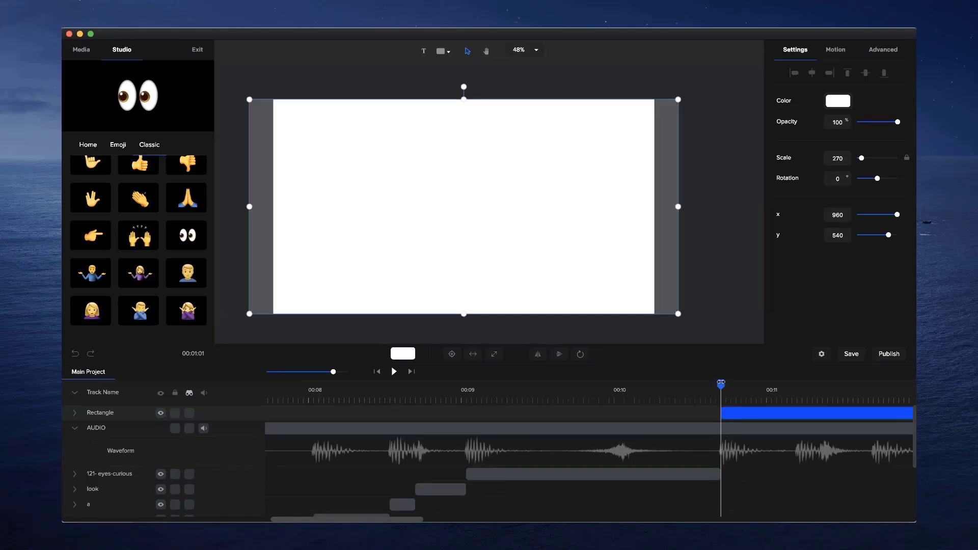
Give the full-canvas rectangle a two-color gradient fill with #2873FF as its first color
left_click(846, 106)
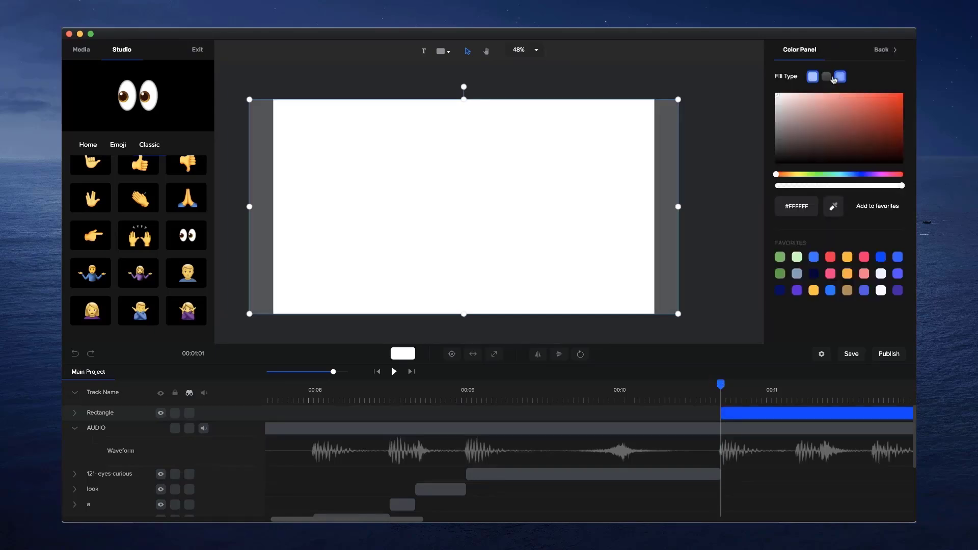
left_click(827, 77)
left_click(813, 257)
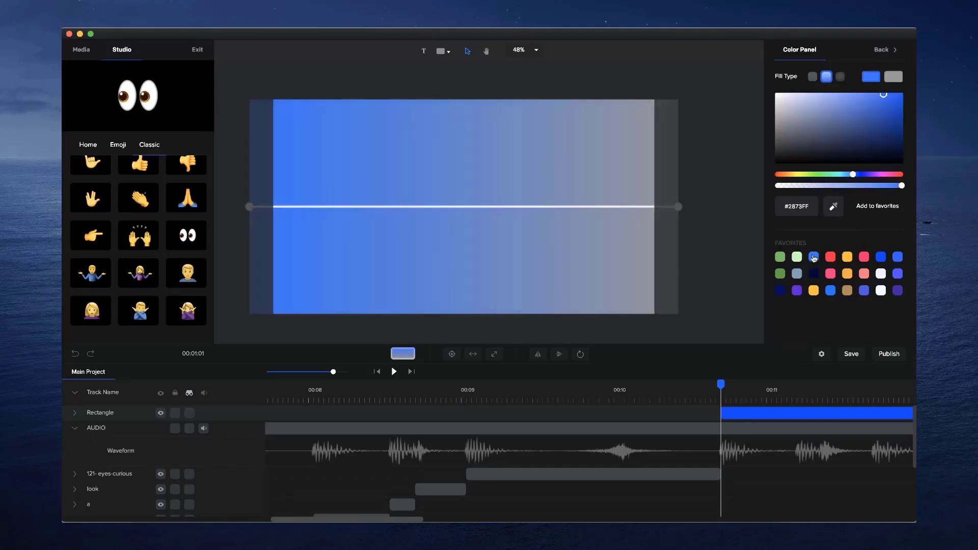
Set the gradient's second color to the teal #21FFC4
left_click(889, 77)
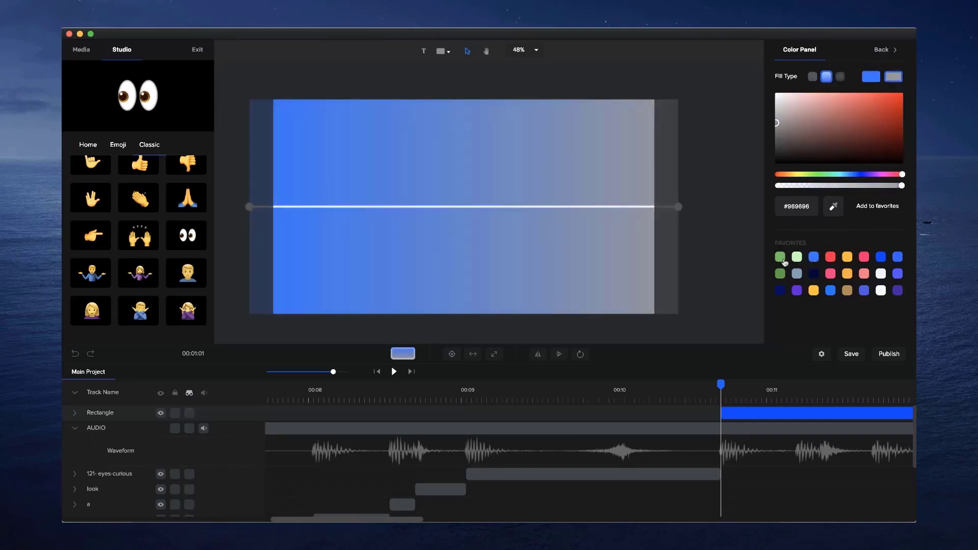
left_click(782, 259)
left_click_drag(858, 104, 850, 92)
left_click_drag(835, 175, 834, 175)
left_click_drag(888, 102, 887, 94)
Shift the gradient's first color to a slightly deeper blue and set its second color to #21D9FF
left_click(874, 79)
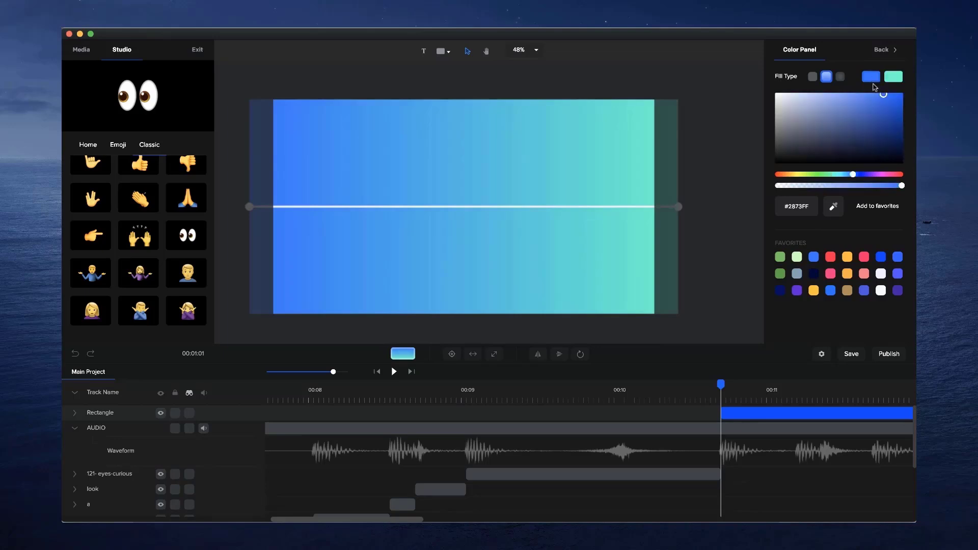
mouse_move(851, 176)
left_mouse_down()
mouse_move(824, 178)
mouse_move(855, 178)
left_mouse_up()
left_click(894, 76)
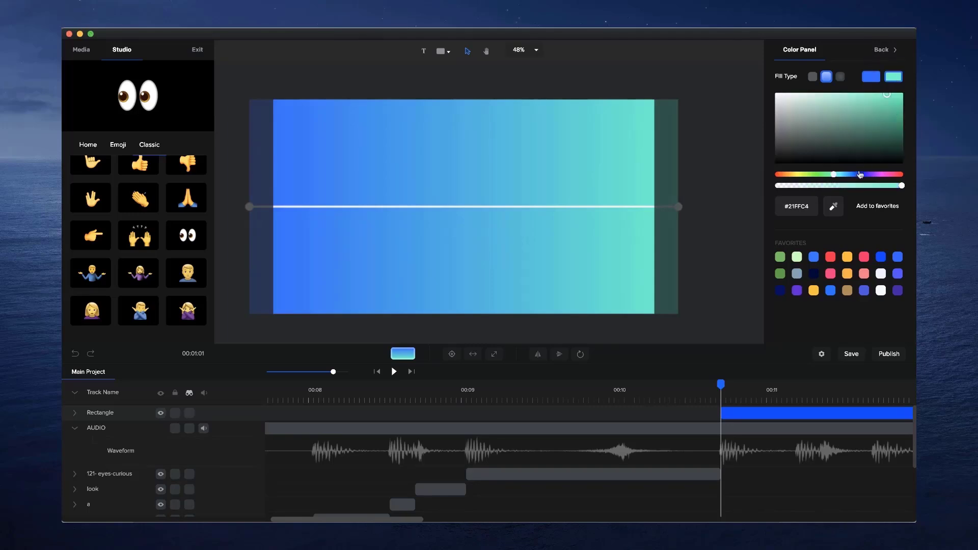
left_click(844, 174)
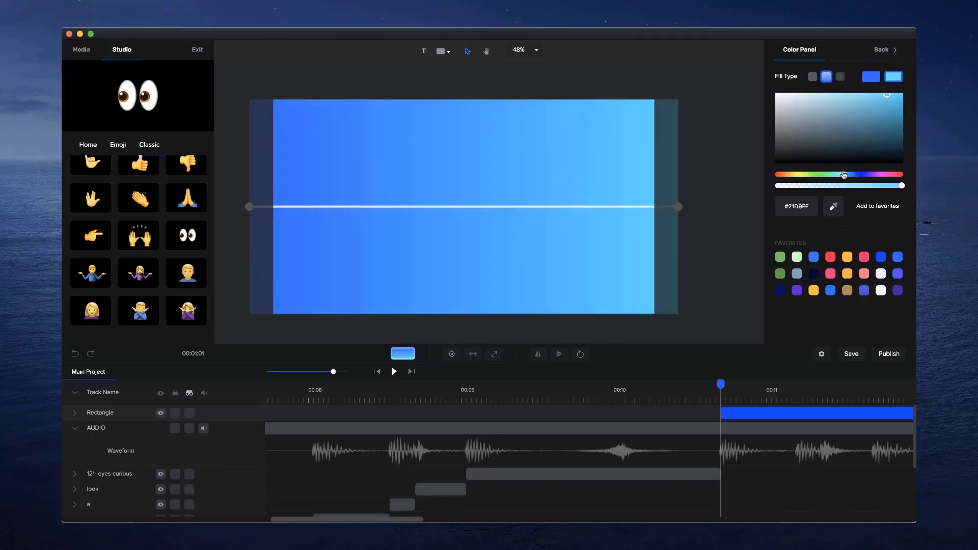
left_click(743, 186)
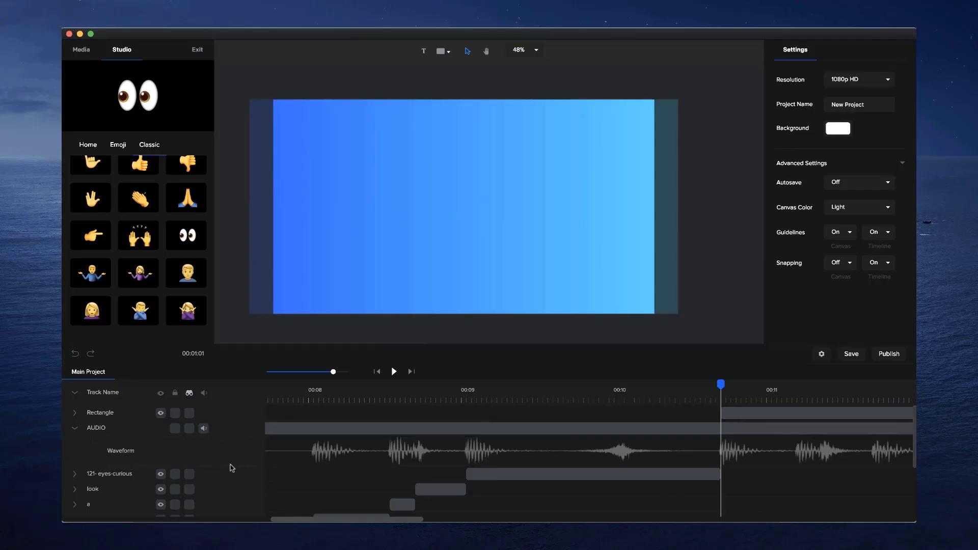
Rename the Rectangle track to BG and move it below the AUDIO track
double_click(96, 414)
type("BG")
key("Return")
left_click_drag(91, 414, 99, 427)
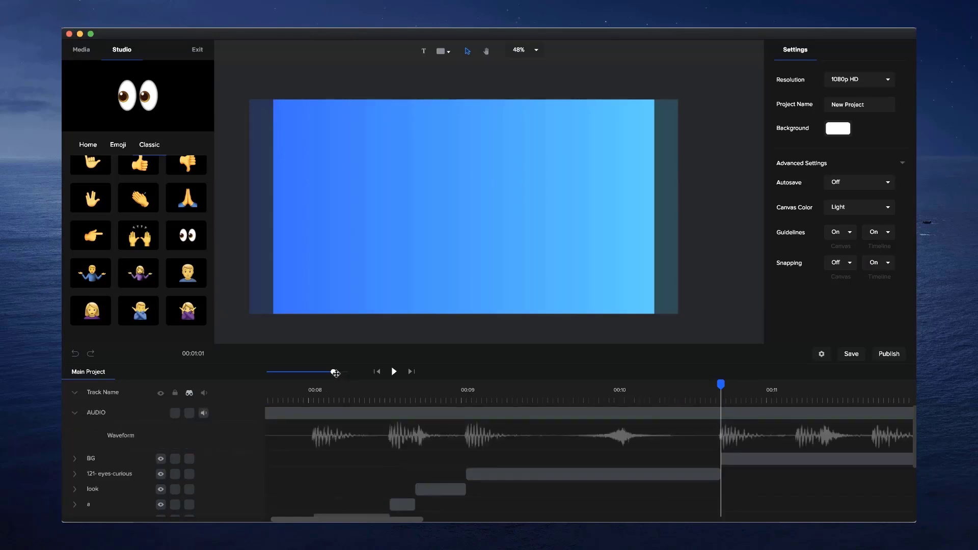
Add a white rounded rectangle shape starting at the beginning of the BG clip
left_click_drag(333, 372, 322, 372)
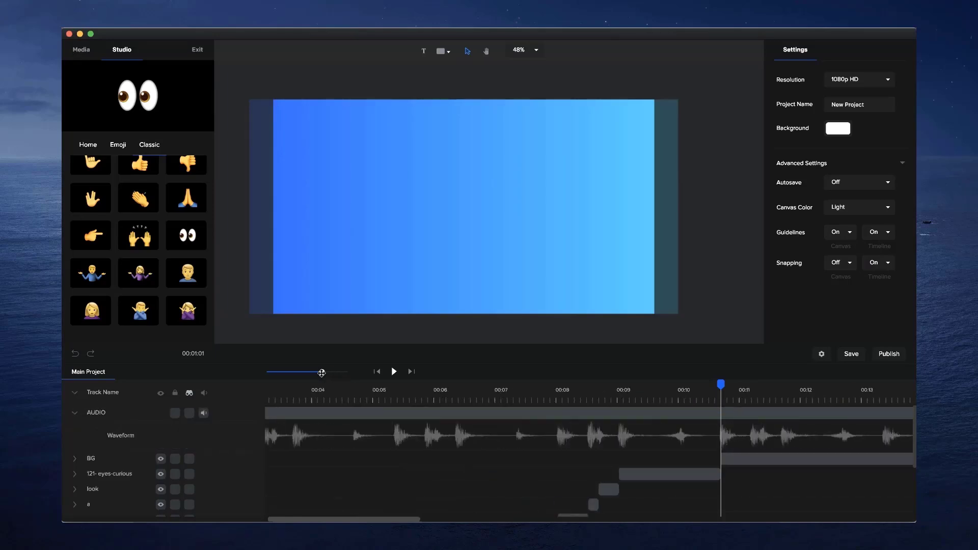
left_click(688, 391)
left_click_drag(688, 389, 720, 380)
left_click(441, 52)
key("BackSpace")
key("BackSpace")
key("BackSpace")
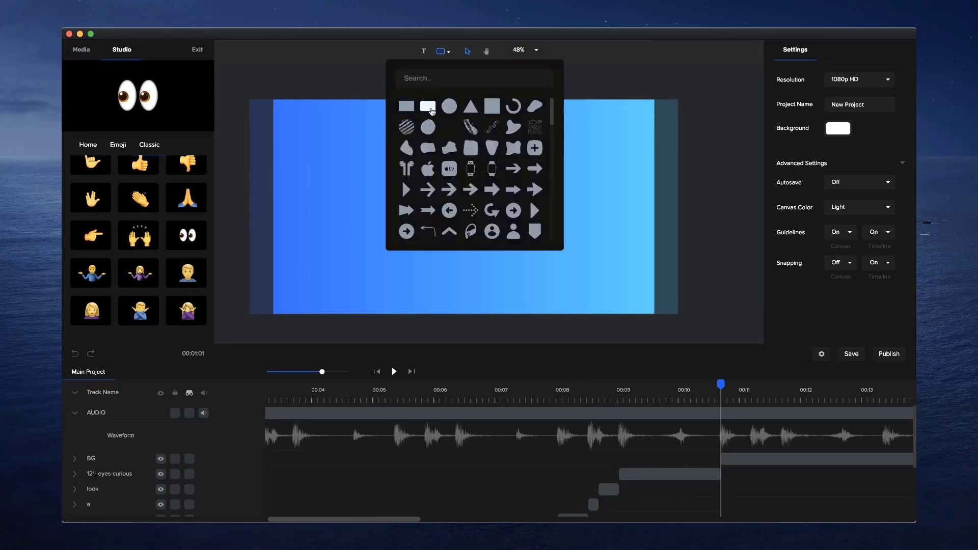
left_click(428, 110)
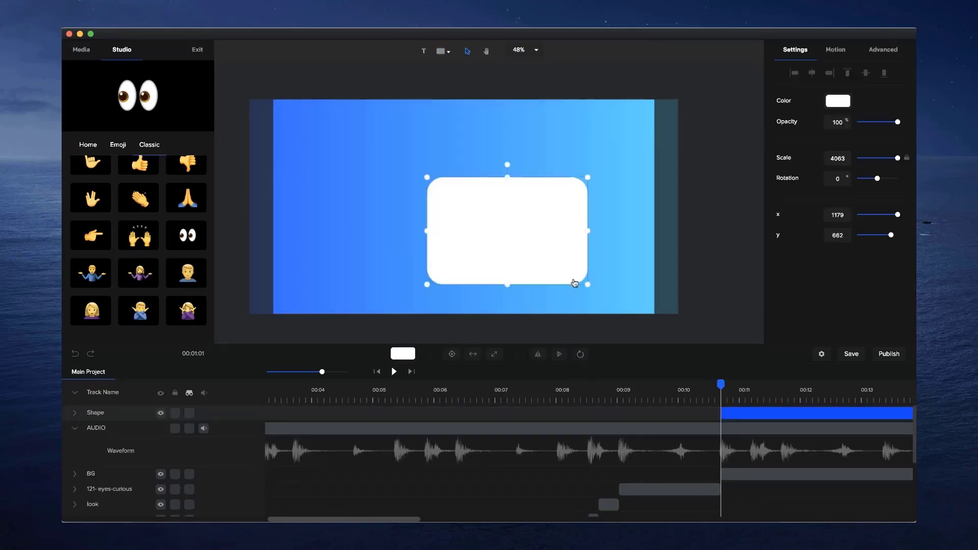
Enlarge the white rounded rectangle to a scale of about 4827 and center it on the canvas
left_click_drag(557, 265, 515, 236)
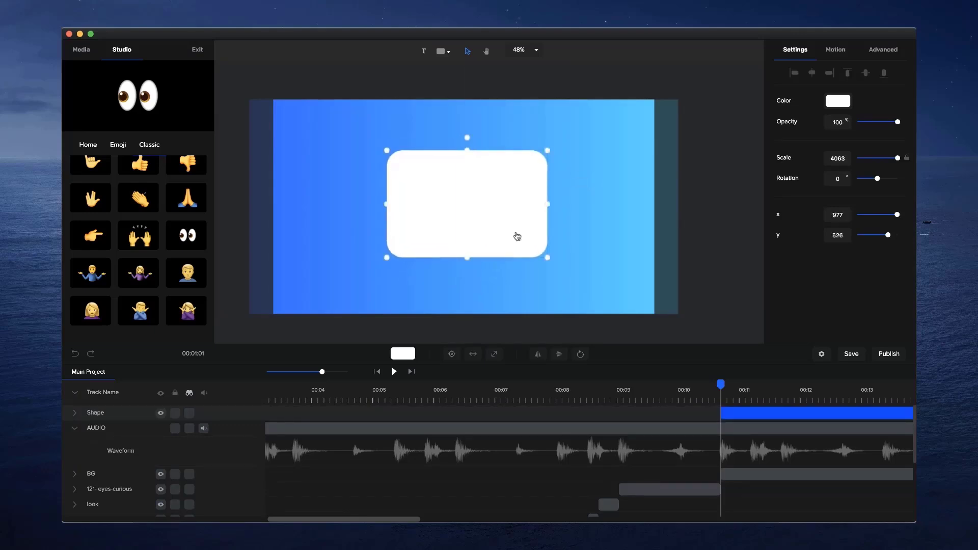
mouse_move(468, 136)
left_mouse_down()
mouse_move(421, 183)
mouse_move(444, 201)
mouse_move(443, 170)
mouse_move(461, 146)
mouse_move(467, 153)
left_mouse_up()
left_click_drag(548, 260, 577, 273)
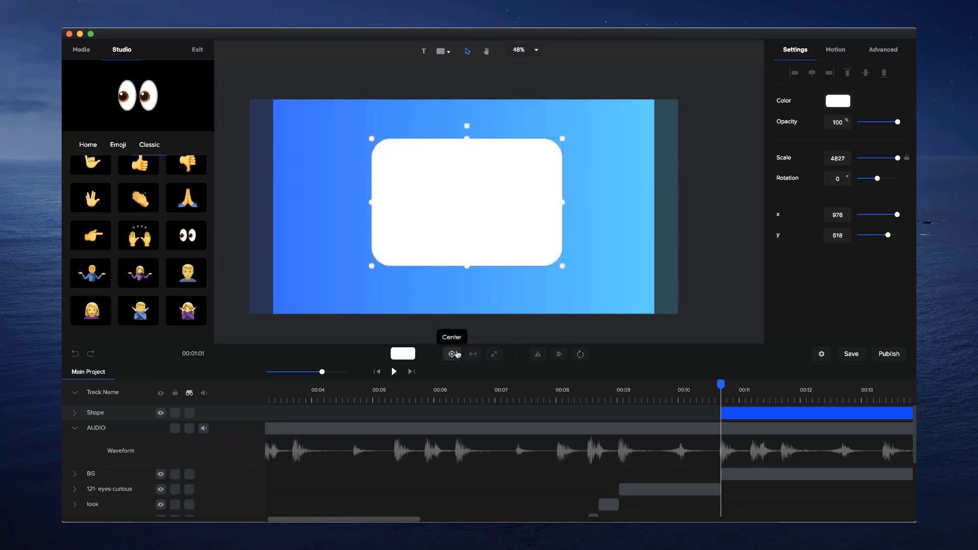
left_click(451, 354)
left_click(772, 415)
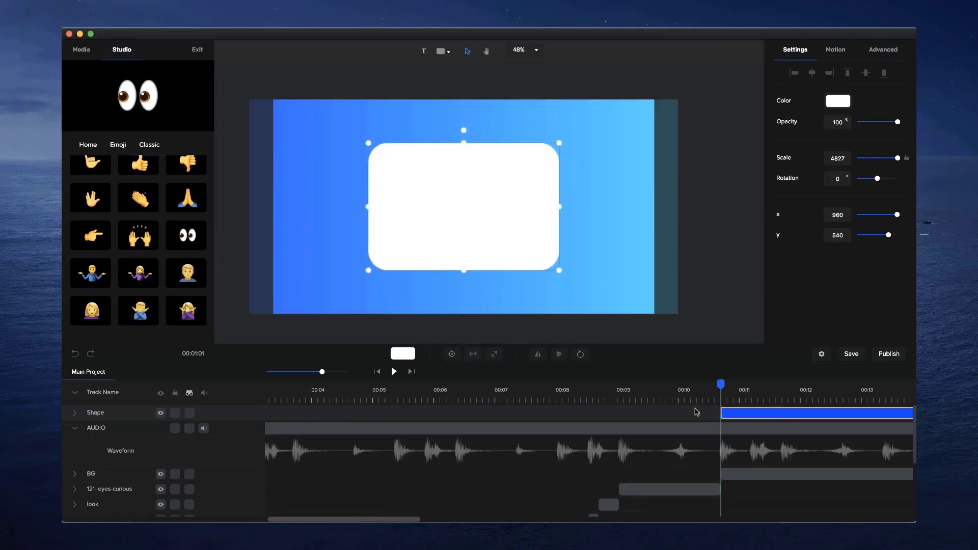
Rename the rounded rectangle's track as MIDDLE and move it below the AUDIO track
double_click(98, 413)
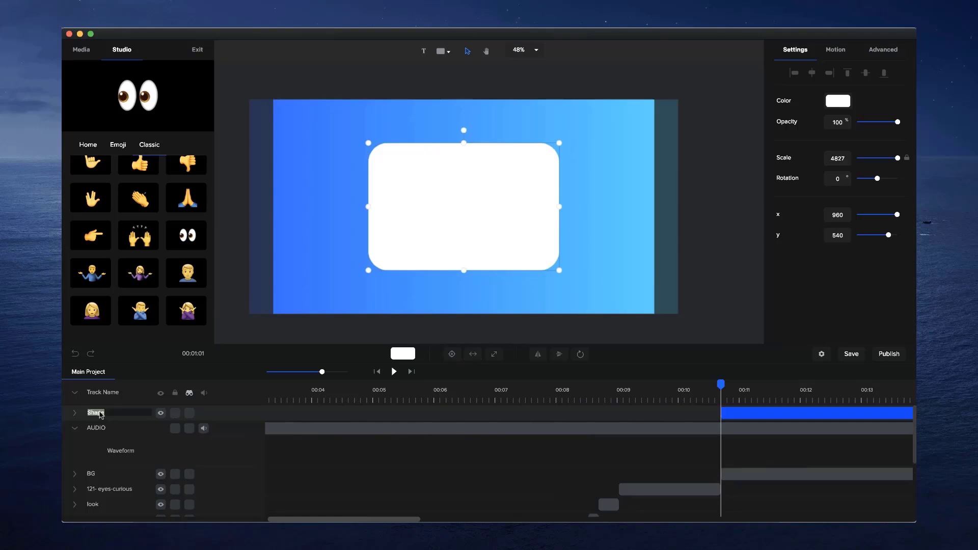
type("MIDDL")
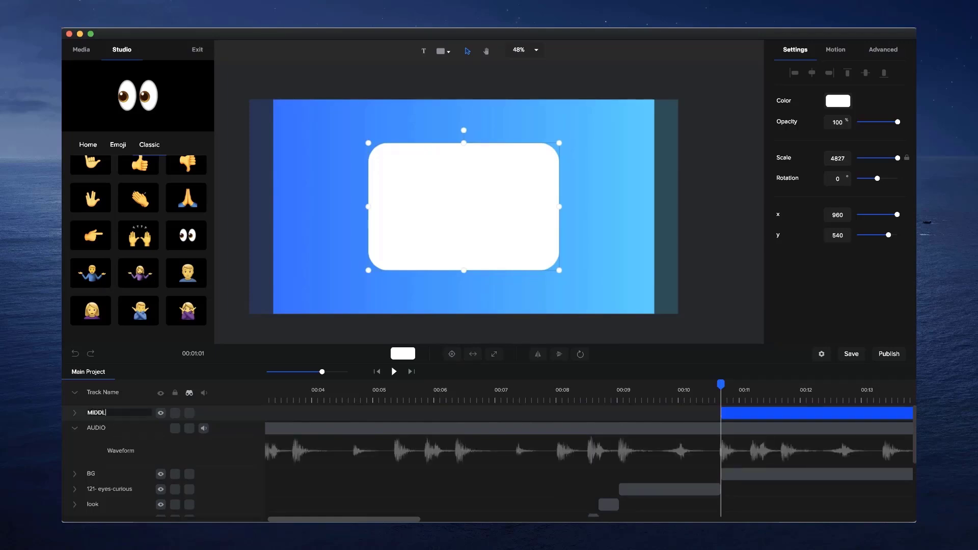
type("E")
key("Return")
left_click(74, 429)
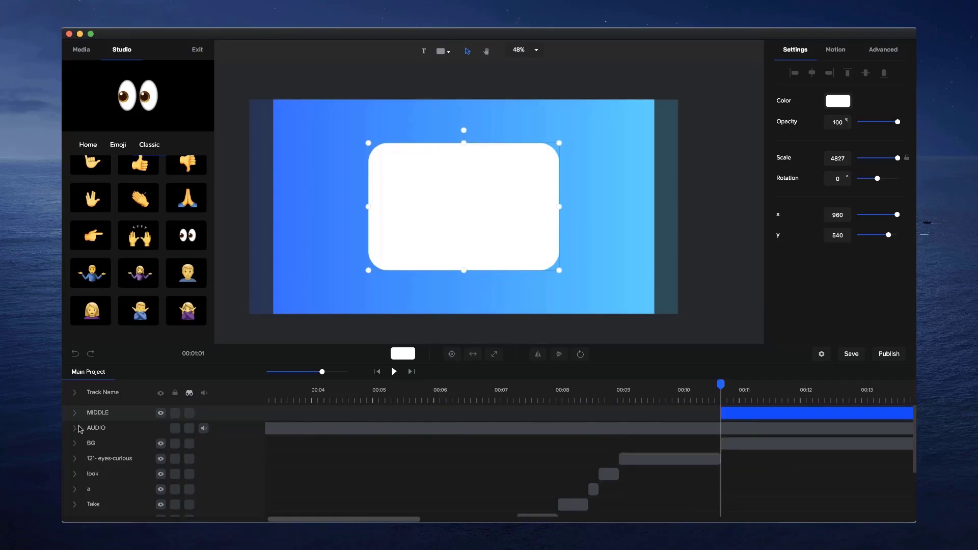
left_click_drag(93, 427, 95, 412)
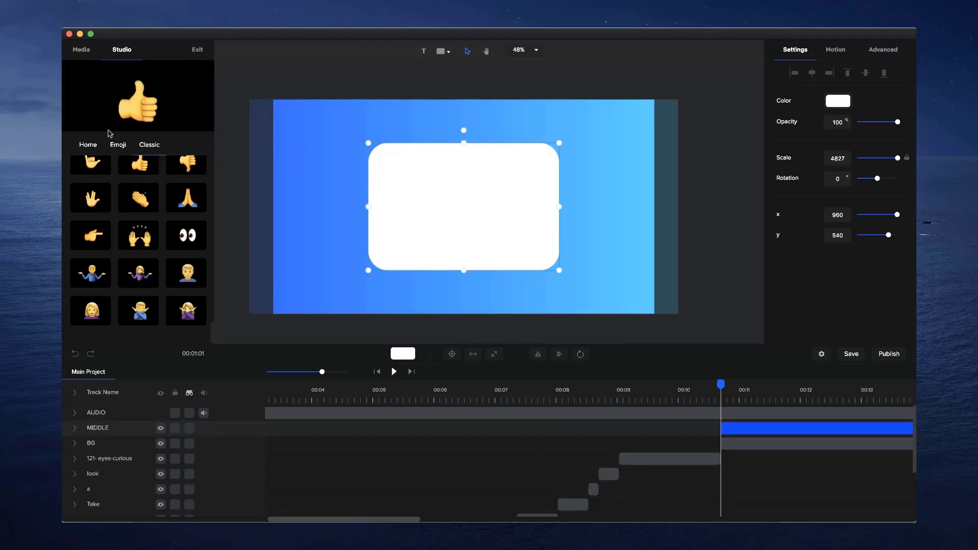
Import preview.mp4 from the Introducing Your New App folder under Devices into the project media
left_click(86, 56)
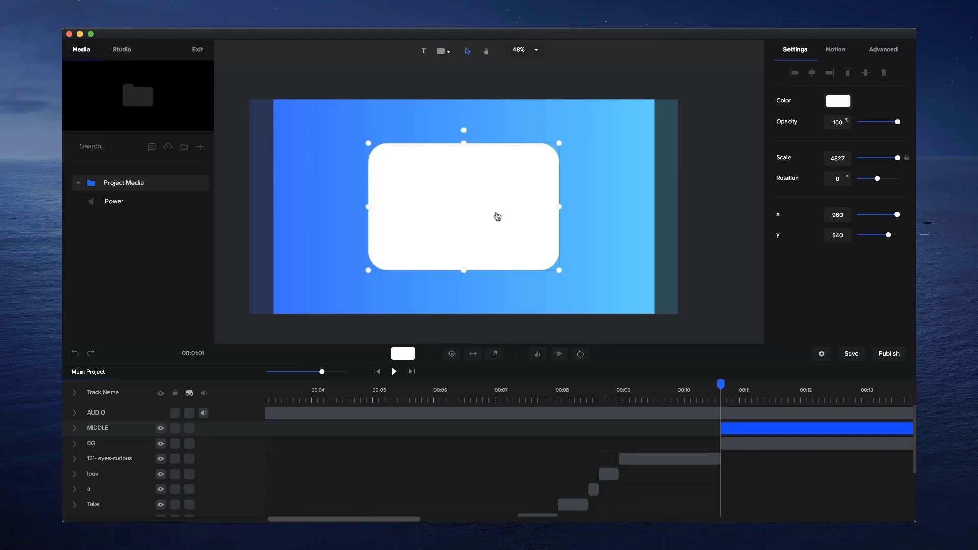
left_click(200, 147)
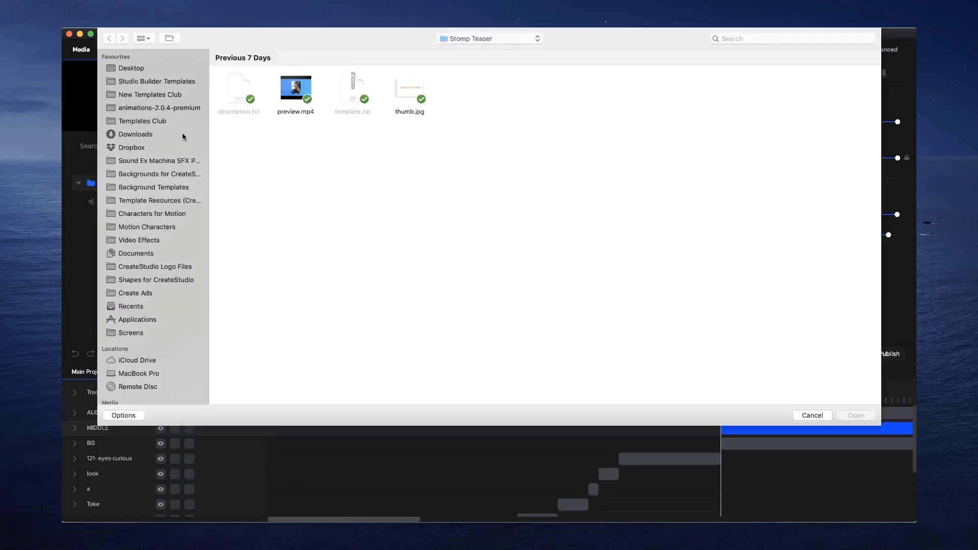
left_click(153, 121)
double_click(300, 92)
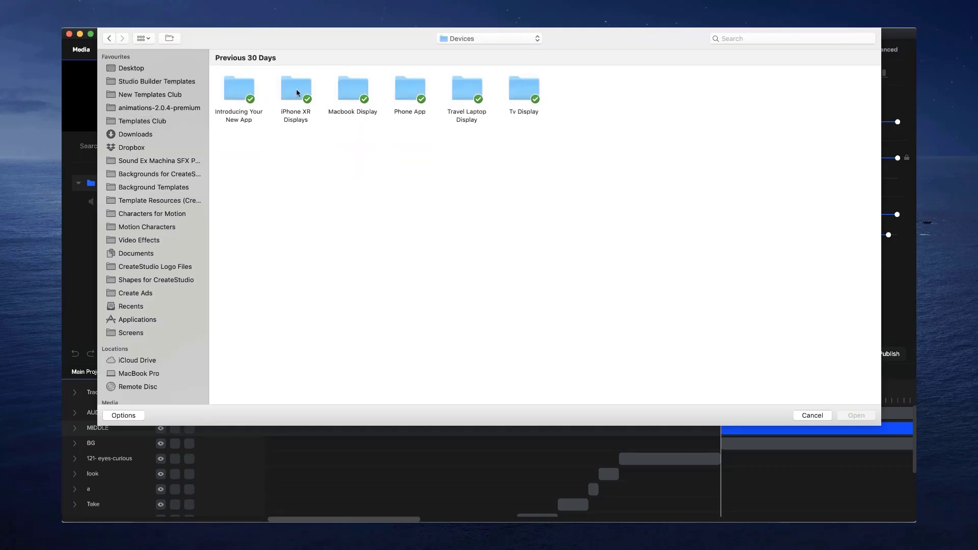
double_click(228, 89)
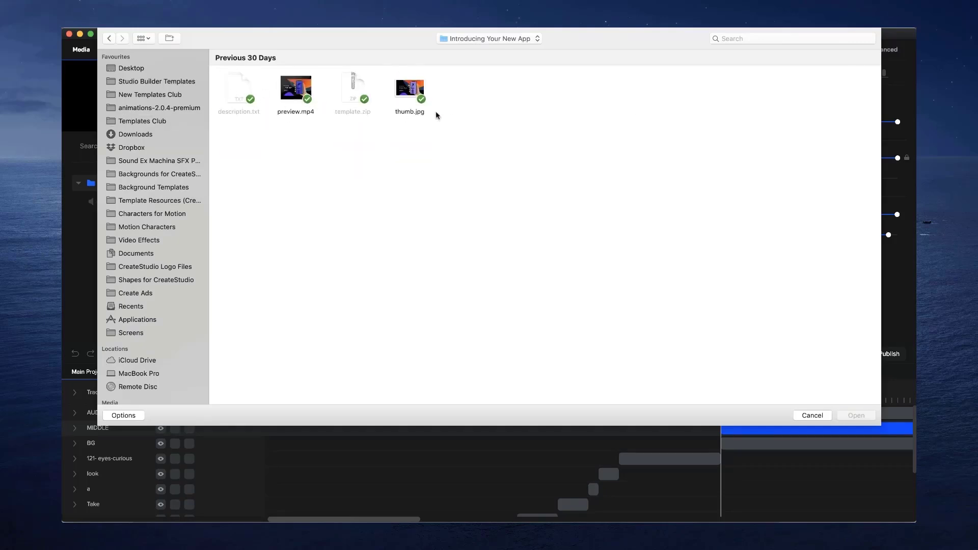
double_click(292, 102)
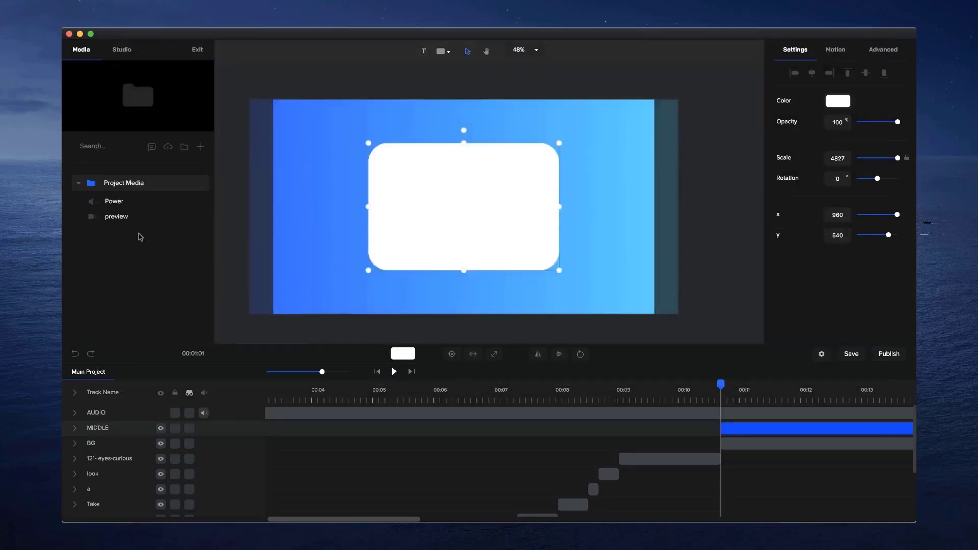
Place the imported preview video on the canvas at the start of the BG clip and scale it to about 71
left_click(142, 215)
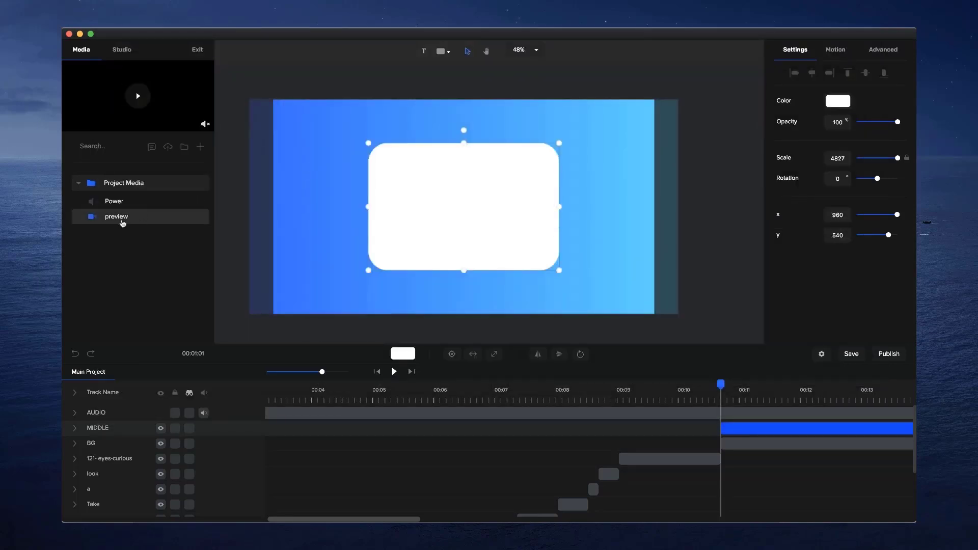
left_click_drag(118, 217, 422, 206)
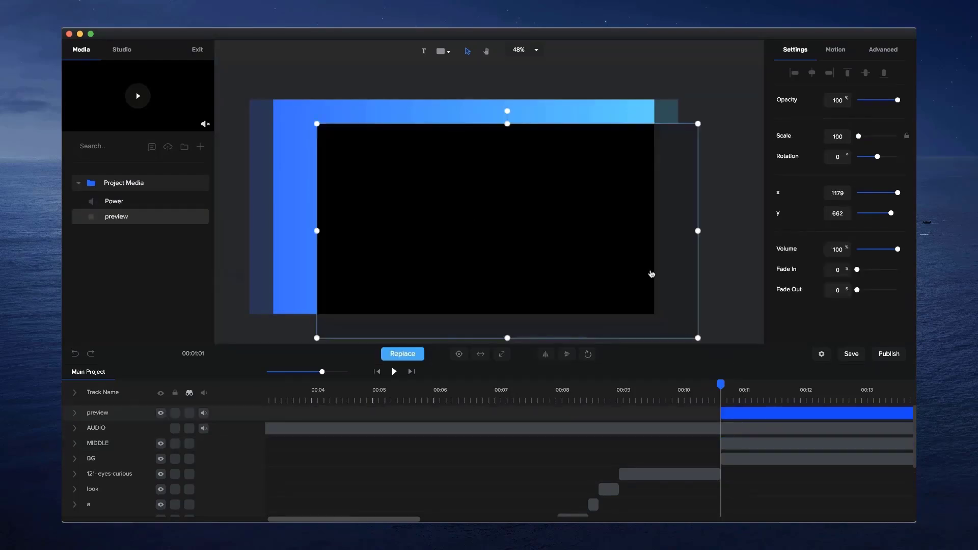
left_click_drag(700, 339, 601, 268)
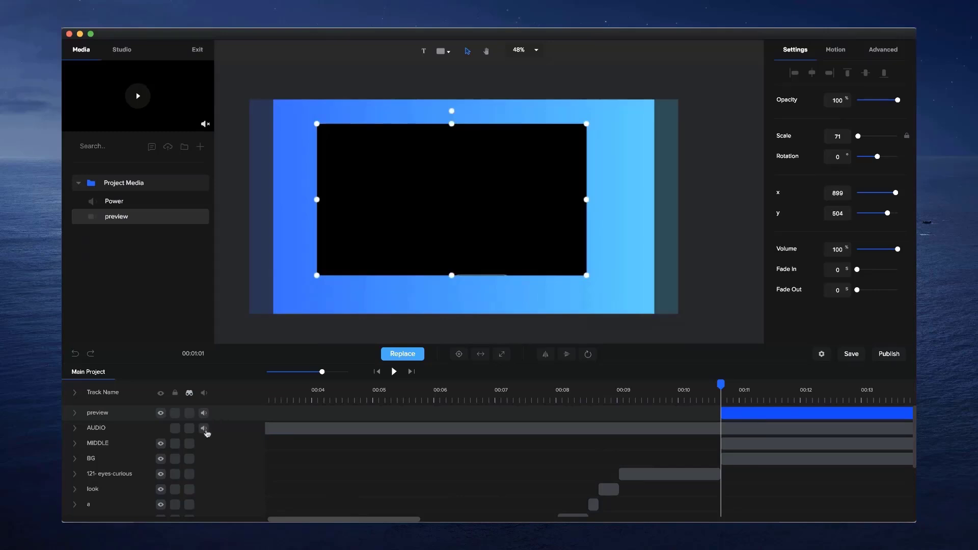
Mute the preview track and move it between the AUDIO and MIDDLE tracks
left_click(204, 415)
left_click_drag(95, 412, 103, 437)
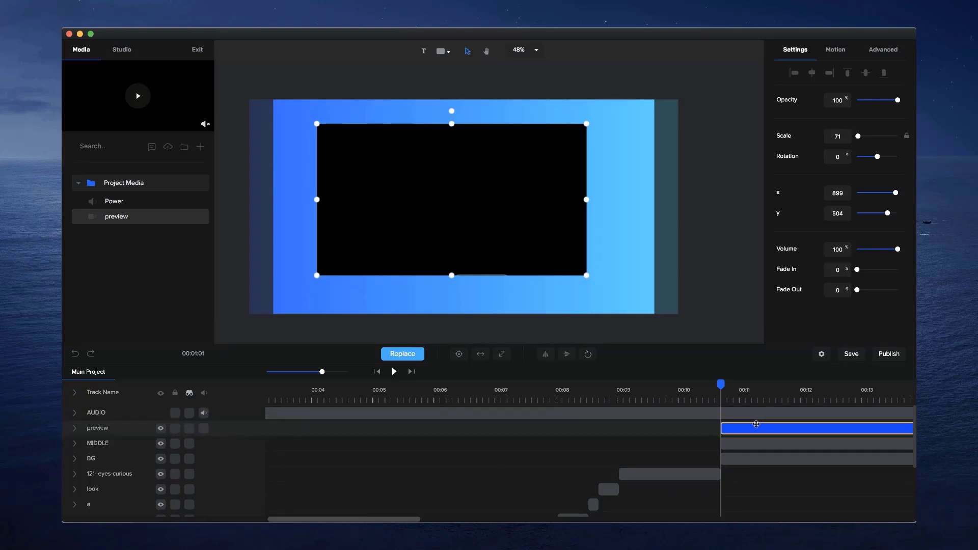
Center the preview video over the rounded rectangle and mask it with the MIDDLE shape
left_click_drag(533, 247, 545, 254)
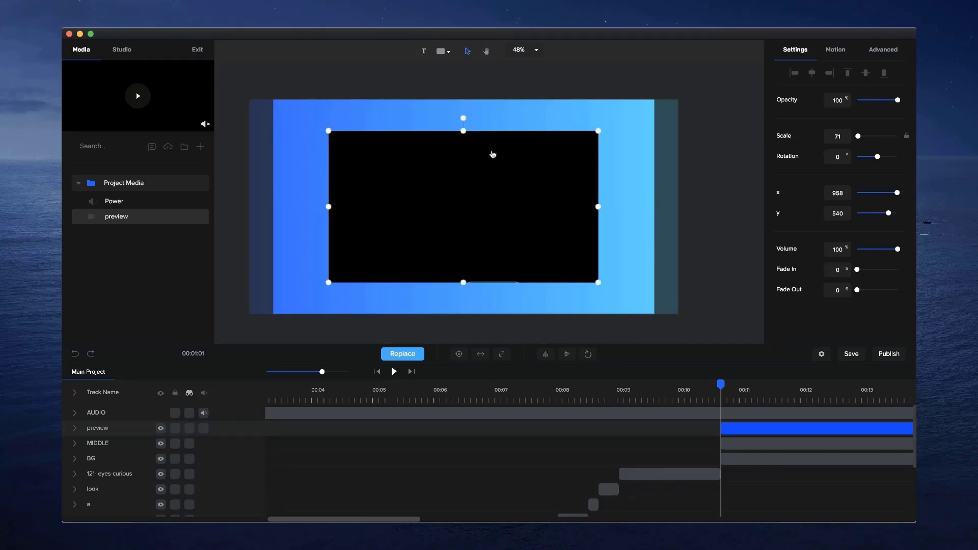
left_click(752, 433)
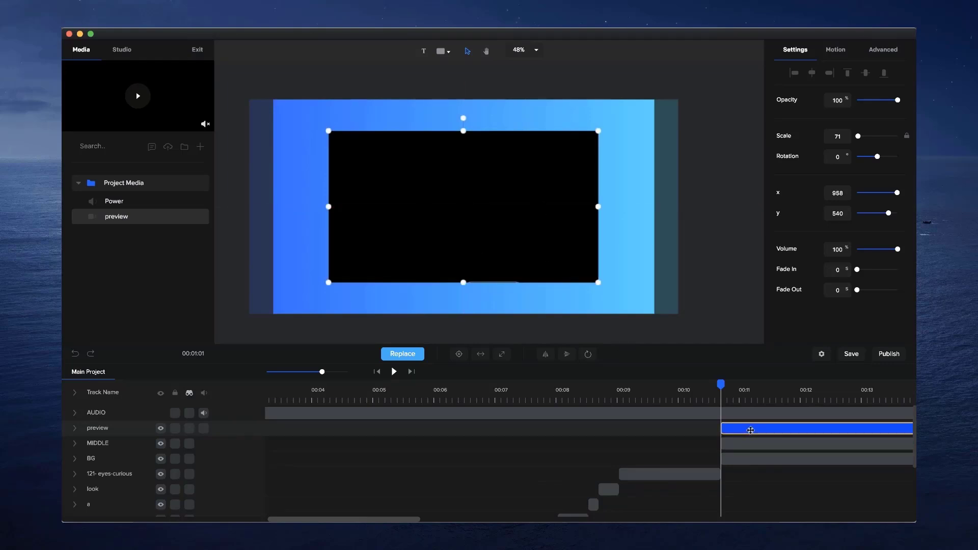
right_click(750, 430)
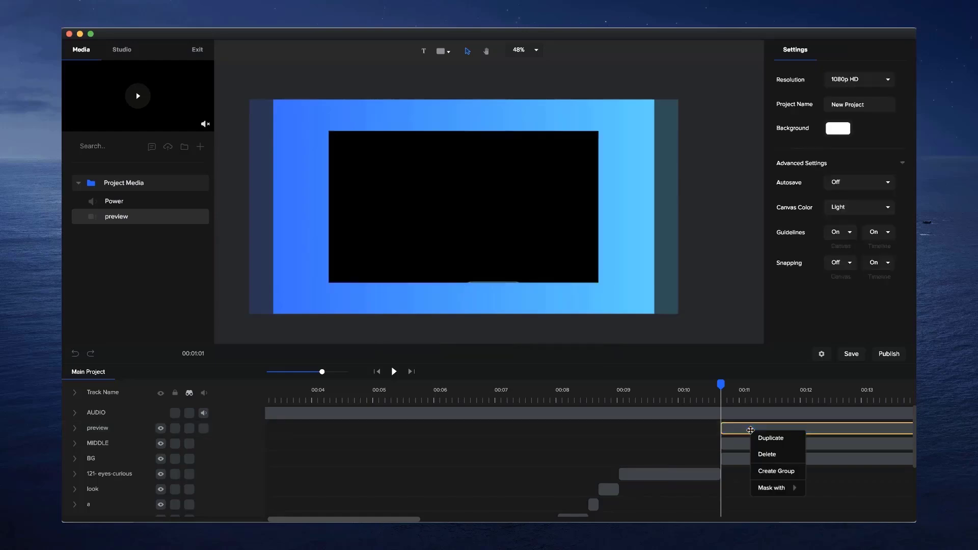
mouse_move(778, 488)
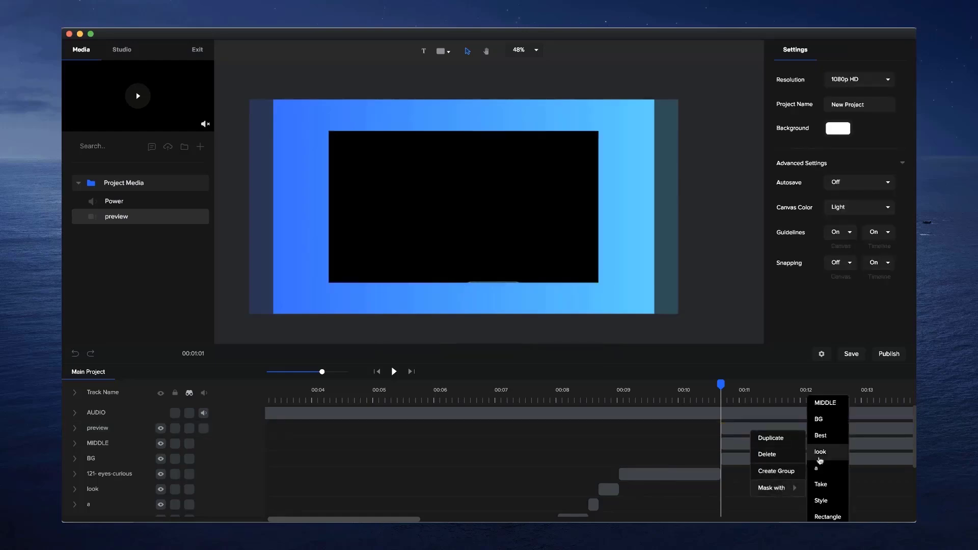
left_click(826, 403)
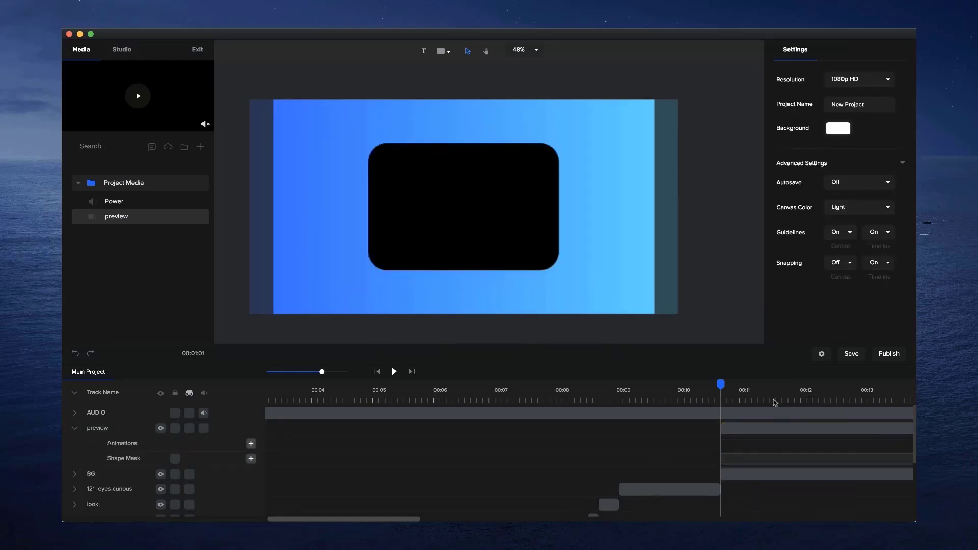
Shrink the masked preview video to a scale of about 61 and reposition it at about x 1001, y 531
left_click_drag(722, 384, 827, 384)
left_click(576, 275)
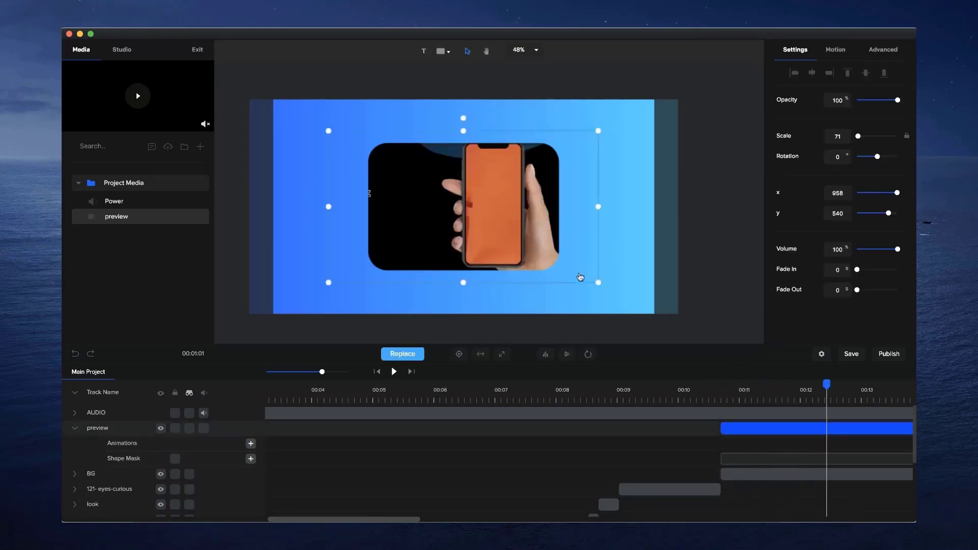
left_click_drag(600, 282, 579, 271)
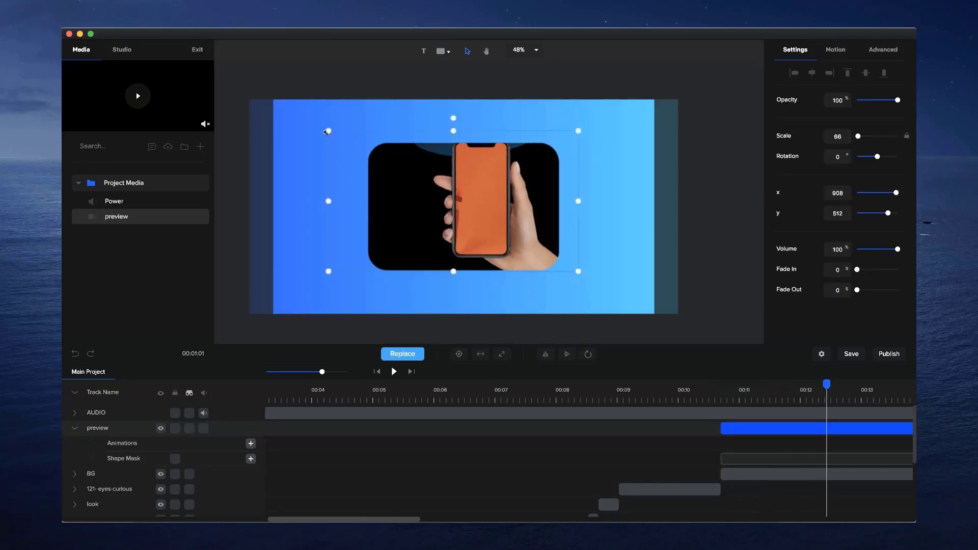
left_click_drag(327, 130, 354, 138)
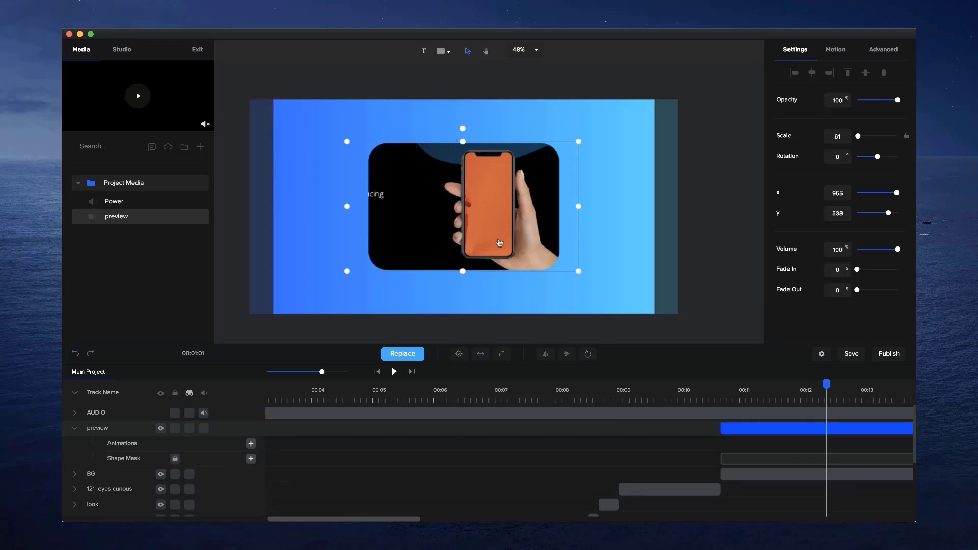
mouse_move(500, 244)
left_mouse_down()
mouse_move(522, 224)
mouse_move(509, 241)
left_mouse_up()
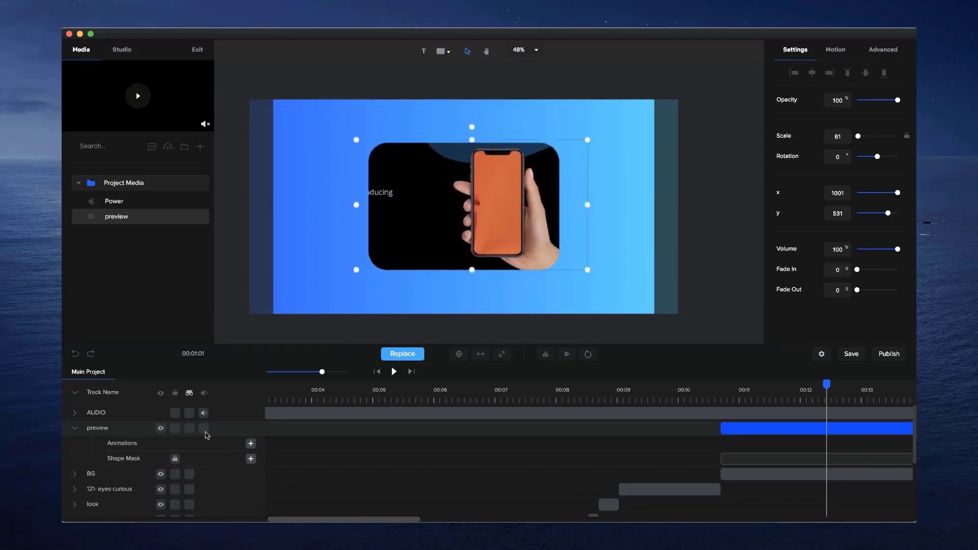
Lock the preview track and rename it as MIDDLE VIDEO
left_click(175, 430)
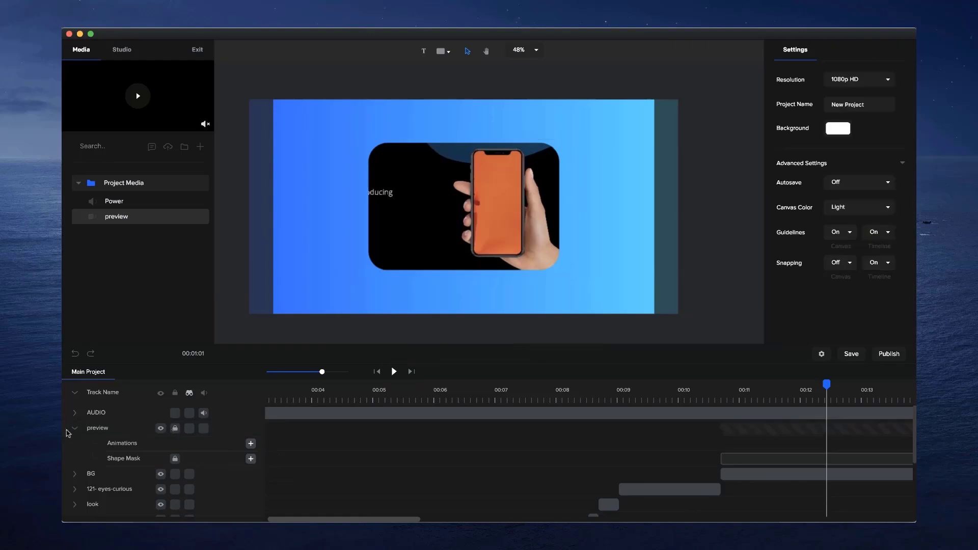
left_click(76, 432)
double_click(100, 428)
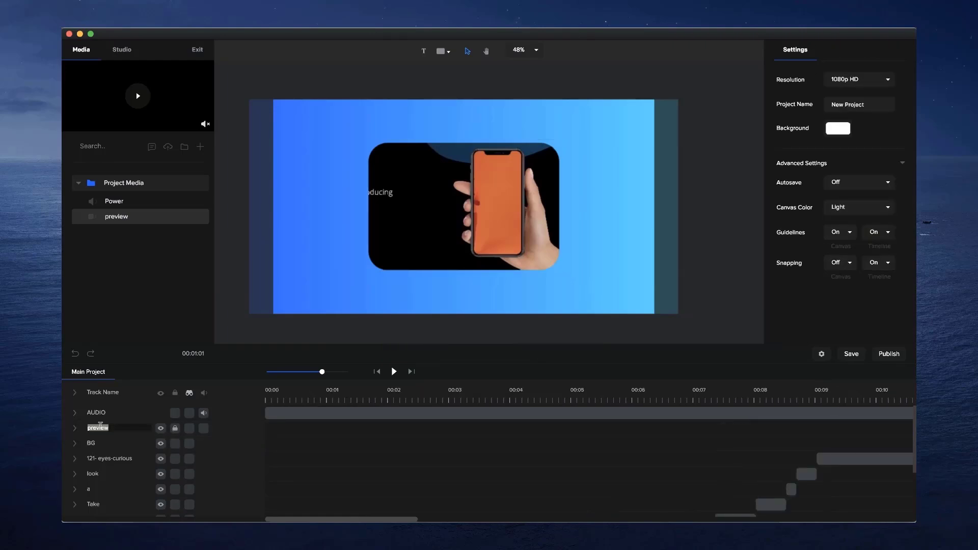
type("MIDDLE VIDEO")
key("Return")
Zoom out the timeline and play the masked video scene from just before the BG clip
left_click_drag(322, 372, 311, 371)
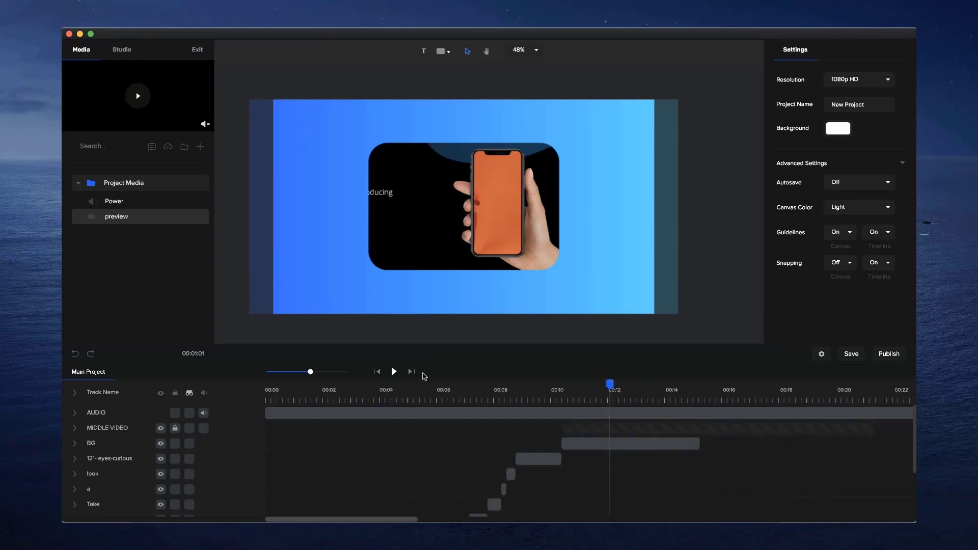
left_click(545, 399)
left_click(395, 372)
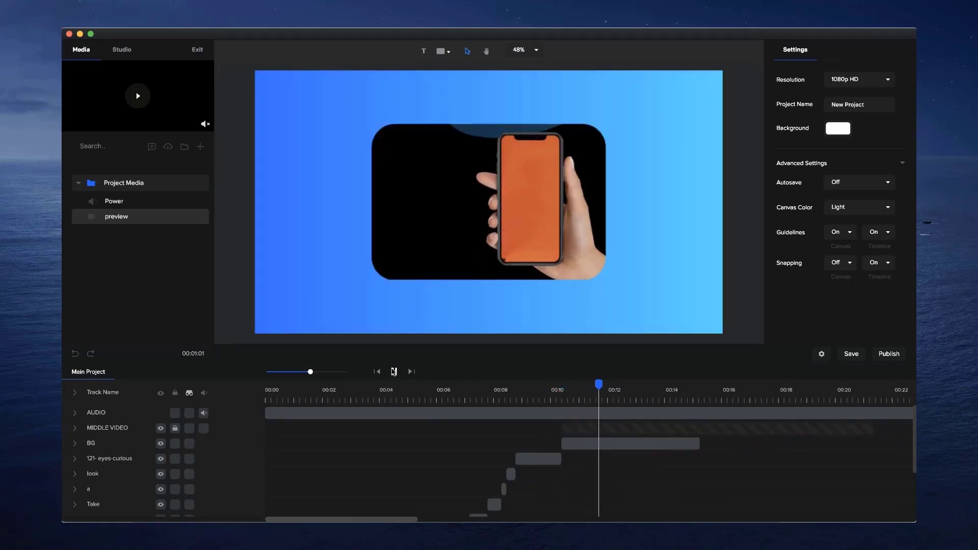
left_click(394, 371)
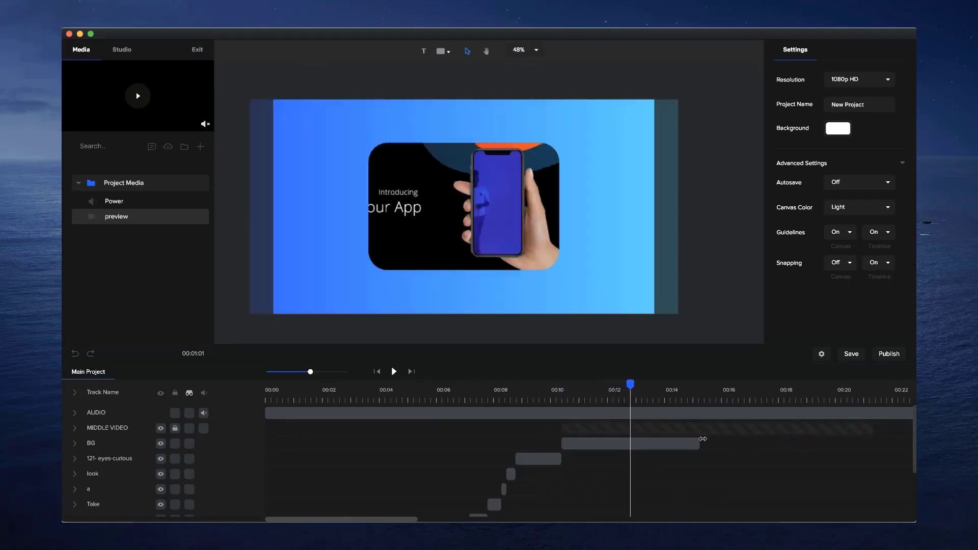
Show the AUDIO waveform, replay the card scene against the voice-over and park the playhead at about 00:12
left_click(77, 414)
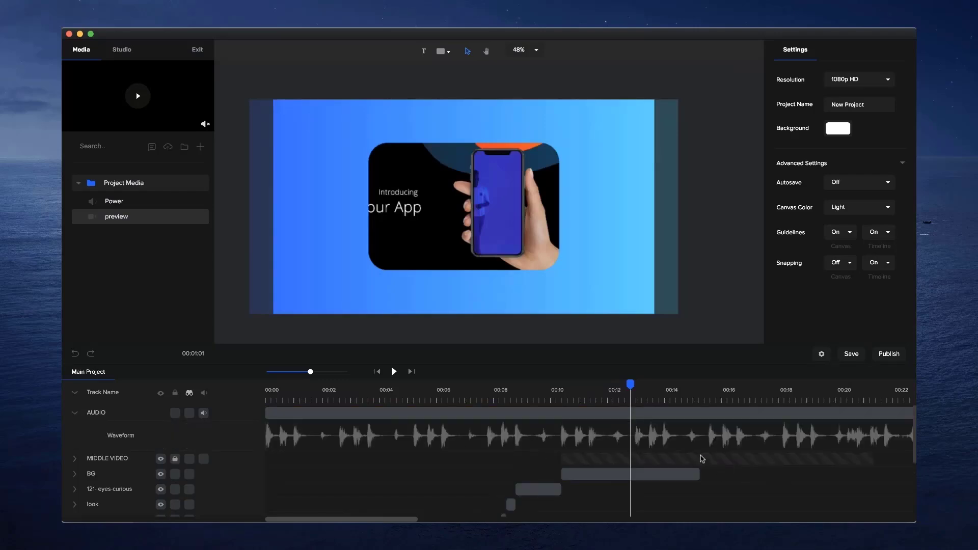
left_click_drag(630, 384, 566, 384)
left_click(394, 372)
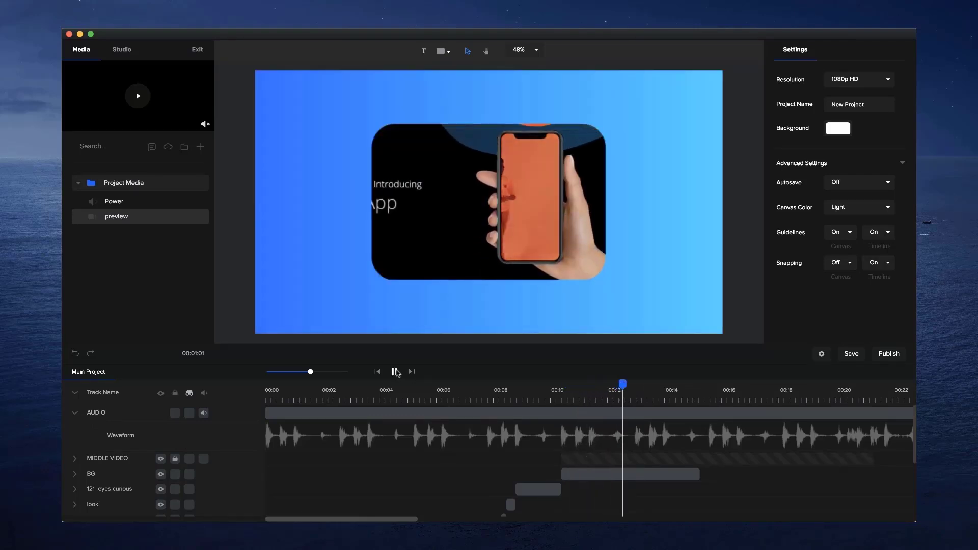
left_click(395, 372)
left_click_drag(624, 386, 618, 385)
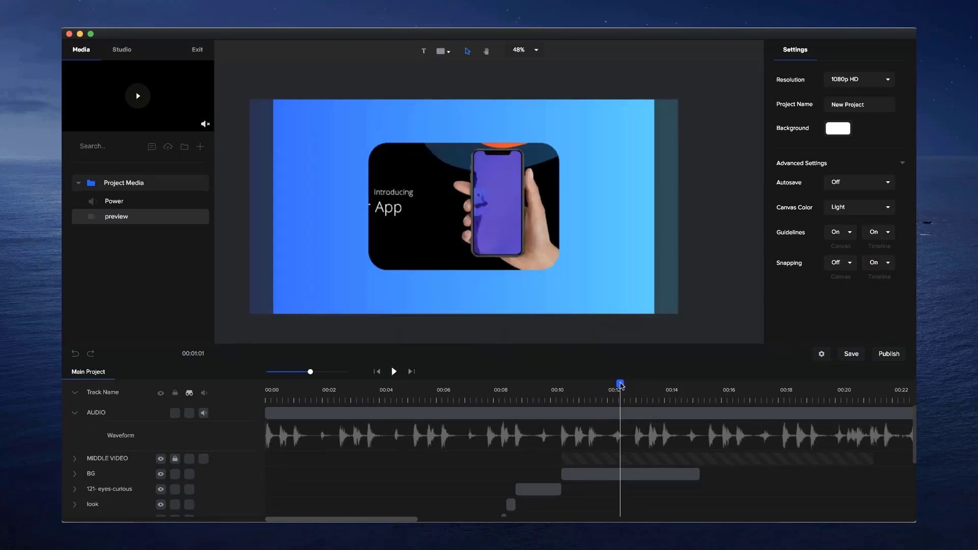
Add the C-shaped logo from the shape library as a white shape starting at the playhead near 00:12
left_click(441, 53)
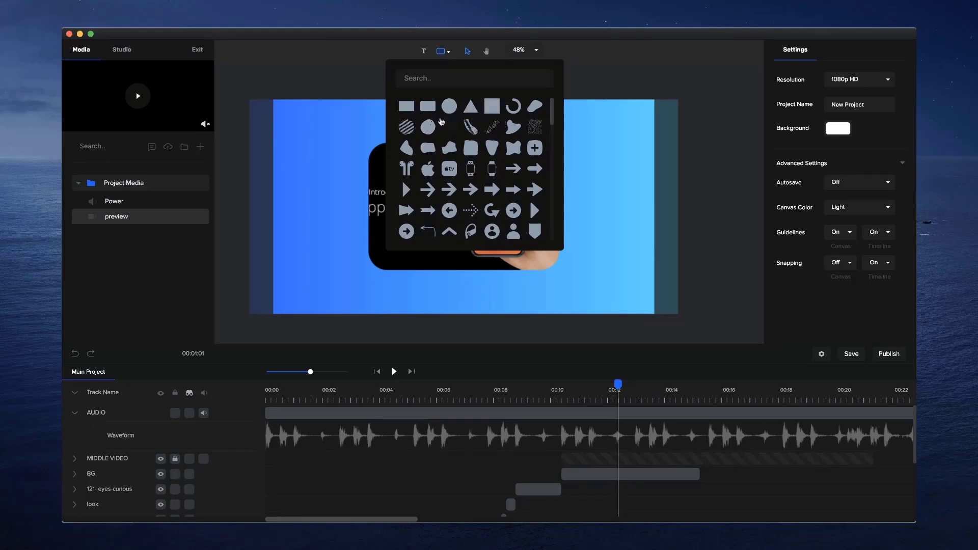
scroll(536, 210, "down", 5)
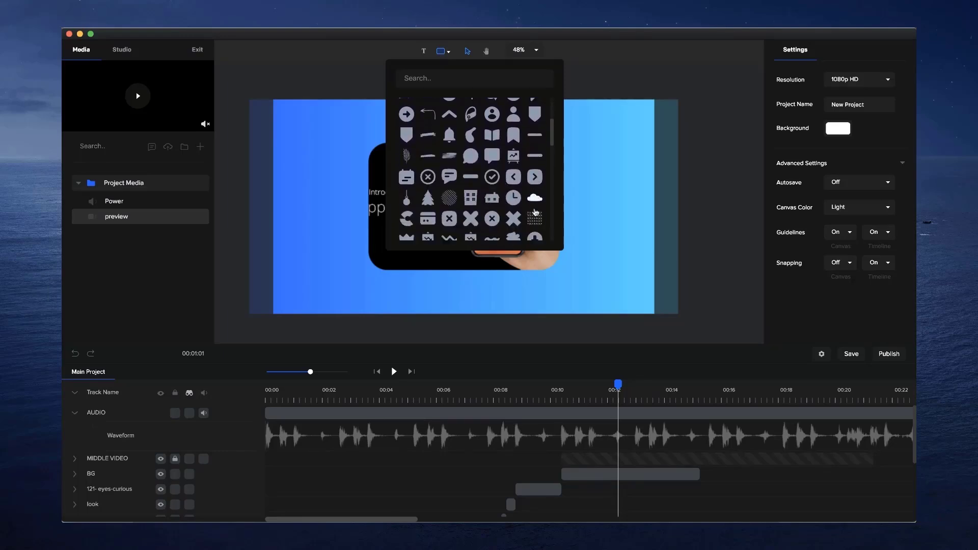
scroll(535, 211, "down", 6)
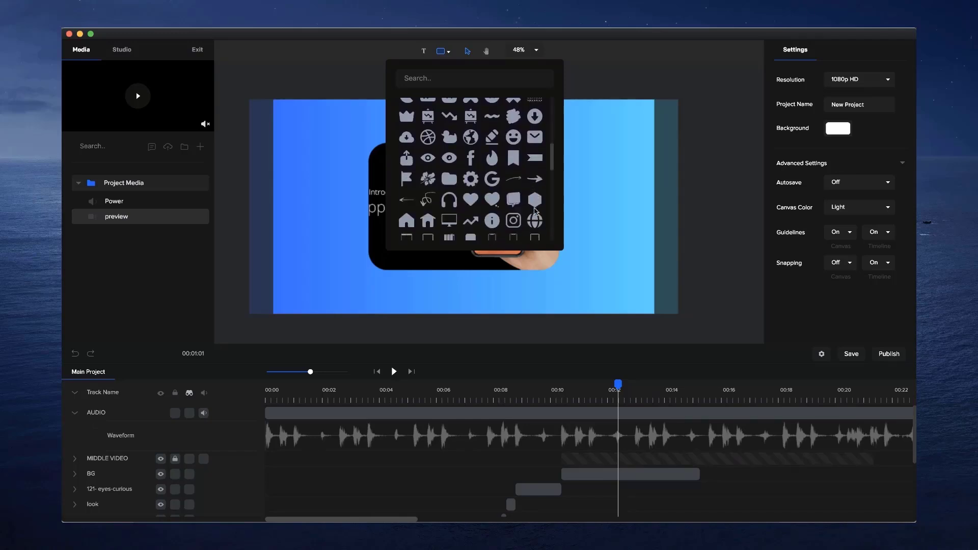
scroll(536, 211, "down", 2)
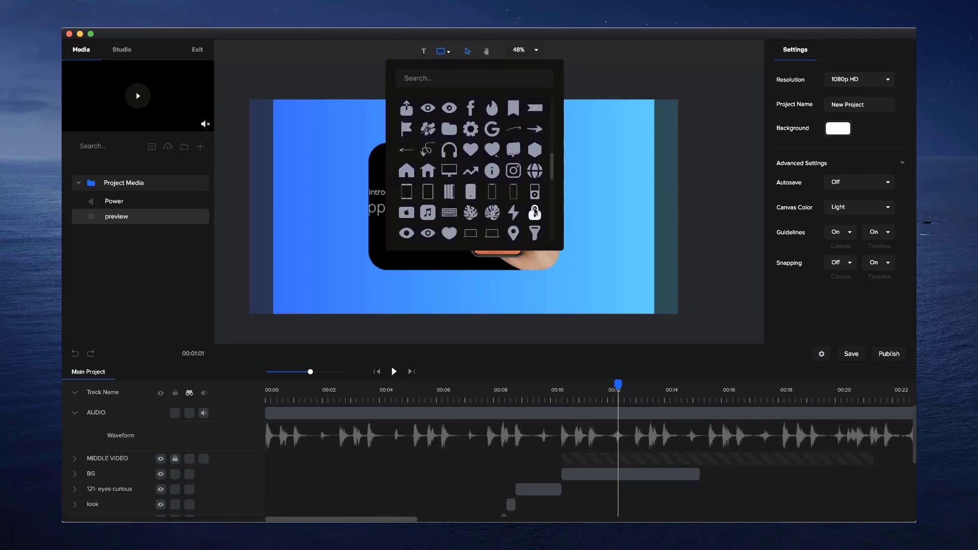
scroll(490, 204, "up", 3)
left_click(407, 118)
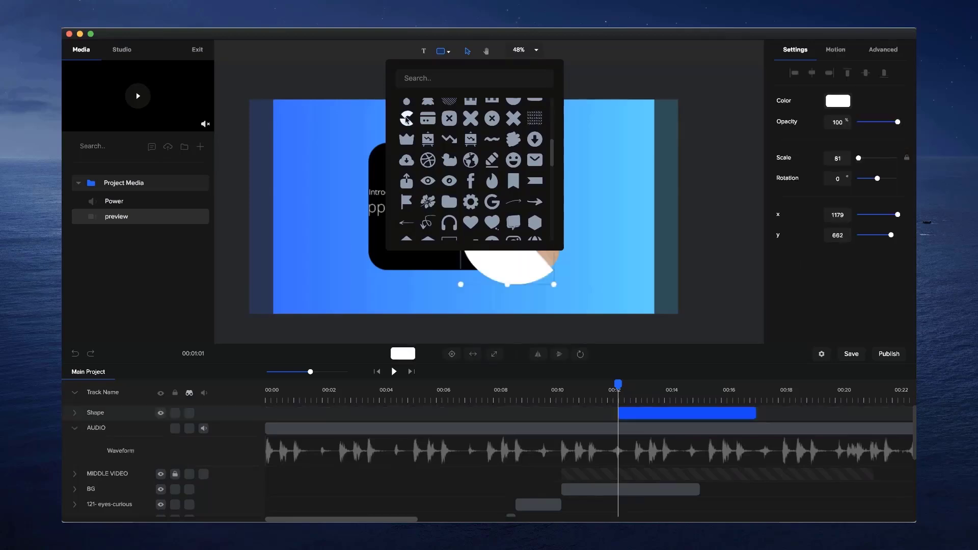
Place the C logo beside the card's left edge at about 67 scale and trim its clip to end with the BG clip
left_click(531, 278)
left_click_drag(531, 278, 372, 246)
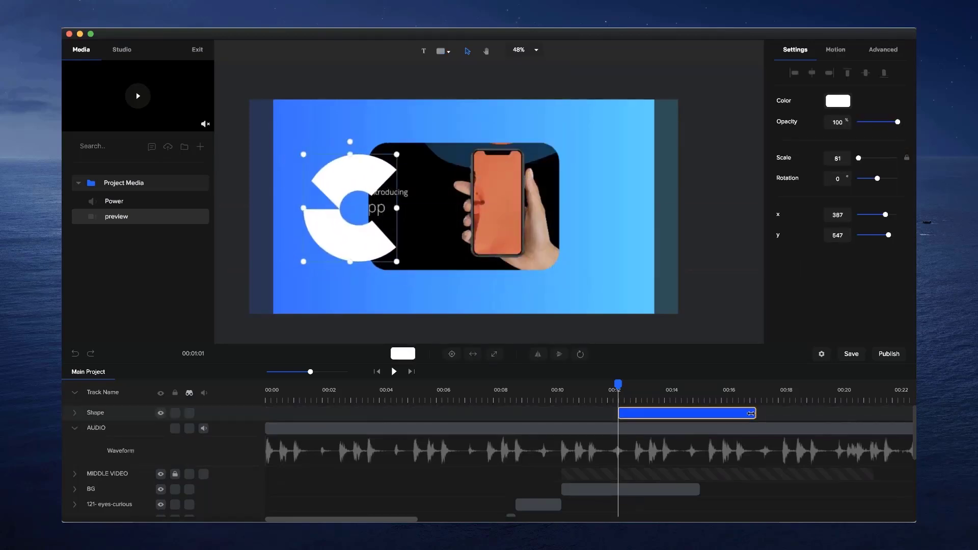
left_click_drag(756, 413, 702, 414)
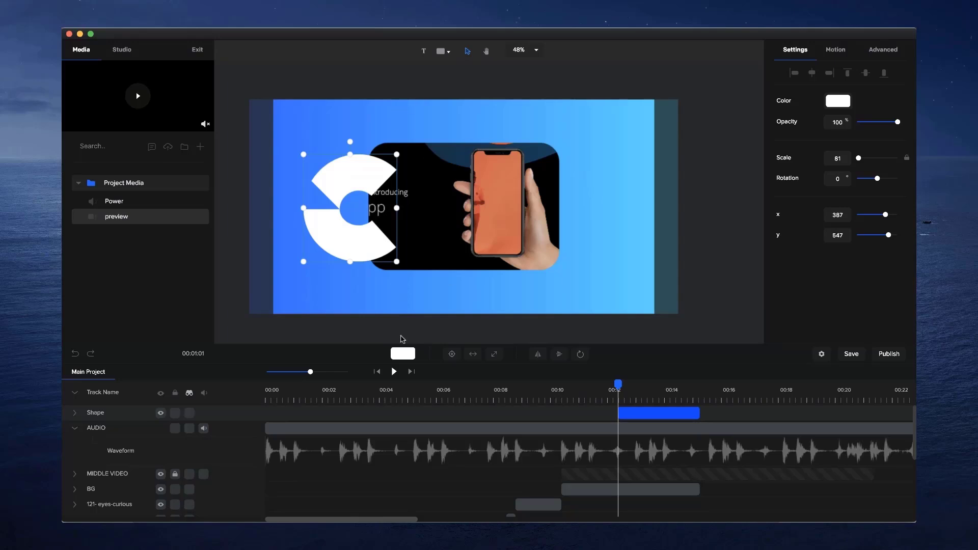
left_click_drag(397, 154, 353, 176)
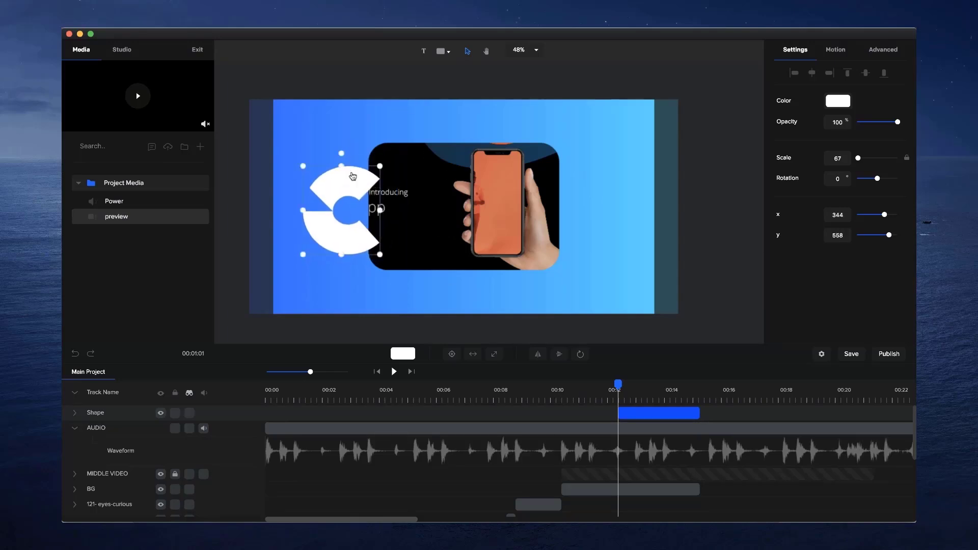
Import preview.mp4 from the Fire Explosion folder under Logo Stings in Templates Club
left_click(201, 147)
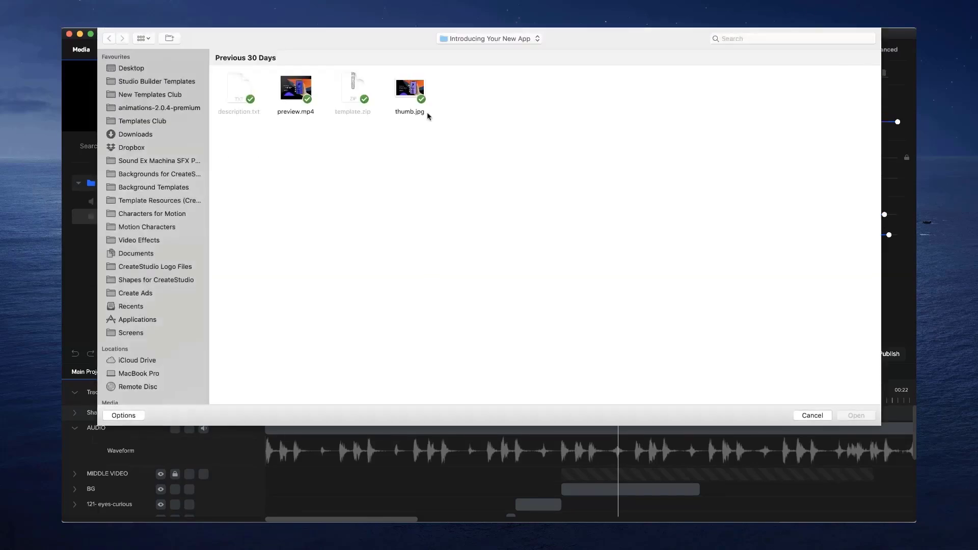
left_click(165, 121)
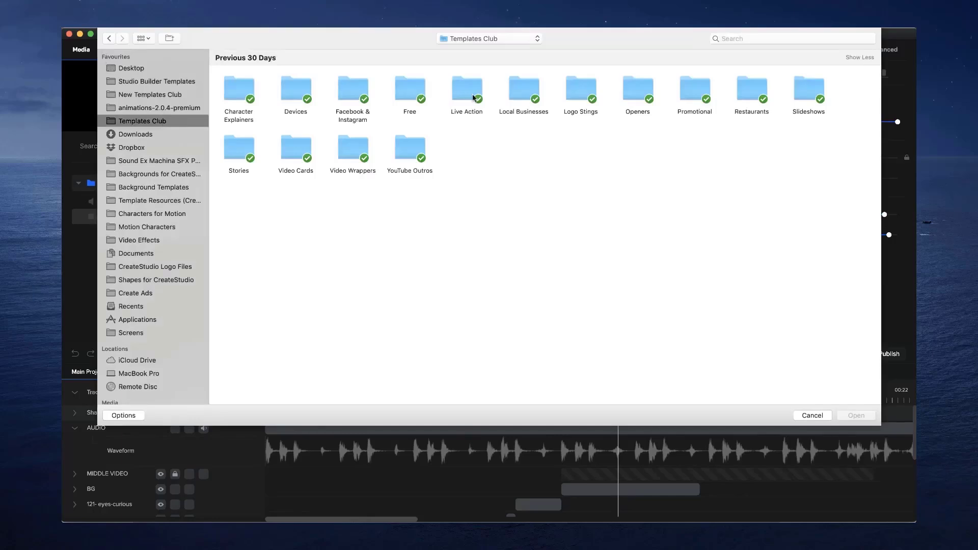
double_click(582, 89)
double_click(523, 89)
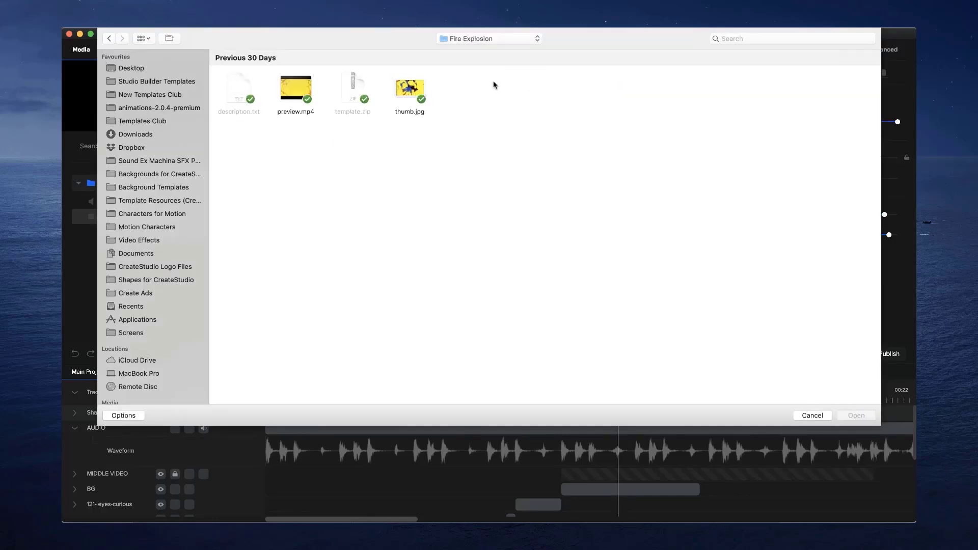
double_click(305, 91)
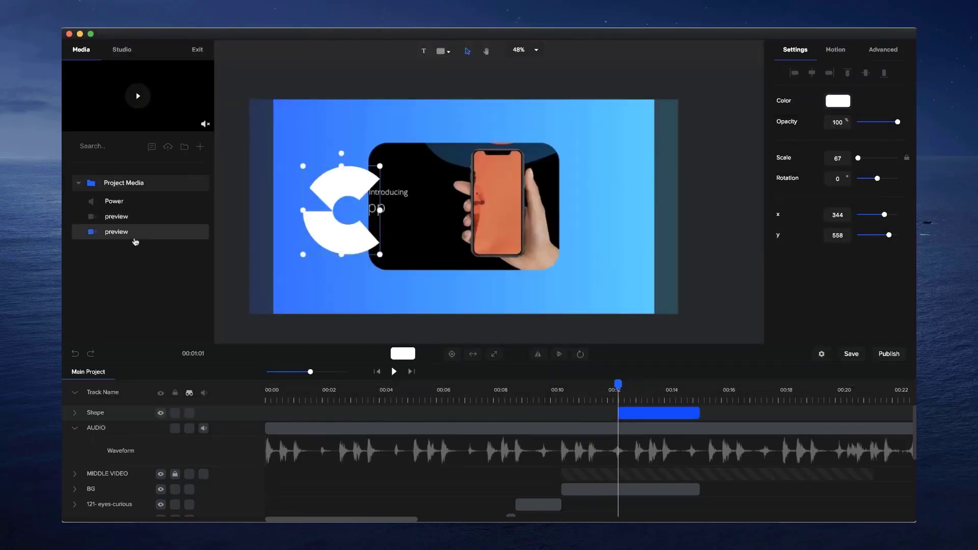
Add the Fire Explosion video over the C logo, scale it to about 52 and trim its clip to the logo's end
left_click_drag(107, 237, 347, 228)
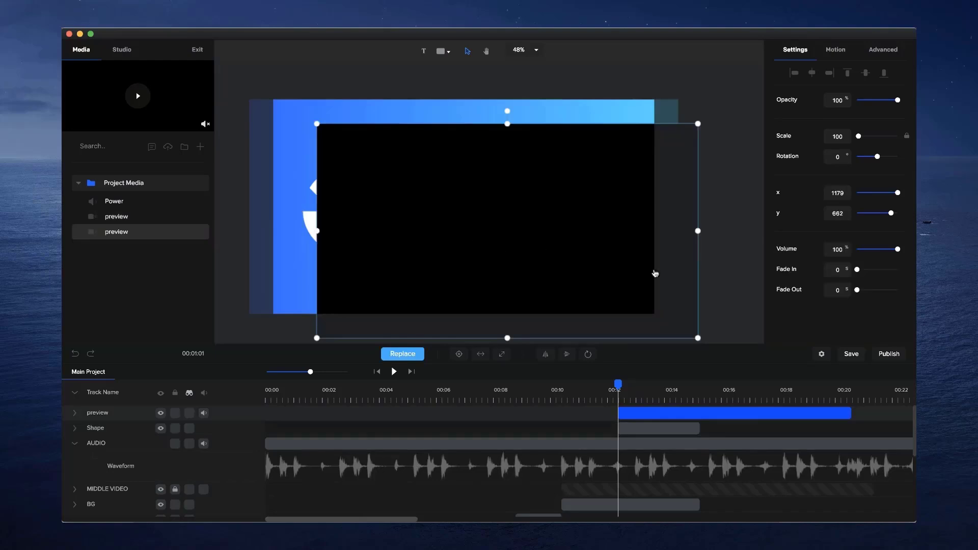
left_click_drag(699, 338, 410, 252)
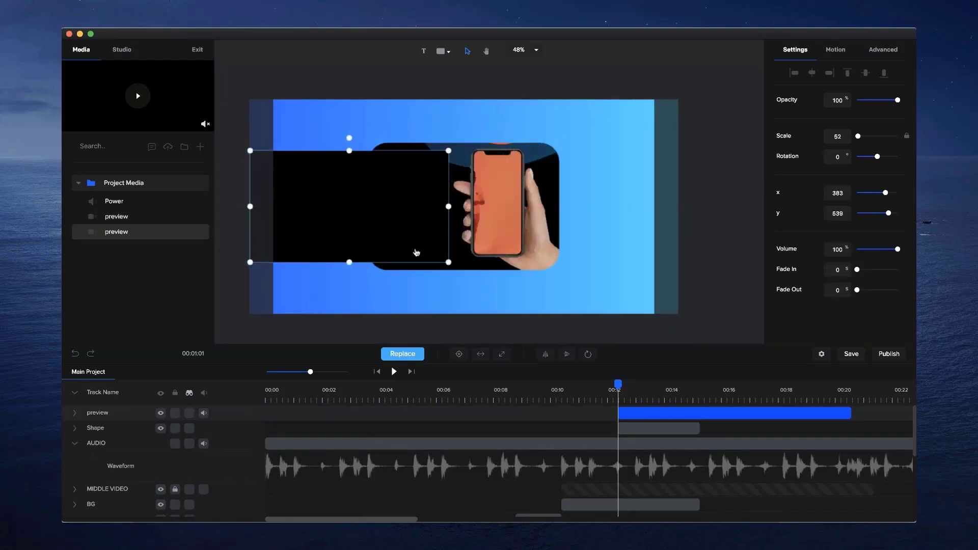
left_click_drag(850, 414, 700, 414)
Mask the Fire Explosion video with the C-shaped Shape layer and check the masked frame at about 00:13
right_click(657, 415)
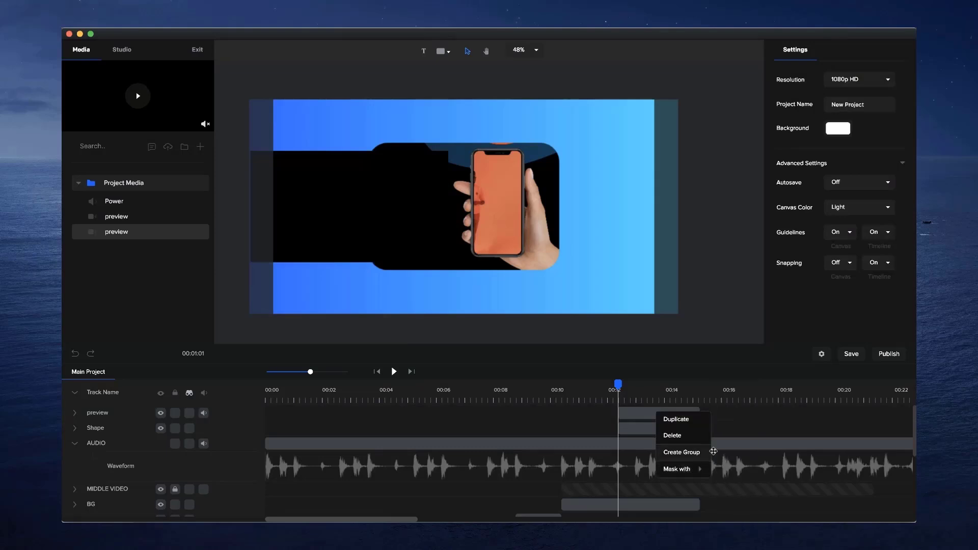
mouse_move(693, 469)
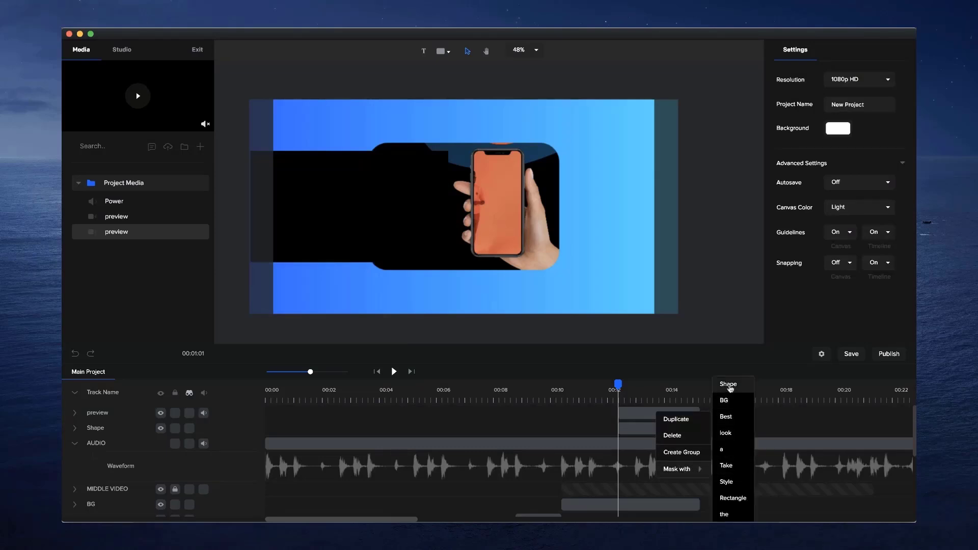
left_click(729, 388)
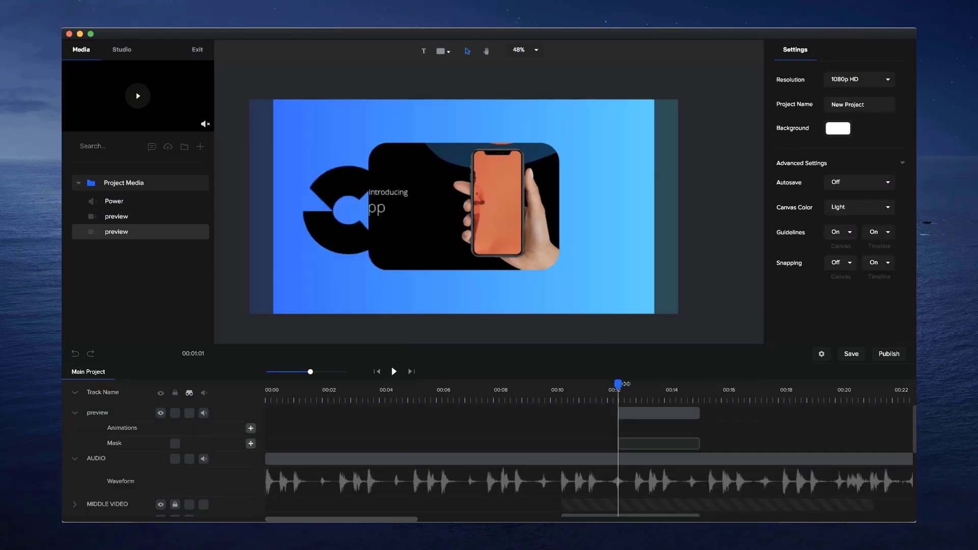
left_click_drag(626, 383, 652, 384)
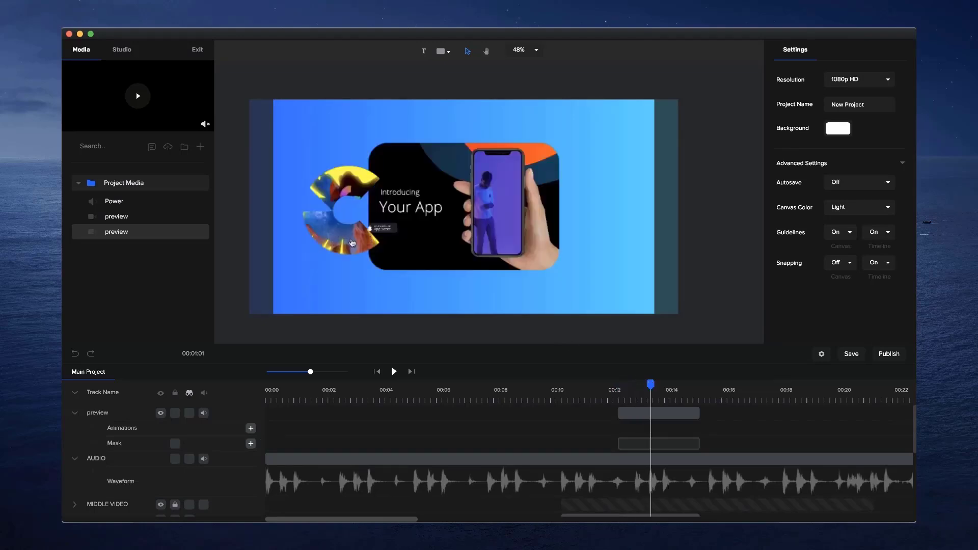
Lock the logo mask and shrink the video inside it to about 42 scale, keeping the whole C covered
left_click(352, 243)
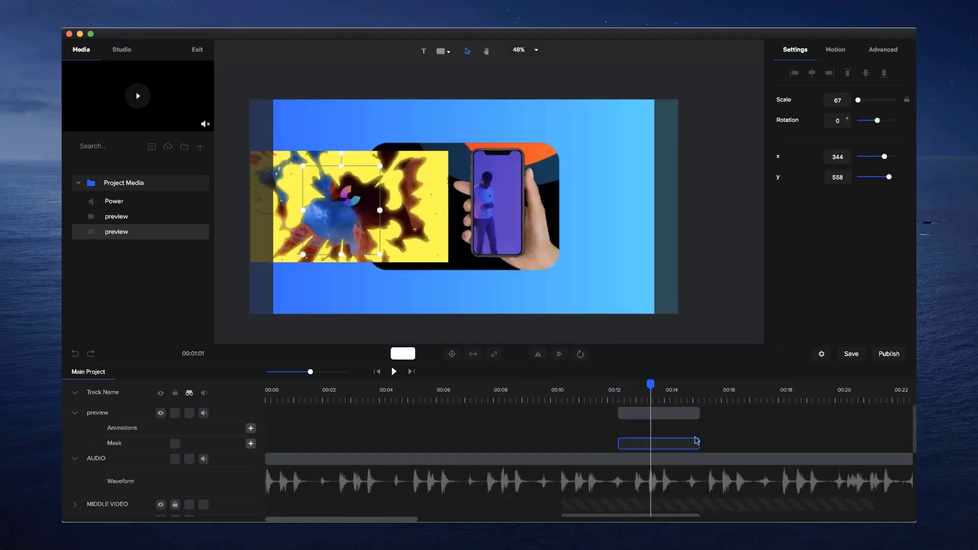
left_click(176, 447)
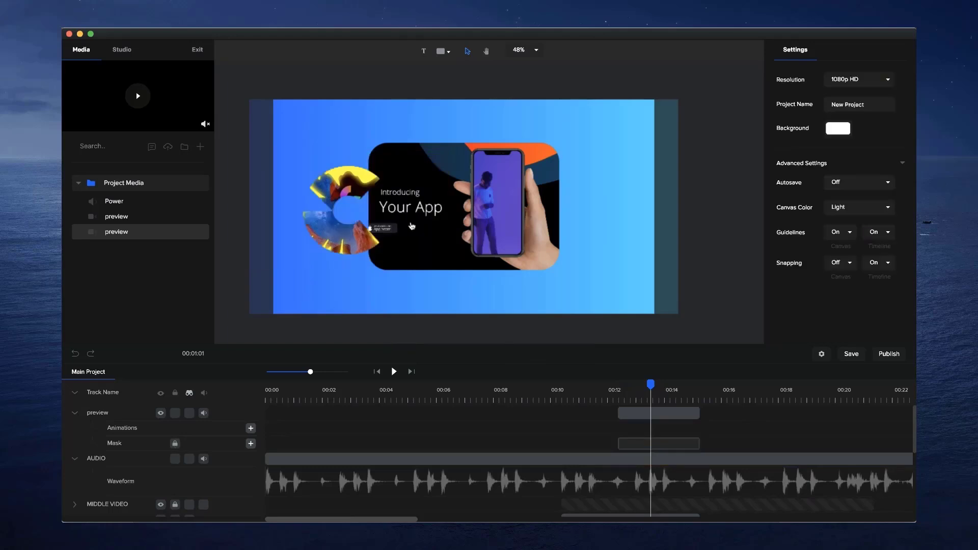
left_click(417, 263)
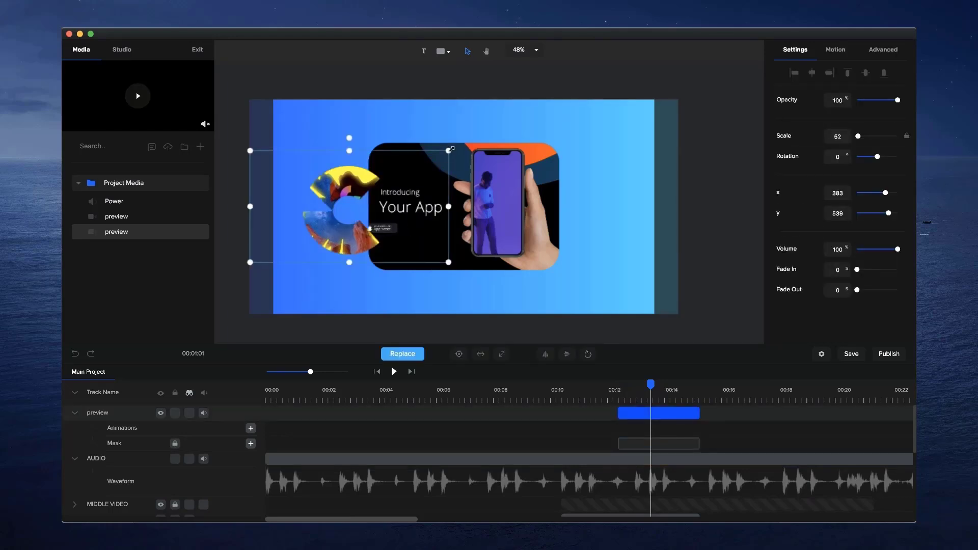
left_click_drag(449, 149, 423, 165)
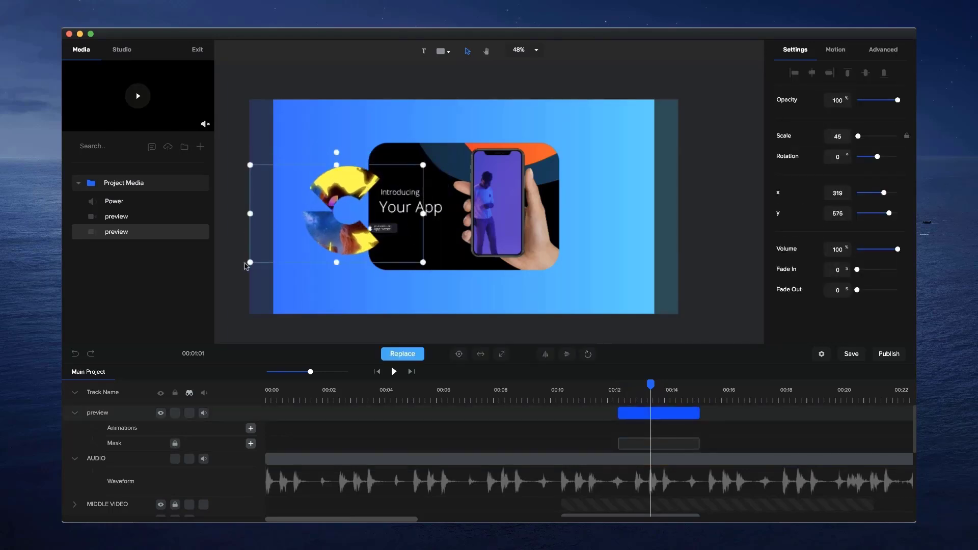
left_click_drag(249, 263, 263, 254)
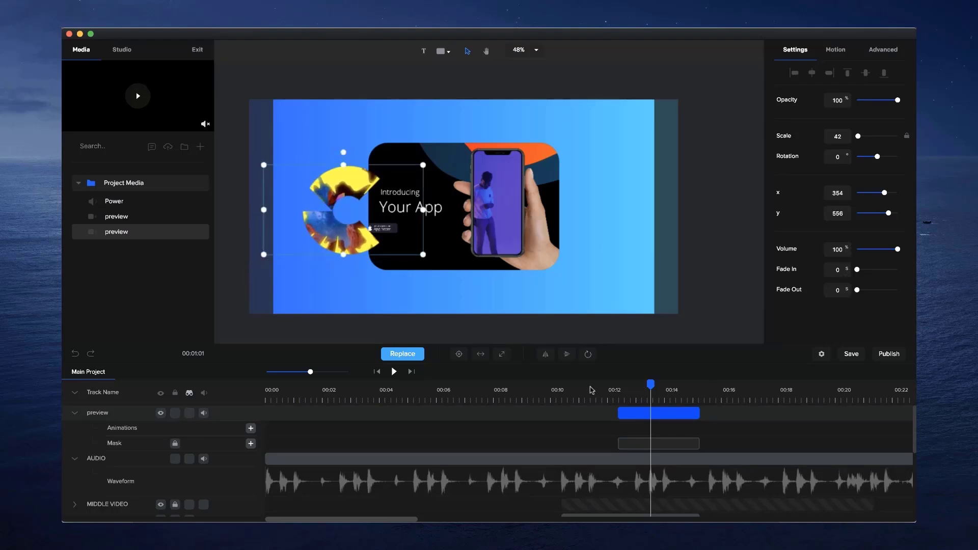
Play the masked logo scene from about 00:11 and again from 00:10, and move the playhead just past its end
left_click(591, 390)
left_click(394, 372)
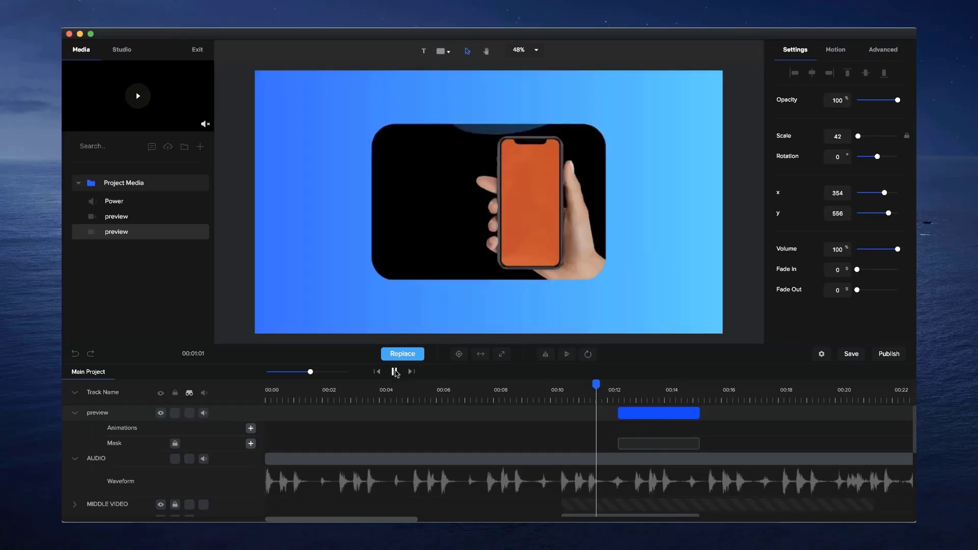
left_click(394, 371)
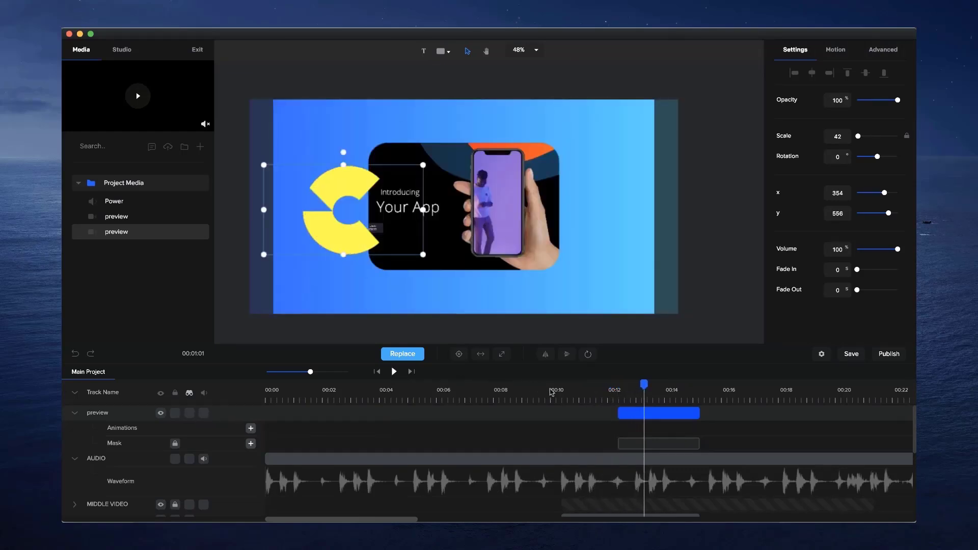
left_click(551, 390)
left_click(396, 371)
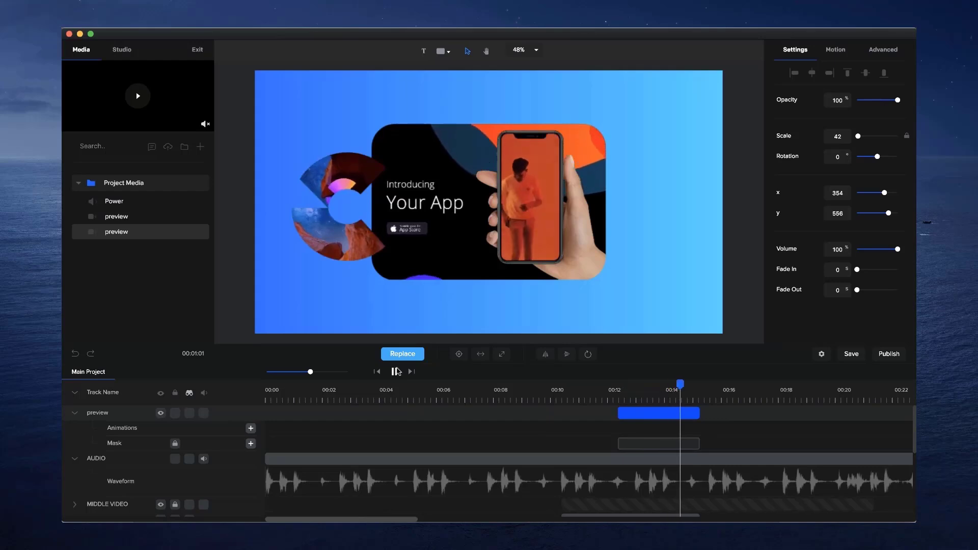
left_click(397, 370)
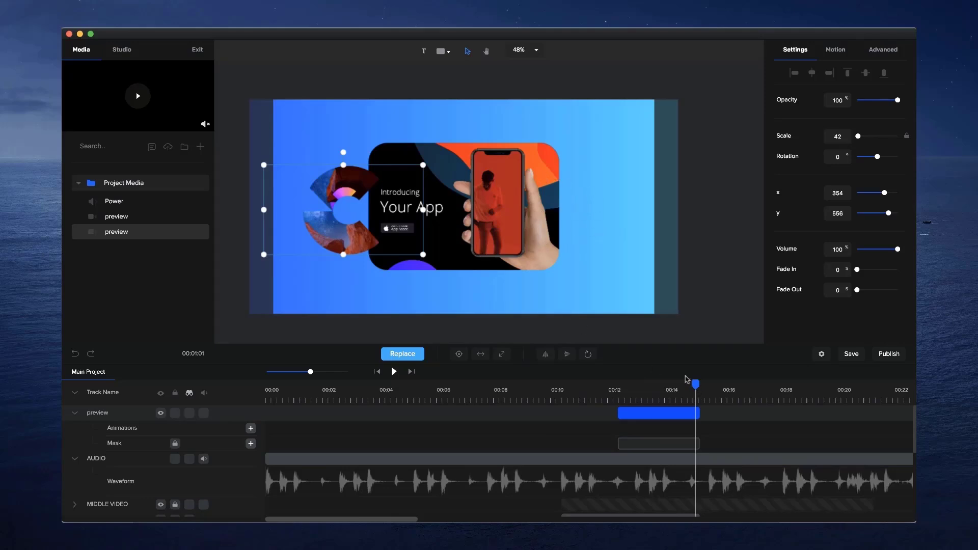
left_click_drag(698, 385, 715, 383)
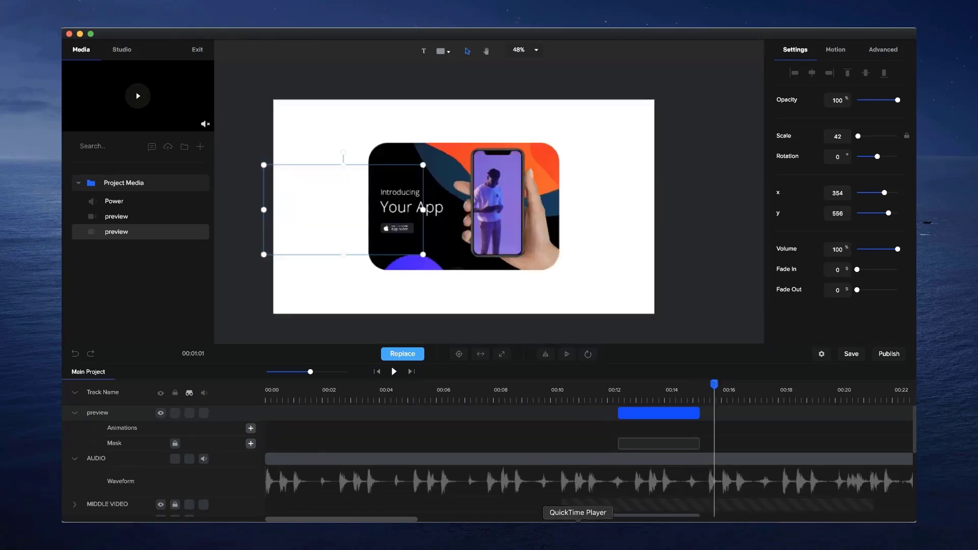
Switch to QuickTime Player, review the "Need an epic video?" scene in the reference preview.mp4, and return to the project
left_click(578, 534)
left_click(474, 335)
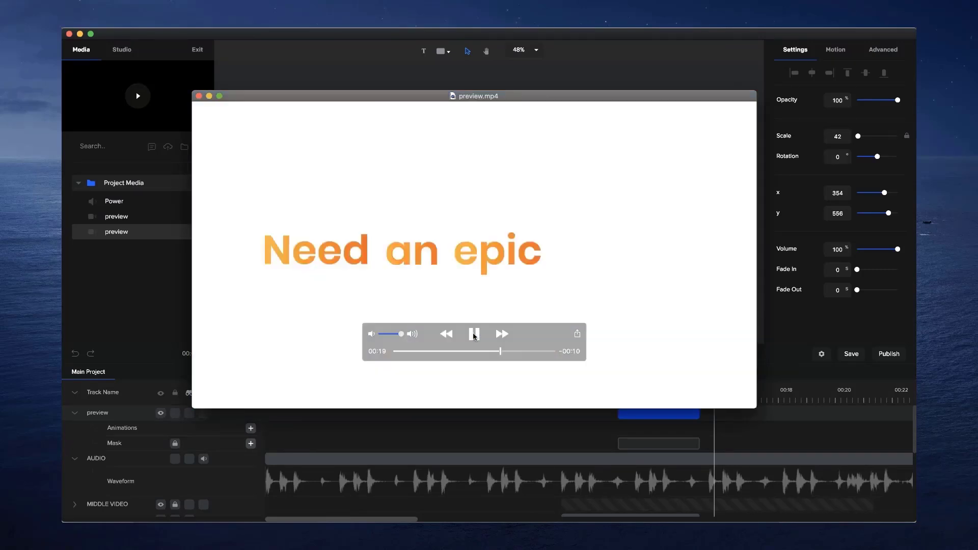
left_click(474, 335)
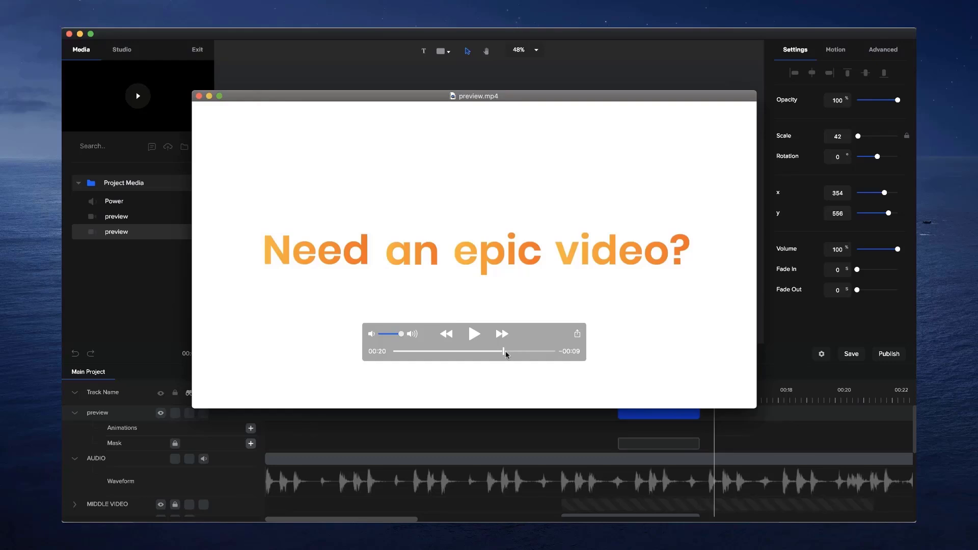
mouse_move(505, 351)
left_mouse_down()
mouse_move(488, 350)
mouse_move(504, 351)
left_mouse_up()
left_click(768, 427)
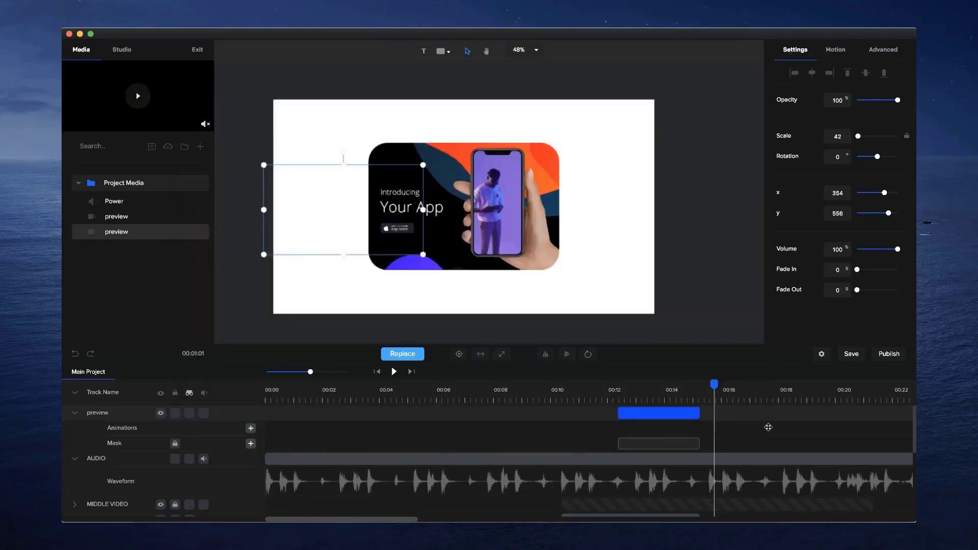
Listen to the voice-over after the logo scene and park the playhead just past the logo clip's end at about 00:15
left_click(706, 390)
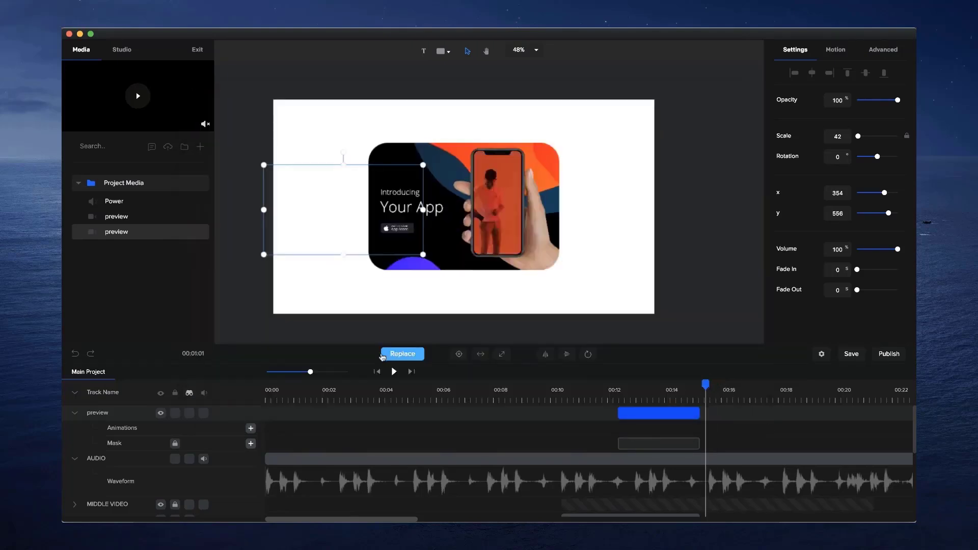
left_click(395, 373)
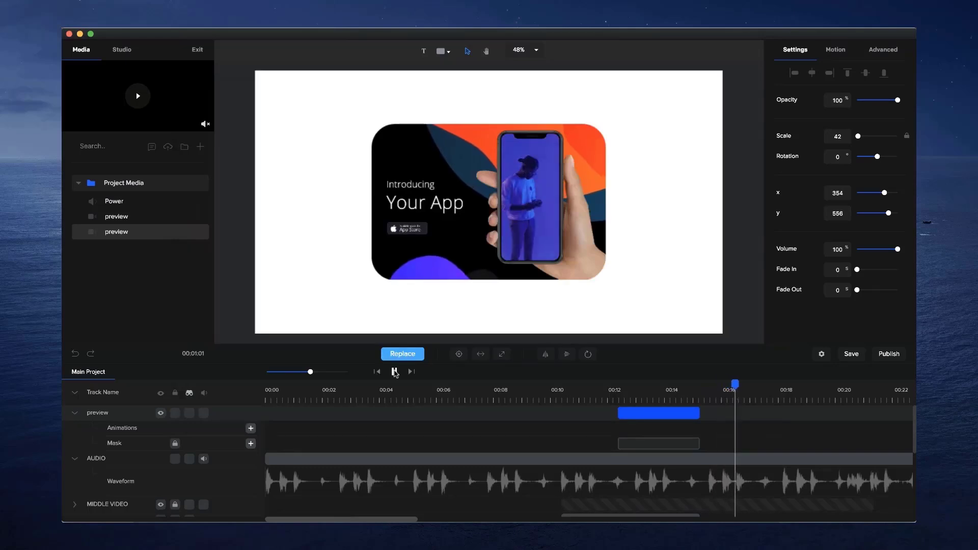
left_click(395, 373)
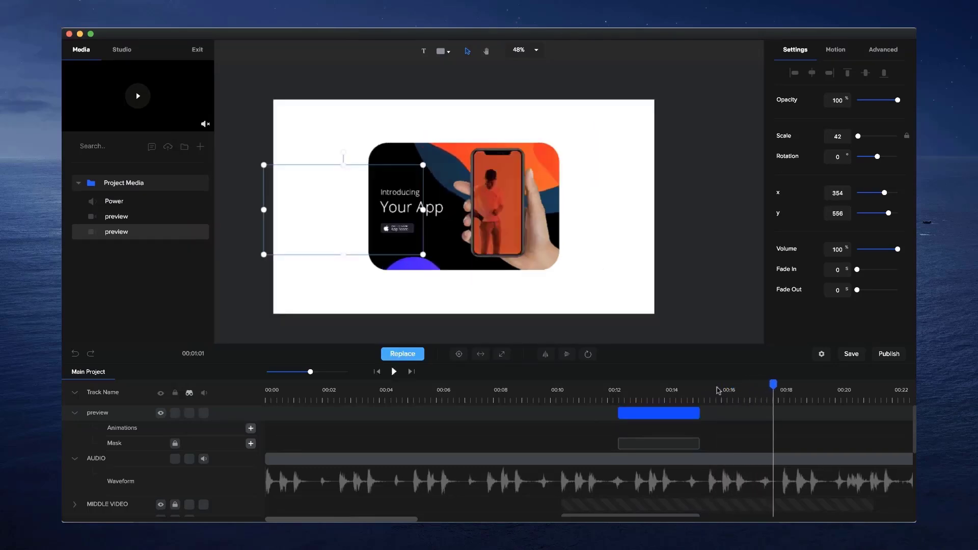
left_click(704, 385)
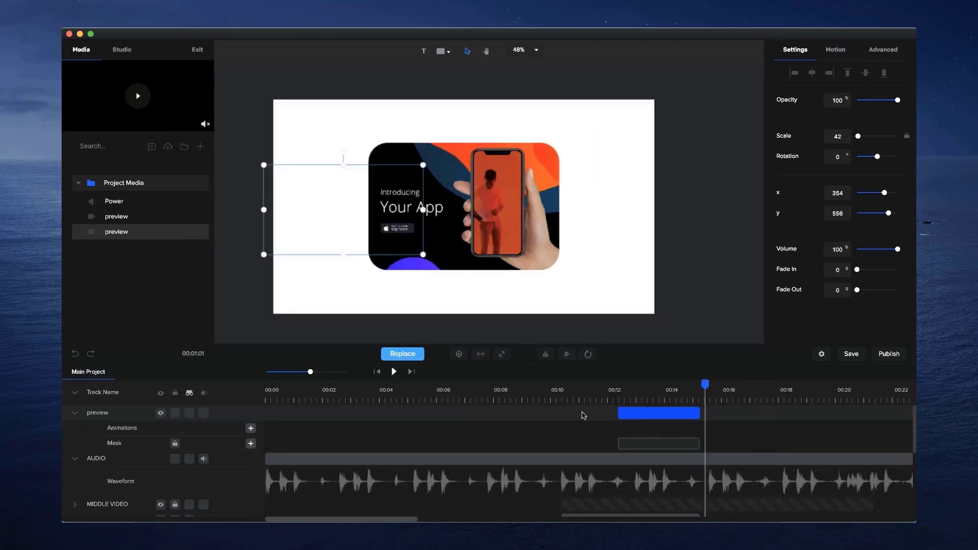
Unlock the MIDDLE VIDEO track and its Shape Mask, and trim the clip's end to the playhead at about 00:15
mouse_move(311, 372)
left_mouse_down()
mouse_move(323, 372)
mouse_move(313, 371)
left_mouse_up()
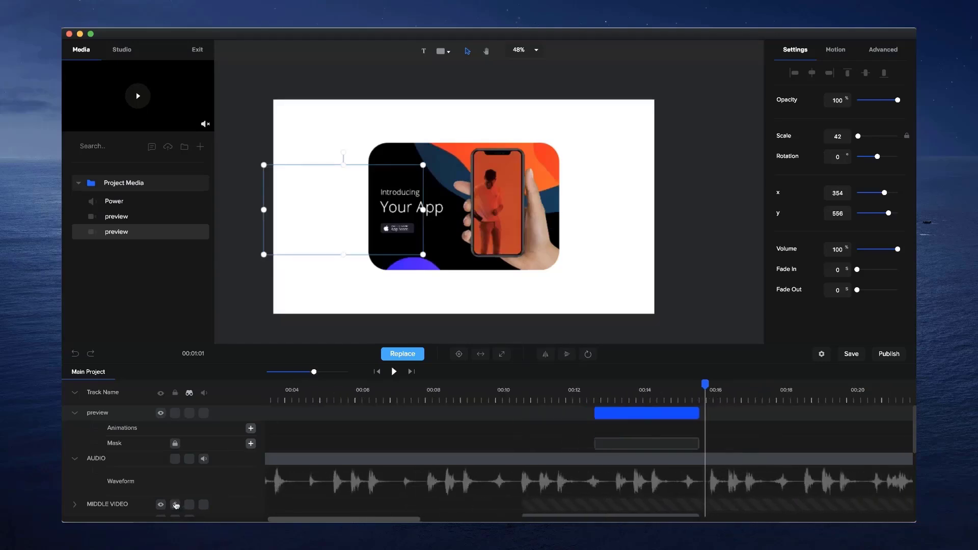
scroll(179, 505, "down", 1)
left_click(75, 478)
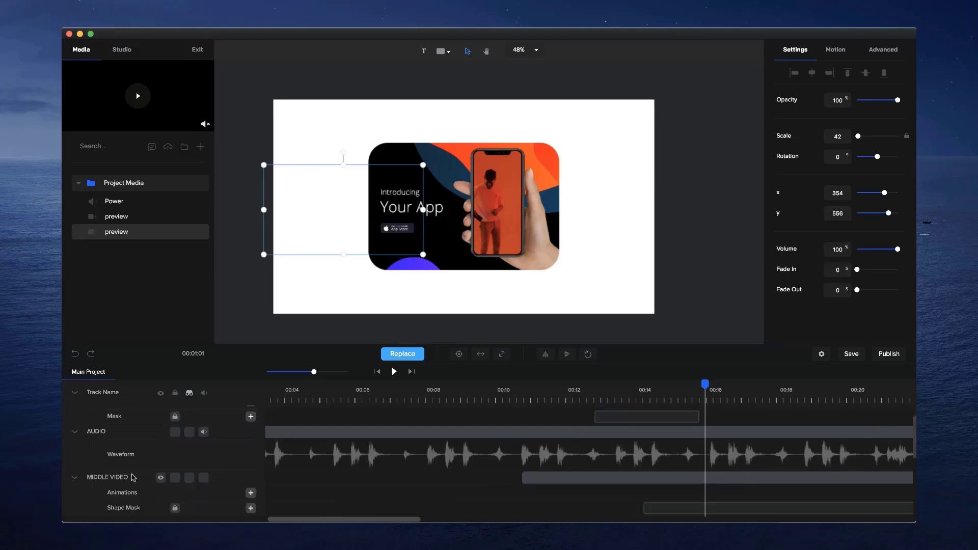
left_click(175, 508)
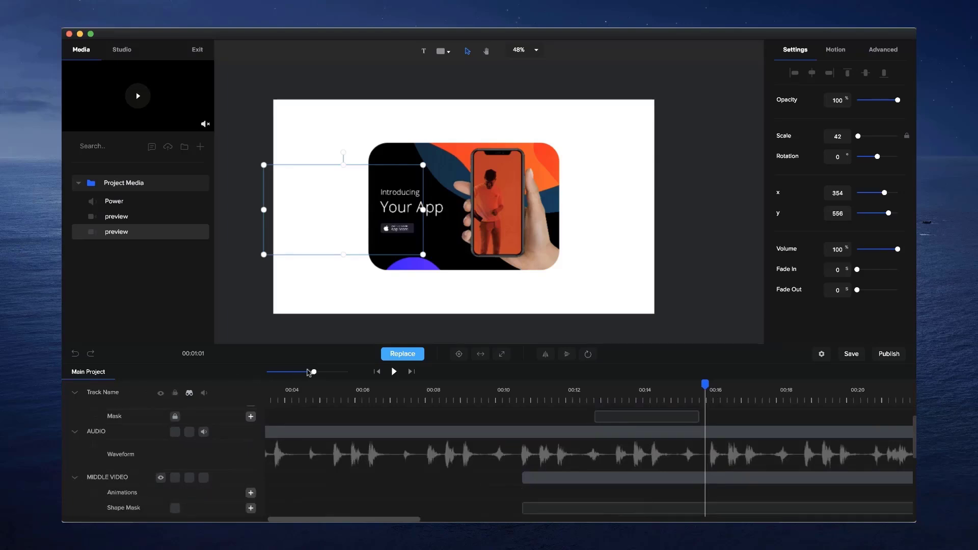
left_click_drag(308, 372, 304, 372)
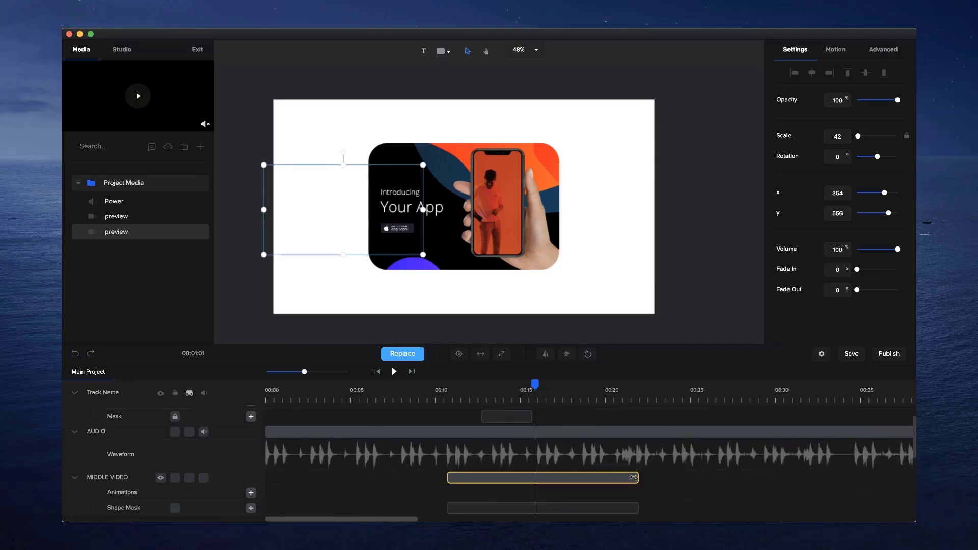
left_click_drag(634, 478, 534, 477)
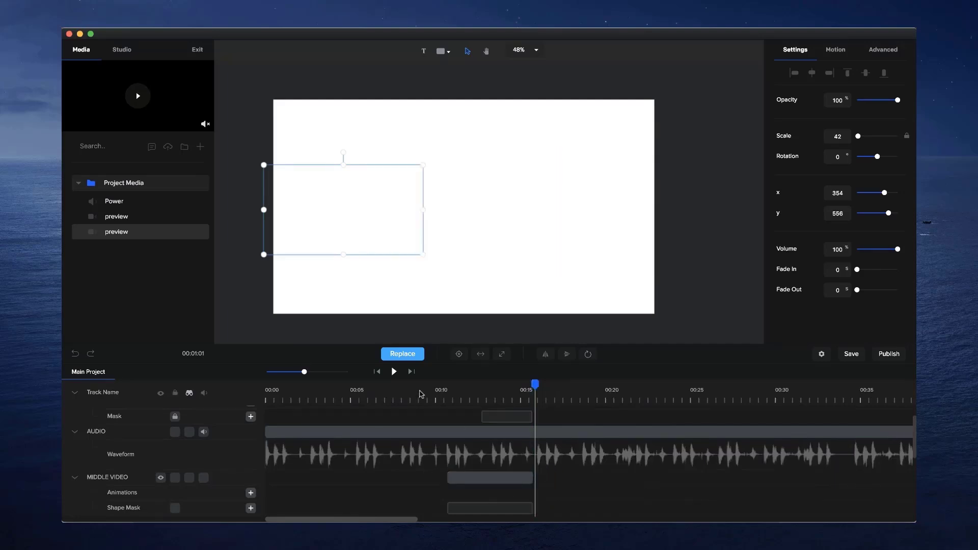
Listen to the voice-over from about 00:15 and extend the MIDDLE VIDEO and preview clips to end at about 00:16
left_click_drag(304, 371, 331, 372)
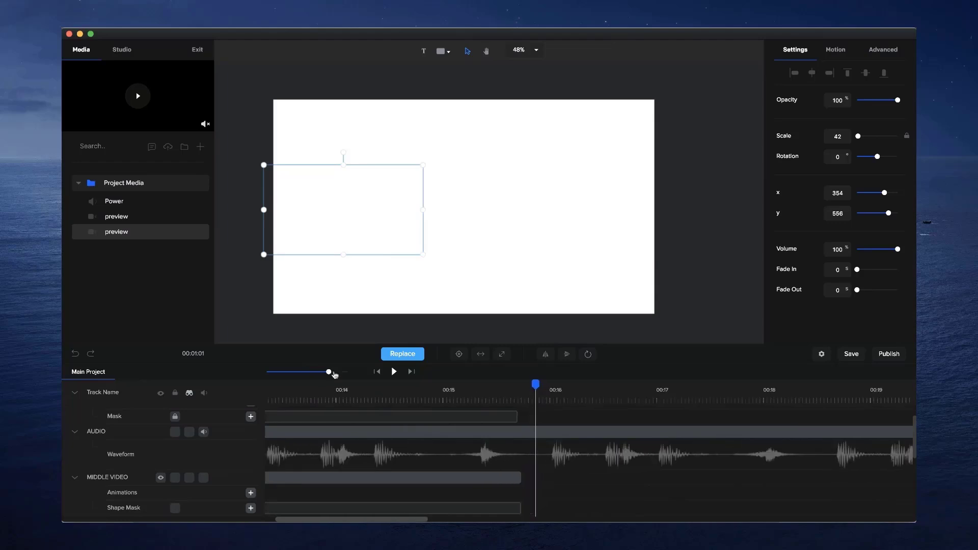
left_click(427, 387)
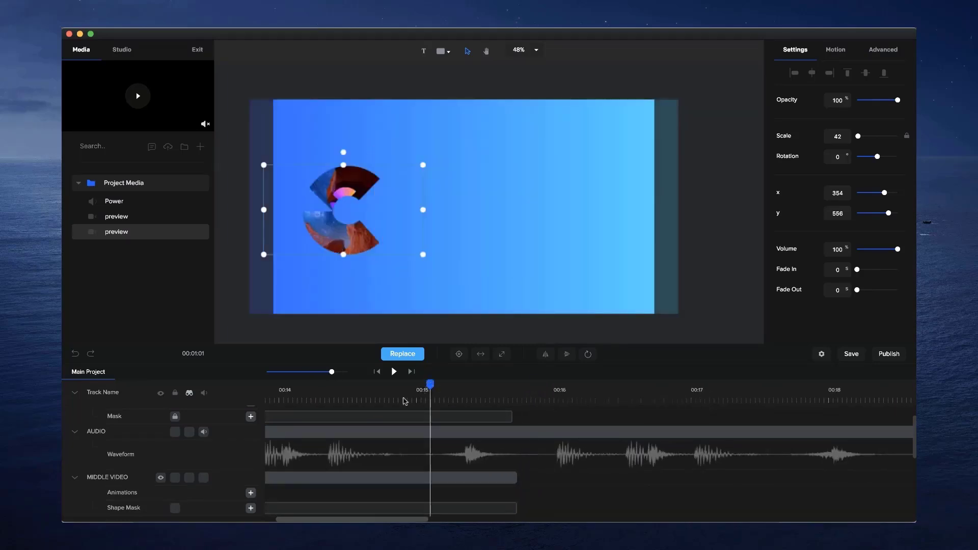
left_click(394, 372)
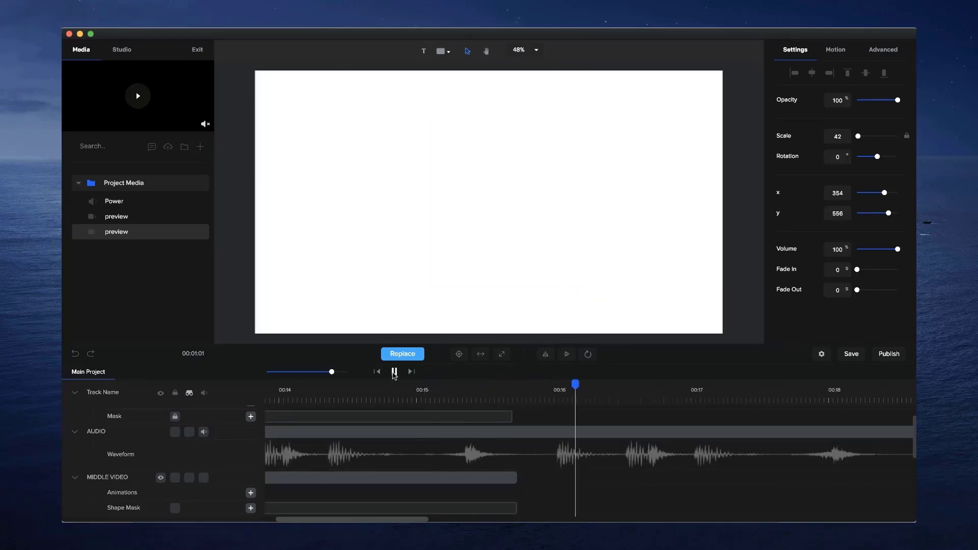
left_click(505, 477)
left_click_drag(513, 478, 558, 478)
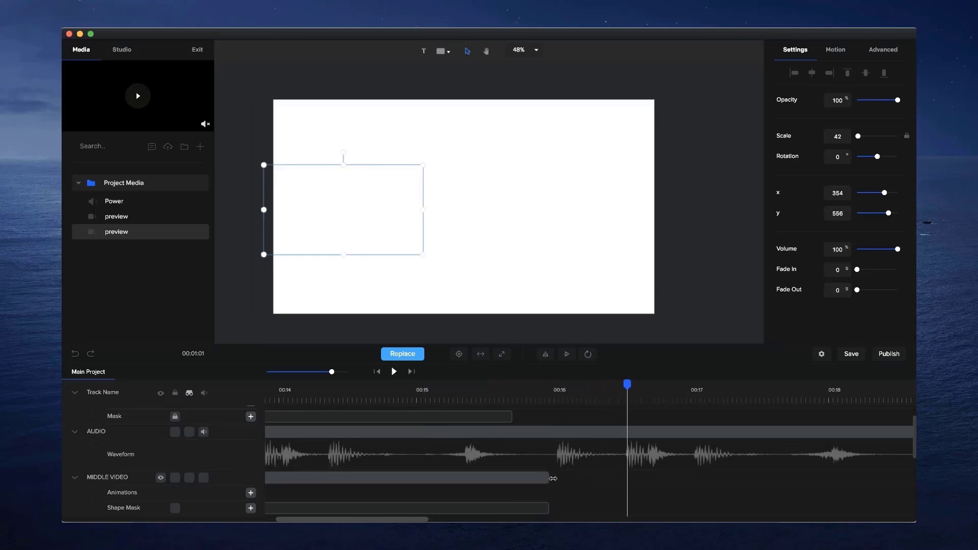
scroll(512, 420, "up", 1)
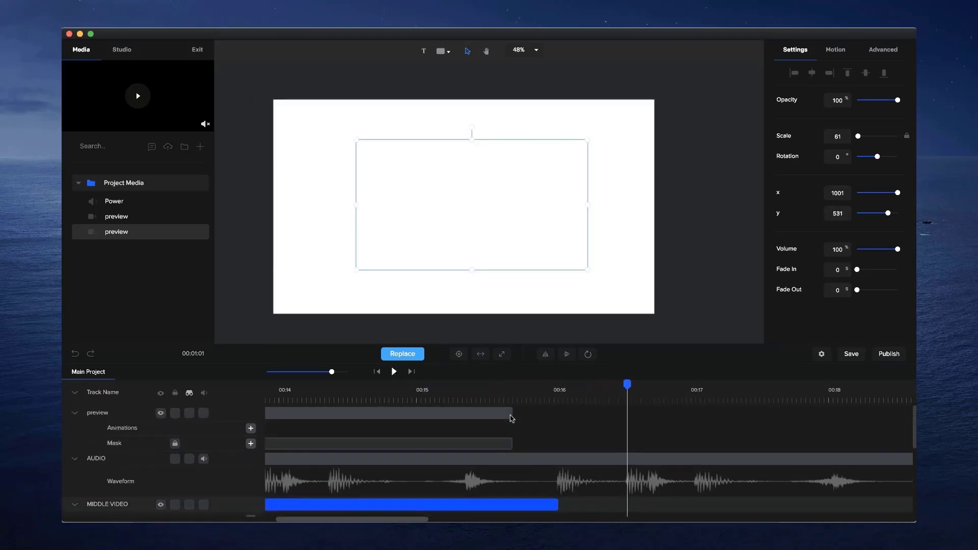
left_click(512, 413)
left_click_drag(538, 413, 554, 413)
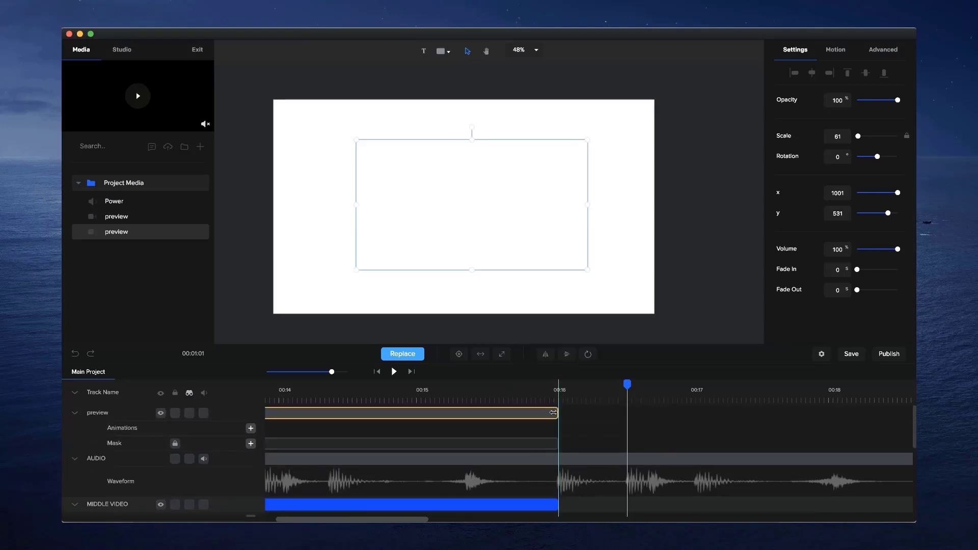
Add a text layer reading "Need" that starts just after the preview clip's end at about 00:16
left_click(530, 394)
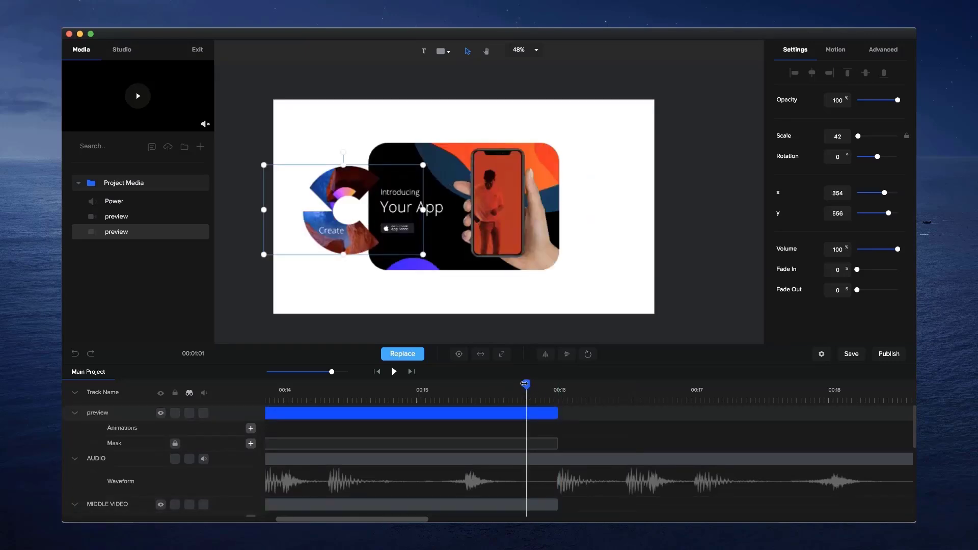
left_click_drag(547, 383, 653, 379)
left_click(564, 384)
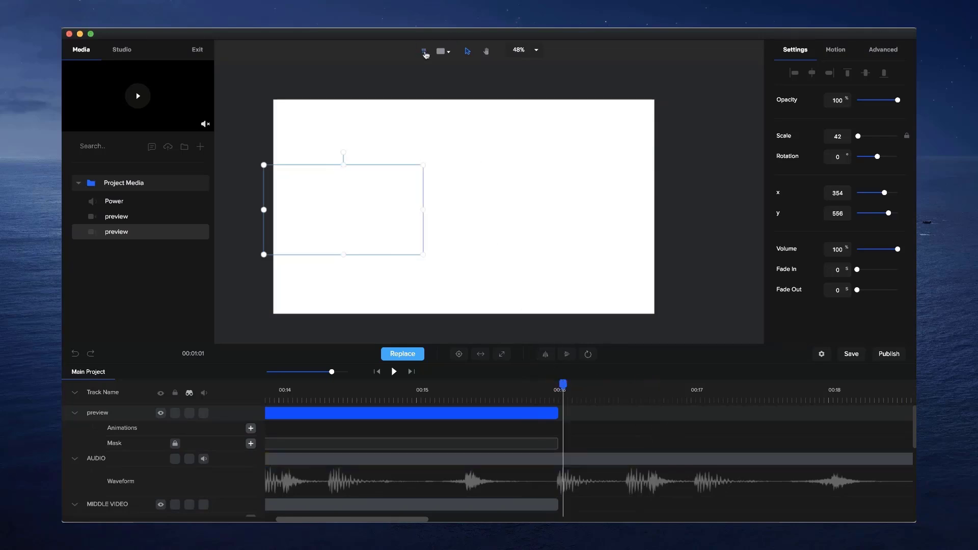
left_click(424, 52)
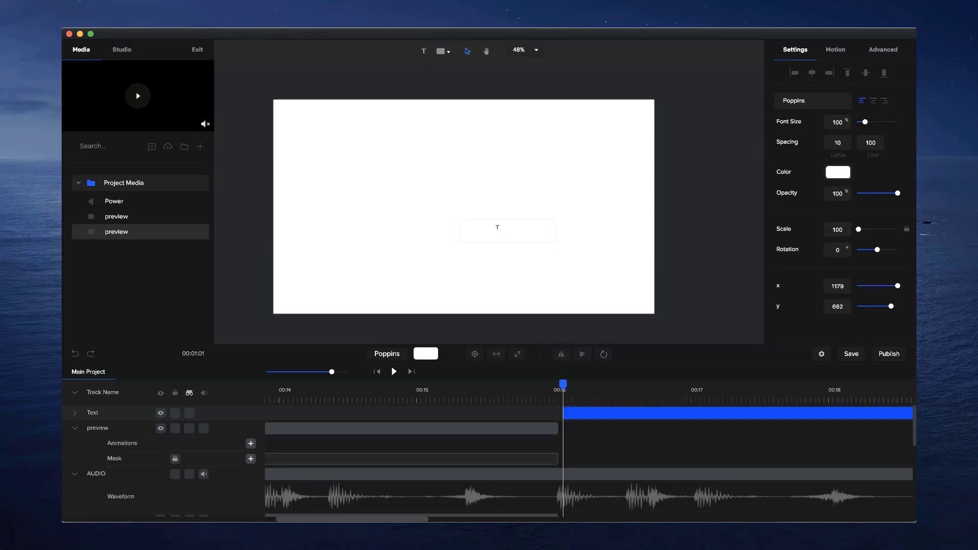
double_click(497, 227)
type("Need")
left_click(720, 218)
Fill the "Need" text with a linear gradient from orange to red using the favorite colors
left_click(520, 230)
left_click(837, 171)
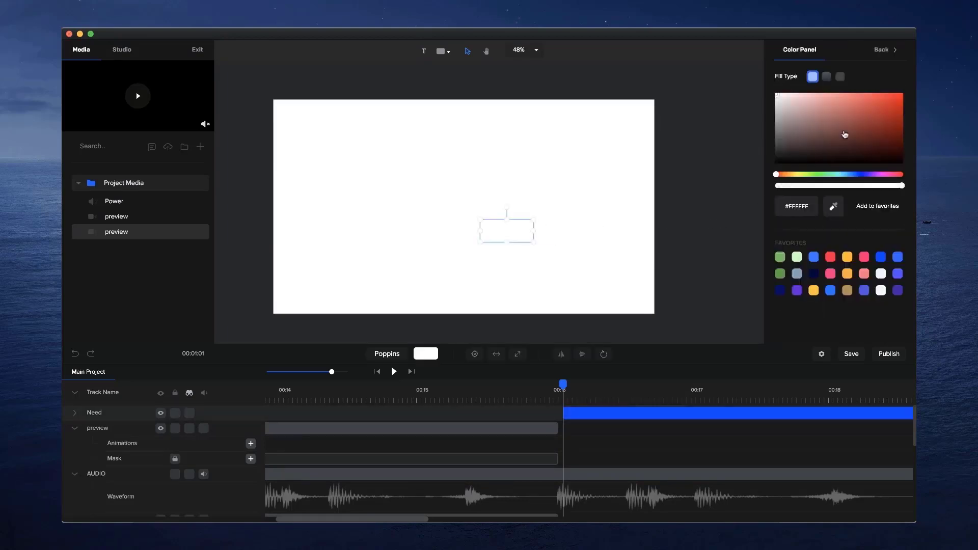
left_click(826, 77)
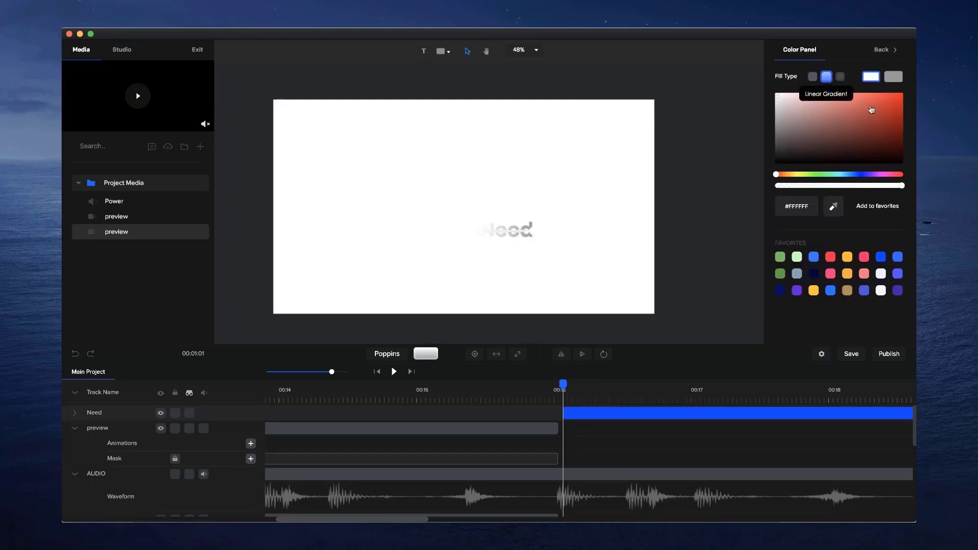
left_click(792, 175)
left_click(848, 258)
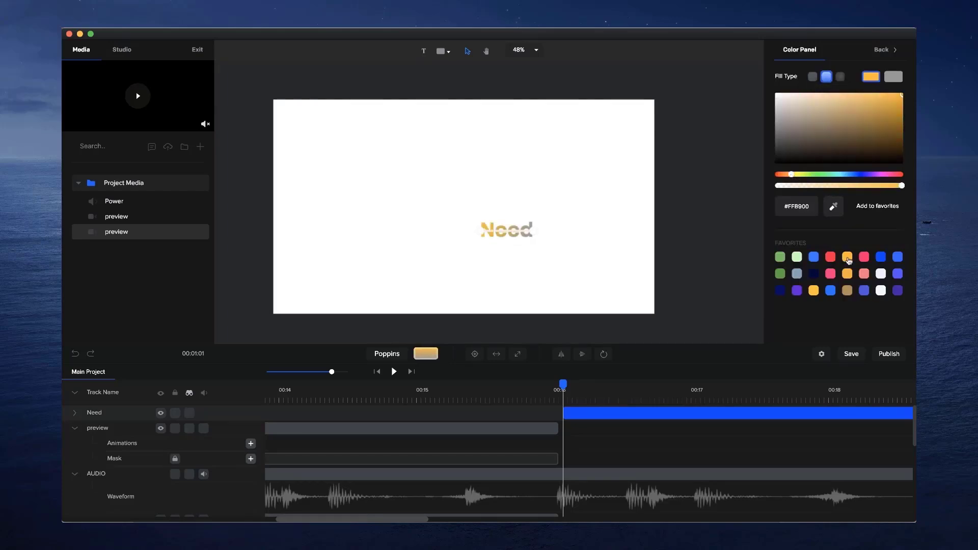
left_click(898, 78)
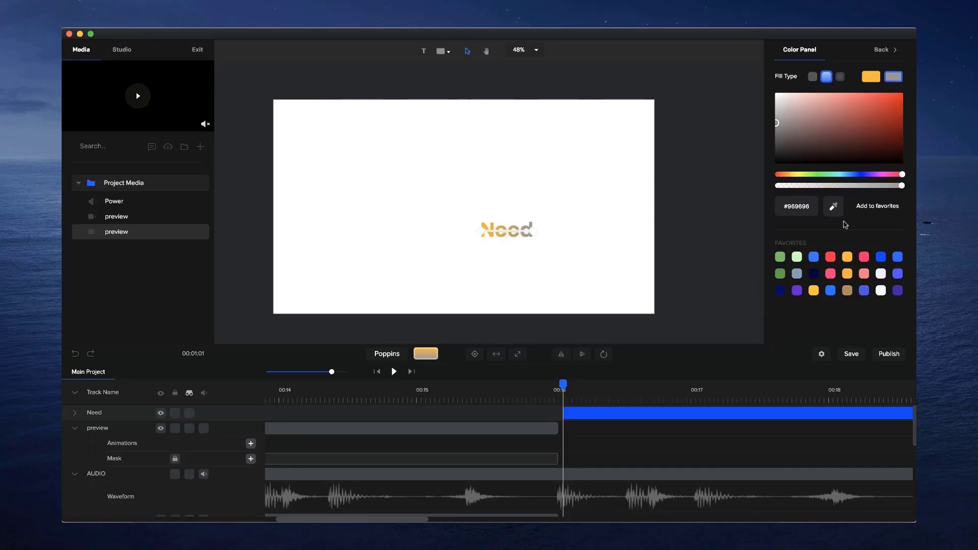
left_click(829, 258)
left_click(504, 245)
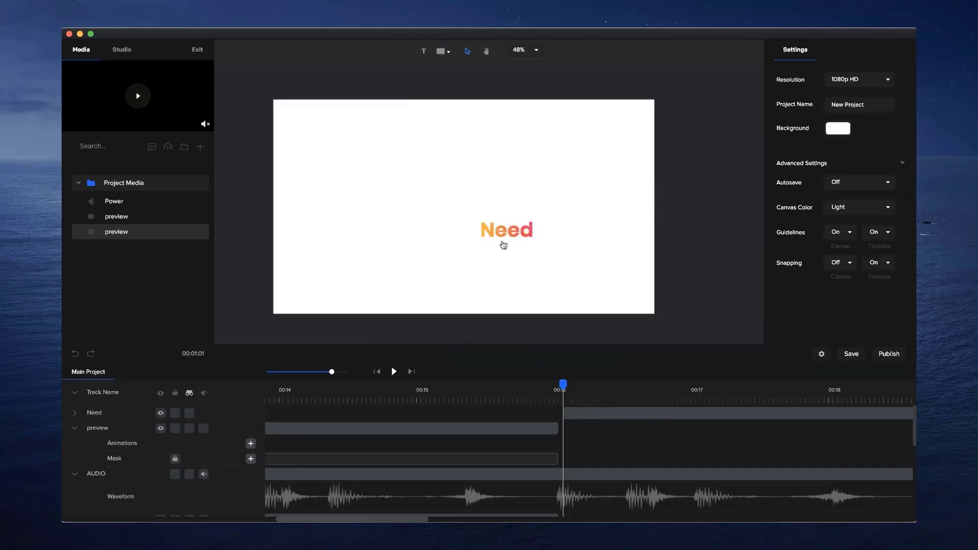
Enlarge "Need" to a scale of about 171 at about x 488, y 520, and shorten its clip to end at about 00:17
left_click(504, 245)
left_click_drag(478, 218, 381, 209)
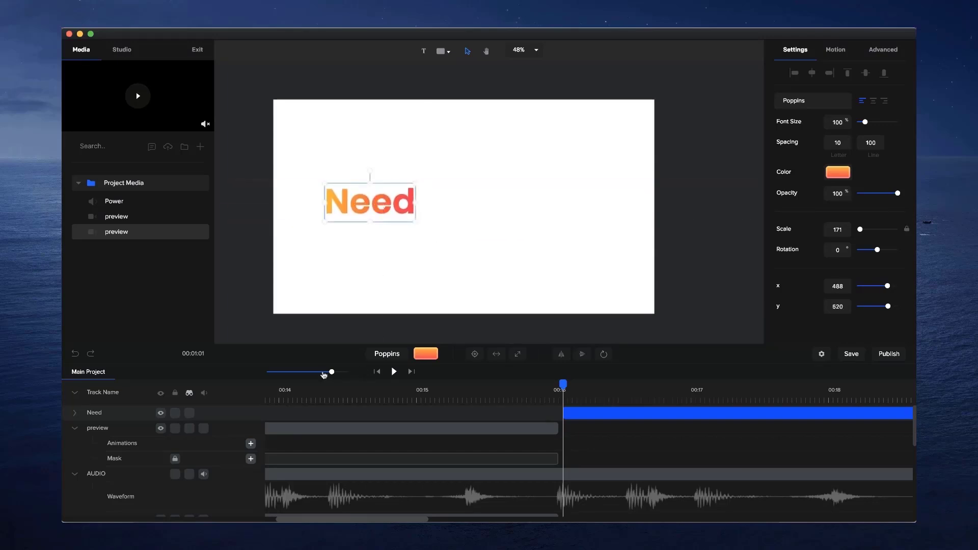
left_click_drag(331, 371, 321, 372)
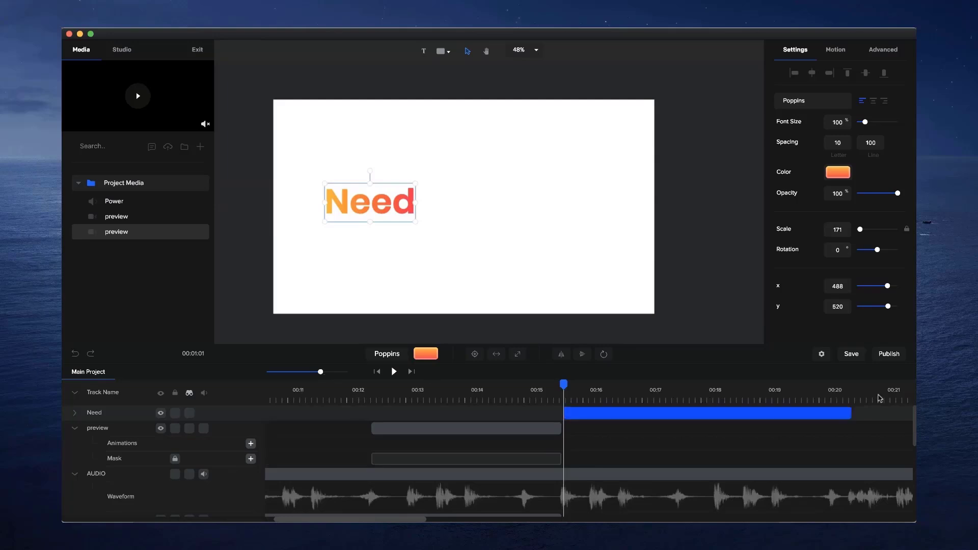
left_click_drag(852, 414, 669, 422)
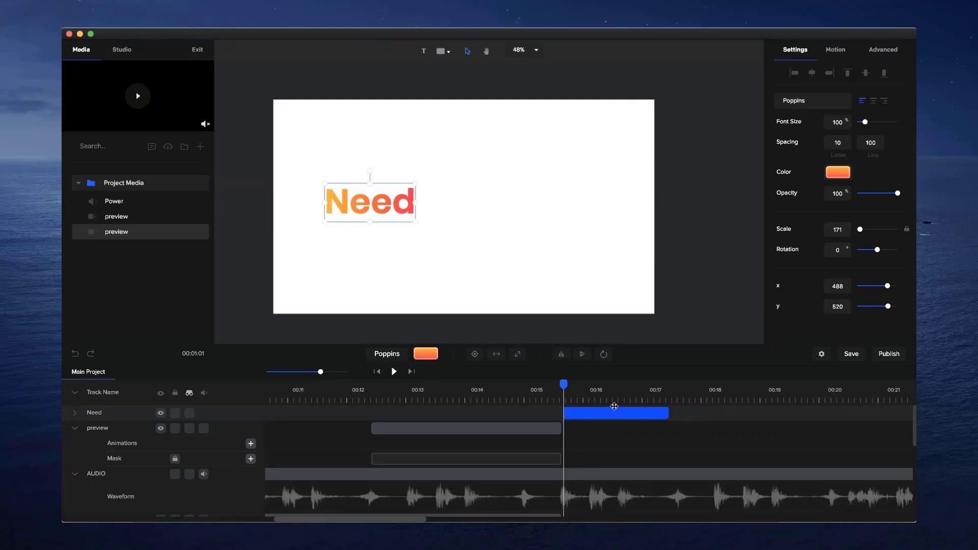
Duplicate the "Need" clip and trim the copy's start to the next spoken word, midway between 00:16 and 00:17
left_click_drag(563, 384, 594, 387)
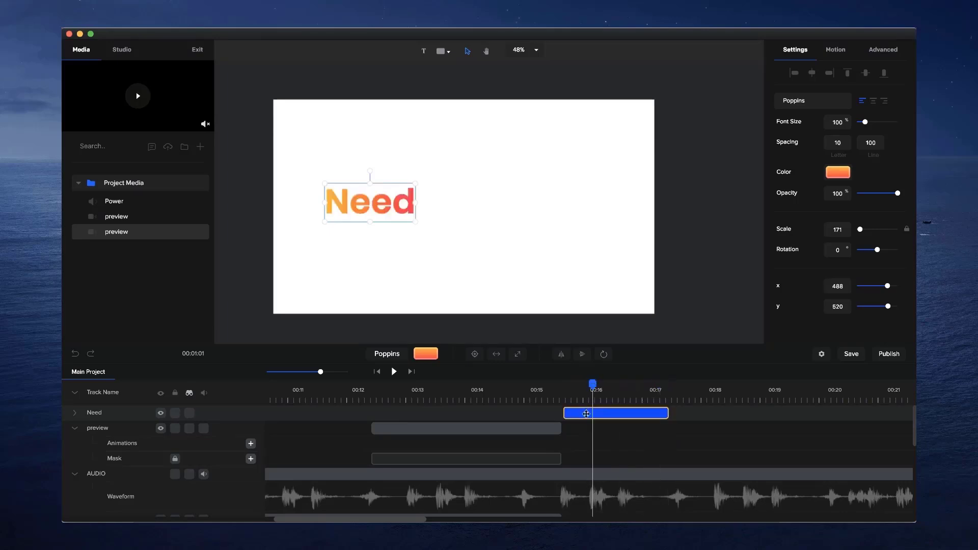
key("super+d")
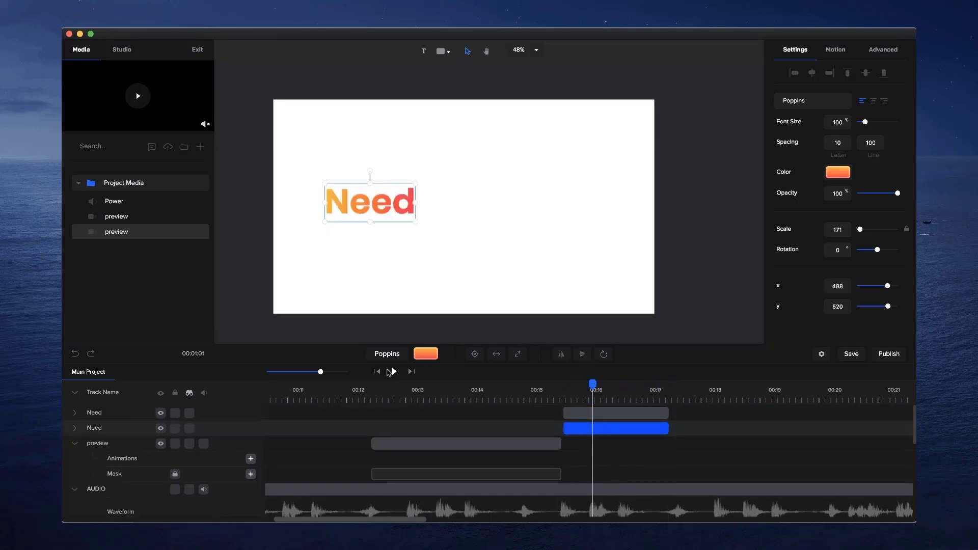
left_click_drag(321, 372, 338, 372)
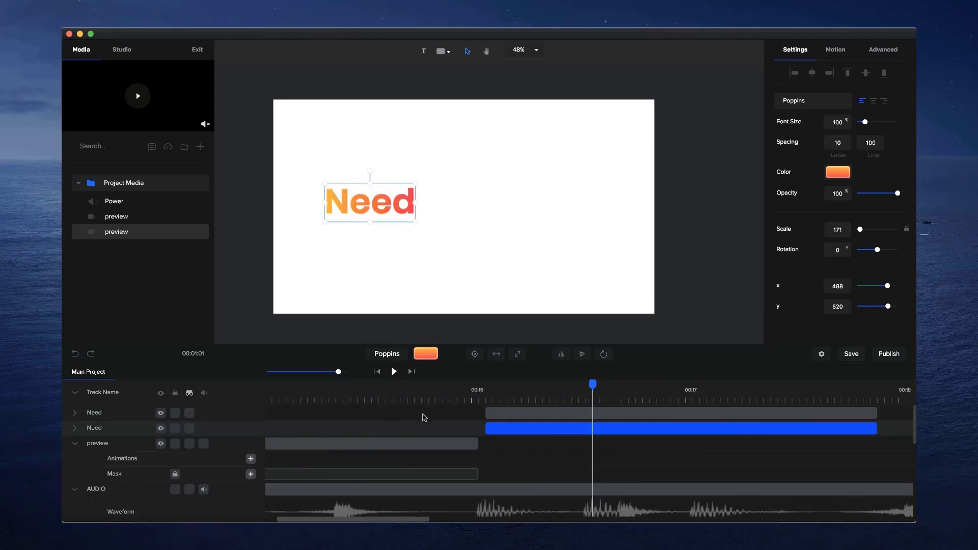
left_click_drag(502, 410, 586, 410)
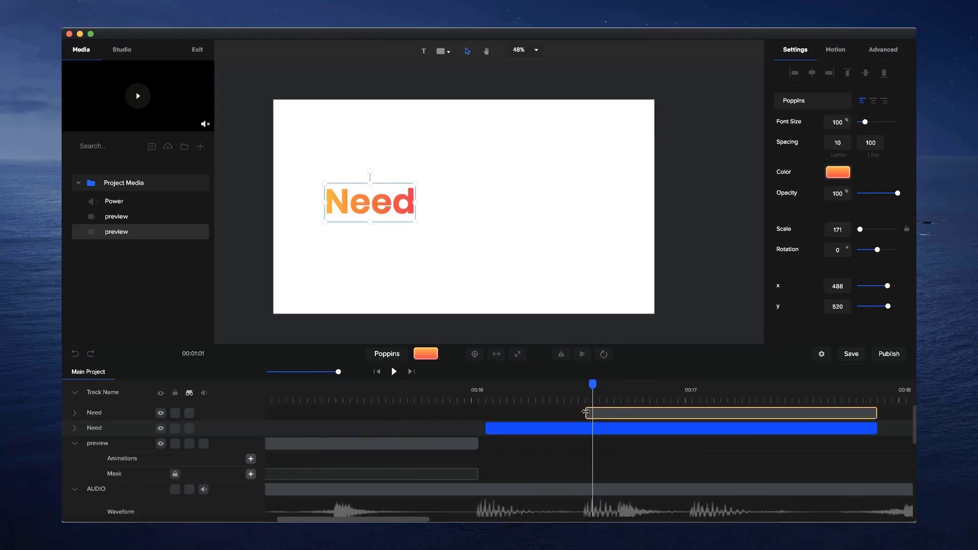
Change the copied text to "an" and place it beside "Need" at about x 880, y 522
left_click_drag(387, 209, 477, 206)
double_click(477, 207)
type("an")
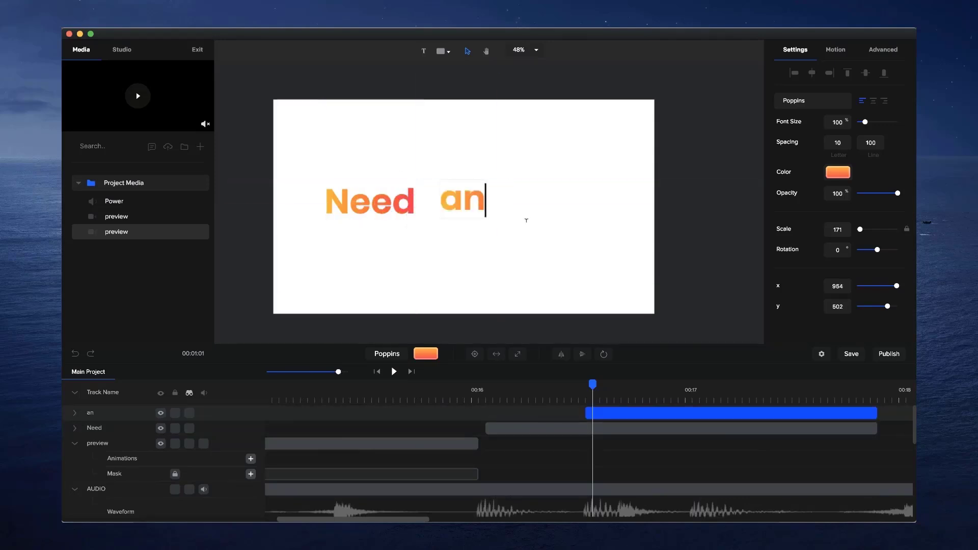
left_click(525, 219)
left_click(465, 208)
left_click_drag(465, 207, 466, 210)
Duplicate the "an" clip and trim the upper copy's start slightly past the playhead
left_click(659, 415)
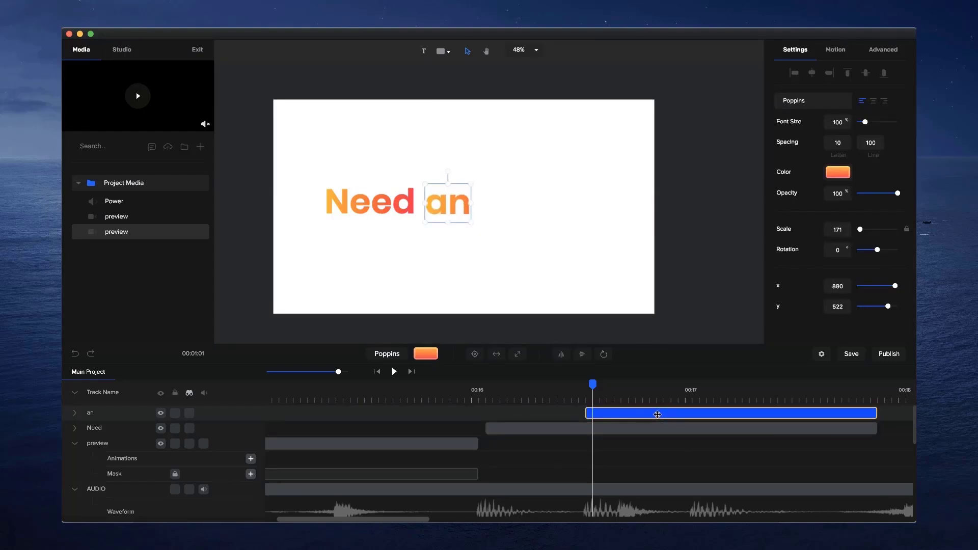
key("super+d")
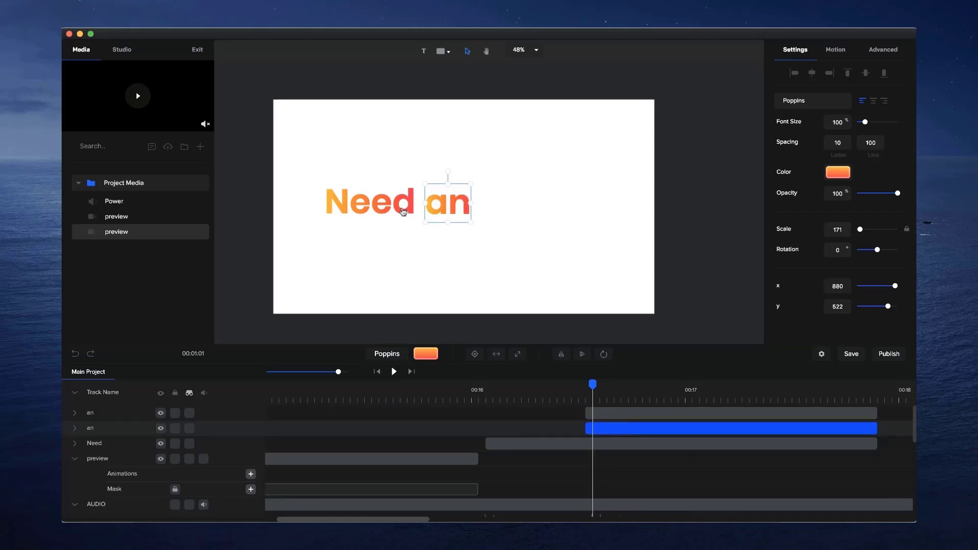
scroll(683, 430, "down", 4)
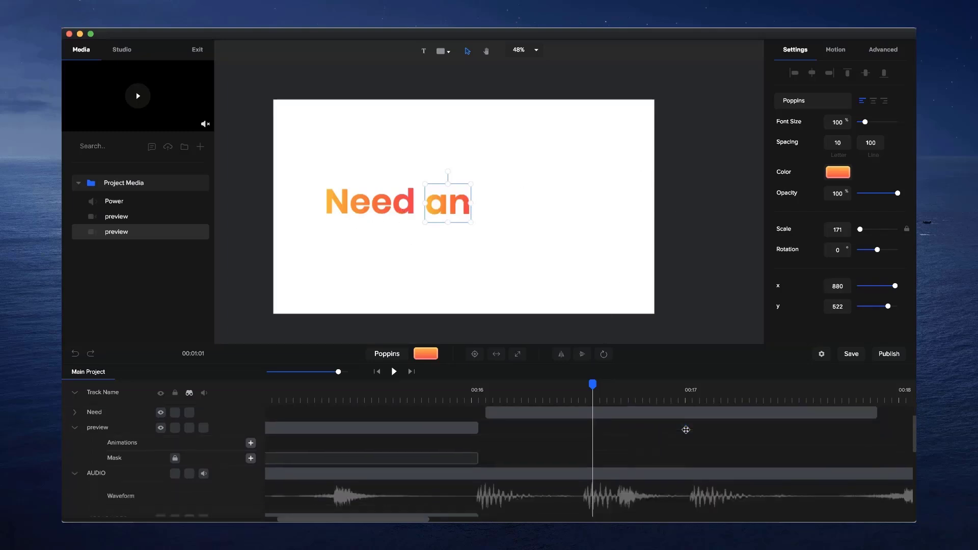
scroll(684, 431, "up", 3)
scroll(638, 432, "up", 1)
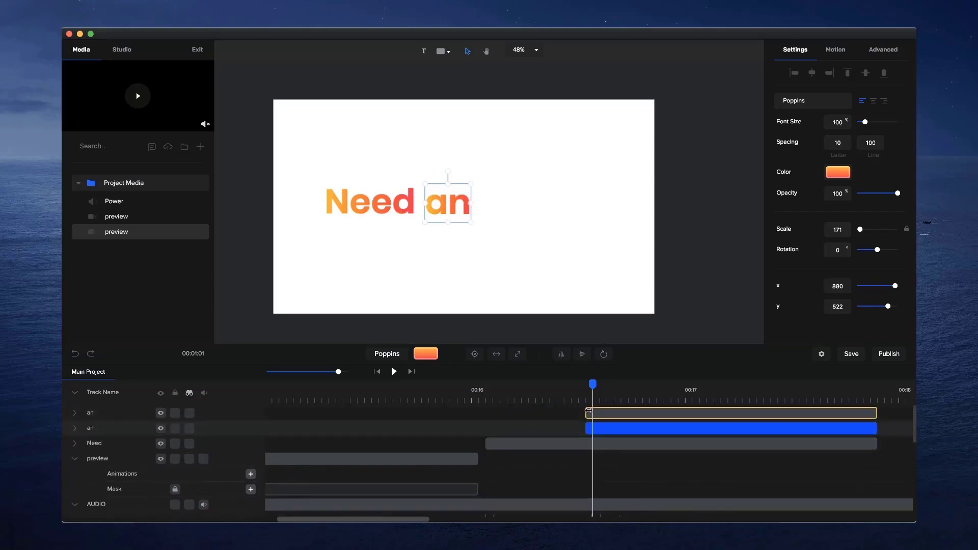
left_click_drag(586, 412, 609, 412)
scroll(612, 413, "down", 2)
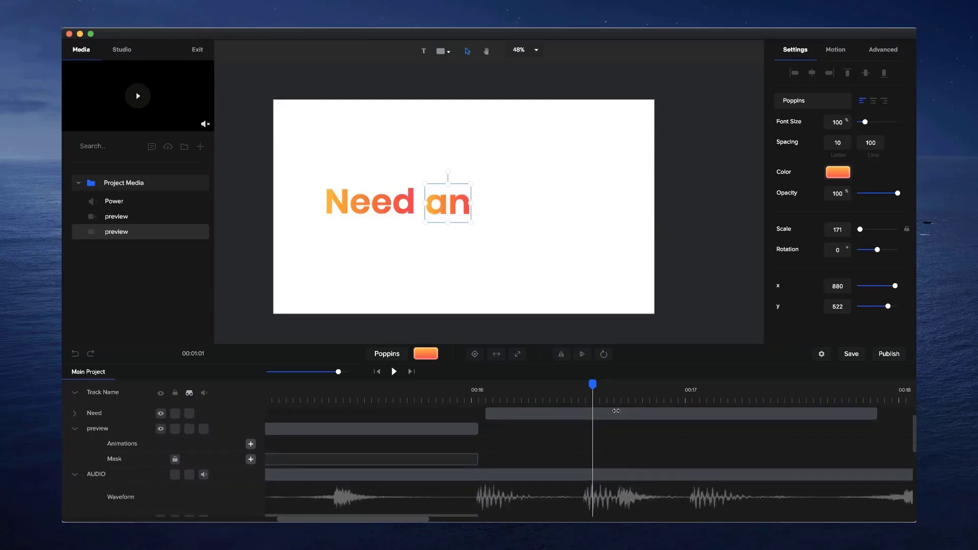
Move the AUDIO track to the top of the track list and bring the timeline back to the "an" clips near 00:16
left_click_drag(101, 472, 104, 409)
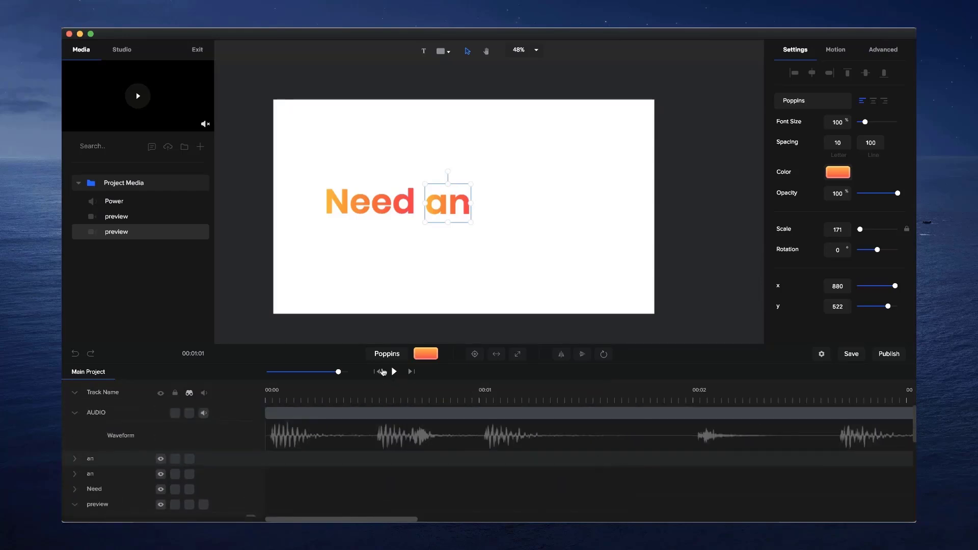
left_click_drag(338, 372, 310, 372)
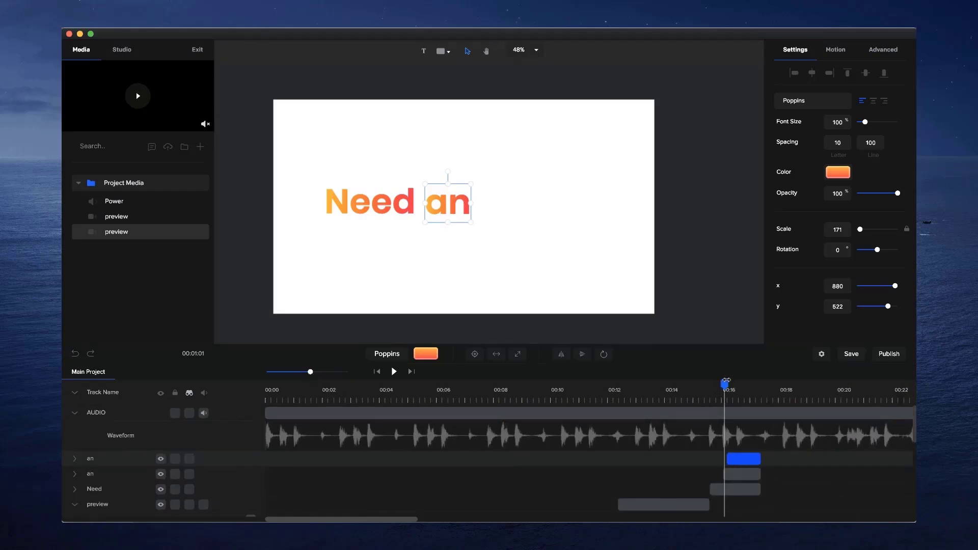
left_click_drag(729, 381, 730, 382)
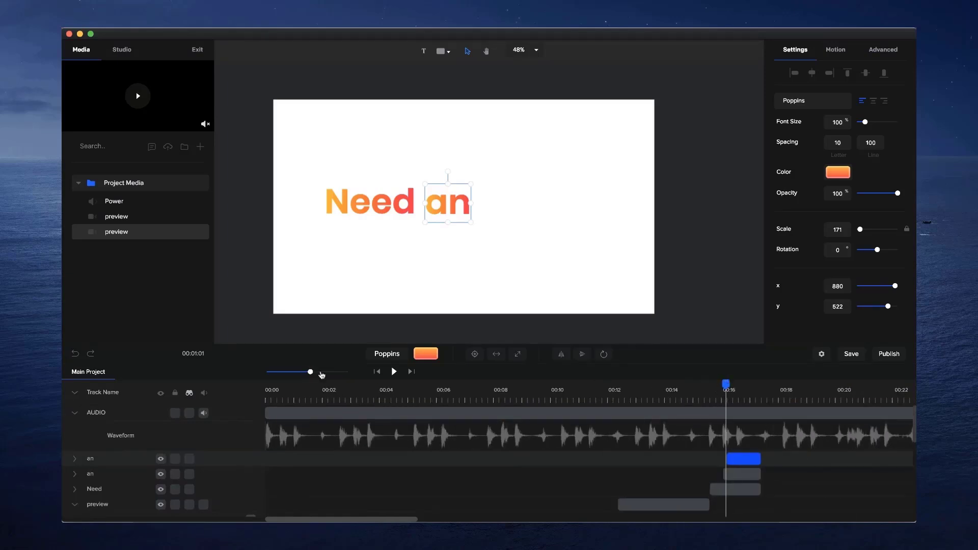
left_click_drag(322, 374, 342, 372)
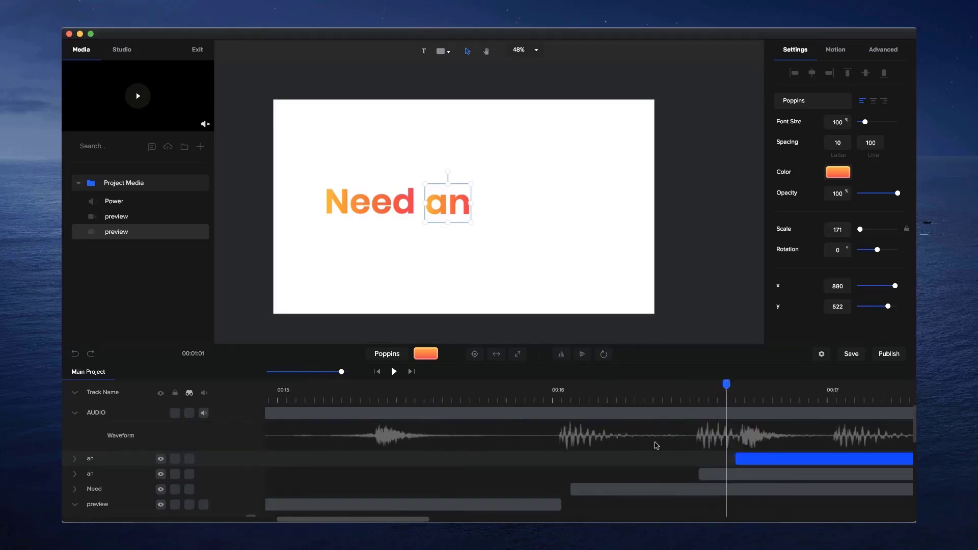
Duplicate the topmost "an" clip and make the new copy start at about 00:17
left_click(742, 454)
left_click(749, 456)
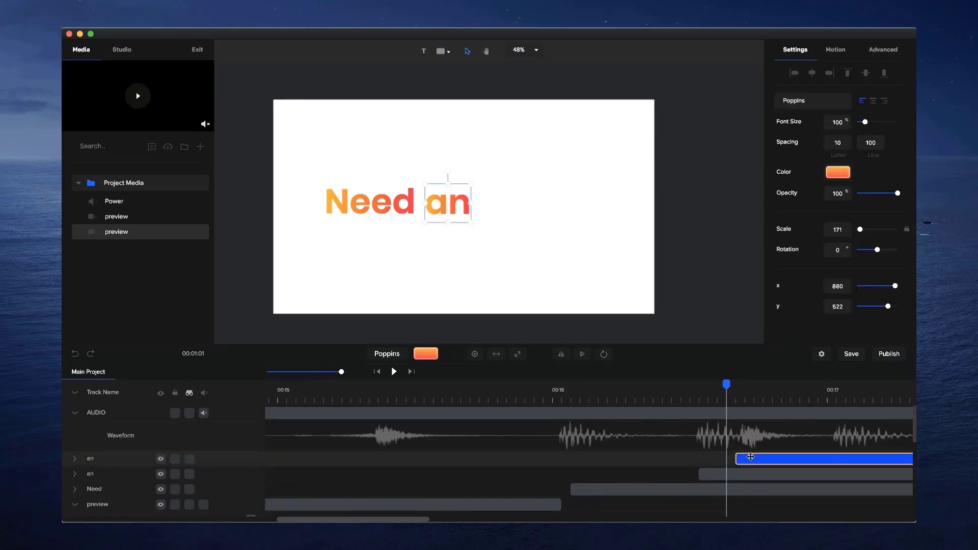
key("super+d")
left_click(749, 458)
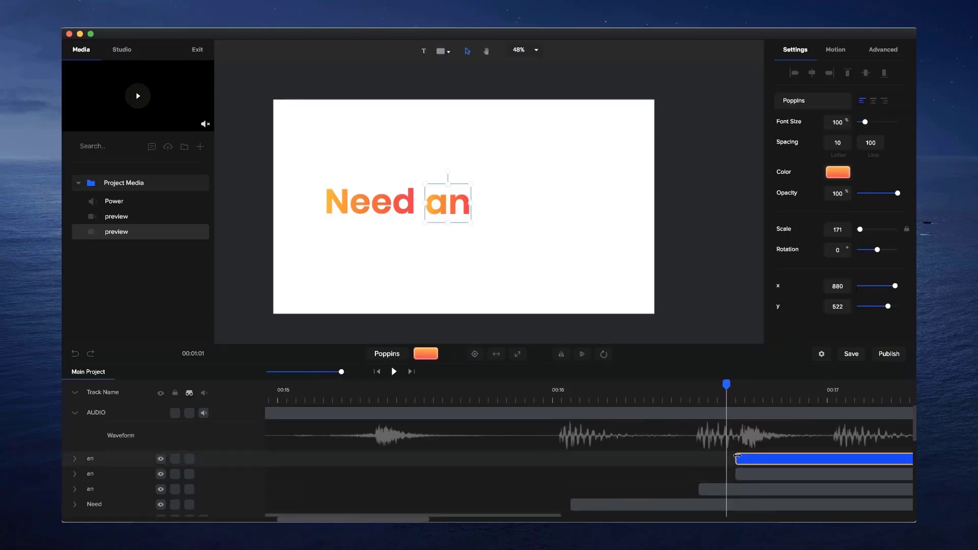
left_click_drag(814, 457, 841, 457)
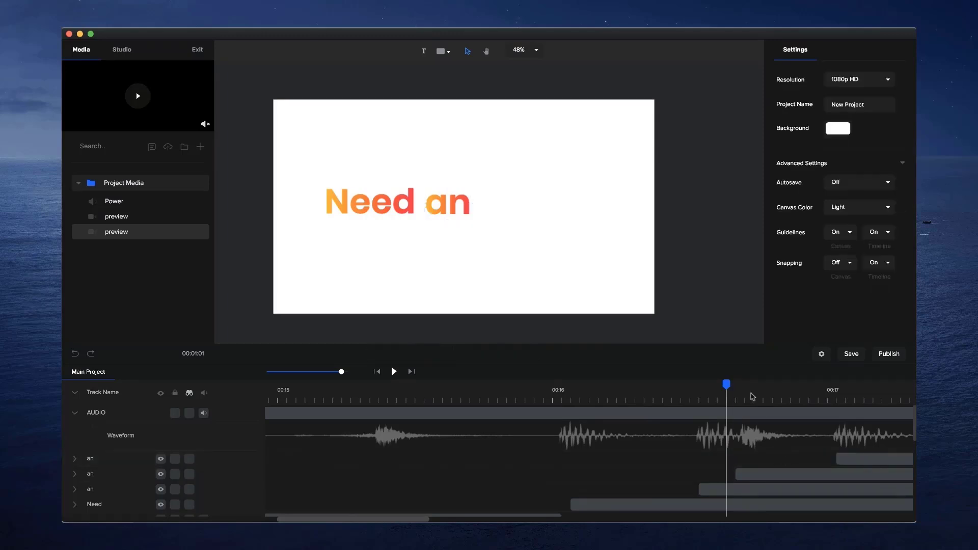
Move the middle "an" copy beside "Need an" to about x 1144, y 520 and change its text to "epic"
left_click(763, 390)
left_click(442, 202)
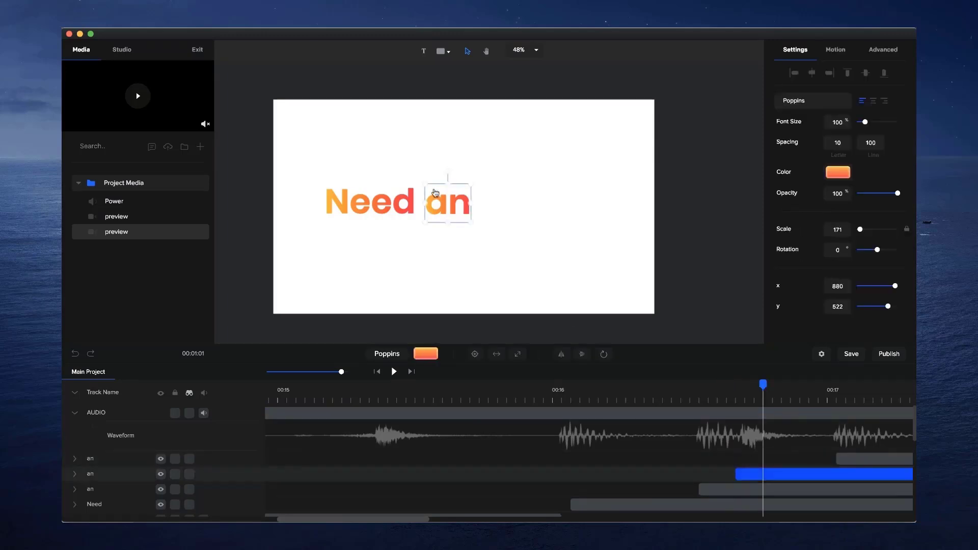
left_click_drag(442, 205, 493, 205)
double_click(493, 205)
type("epic")
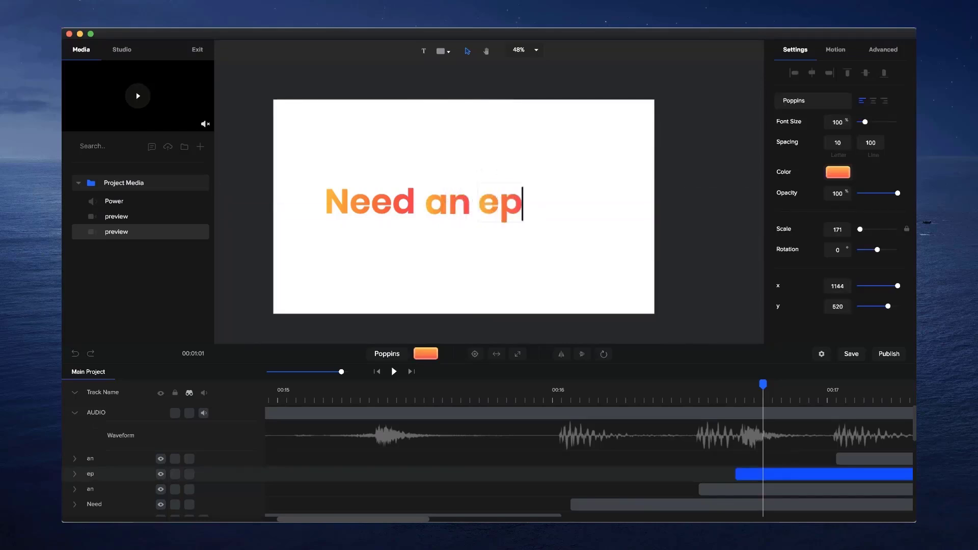
left_click(548, 247)
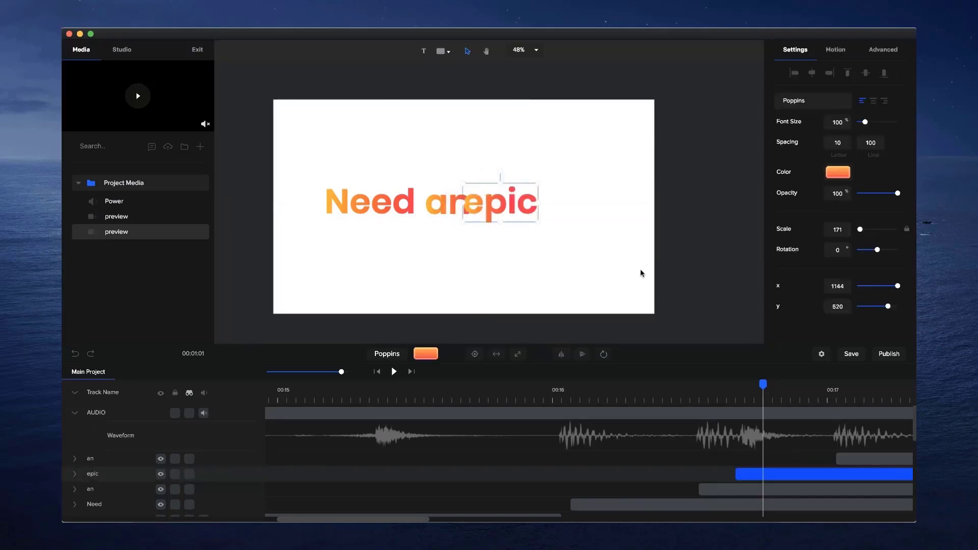
Move the topmost "an" copy past "epic" to about x 1547, y 486 and change its text to "video?"
left_click(875, 393)
left_click(872, 459)
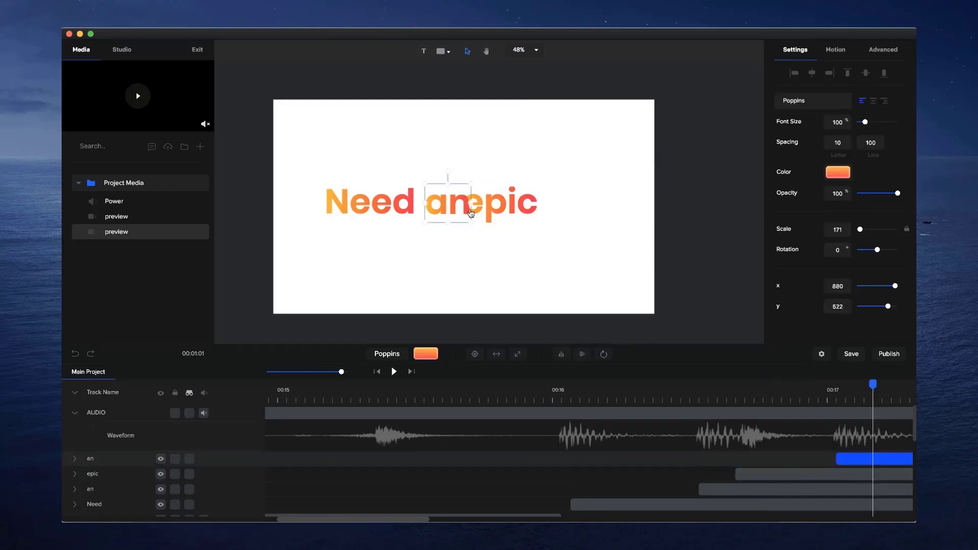
left_click_drag(452, 210, 583, 202)
double_click(581, 202)
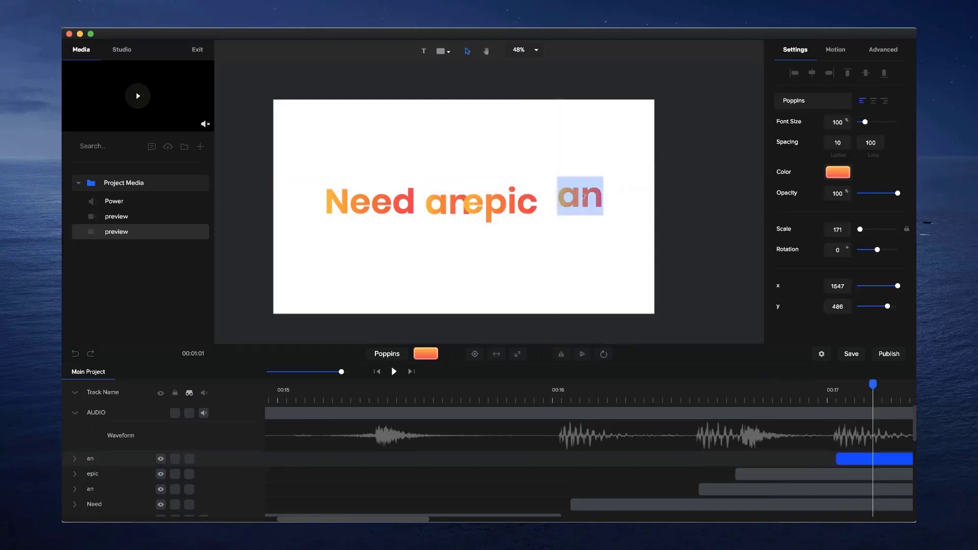
type("video?")
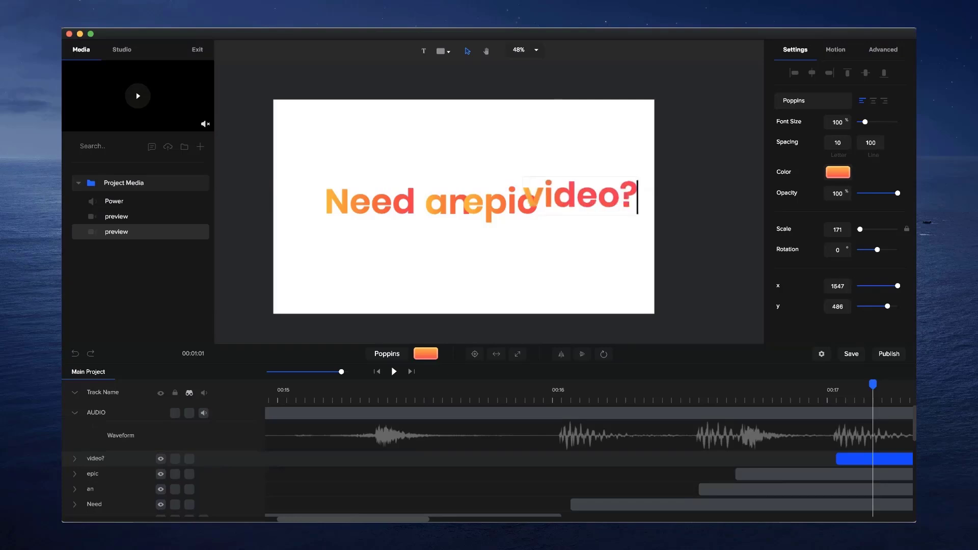
Space the four words into one row reading "Need an epic video?", with "video?" at about x 1595, y 530
left_click(686, 214)
left_click_drag(369, 211, 345, 212)
left_click_drag(444, 209, 416, 210)
left_click_drag(517, 211, 562, 209)
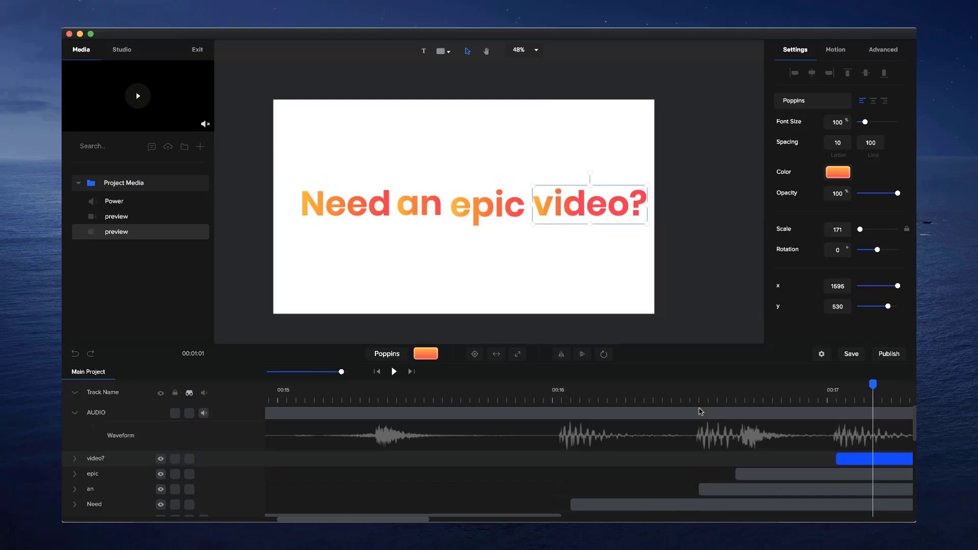
Select the "Need", "an", "epic" and "video?" clips and scale them down together, keeping them centred on the canvas
left_click(796, 477)
left_click(793, 487, "shift")
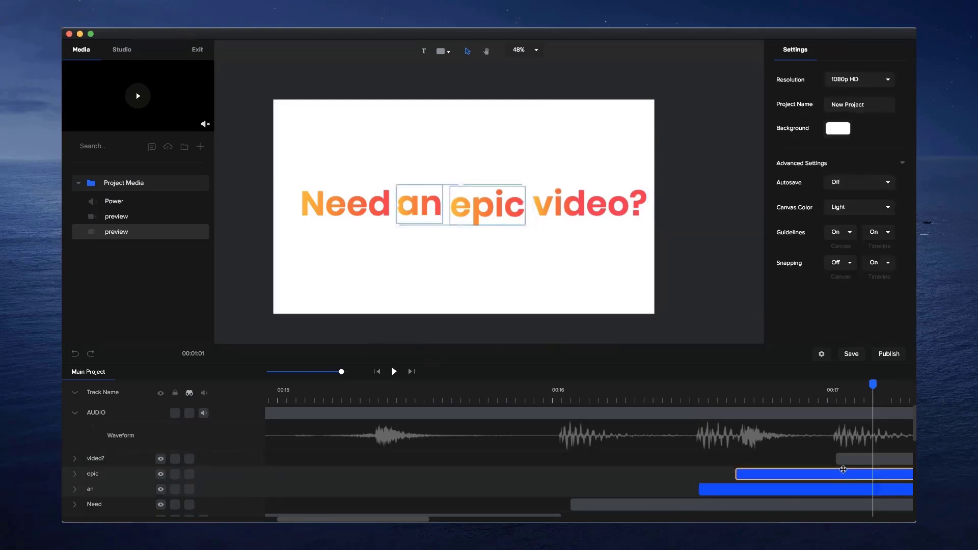
left_click(793, 474, "shift")
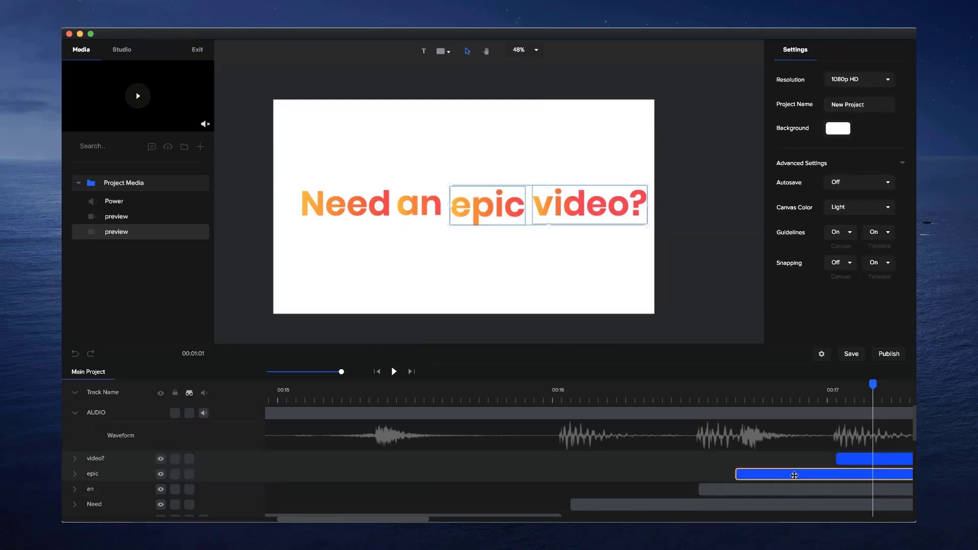
left_click(793, 489, "shift")
left_click(760, 503, "shift")
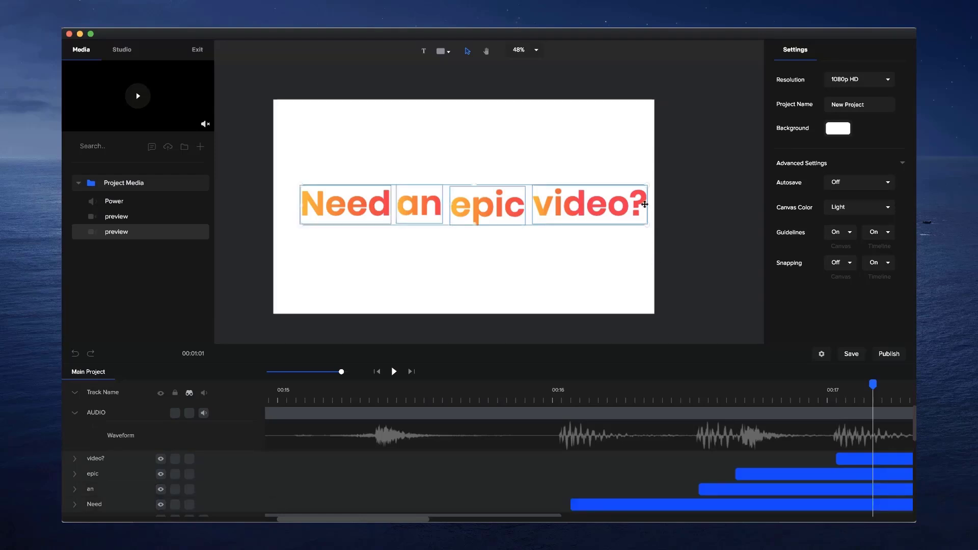
left_click_drag(647, 186, 600, 204)
left_click(597, 259)
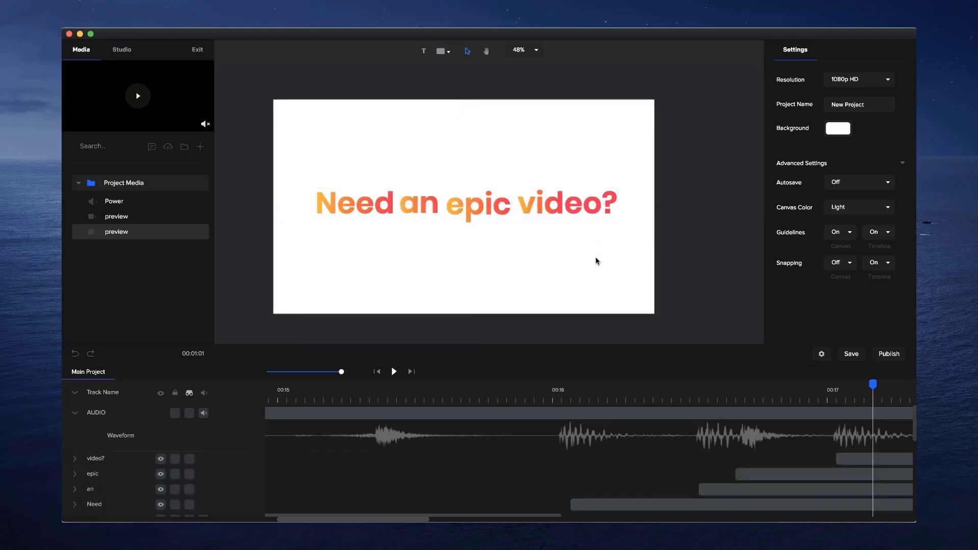
Play the project from about 00:14 to past 00:18 to check the word timing against the voice-over
left_click(561, 390)
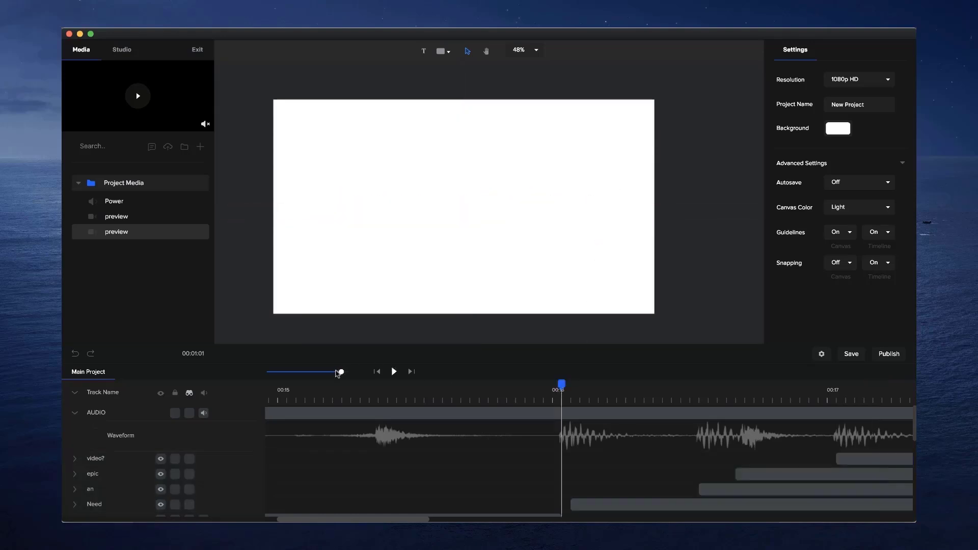
left_click_drag(341, 372, 328, 372)
left_click(635, 477)
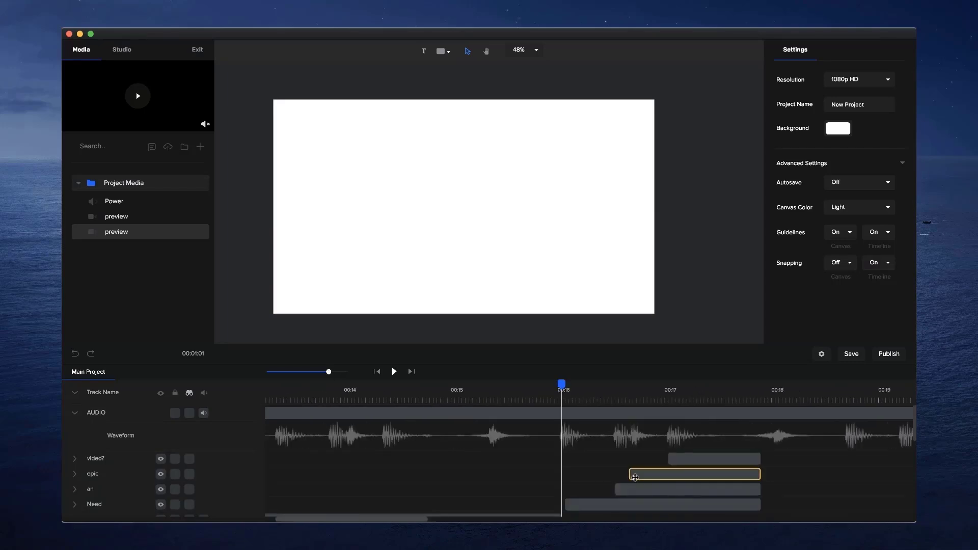
left_click(361, 395)
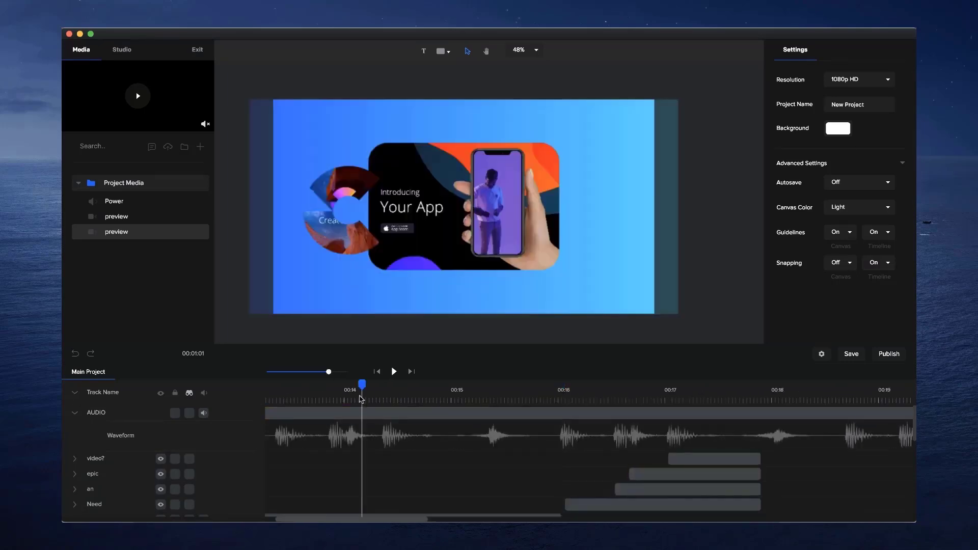
left_click(394, 372)
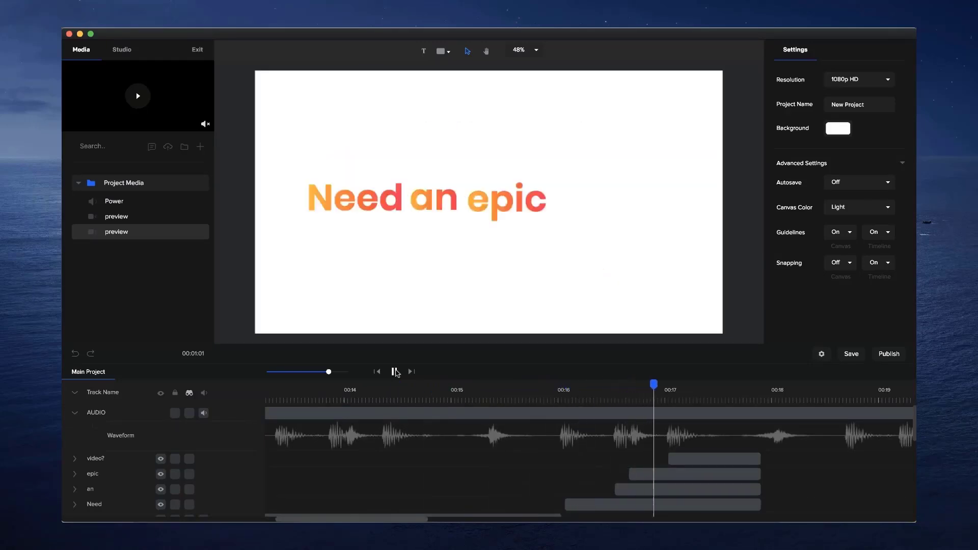
left_click(395, 372)
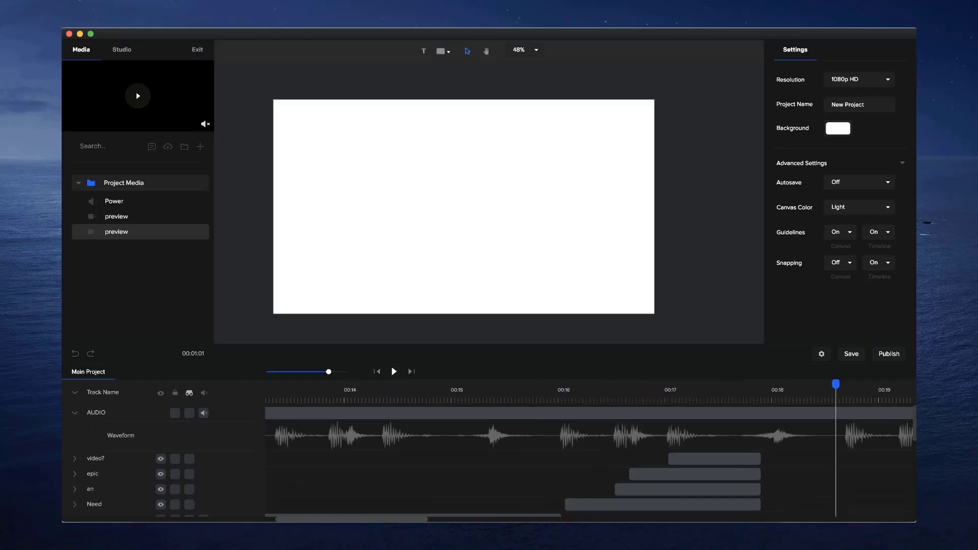
Switch to the preview.mp4 reference video, review the scenes from 00:20 to 00:26, and return to the editor
left_click(578, 535)
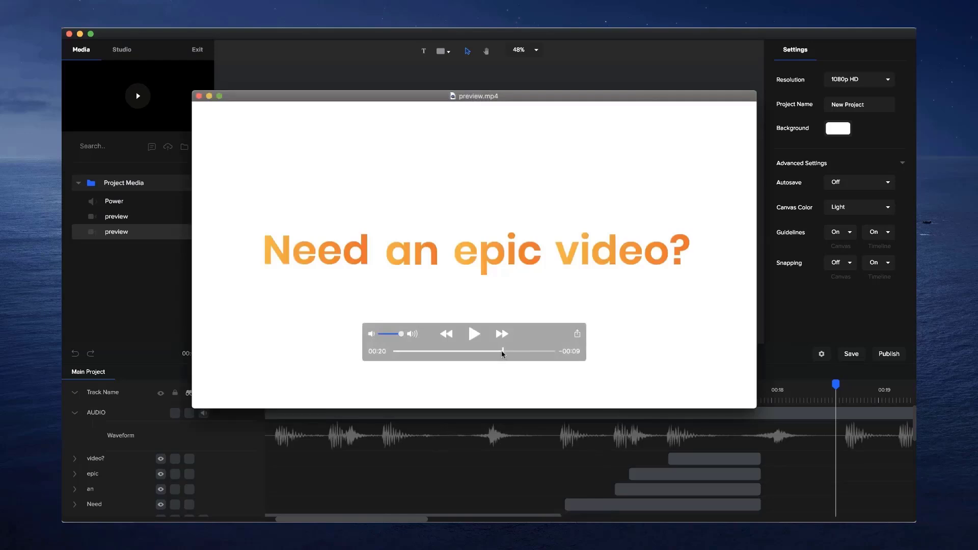
left_click_drag(503, 350, 508, 353)
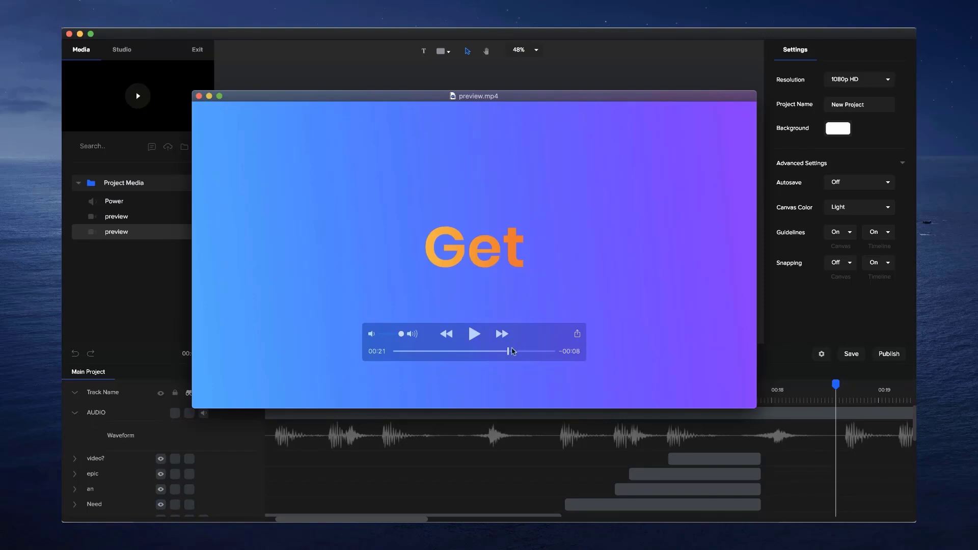
left_click_drag(509, 352, 530, 351)
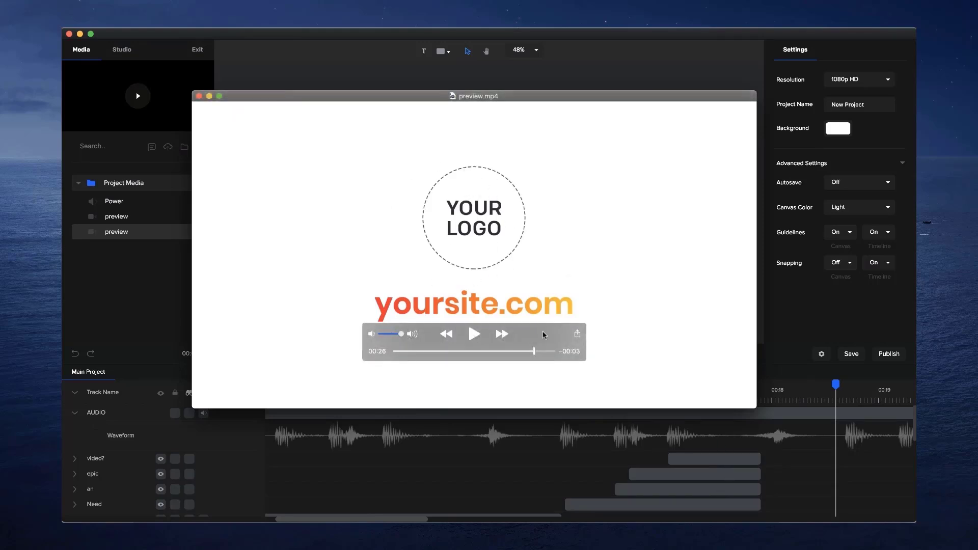
left_click(534, 459)
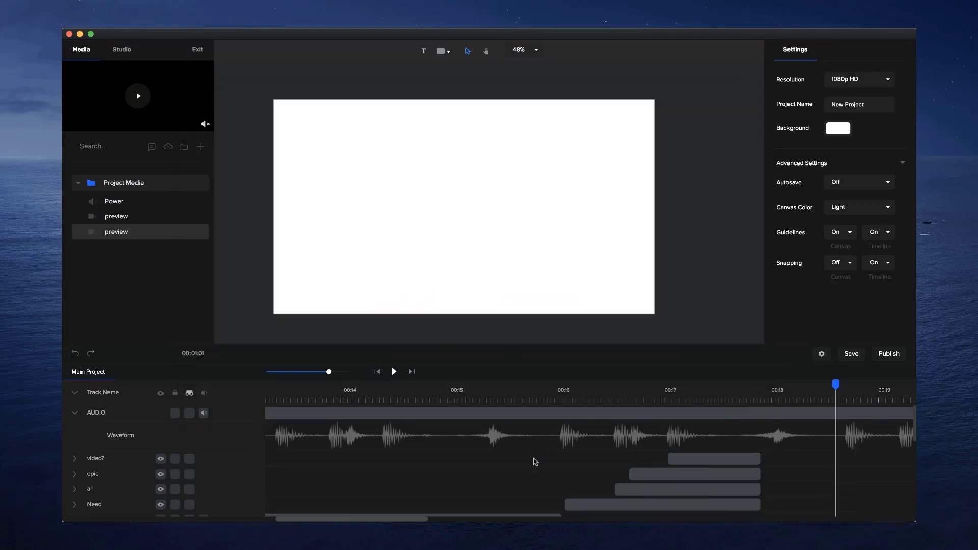
Show the timeline out to beyond 00:30 and scrub back to the "Videos" scene shortly before 00:05
left_click_drag(330, 371, 305, 372)
left_click(536, 414)
left_click(591, 387)
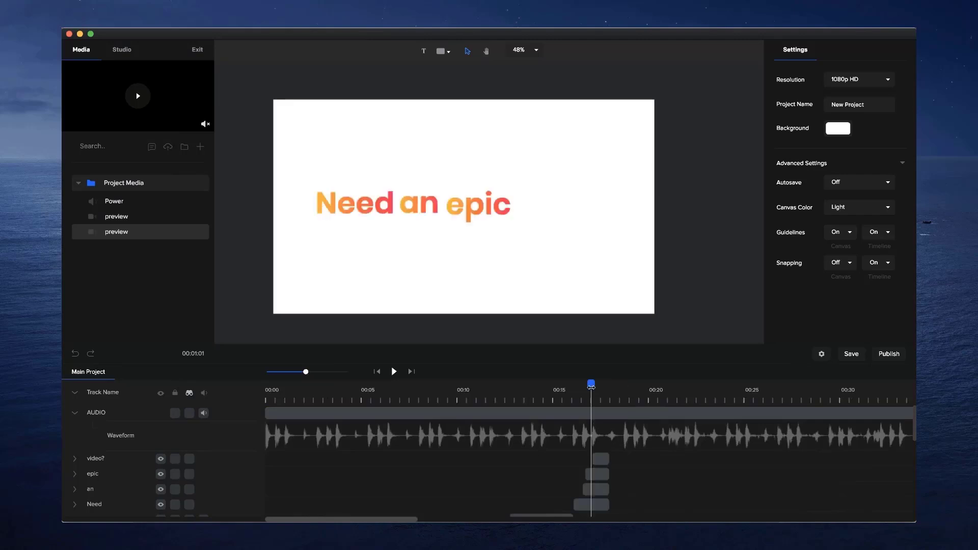
left_click_drag(591, 387, 333, 394)
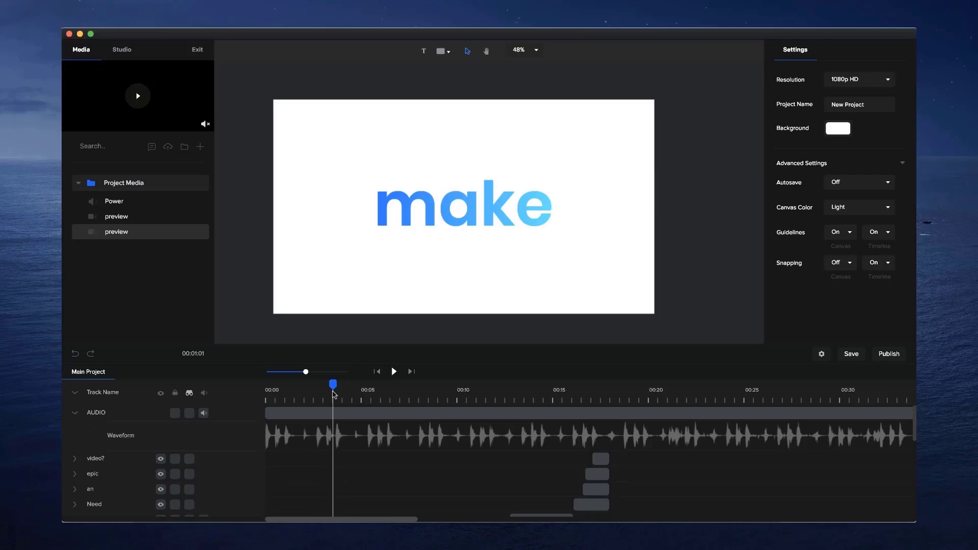
left_click_drag(333, 394, 335, 393)
left_click_drag(336, 394, 336, 394)
Examine the track stack from the AUDIO track down through the word, preview, MIDDLE VIDEO and Rectangle tracks
scroll(334, 452, "down", 5)
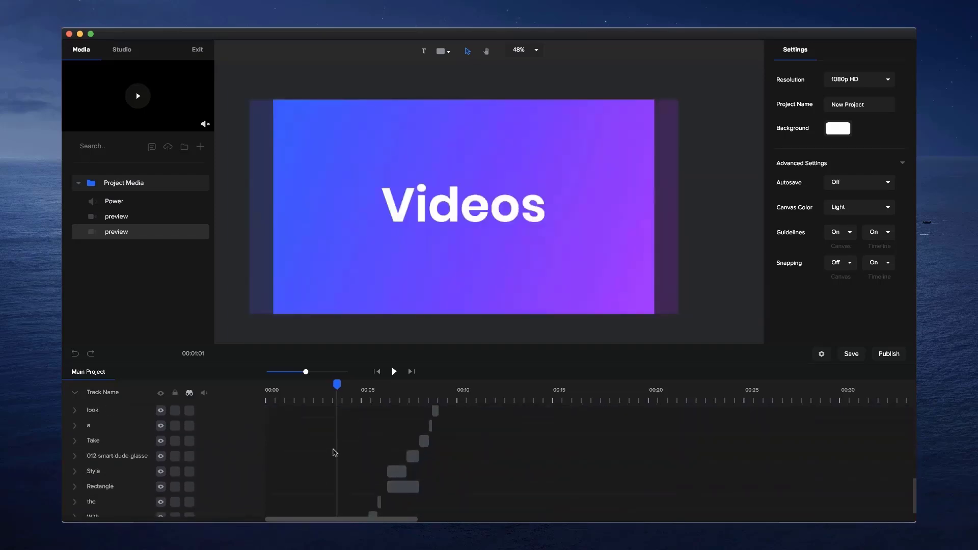
scroll(334, 452, "down", 1)
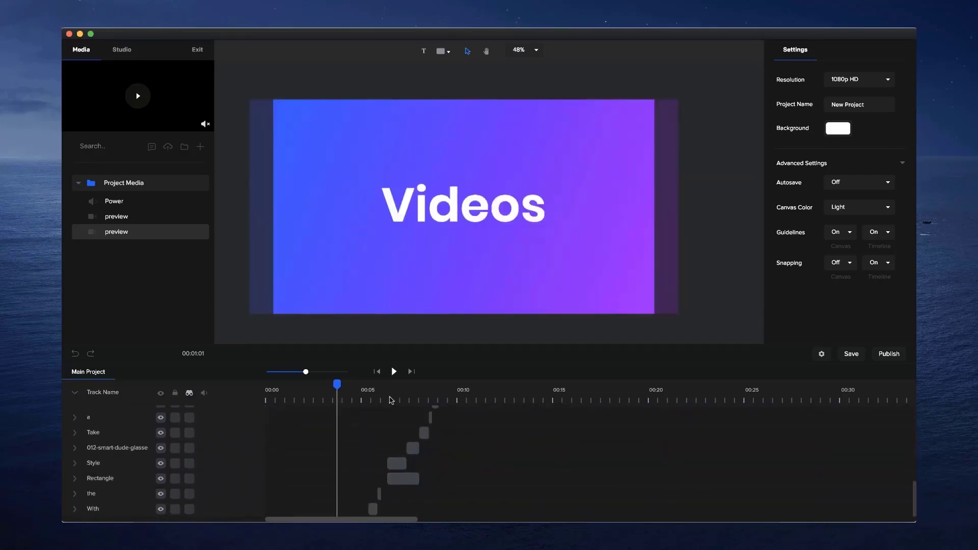
scroll(367, 452, "up", 10)
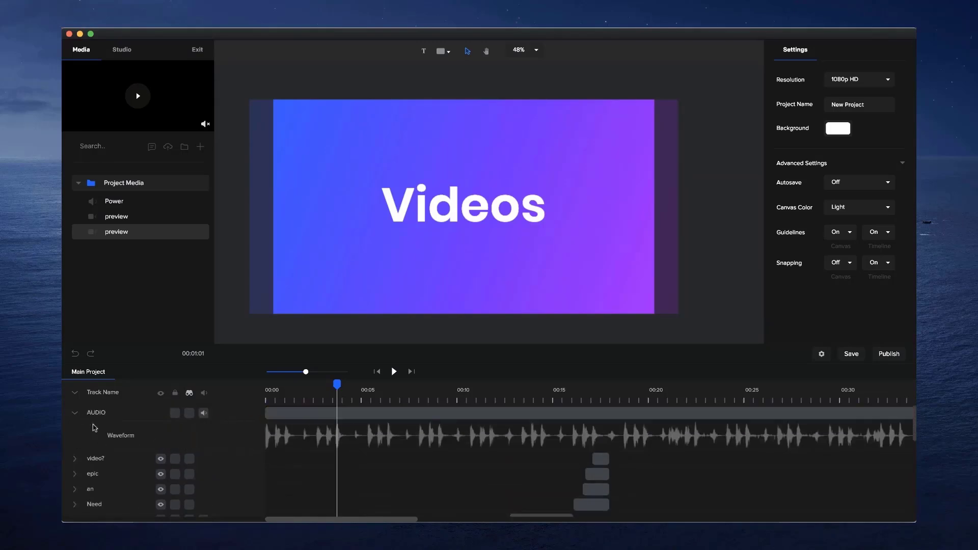
scroll(344, 430, "down", 3)
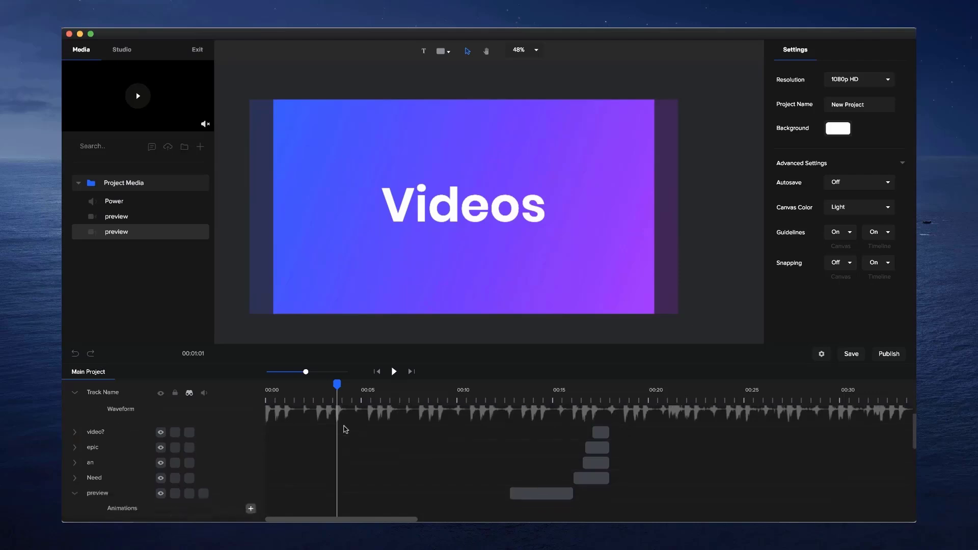
scroll(345, 429, "up", 3)
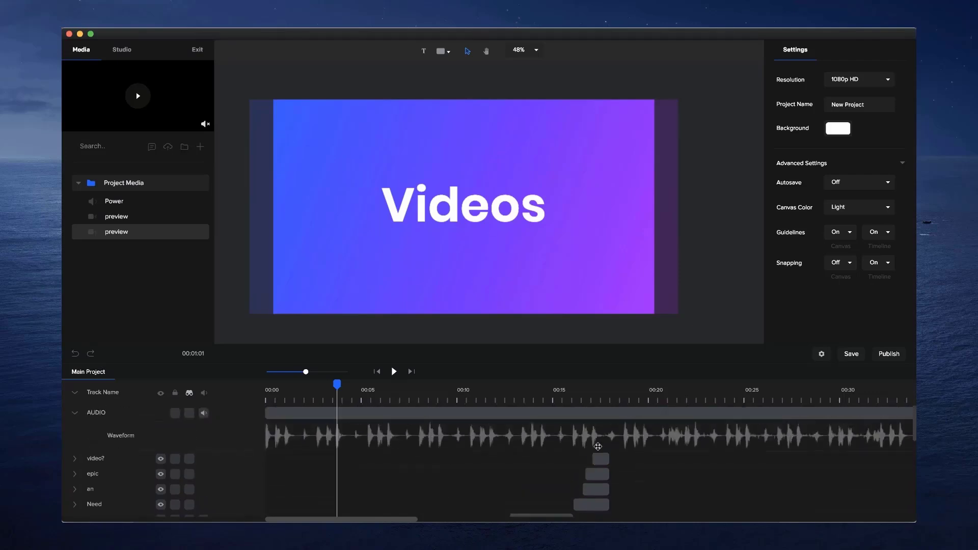
scroll(597, 476, "down", 3)
scroll(595, 480, "up", 3)
scroll(586, 474, "down", 3)
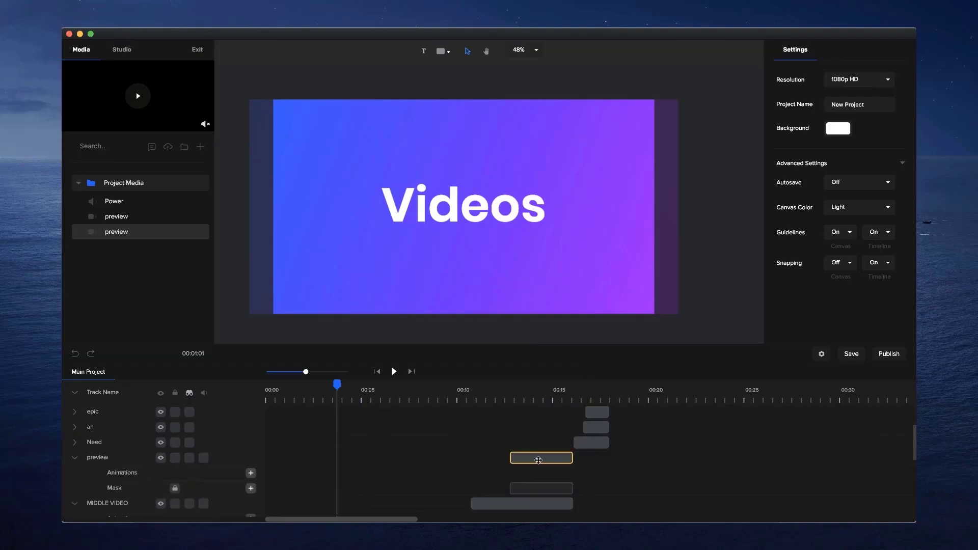